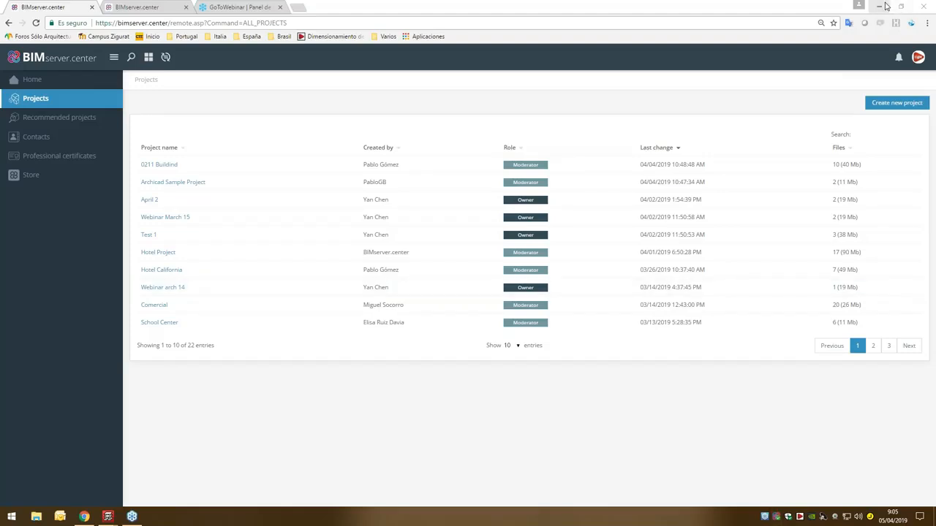
- Switch to IFC Builder, launching it from the CYPE 2019 program suite
click(880, 6)
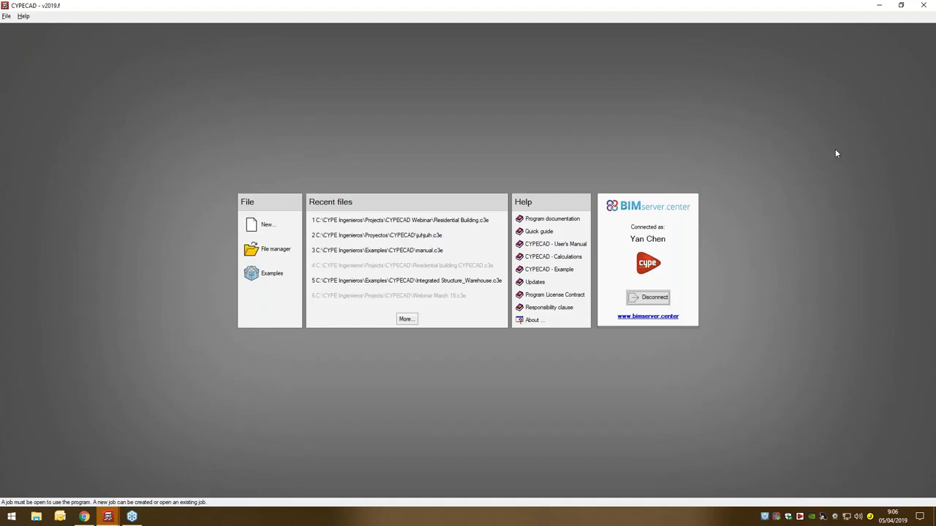
click(800, 516)
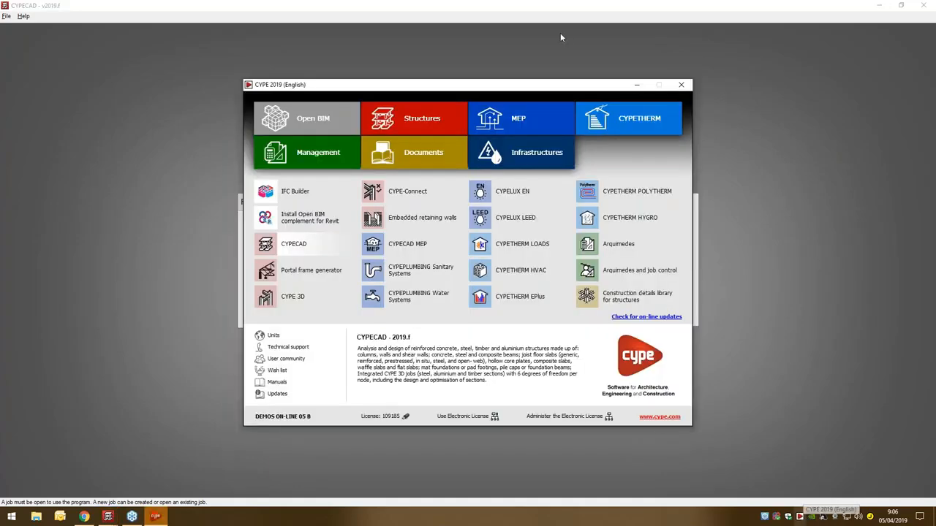
drag(307, 91, 288, 86)
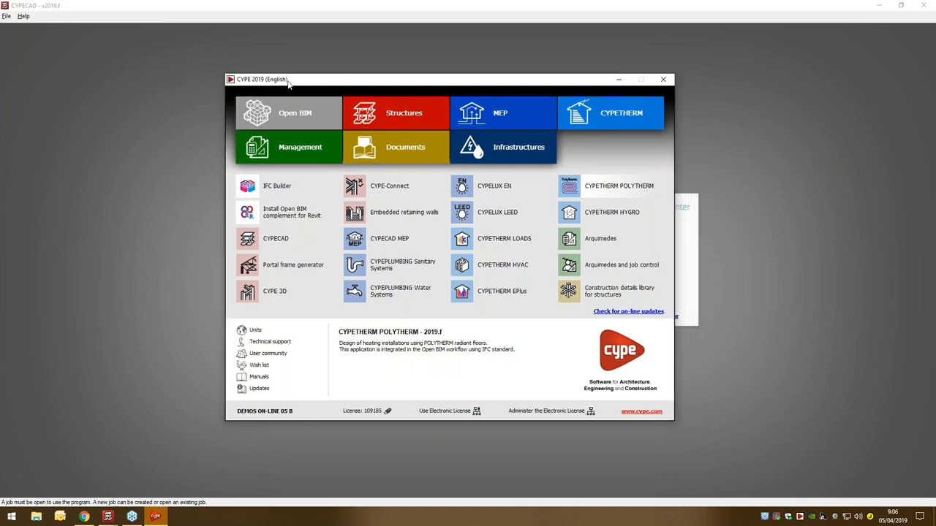
click(276, 187)
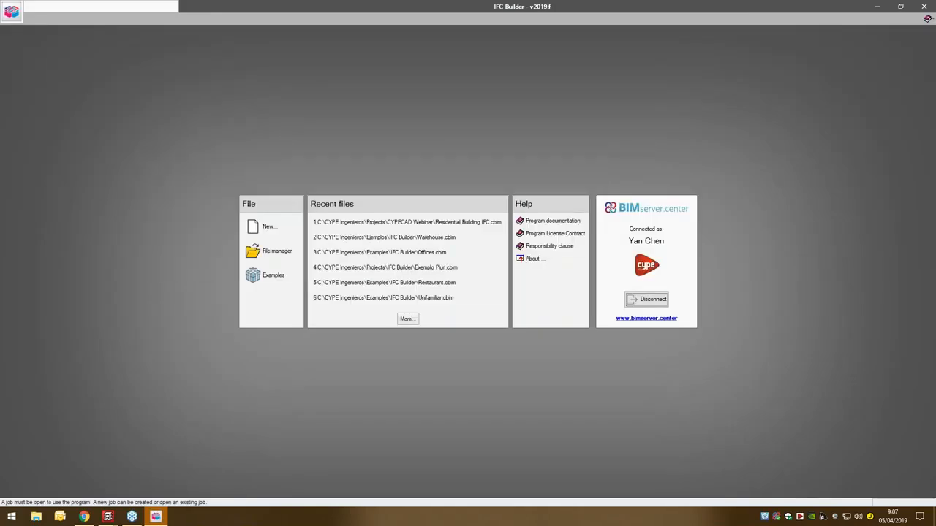
- Create an empty project named April 5, accept the ground floor and roof groups, and decline adding drawing templates
click(270, 226)
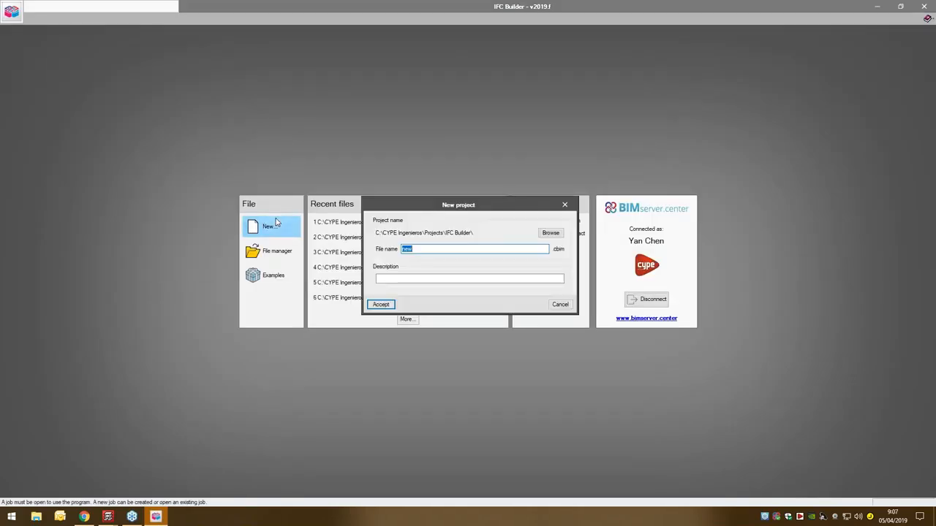
text(A)
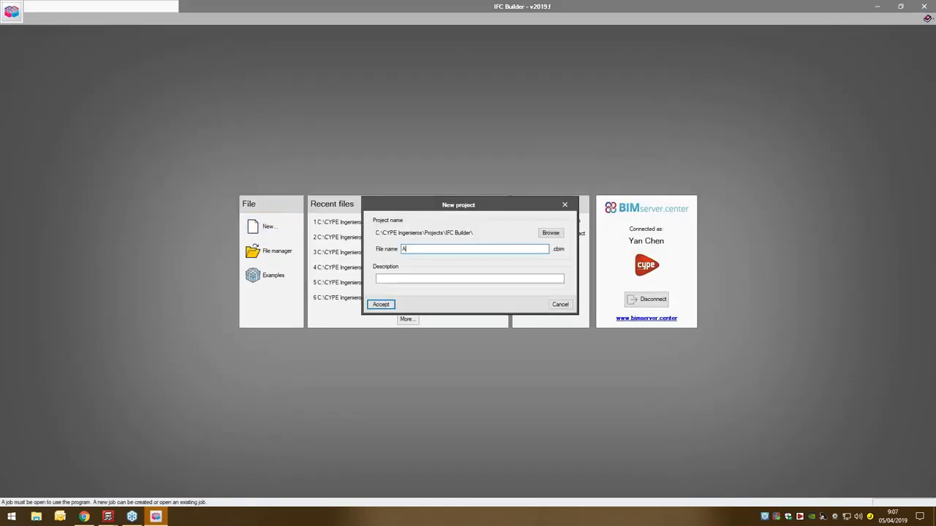
text(pril 5)
click(382, 304)
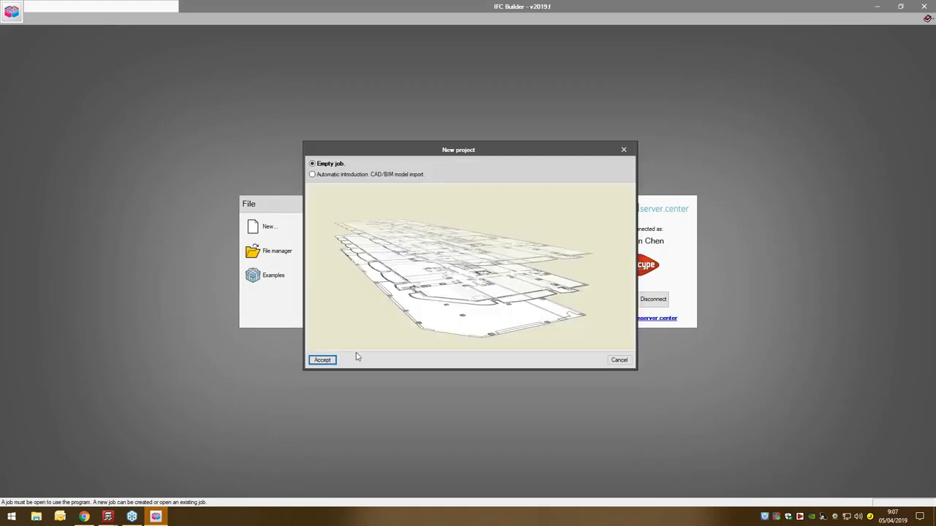
click(322, 360)
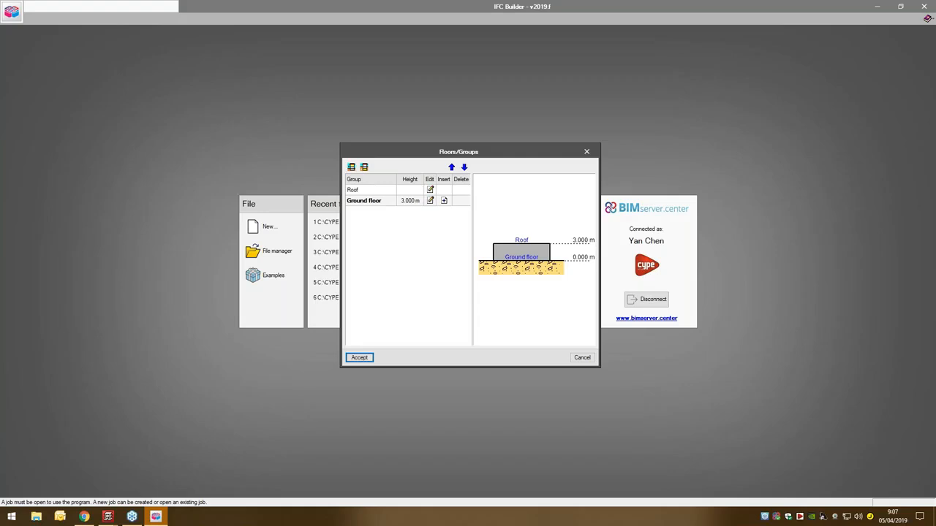
click(359, 357)
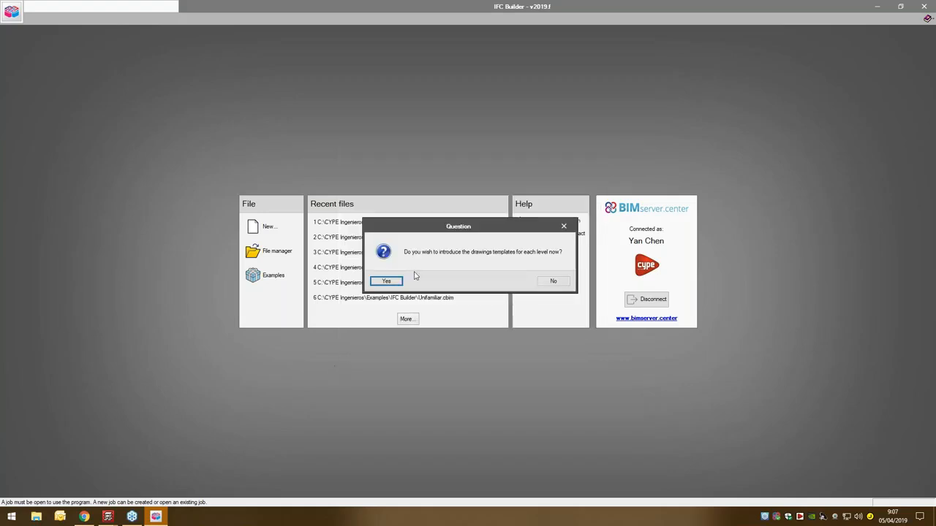
click(564, 282)
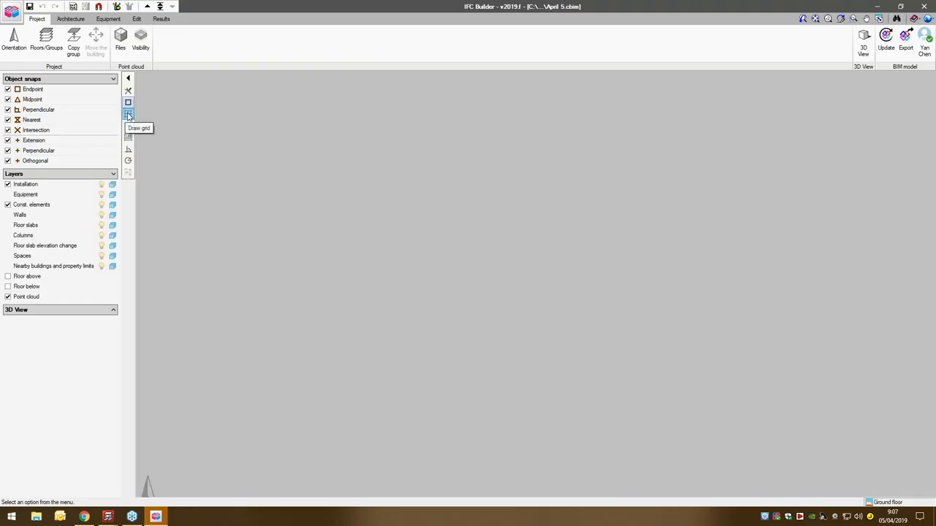
- Turn on the drawing grid and the coordinate and length read-out at the cursor
click(127, 115)
click(129, 139)
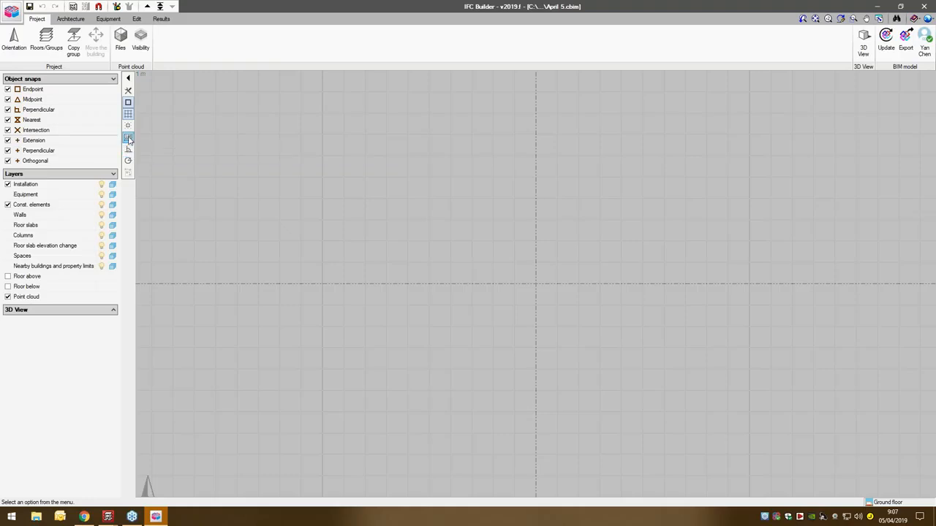
- Define an external wall type with reference 1 and a thickness of 0.300 m, and select it for drawing
click(65, 20)
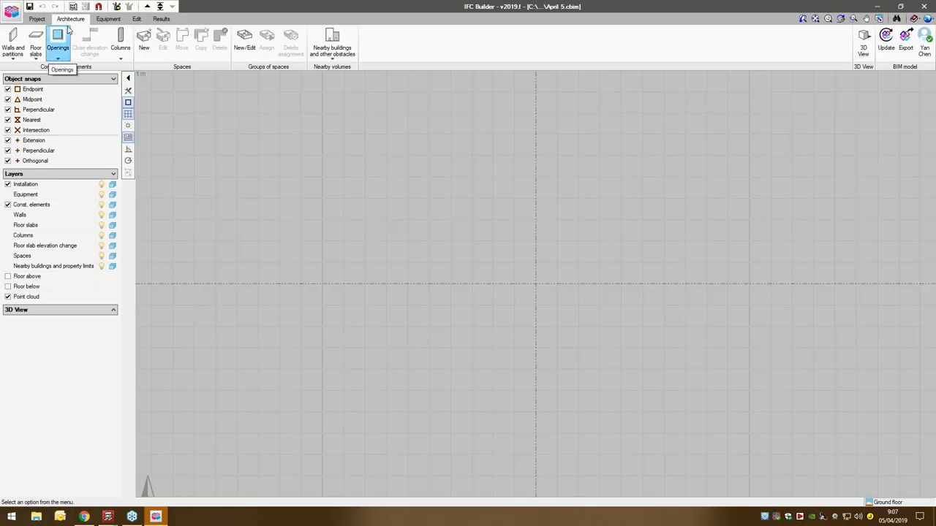
click(13, 50)
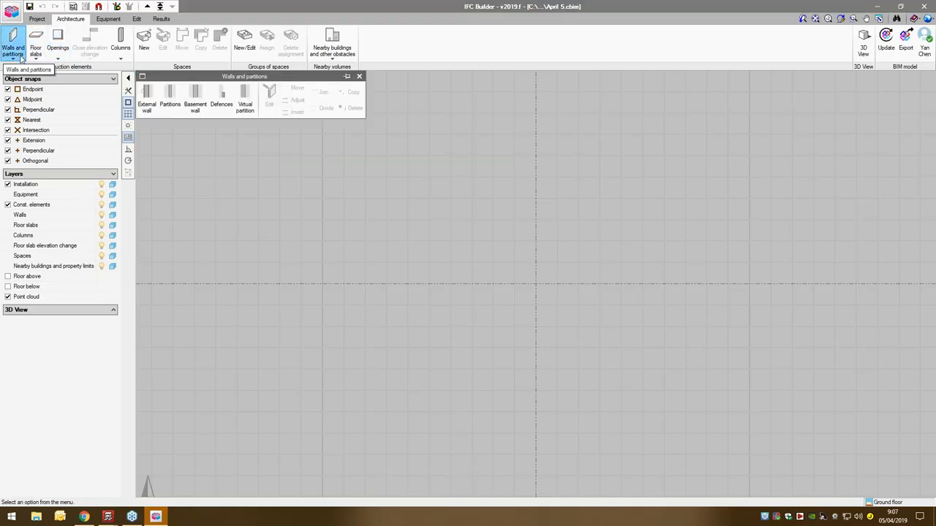
click(150, 115)
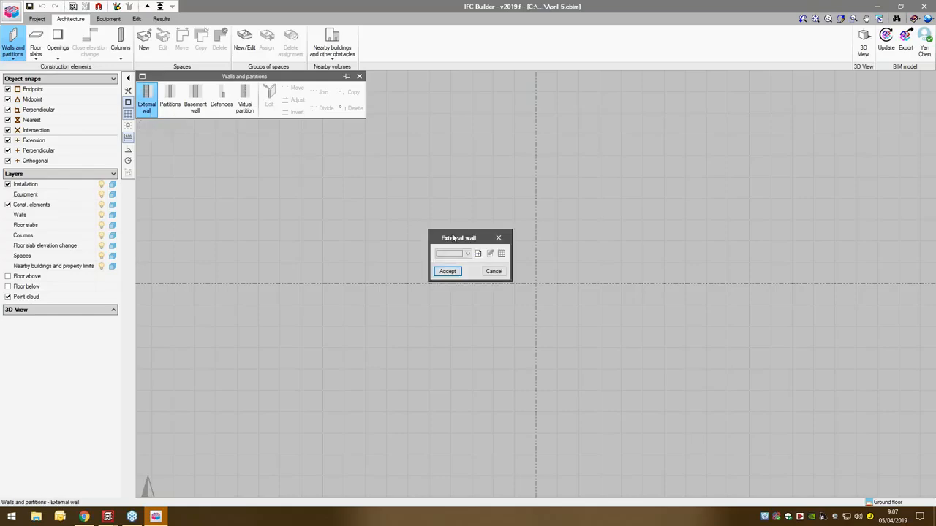
click(476, 252)
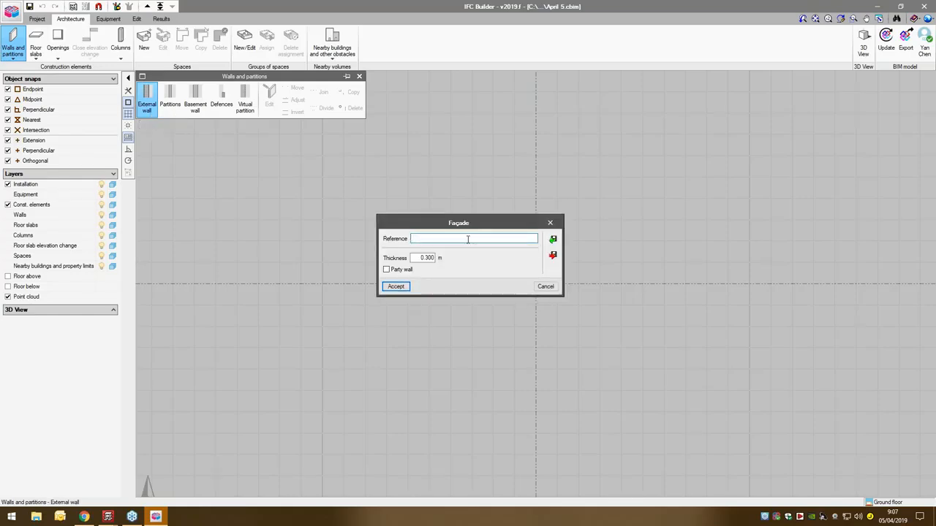
text(1)
click(424, 258)
double_click(422, 257)
click(404, 287)
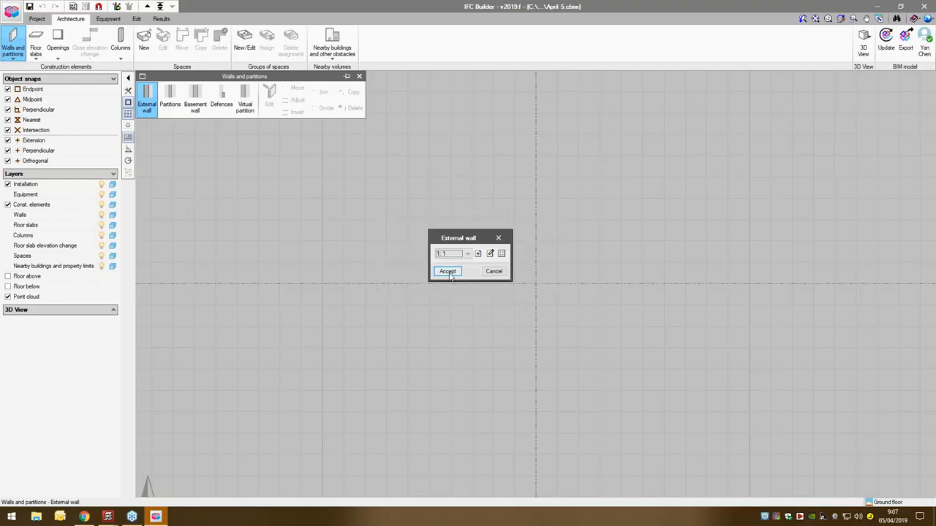
click(448, 272)
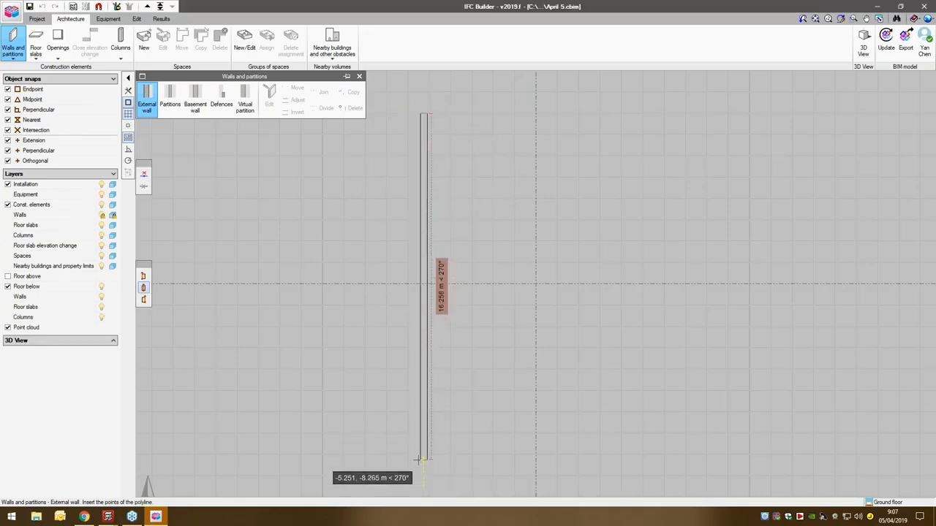
- Draw external walls running 14.5 m straight down, followed by 7 m horizontally to the right
key(Return)
text(14.5)
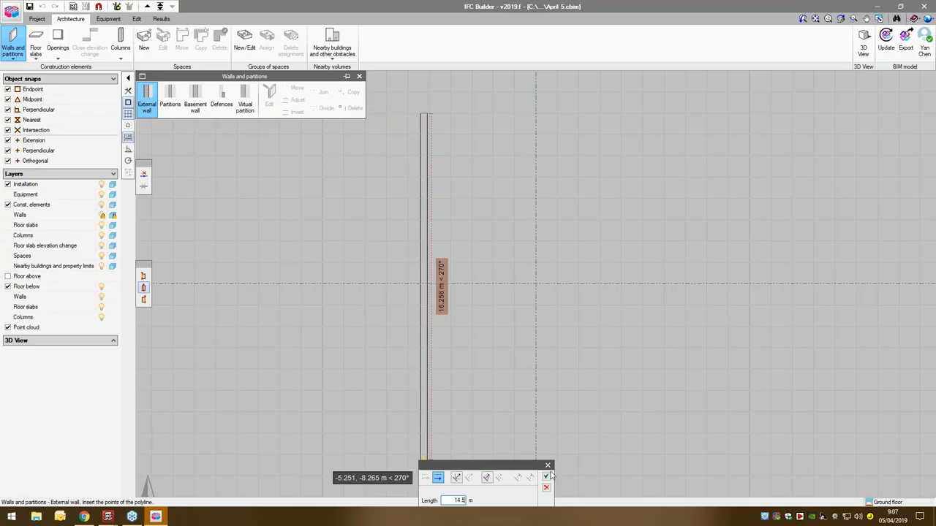
click(546, 477)
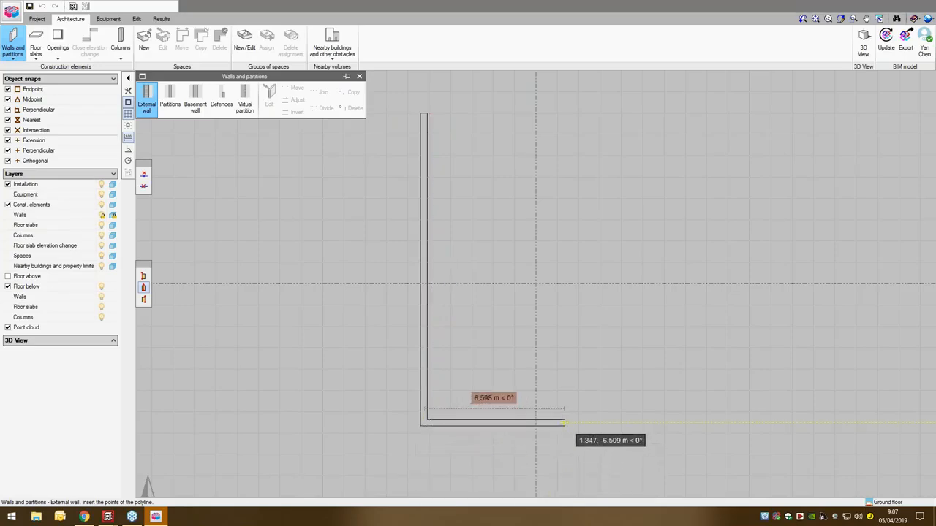
key(Return)
text(7)
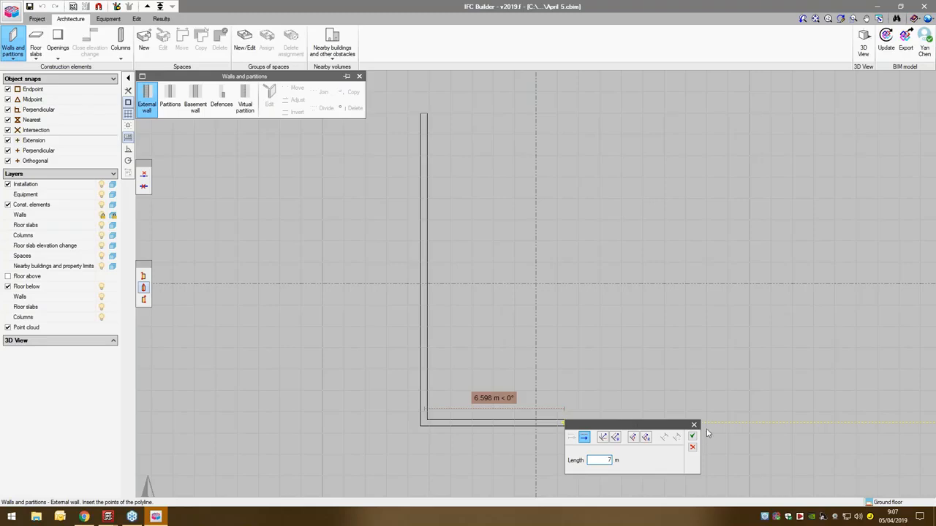
click(691, 436)
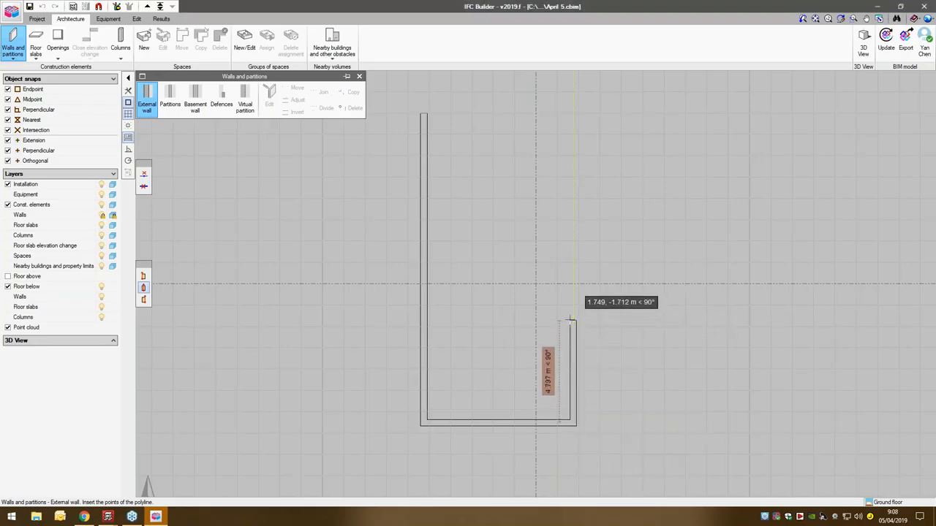
- Continue the external wall chain with 4.5 m upward and 4.5 m to the right
key(Return)
text(4.5)
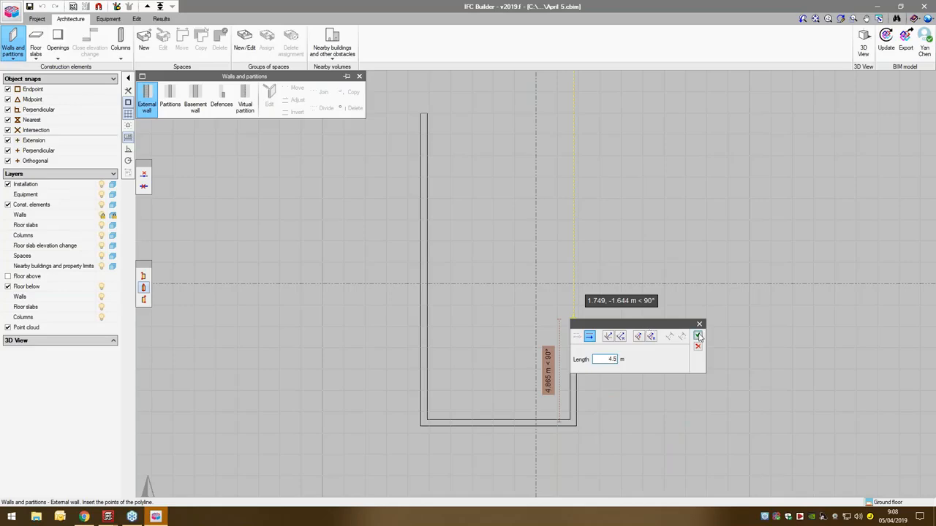
click(698, 337)
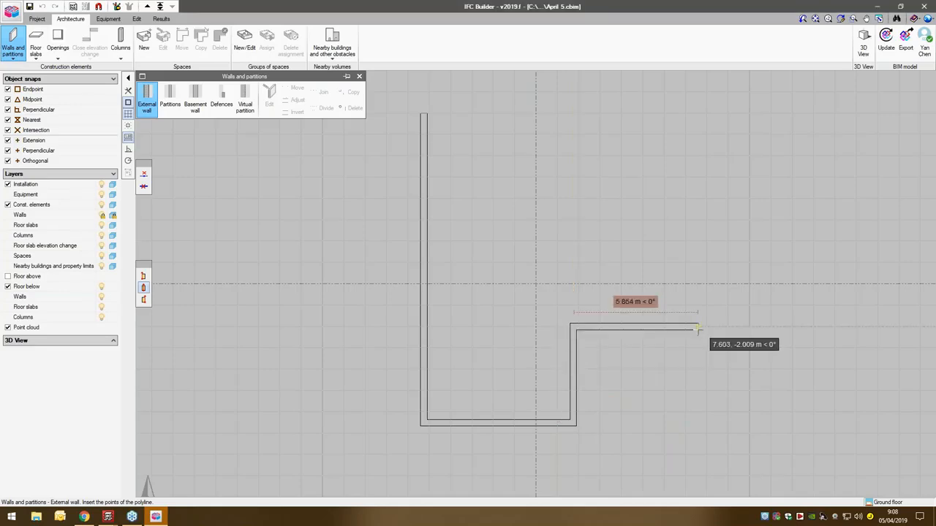
key(Return)
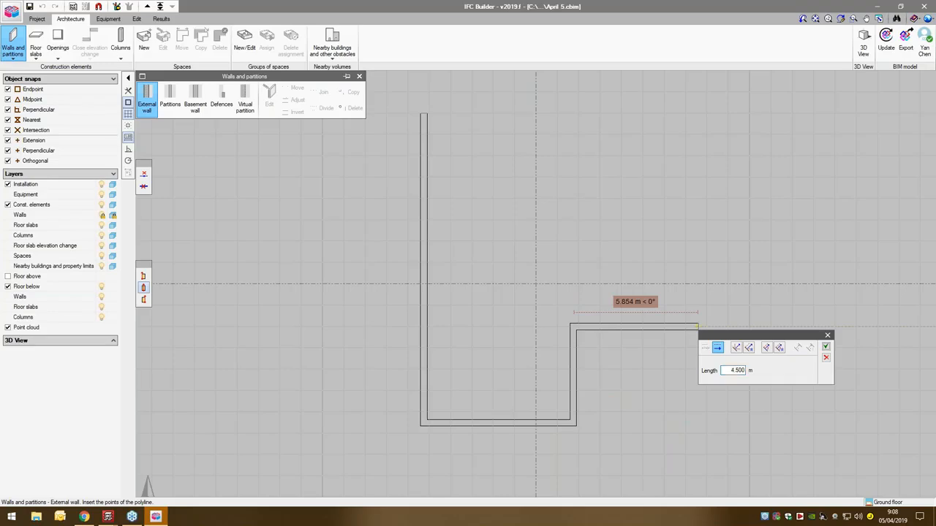
click(825, 347)
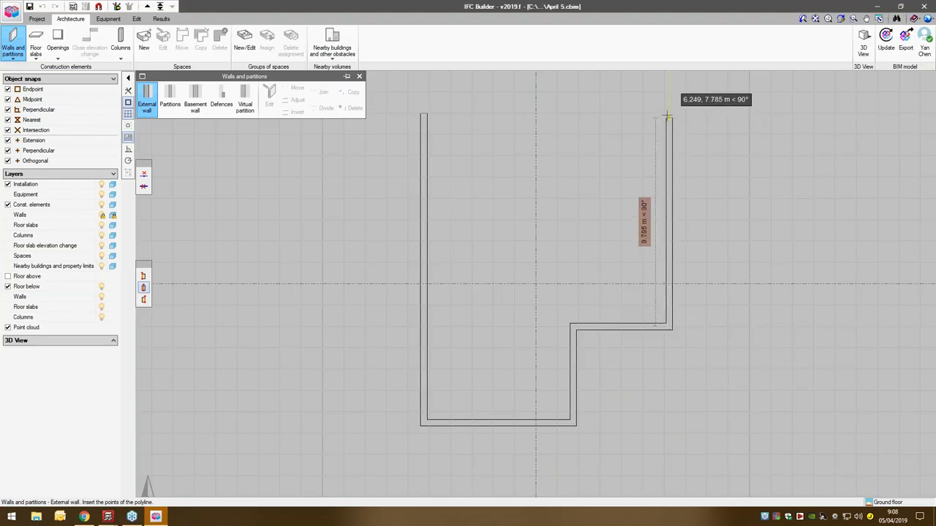
- Try to continue the external wall chain straight up with a length of 40.5 m
key(Return)
text(40.500)
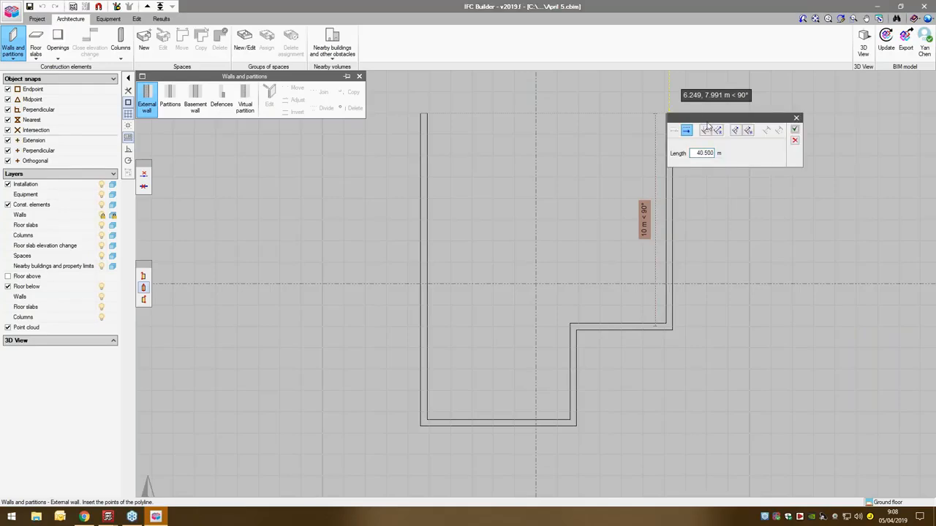
click(795, 129)
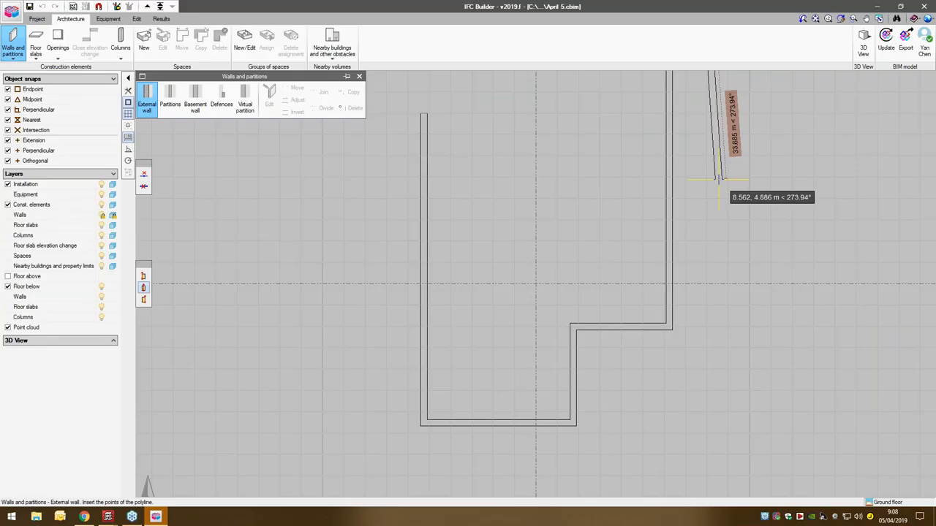
- End the wall chain and undo the external walls just drawn
right_click(794, 223)
scroll(575, 236, up, 2)
scroll(576, 237, down, 2)
key(ctrl+z)
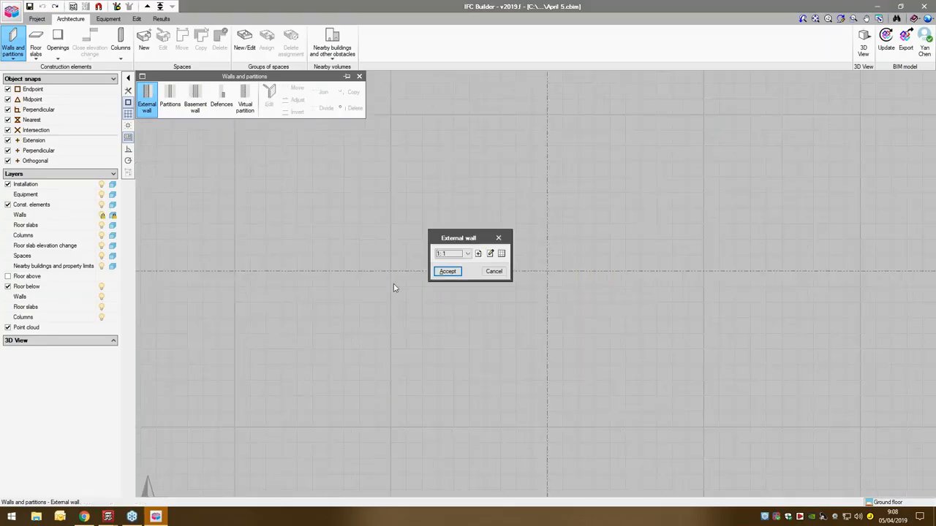
- Draw a new external wall of type 1 running 14.5 m straight down from the plan's upper left area
click(444, 272)
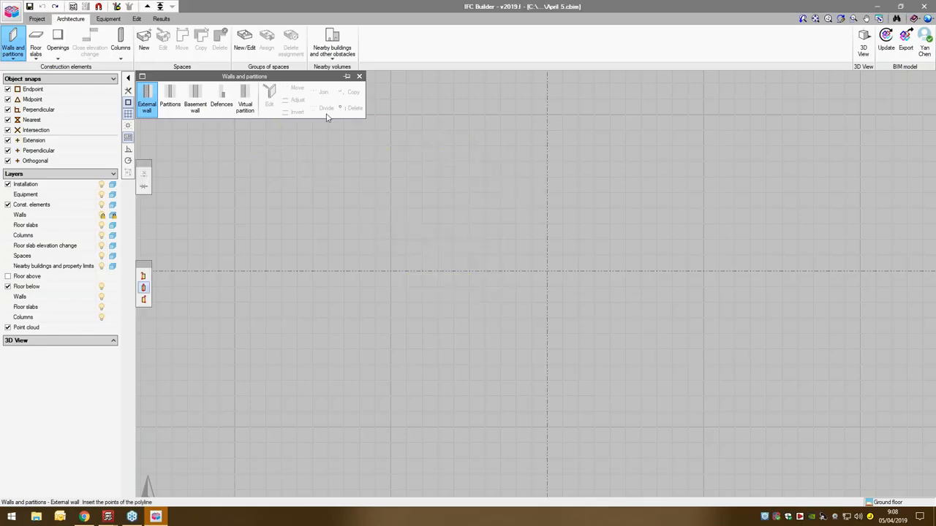
click(398, 117)
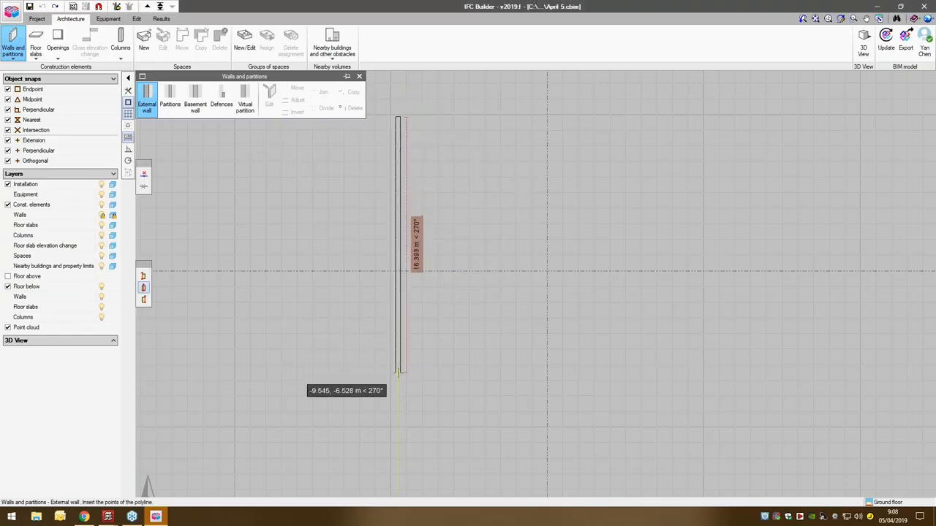
text(14)
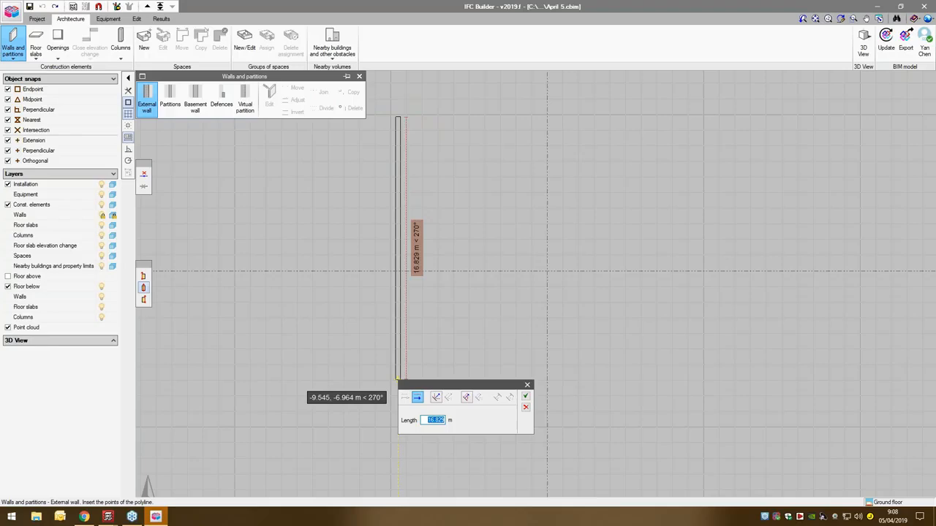
text(.5)
click(525, 397)
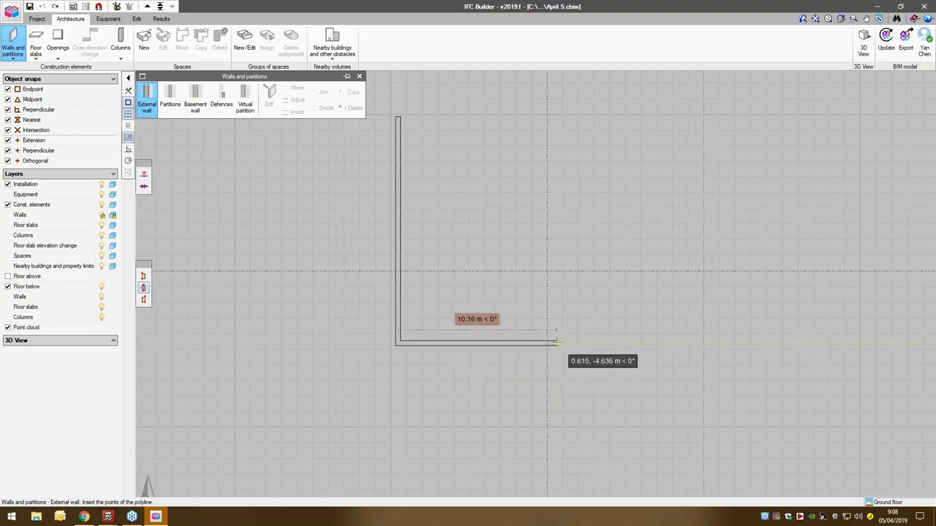
- Continue the external wall chain 7 m to the right, 4.5 m upward and 4.5 m to the right
text(7)
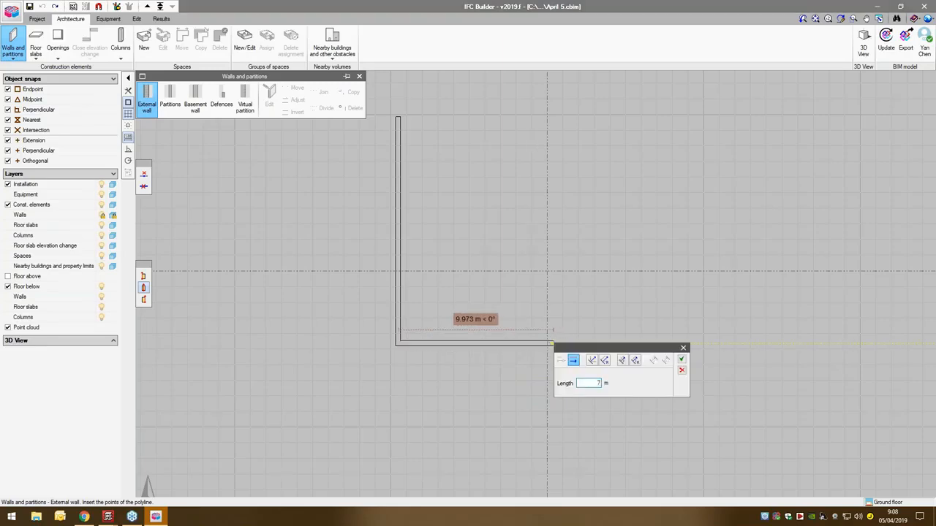
click(682, 360)
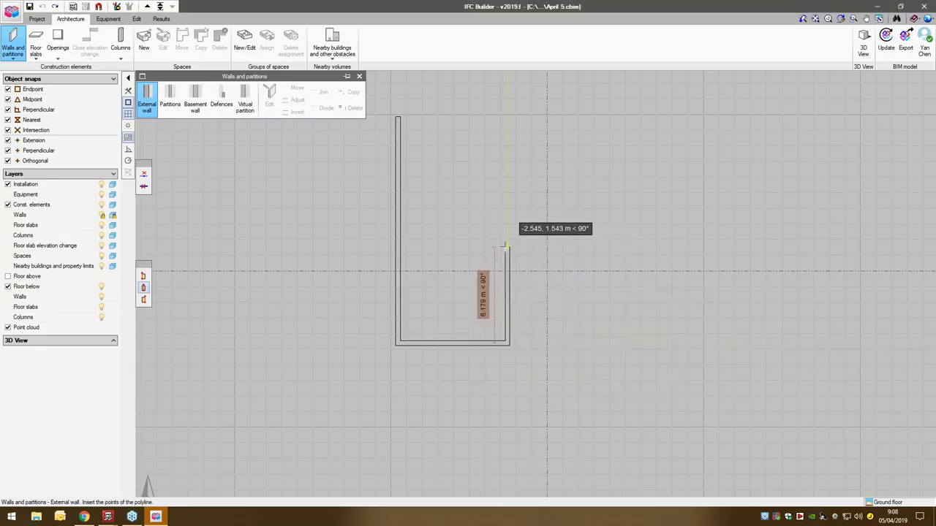
text(1)
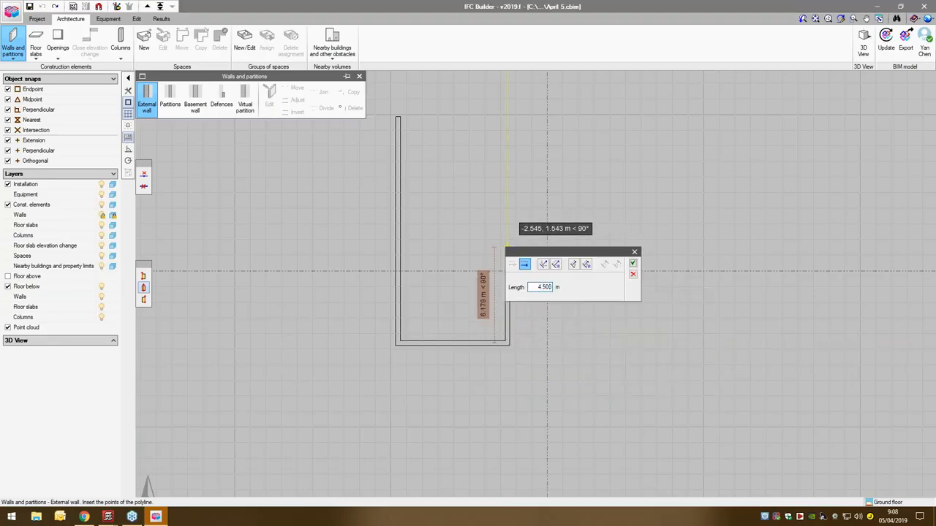
click(633, 264)
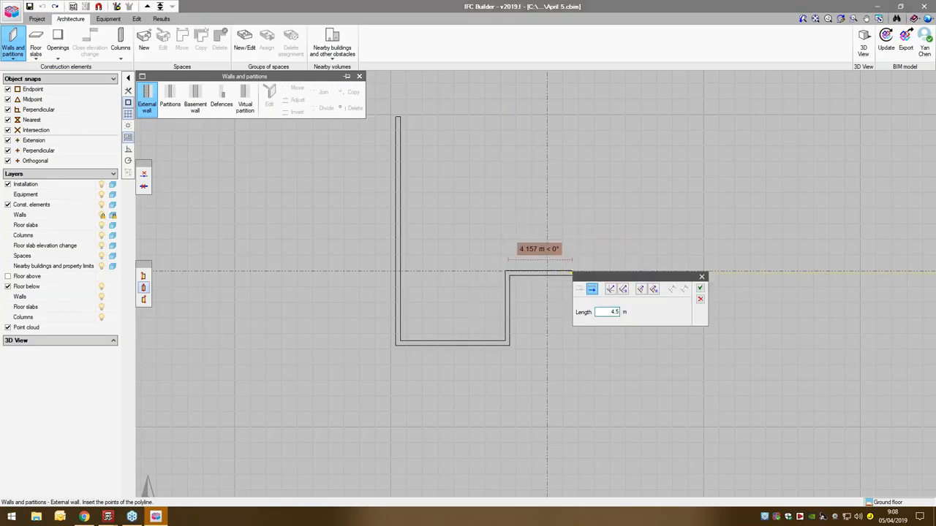
click(700, 289)
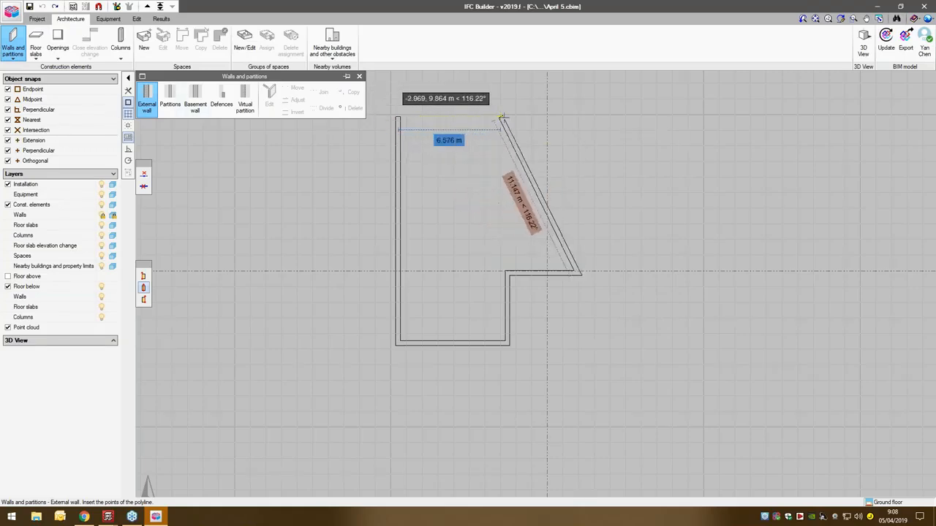
- Continue the external wall 10 m upward and close the outline at the first wall's upper end
click(576, 118)
click(701, 133)
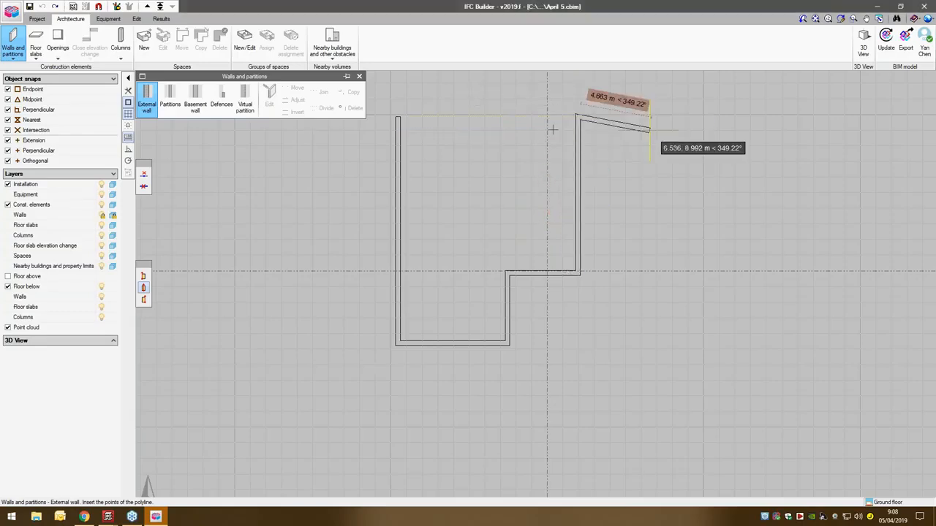
click(398, 117)
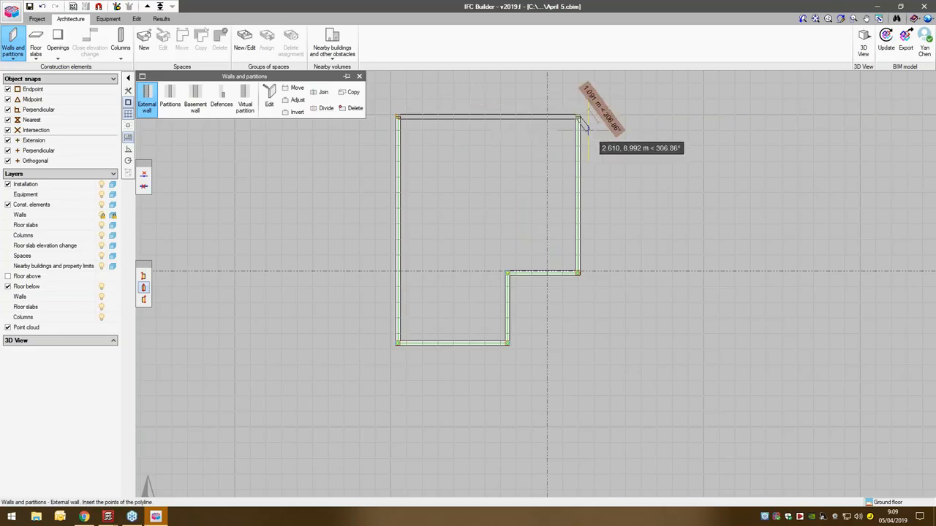
scroll(562, 187, up, 2)
middle_drag(562, 187, 583, 239)
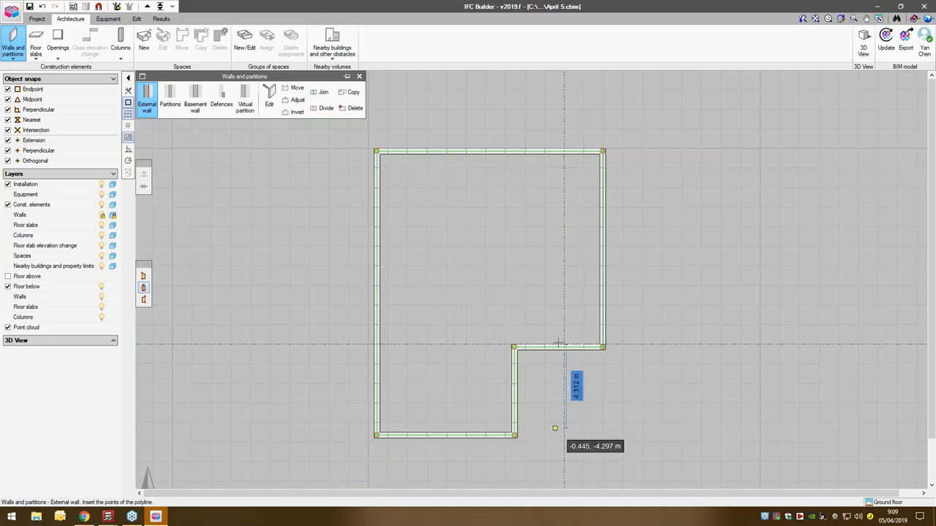
- Create a screed type with reference 1 and a thickness of 0.300 m, and accept it for placement
click(35, 44)
click(146, 98)
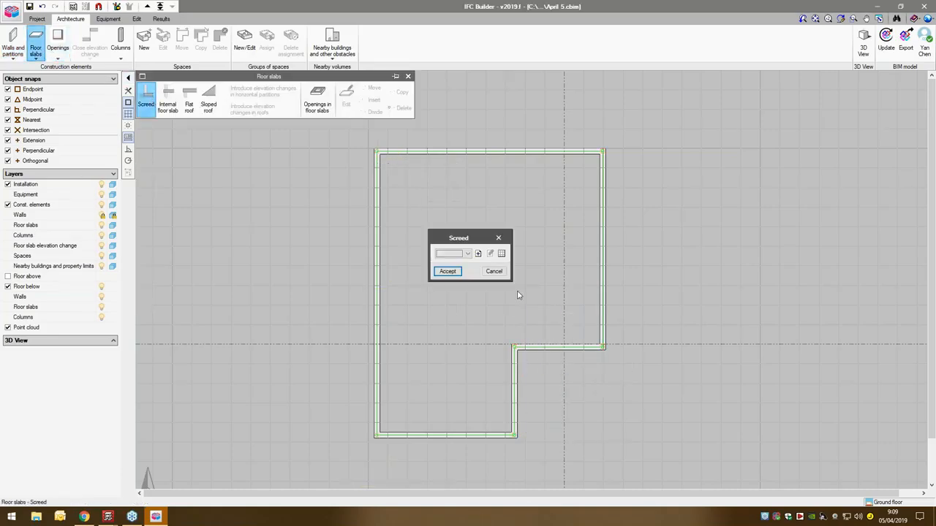
click(478, 253)
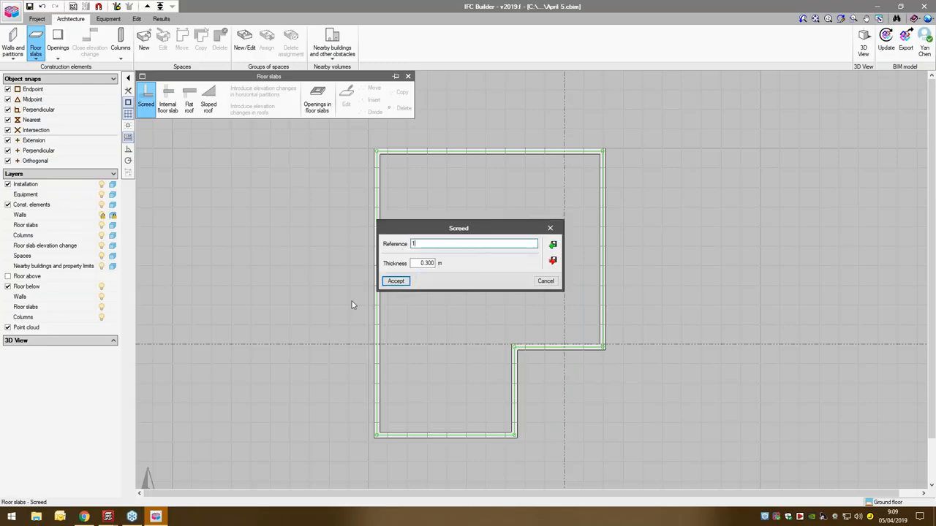
text(1)
click(395, 281)
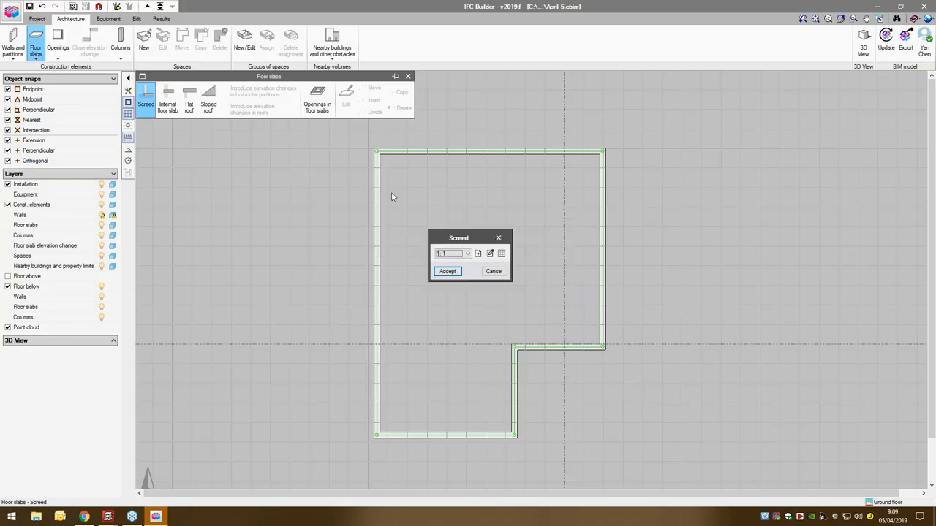
click(445, 272)
- Outline the screed through all six corners of the external walls so it covers the whole floor
click(375, 152)
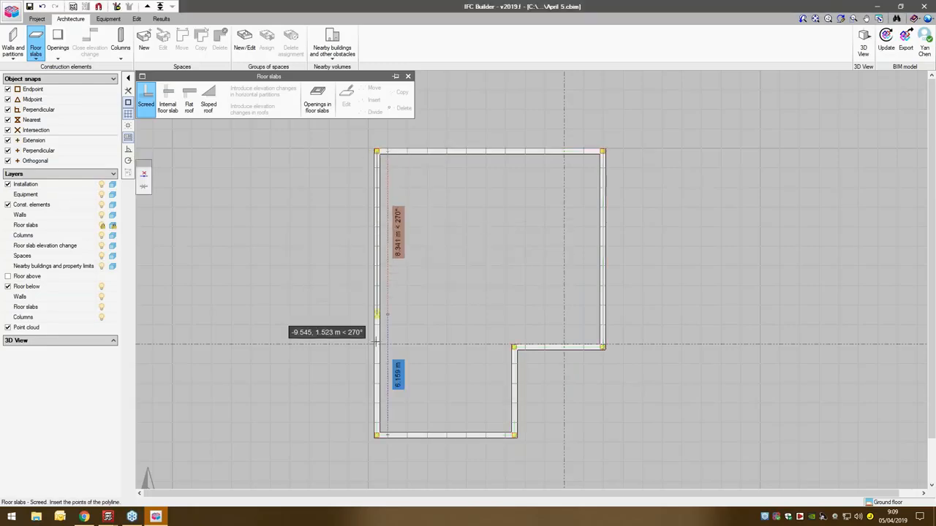
click(376, 435)
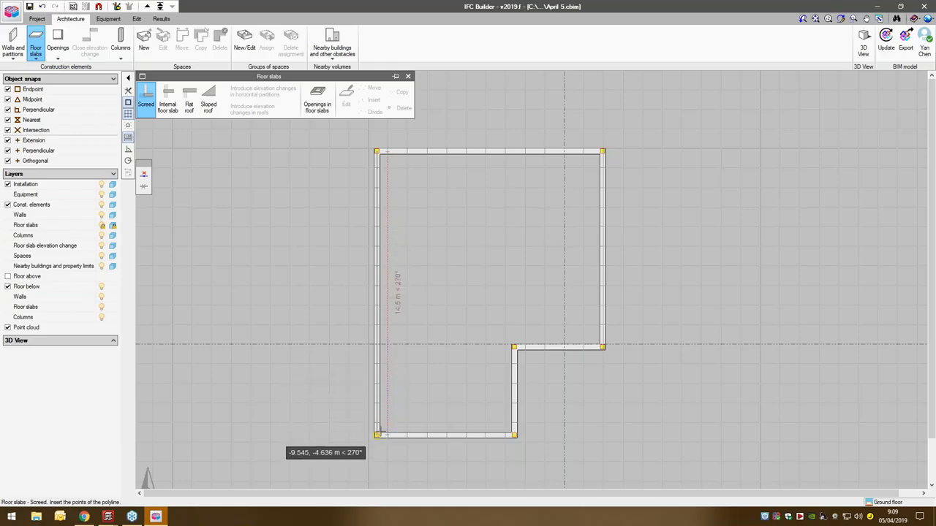
click(515, 435)
click(515, 348)
click(602, 347)
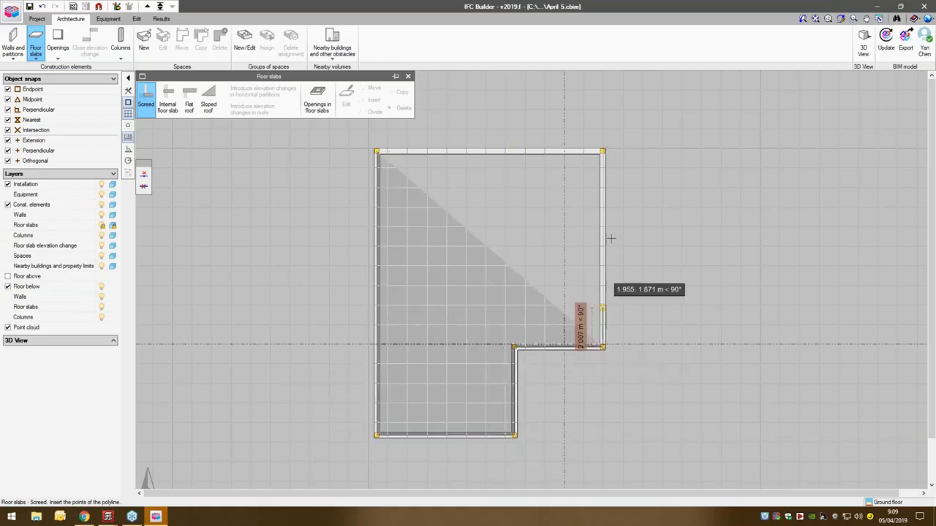
click(602, 152)
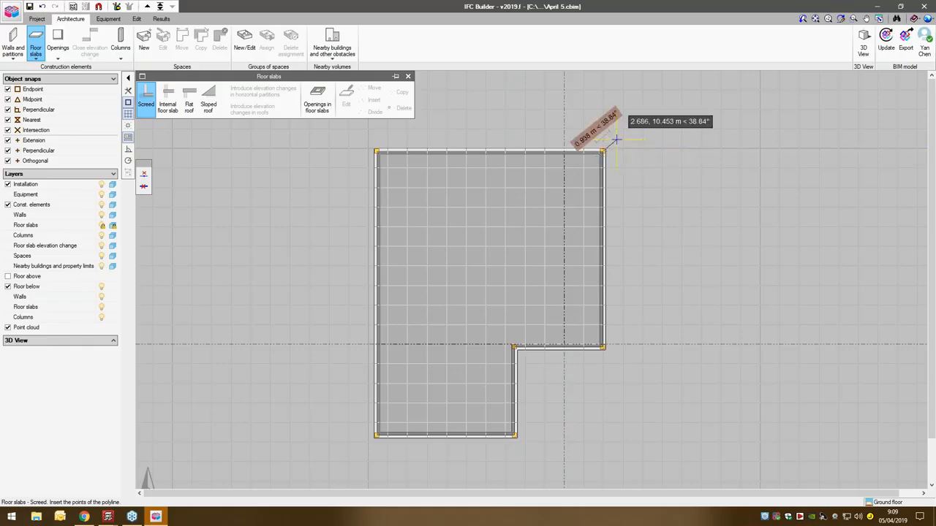
right_click(619, 139)
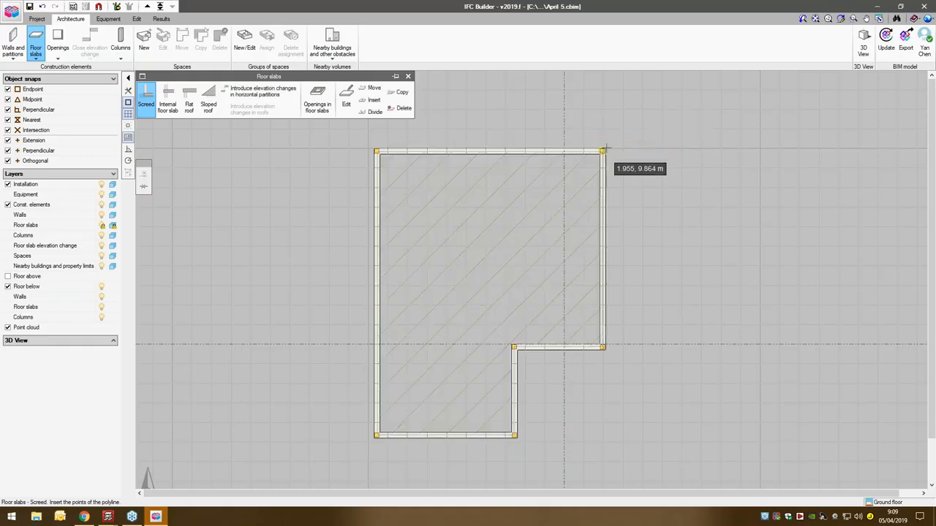
- Create a partition type with reference 1 and a thickness of 0.15 m, and accept it for placement
click(13, 45)
click(170, 101)
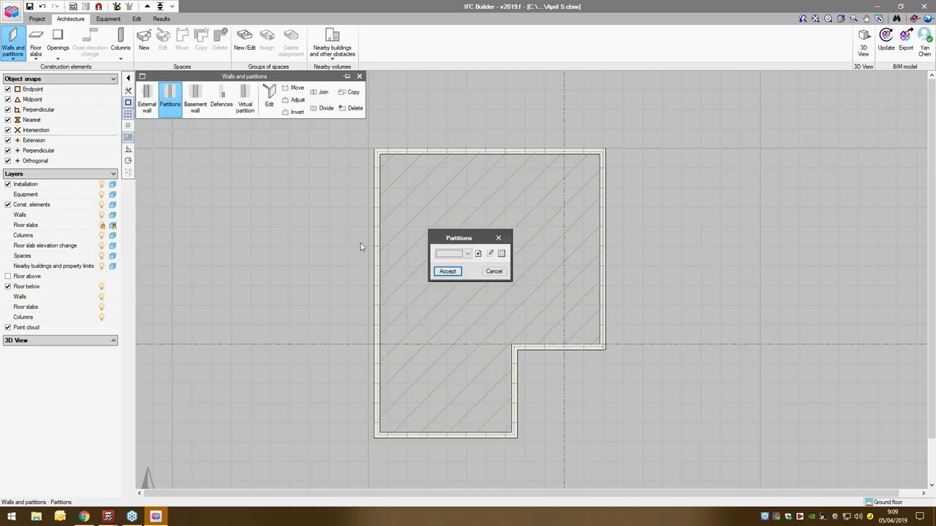
click(477, 254)
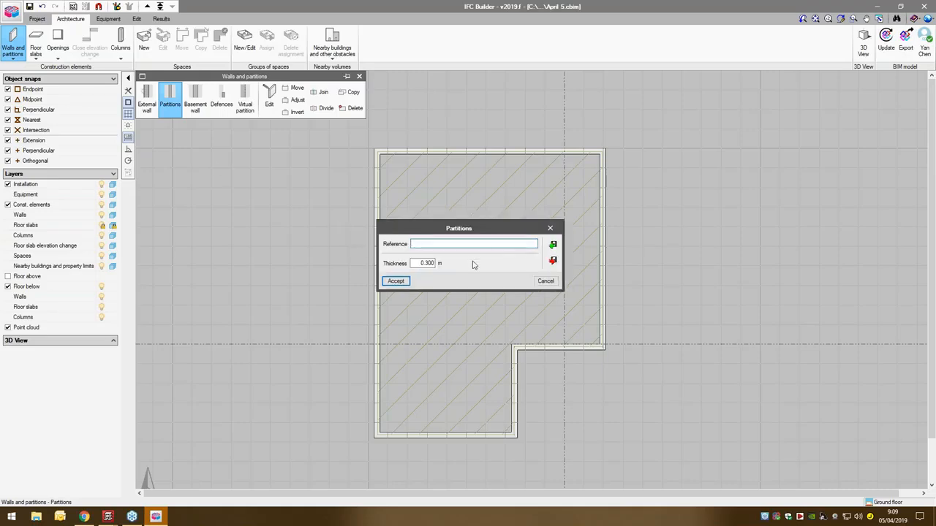
double_click(427, 264)
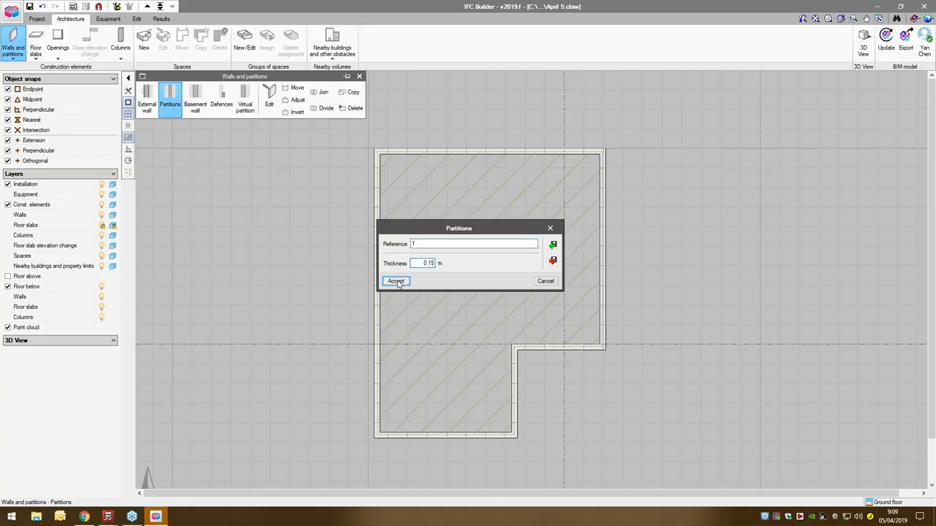
click(395, 281)
click(457, 273)
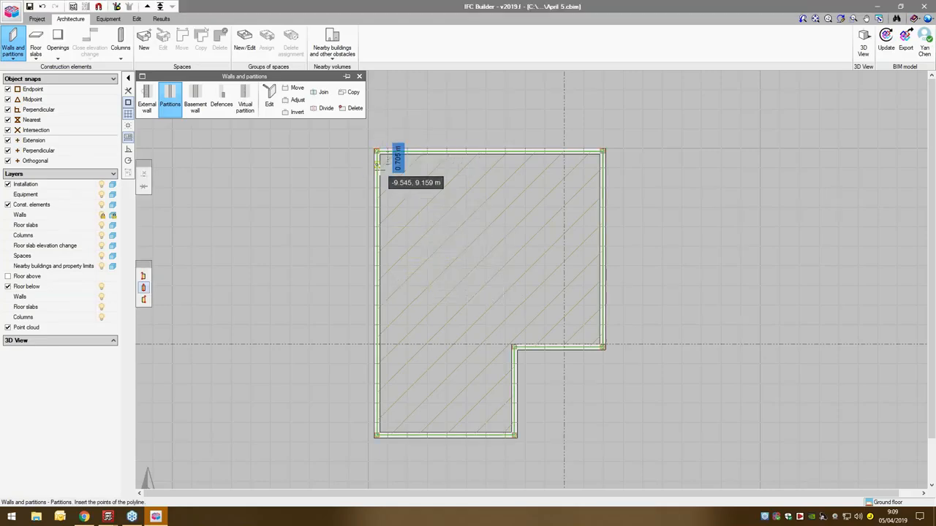
- Draw partitions from the left wall, 4 m below its upper corner: 2.5 m right, 2 m down and 2.5 m back to the wall
click(377, 198)
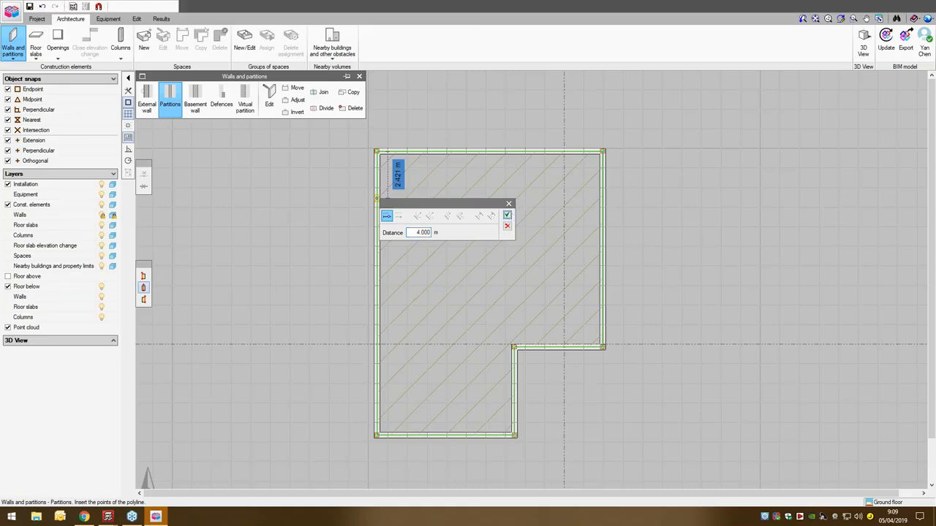
click(507, 215)
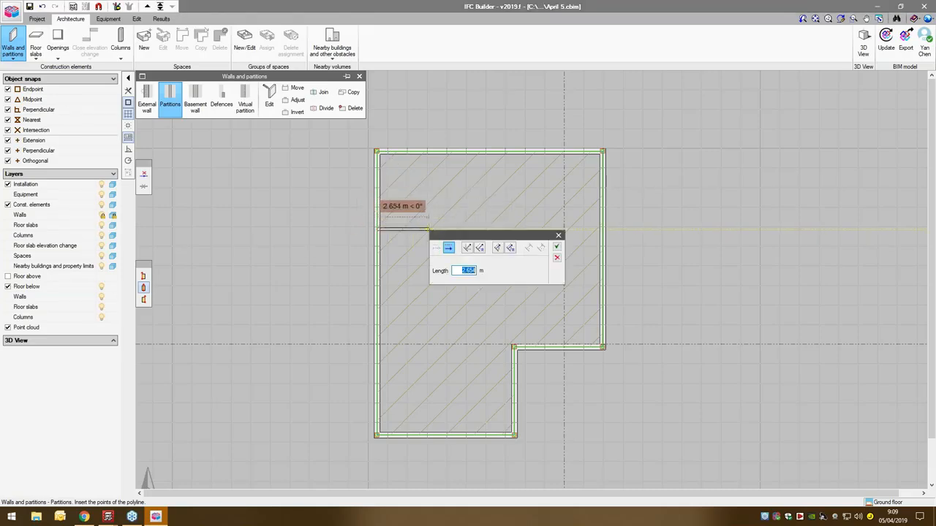
click(556, 248)
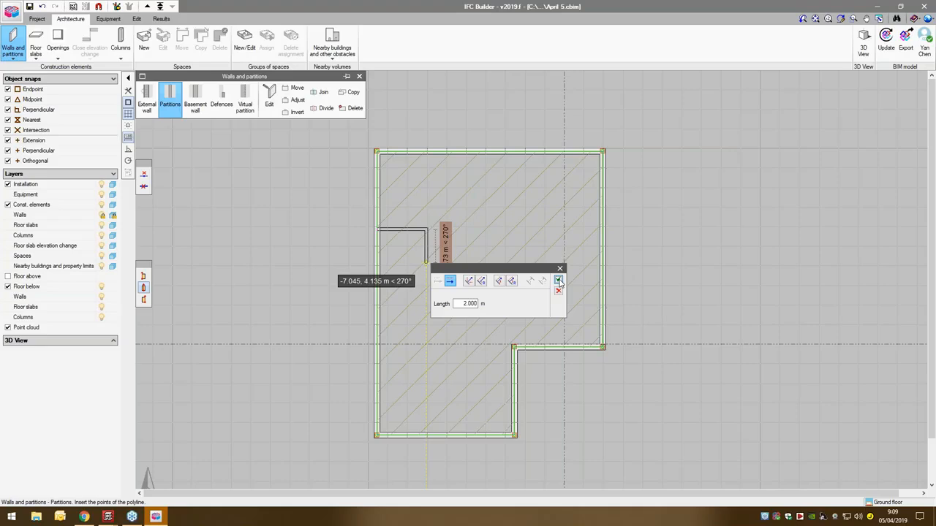
key(Return)
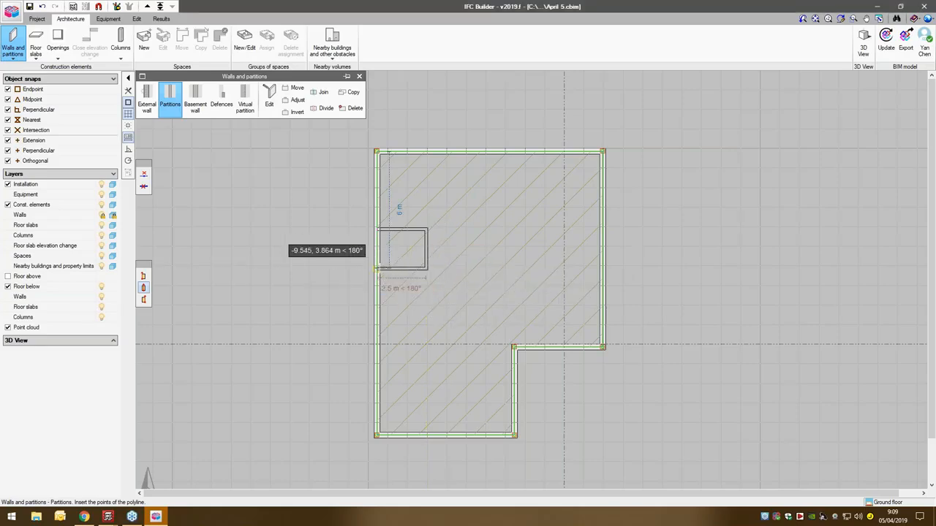
click(377, 269)
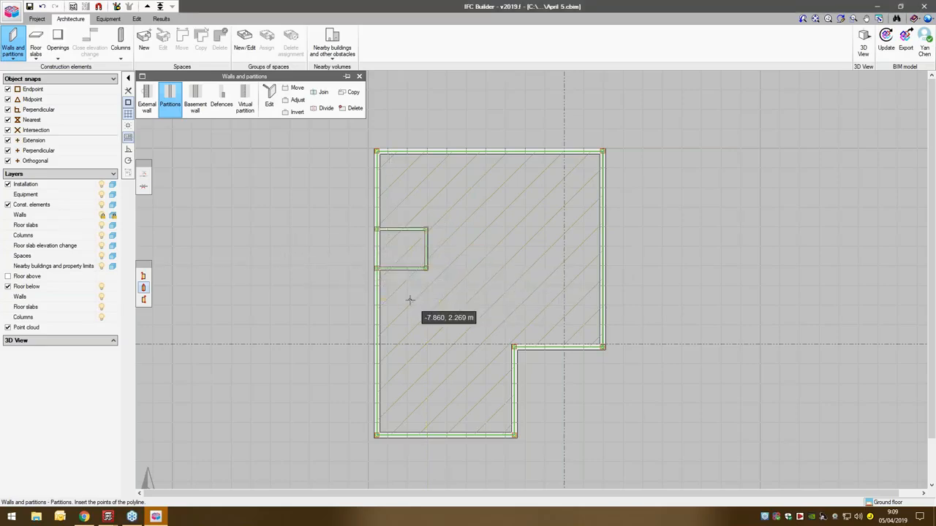
- Draw a 9 m partition from the small room's right side to the right wall, and another up to it starting 1.5 m from the inner corner
click(425, 250)
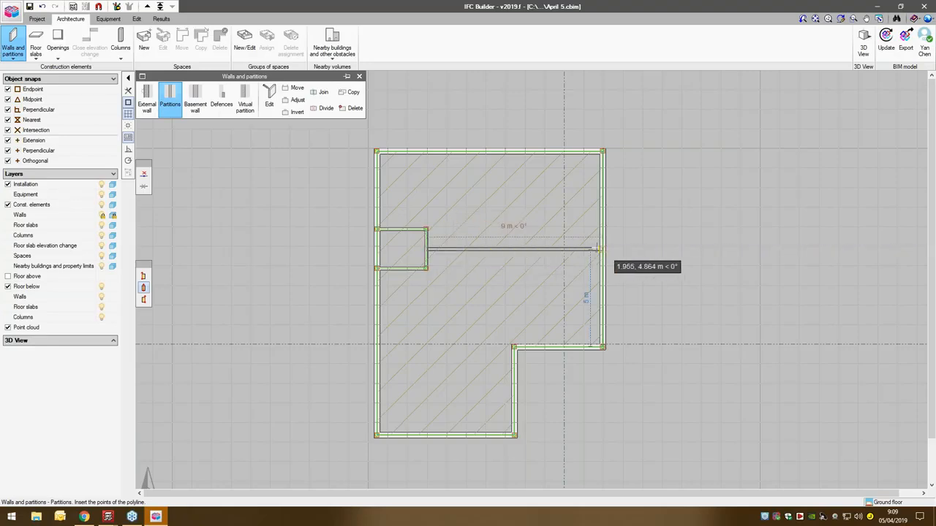
click(683, 275)
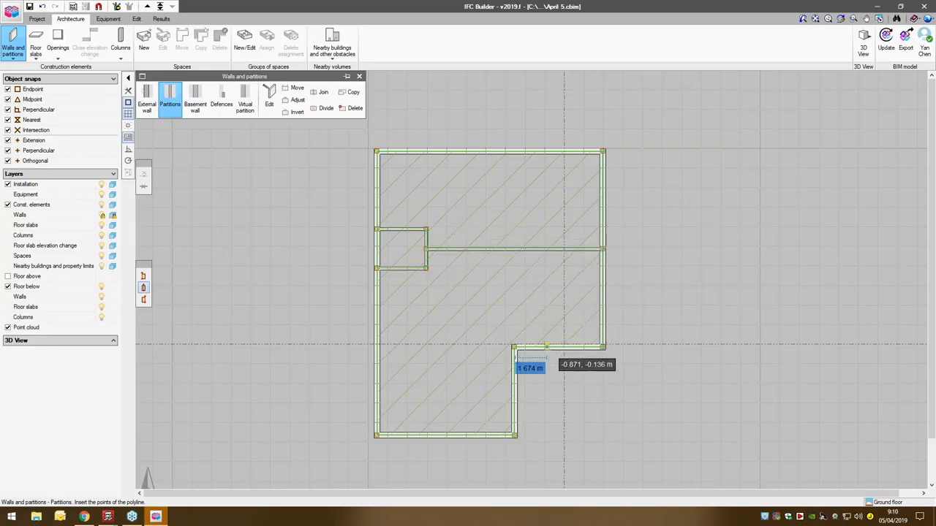
key(Return)
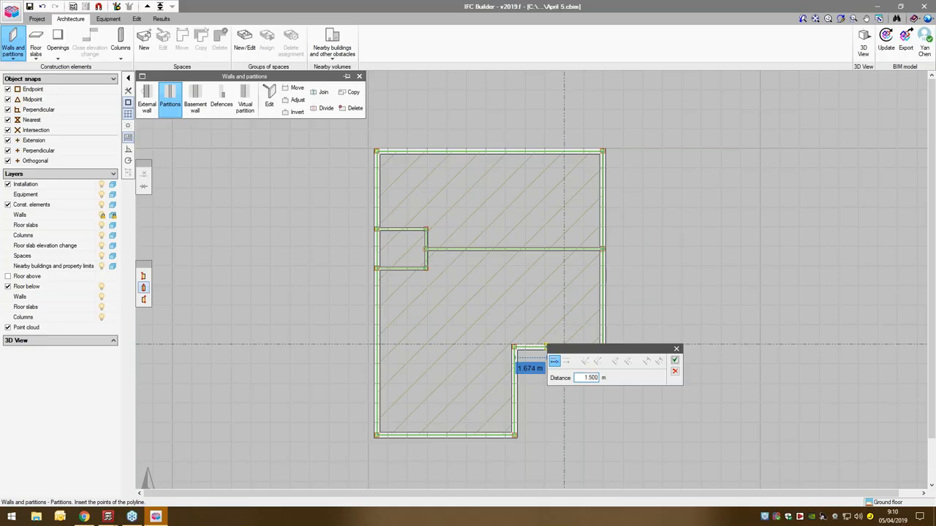
text(1.500)
key(Return)
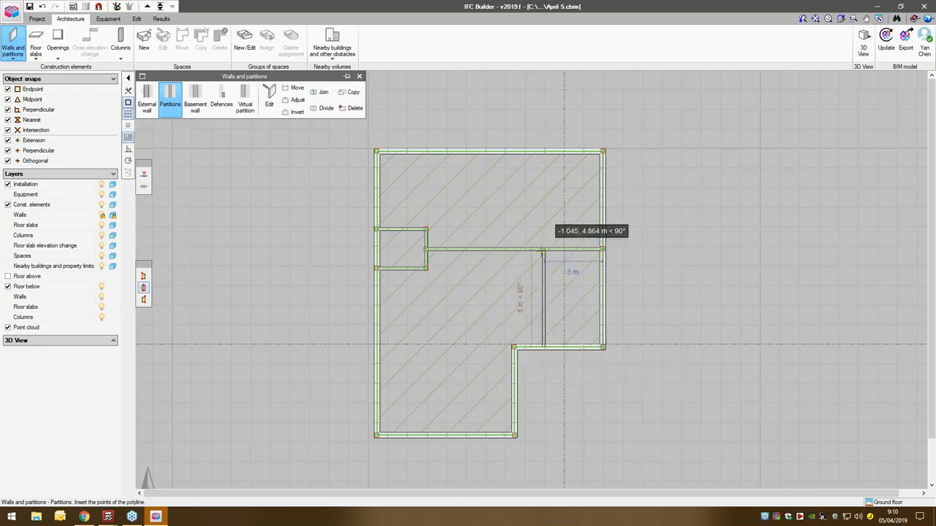
click(542, 250)
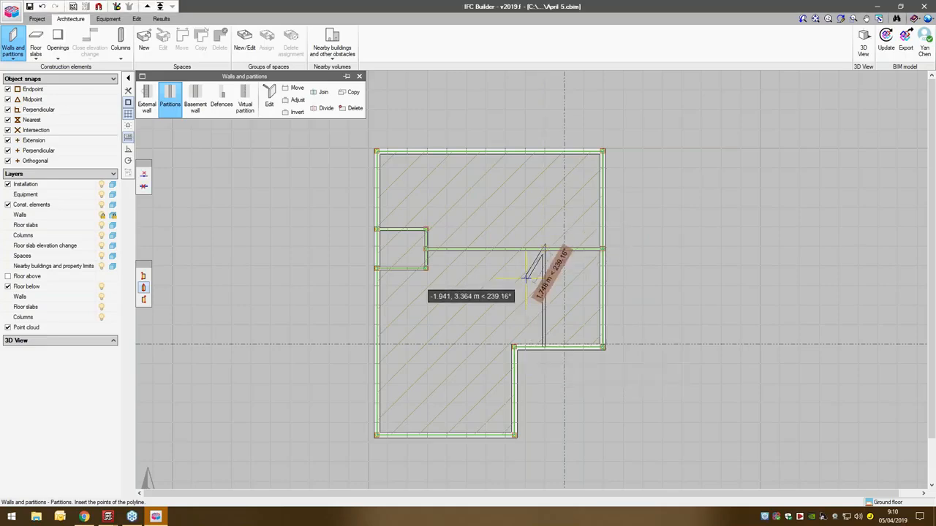
- Draw partitions from the external walls' inner corner: about 1.9 m up, 1.96 m left, 3.28 m down, and back to the wall
click(514, 346)
key(Return)
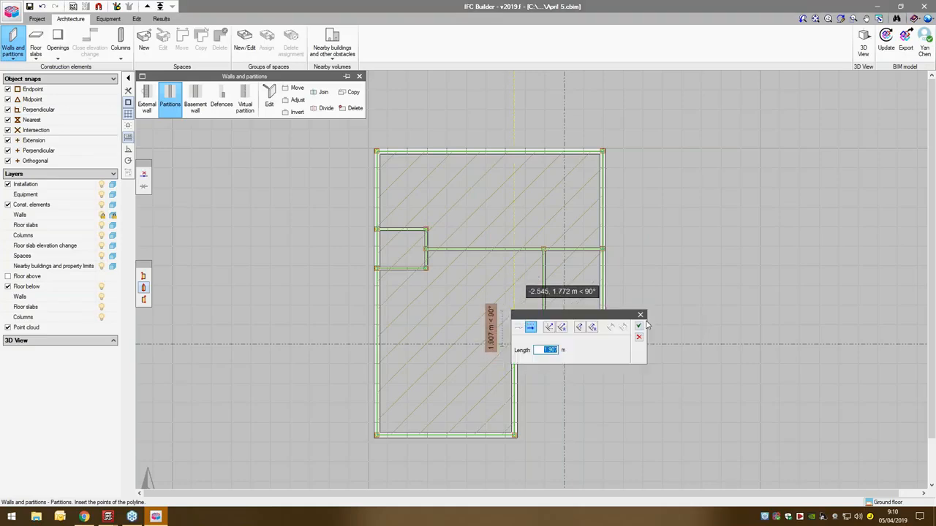
click(638, 326)
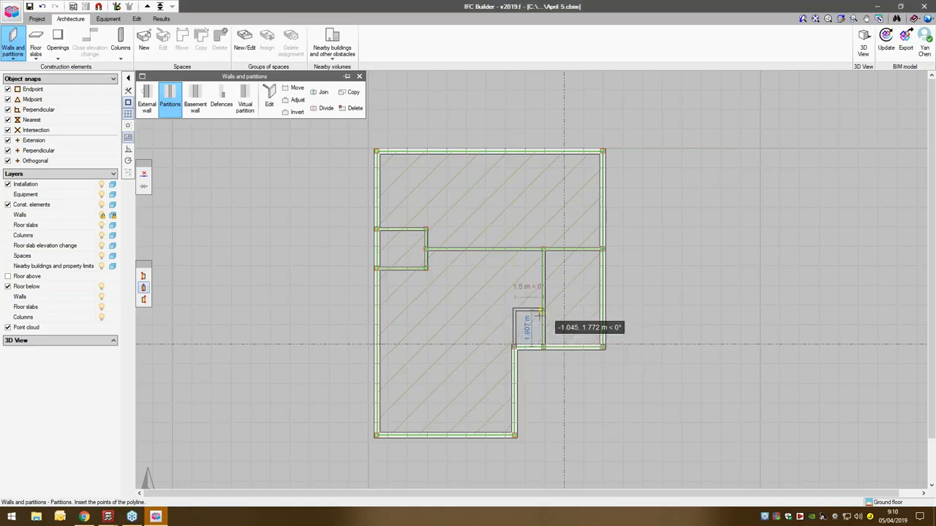
key(Return)
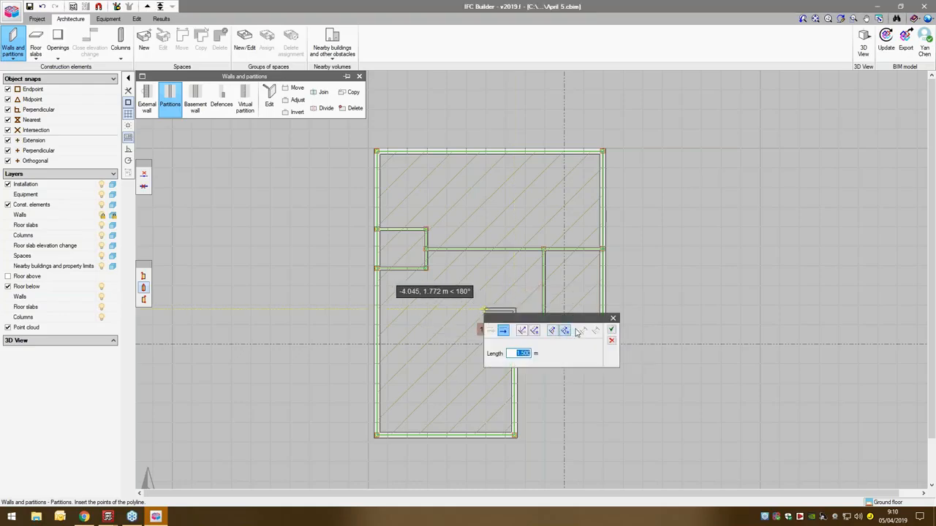
click(611, 343)
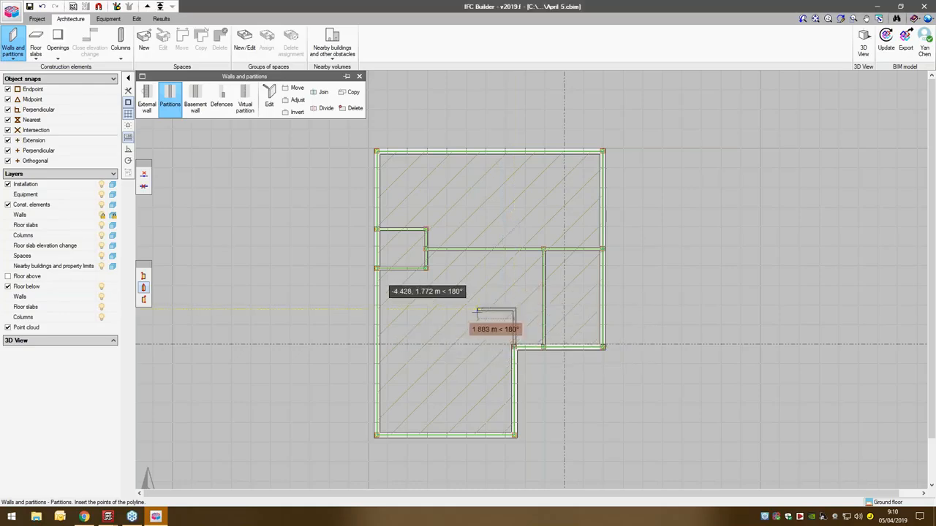
key(Return)
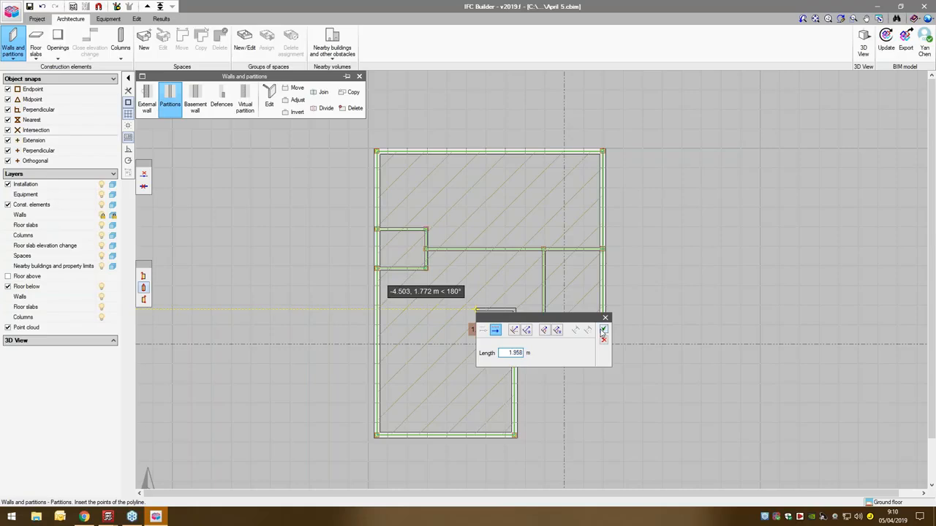
click(603, 330)
key(Return)
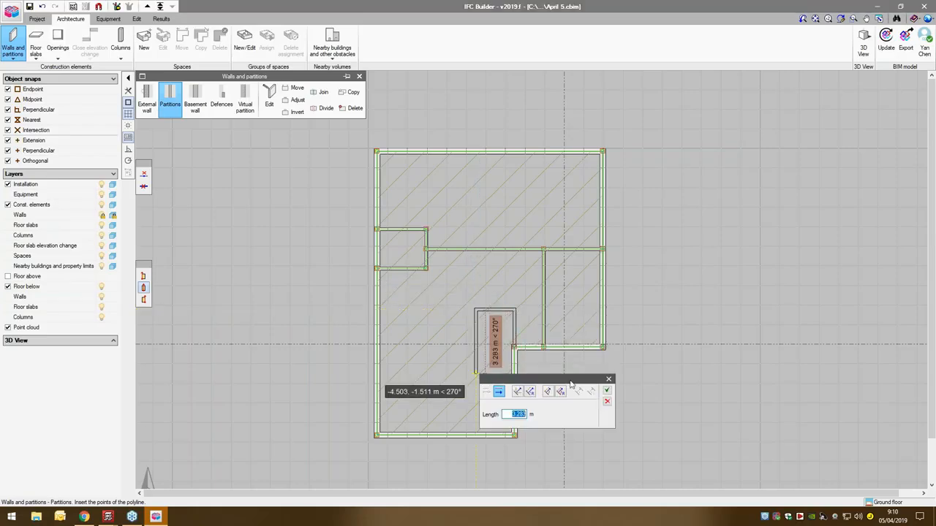
click(606, 390)
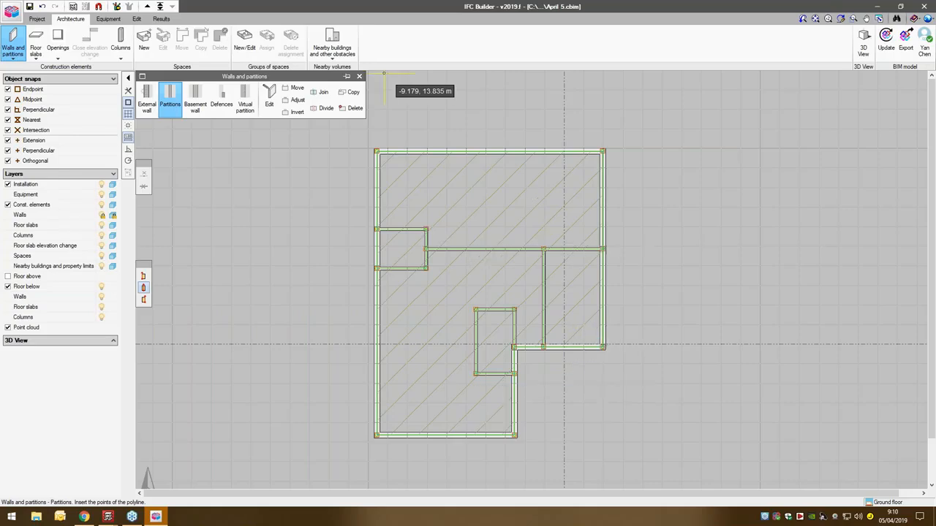
- Create an opening type with reference w and accept it for placement at a height above ground of 1.2 m
click(58, 40)
click(215, 95)
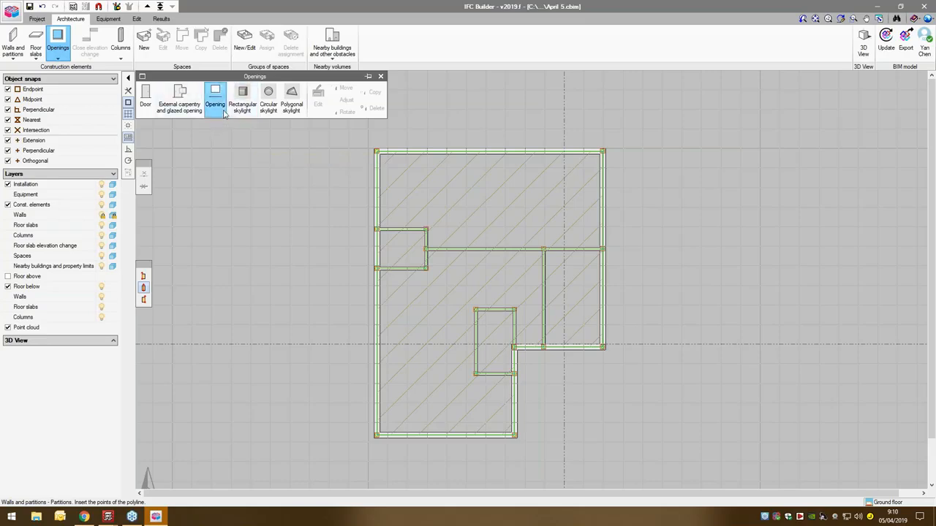
click(484, 246)
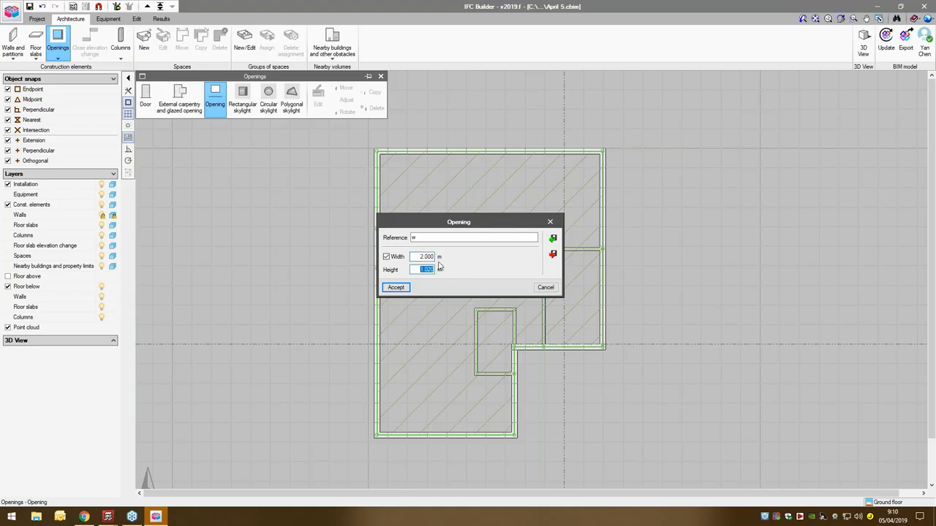
click(419, 257)
click(399, 287)
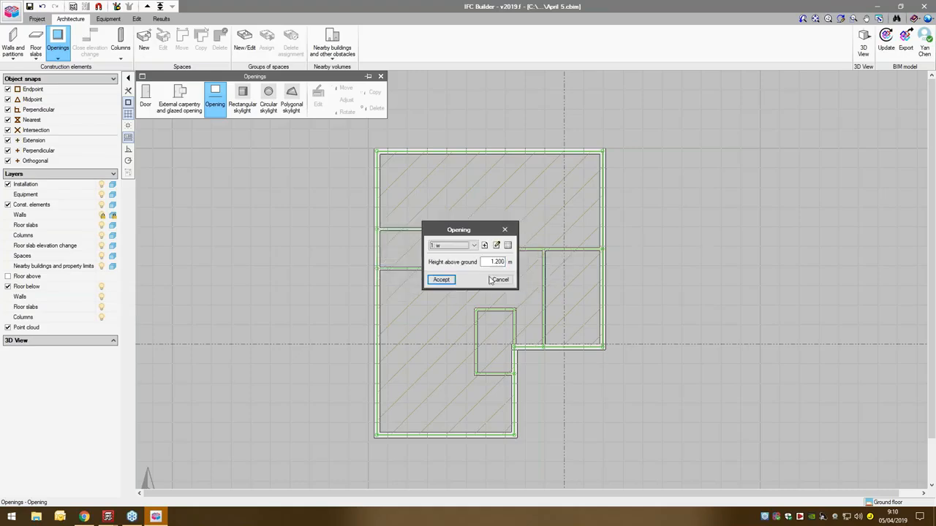
click(440, 278)
- Place three openings along the upper external wall, with the second starting about 4.6 m from the left corner
click(399, 153)
key(Return)
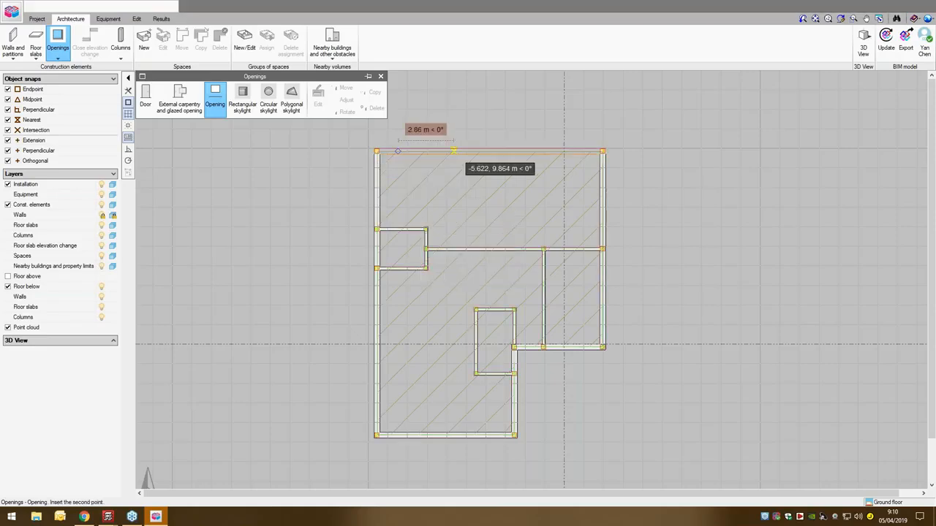
click(520, 171)
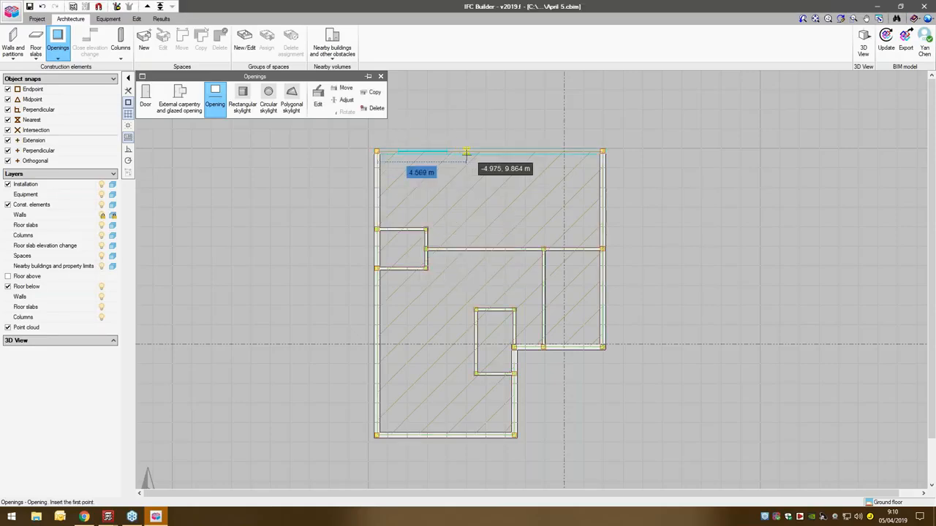
click(466, 151)
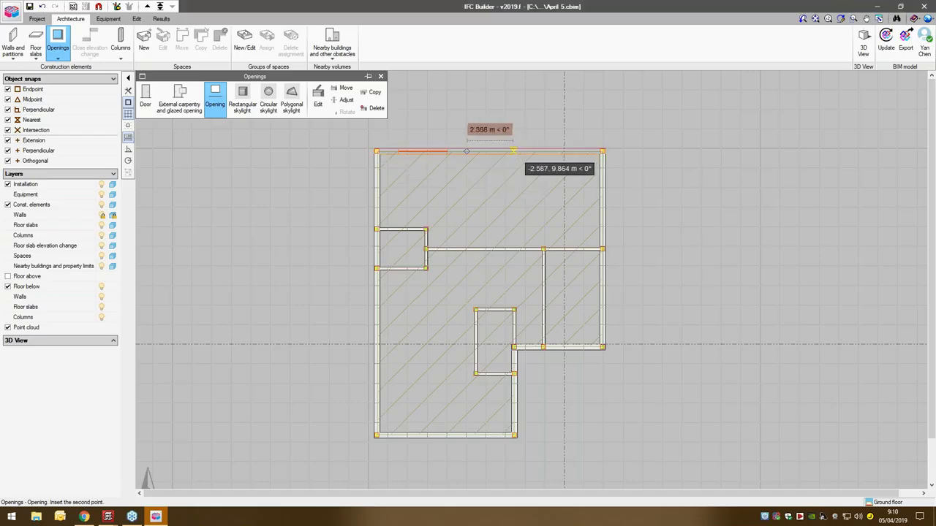
click(537, 153)
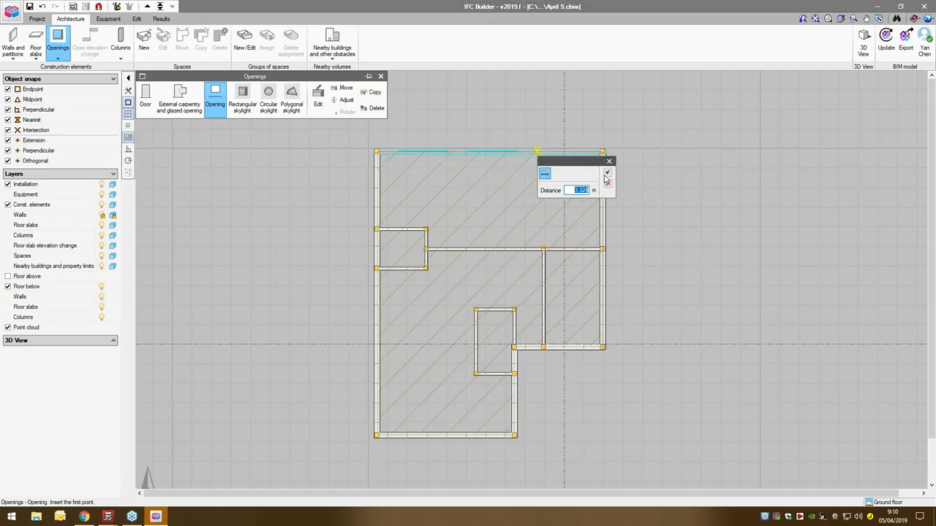
click(606, 172)
click(588, 151)
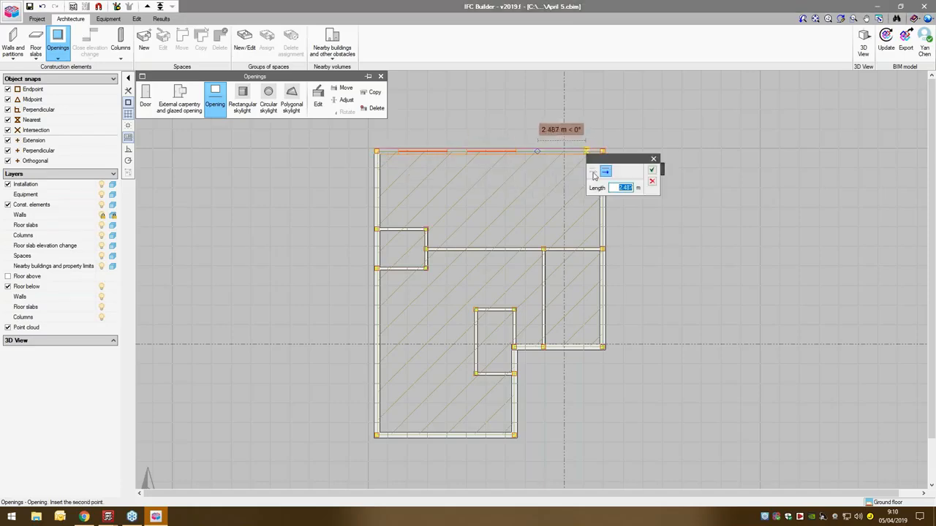
click(649, 171)
- Place an opening on the right external wall about 1 m below its upper corner, and another on the short wall below the right-hand room
click(603, 171)
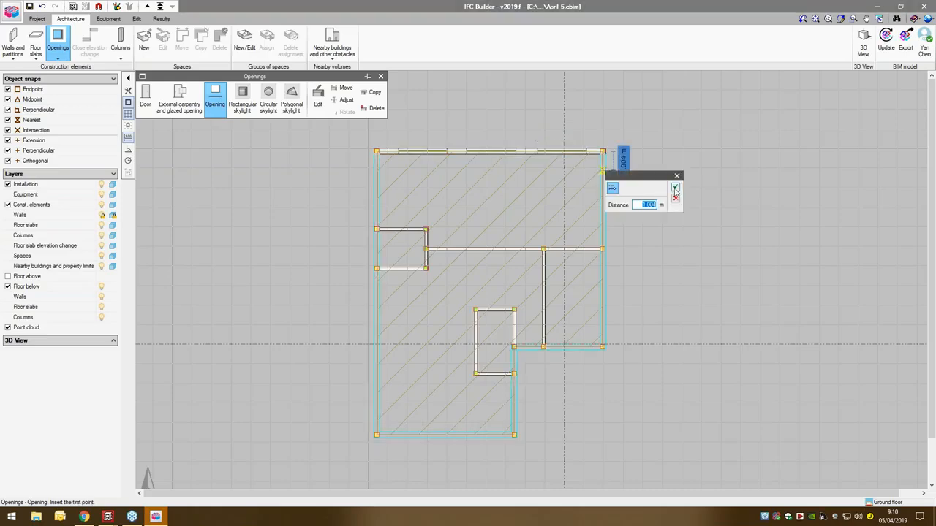
click(672, 198)
click(603, 173)
click(671, 191)
click(603, 211)
click(667, 229)
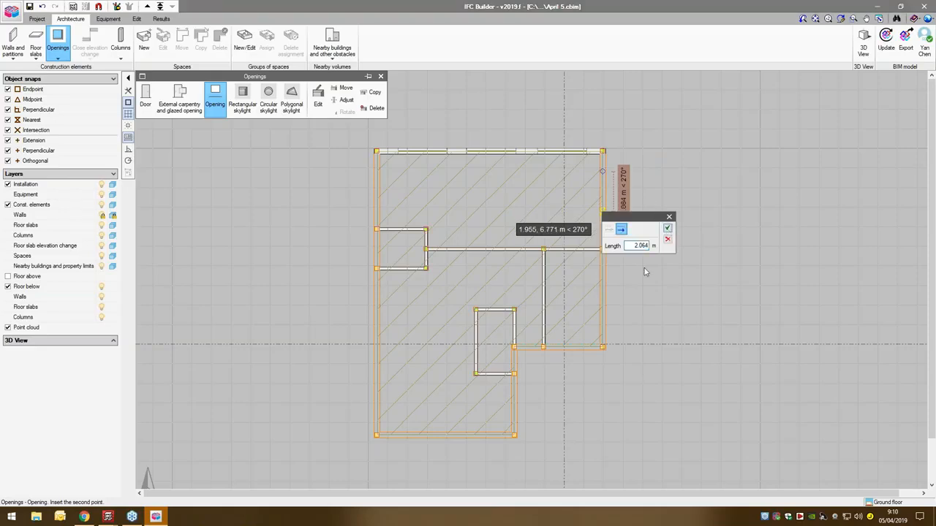
click(557, 347)
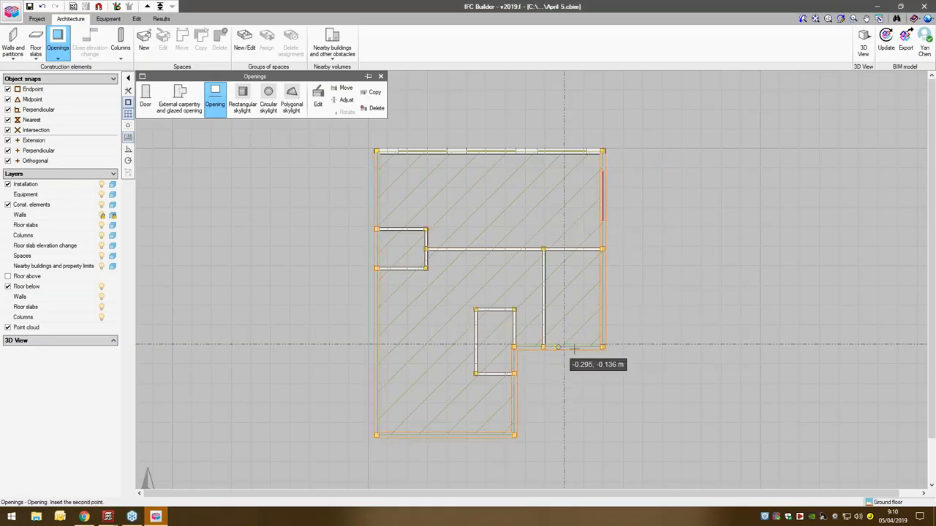
click(584, 348)
click(649, 365)
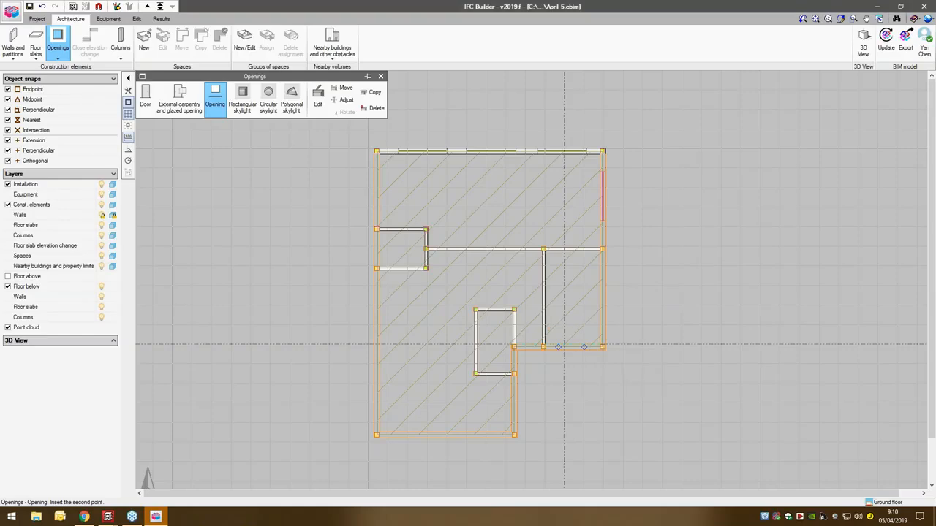
- Create a door type with reference d, 0.8 m wide and 2.03 m high, and accept it for placement
click(145, 96)
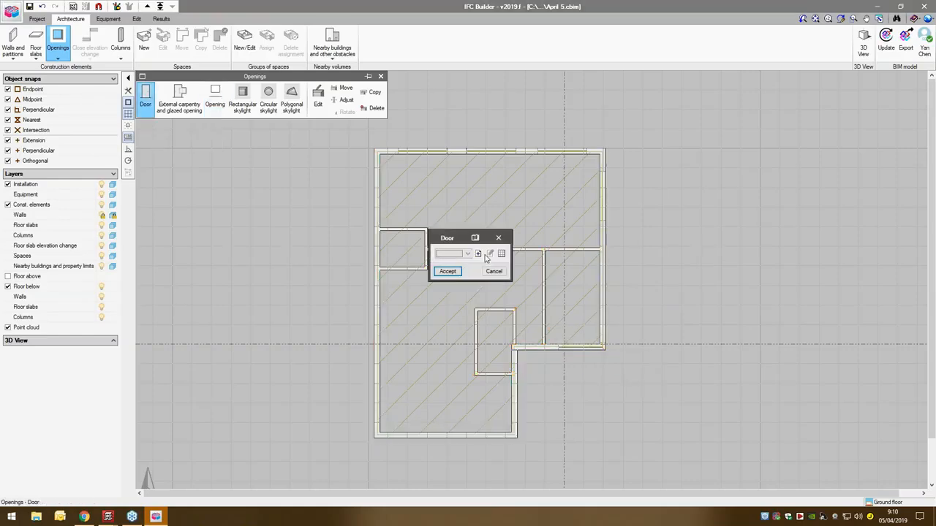
click(478, 254)
text(d)
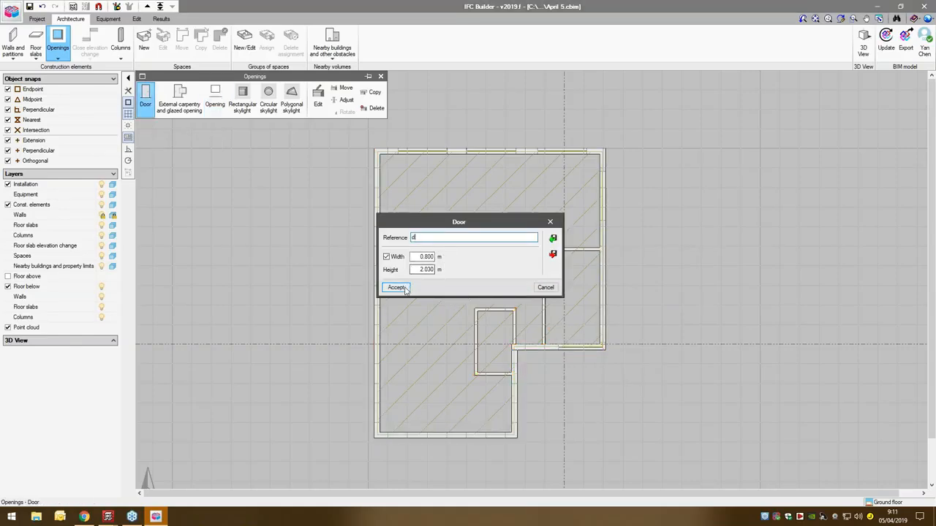
click(396, 288)
click(444, 271)
- Place a door in the long partition about 0.73 m from the small room, and another near the upper end of the right-hand room's vertical partition
click(439, 253)
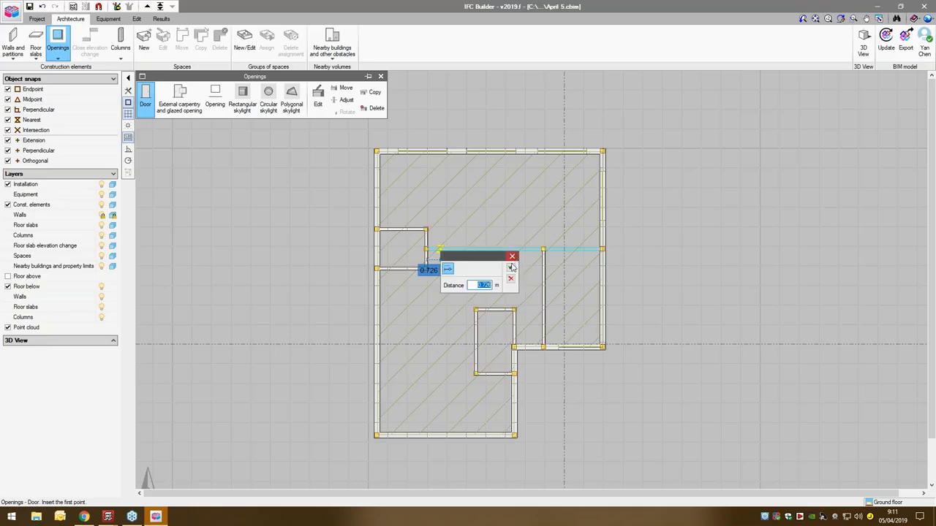
key(Return)
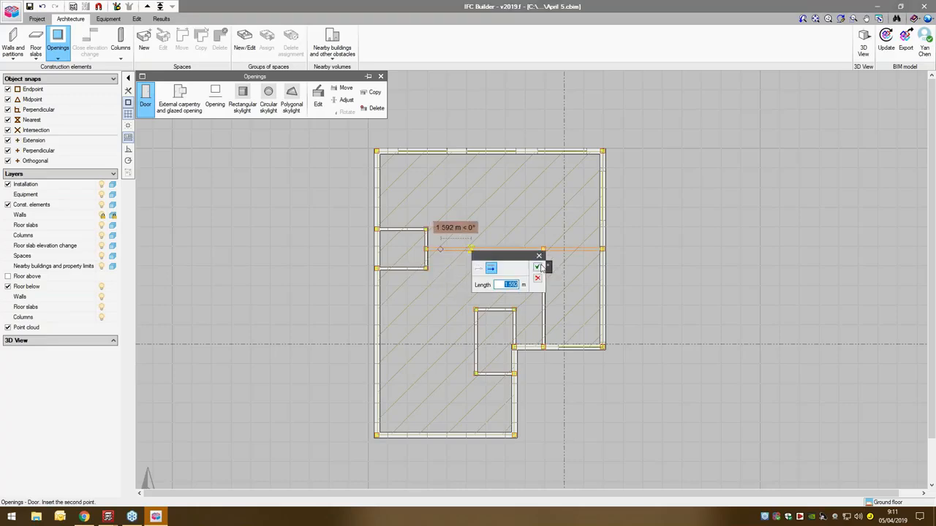
click(538, 267)
click(544, 255)
click(615, 278)
click(612, 304)
- Place doors in the small left room's lower partition about 0.7 m and upper partition about 0.9 m from the wall, and save the project
click(389, 269)
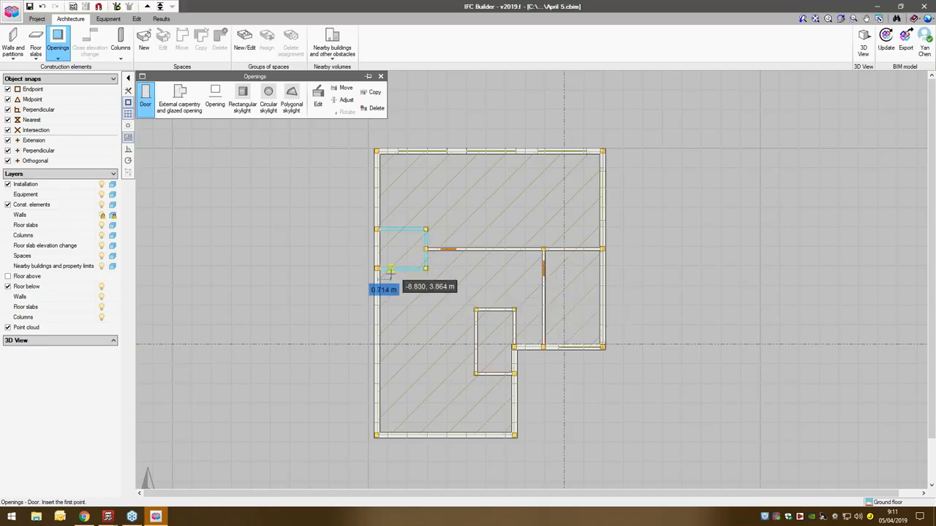
click(459, 292)
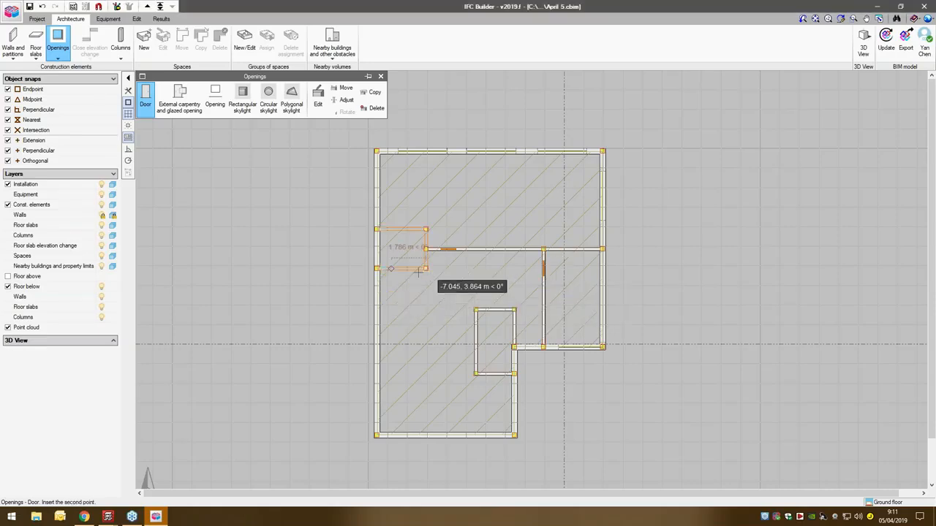
click(481, 288)
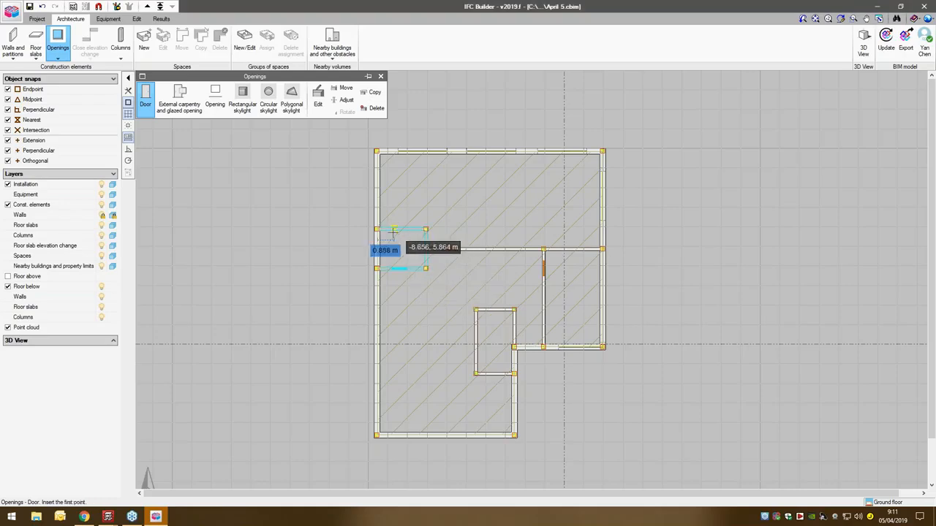
click(381, 248)
click(462, 251)
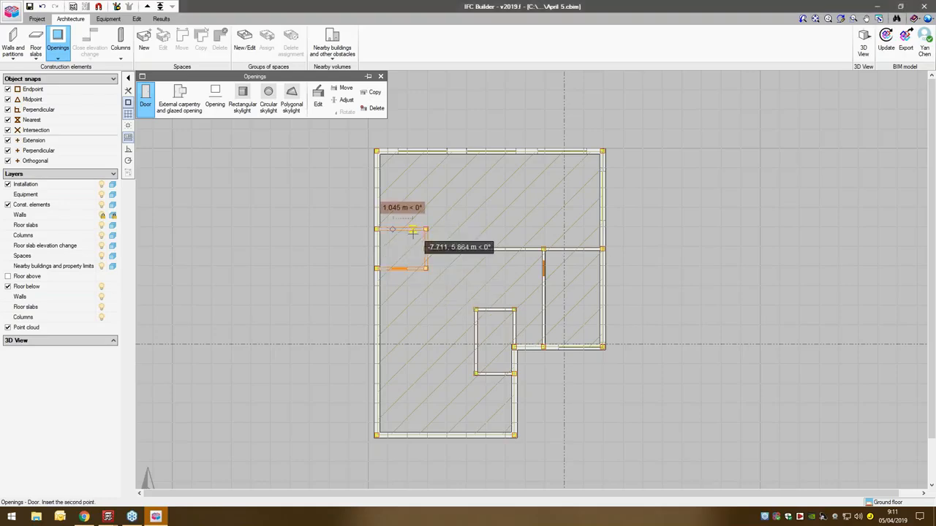
click(478, 251)
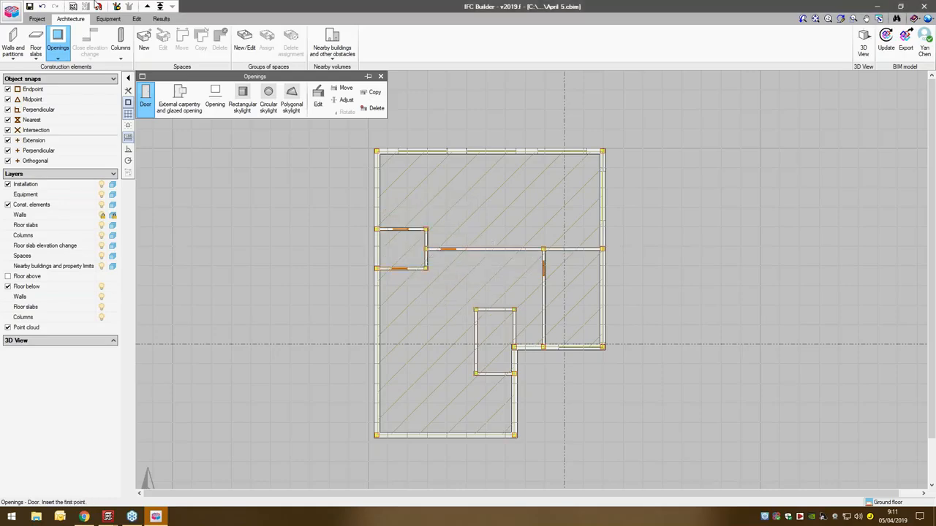
click(30, 6)
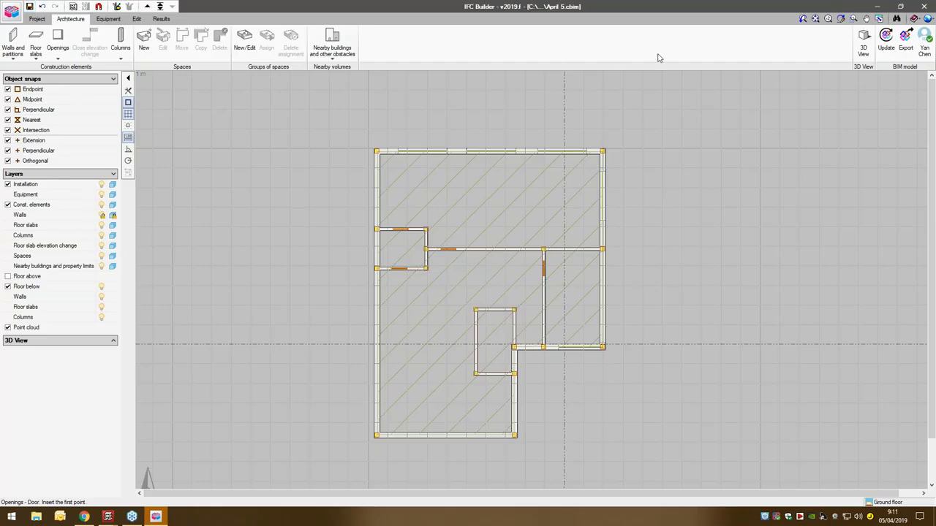
- Open a 3D view of all floors with the partitions and façade shown, and inspect the building from several sides
click(860, 53)
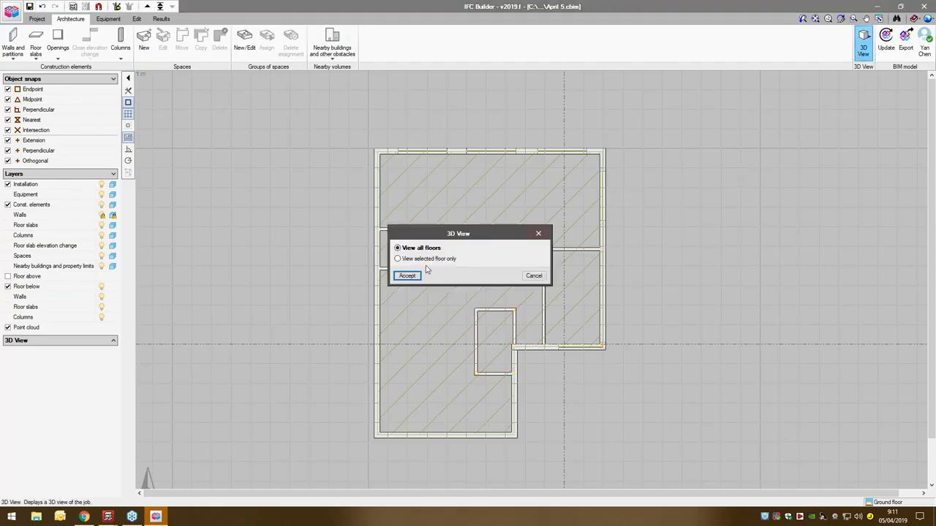
click(407, 275)
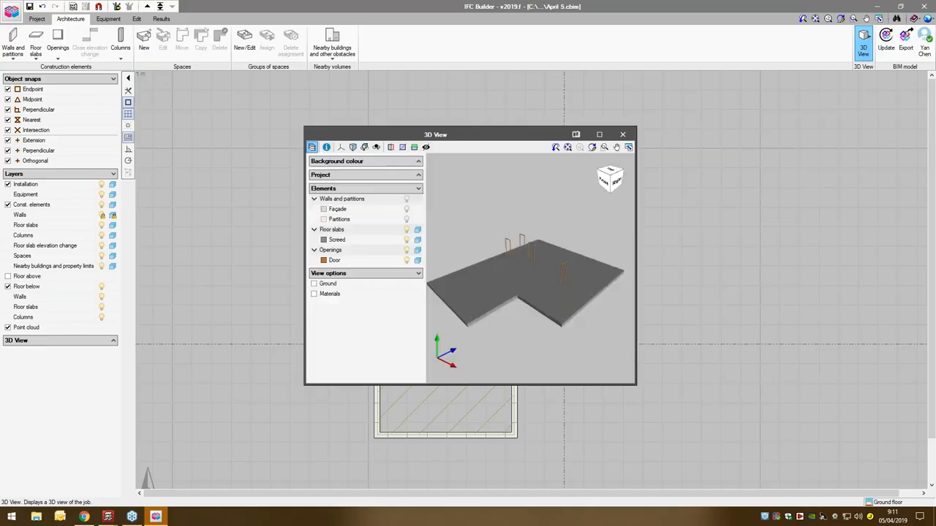
click(407, 219)
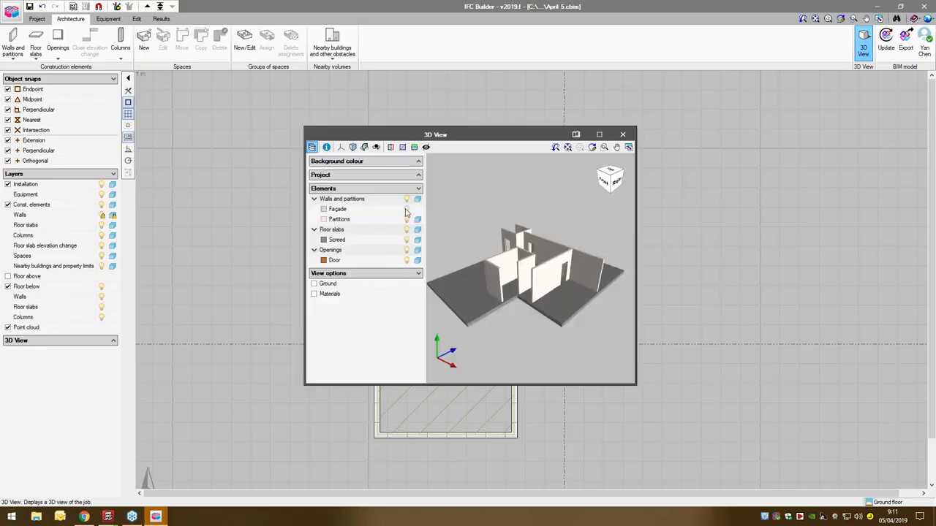
click(406, 209)
middle_drag(502, 304, 529, 303)
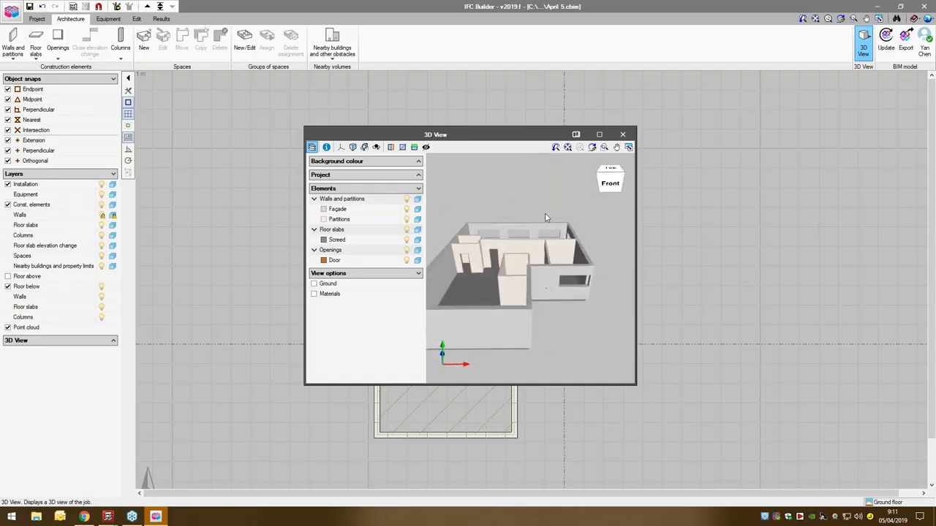
click(598, 134)
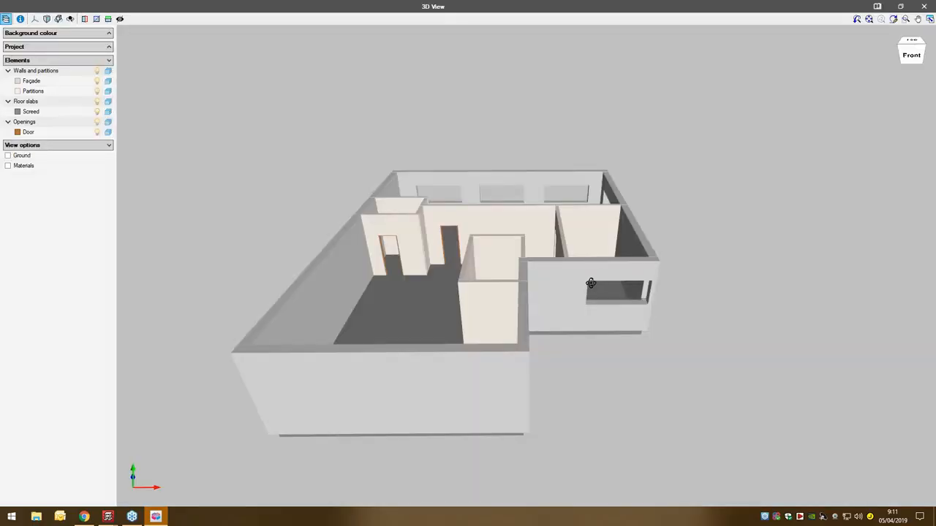
middle_drag(499, 270, 771, 328)
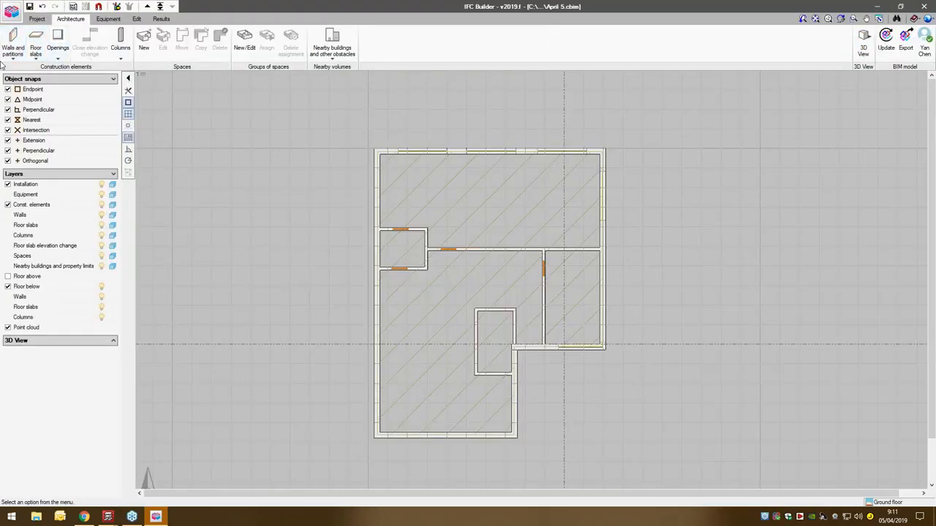
- Create a flat roof type with reference r and 0.3 m thickness on the ground floor and accept it for placement
click(35, 47)
click(188, 101)
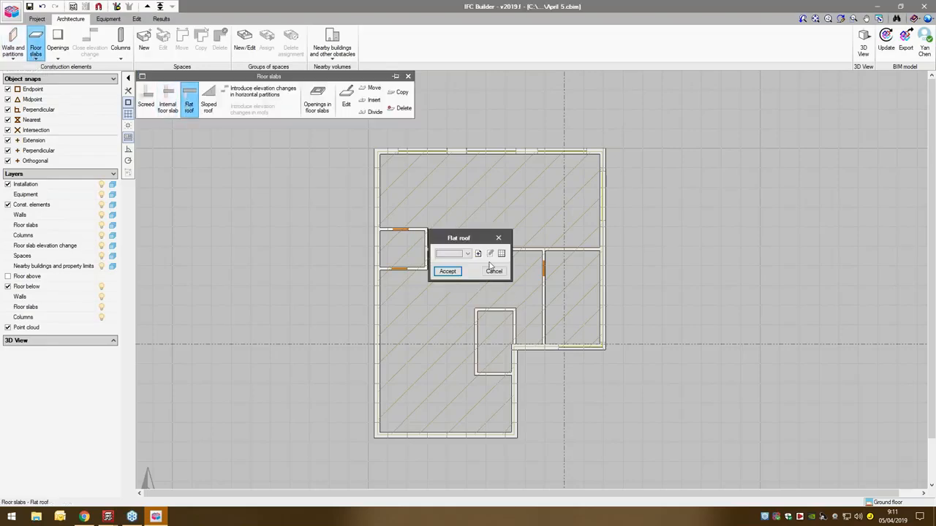
click(478, 253)
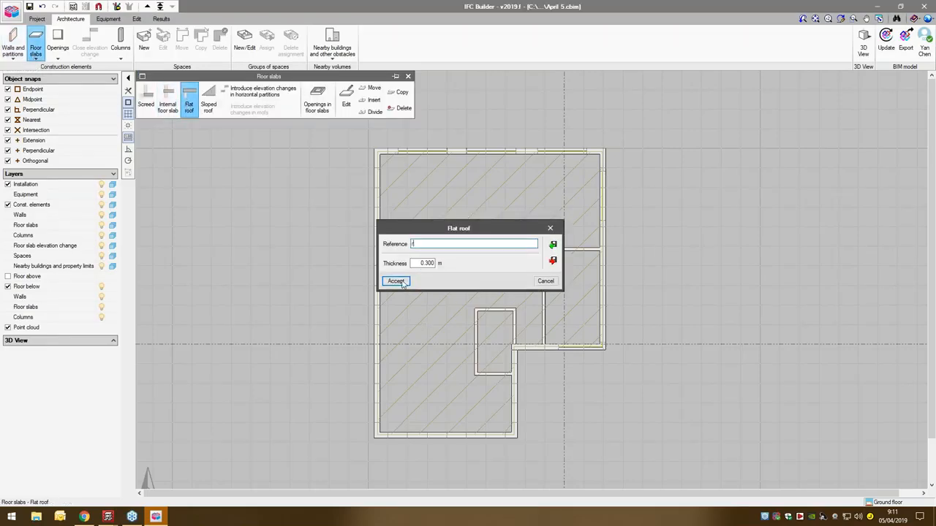
click(401, 284)
click(443, 273)
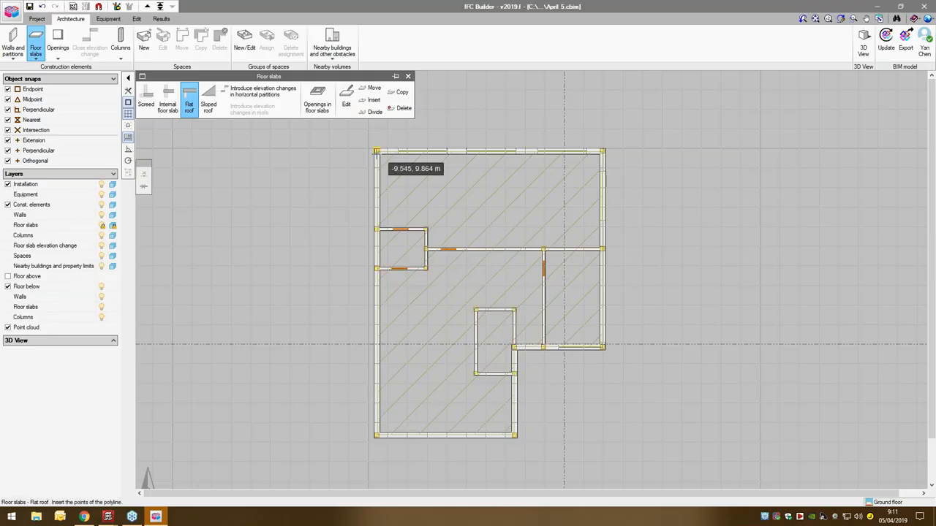
- Try to outline a flat roof over the whole ground floor, following the six corners of the external walls
click(376, 151)
click(374, 437)
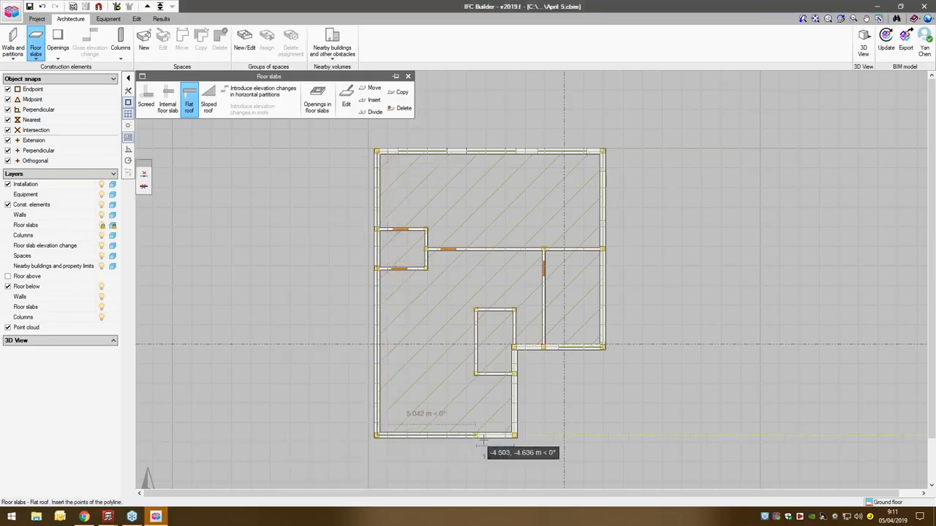
click(516, 436)
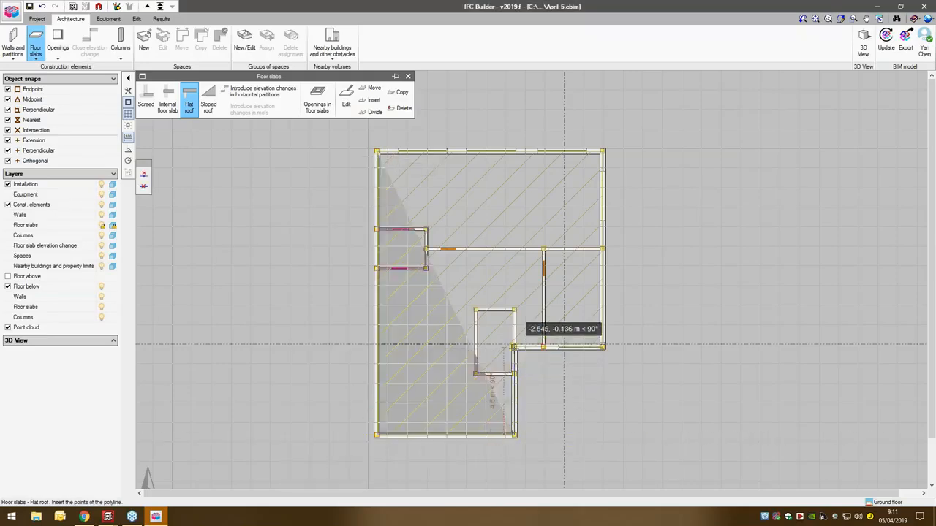
click(515, 347)
click(611, 348)
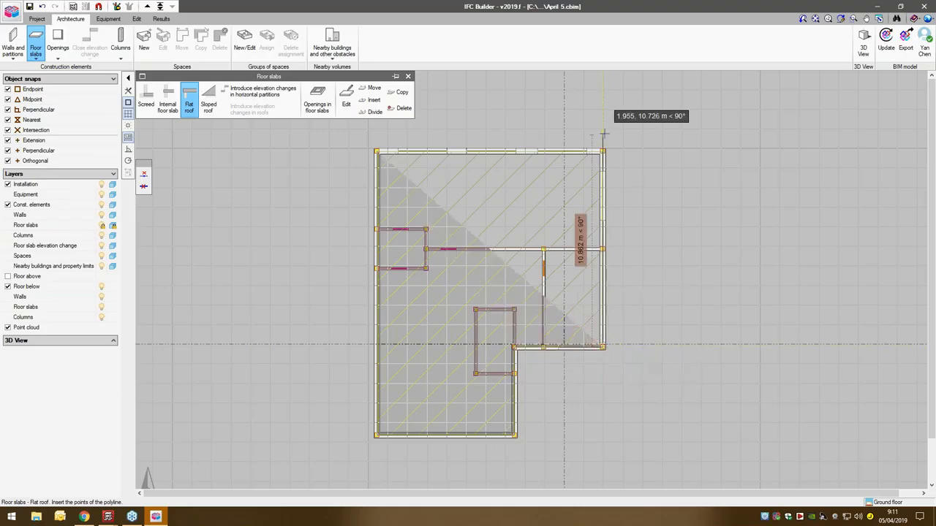
click(618, 152)
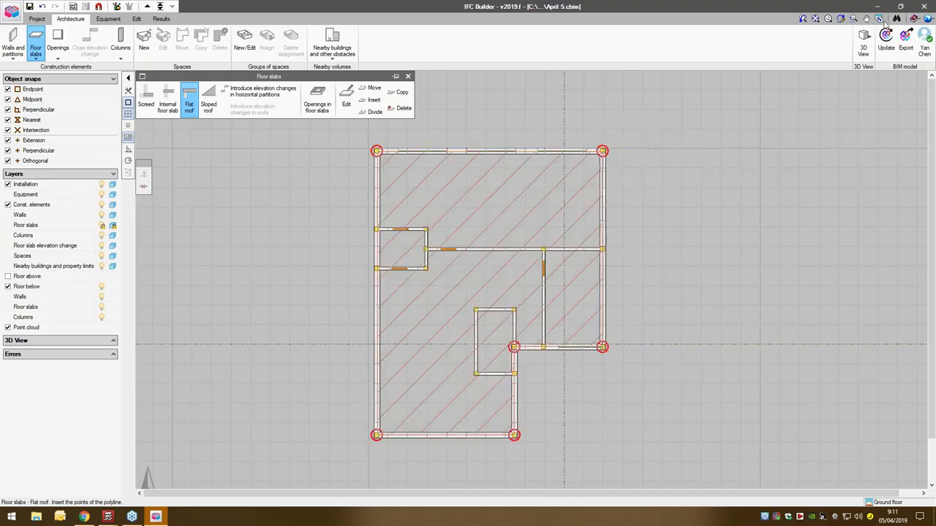
- Open a 3D view of the building, check the flat roof's position relative to the walls, and return to the plan
click(863, 44)
click(407, 275)
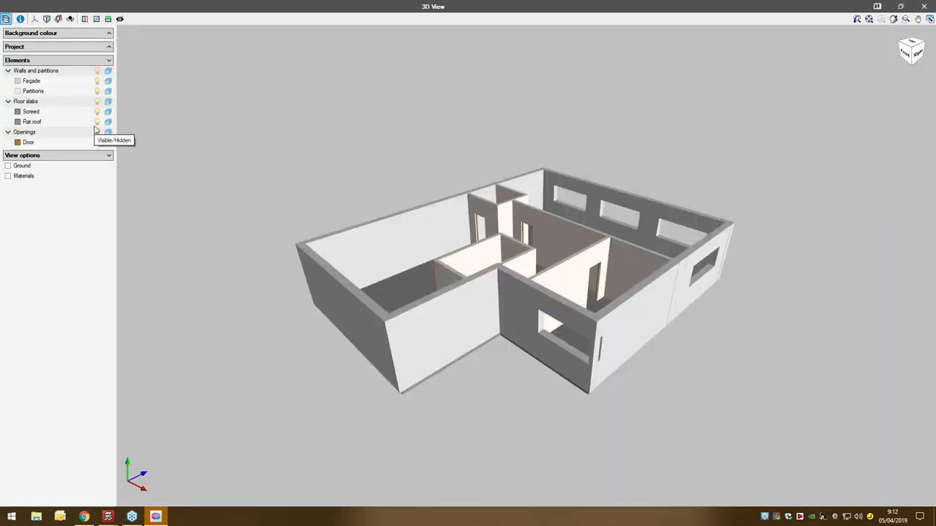
click(924, 7)
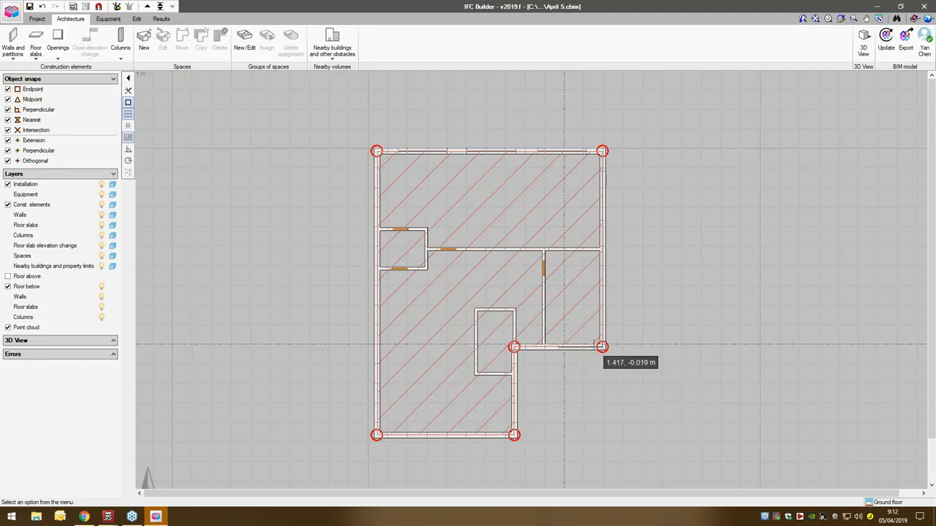
- Undo the flat roof drawn on the ground floor
mouse_move(602, 347)
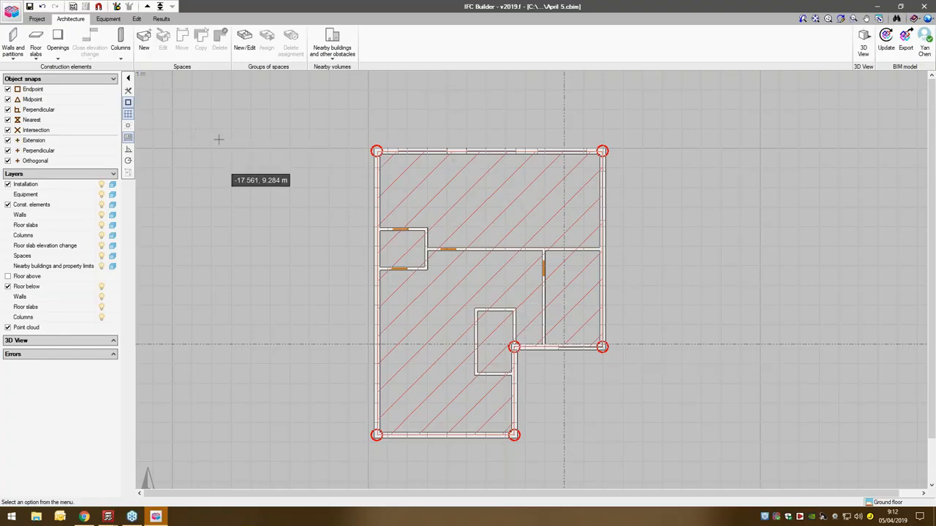
click(38, 48)
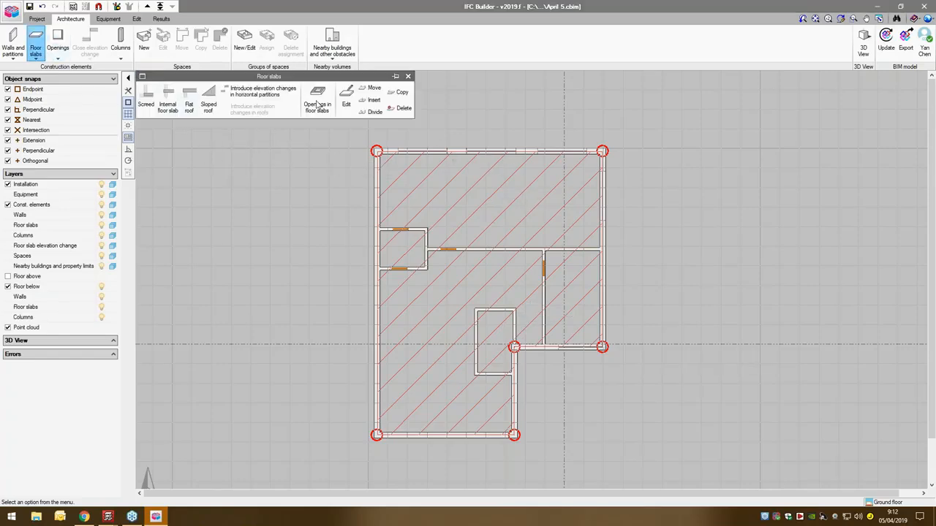
click(402, 108)
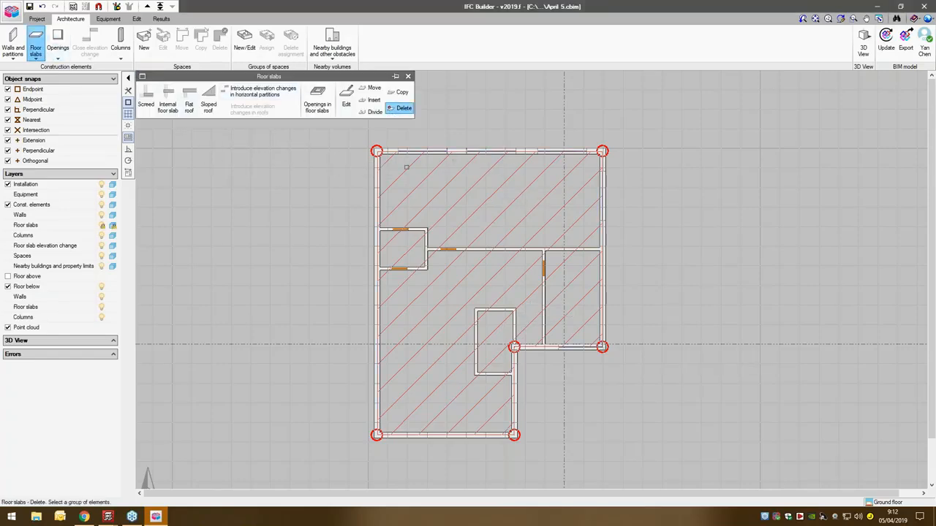
right_click(398, 175)
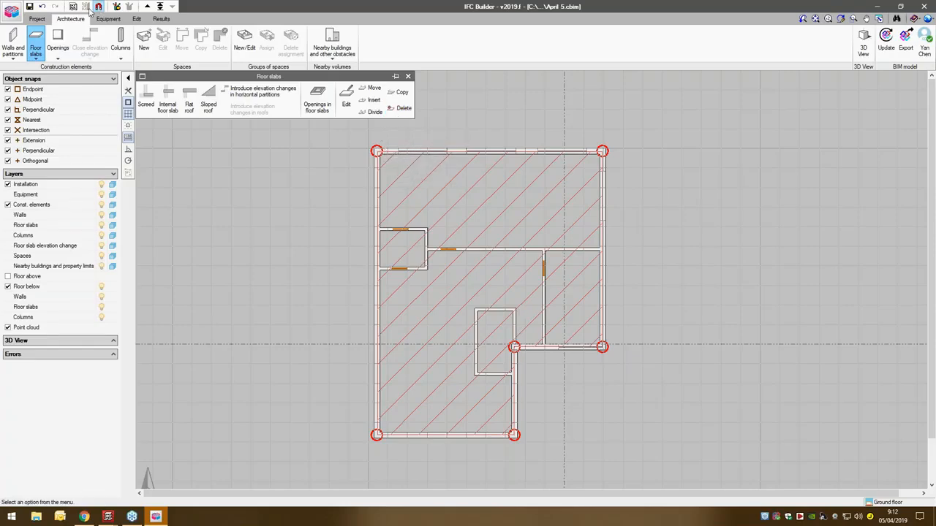
click(42, 6)
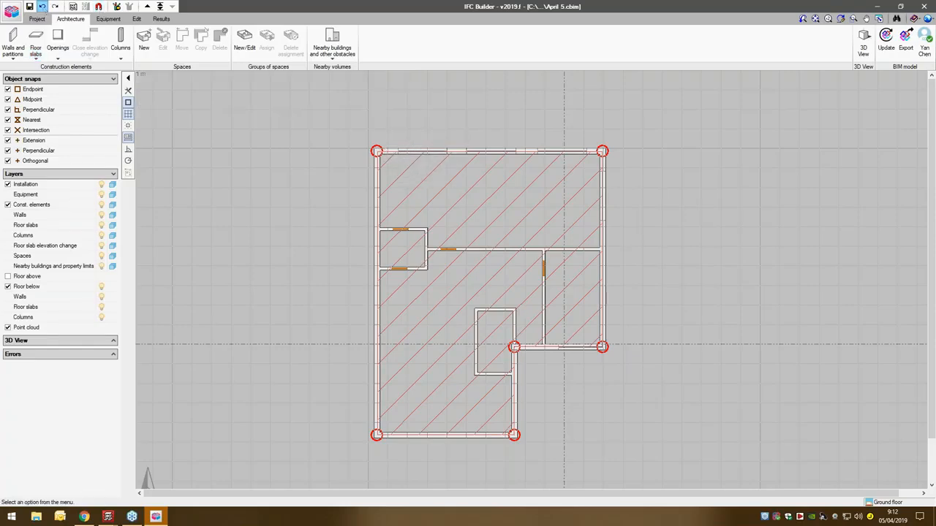
- Switch to the Roof floor and create a flat roof type with reference r, accepting it for placement
click(147, 6)
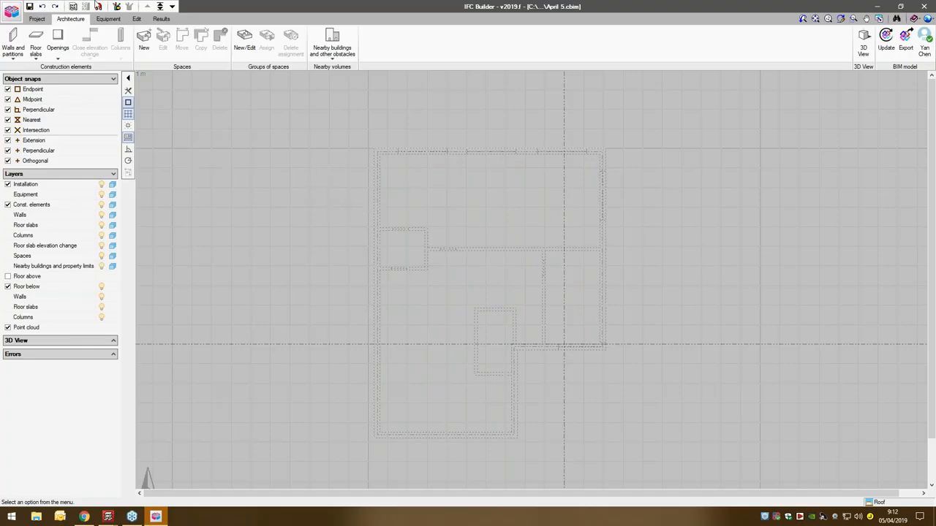
click(173, 7)
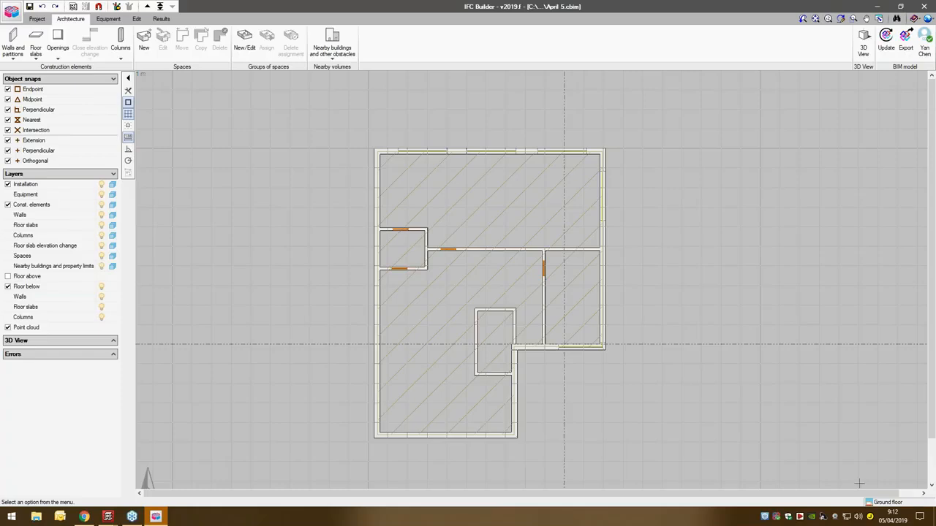
click(147, 6)
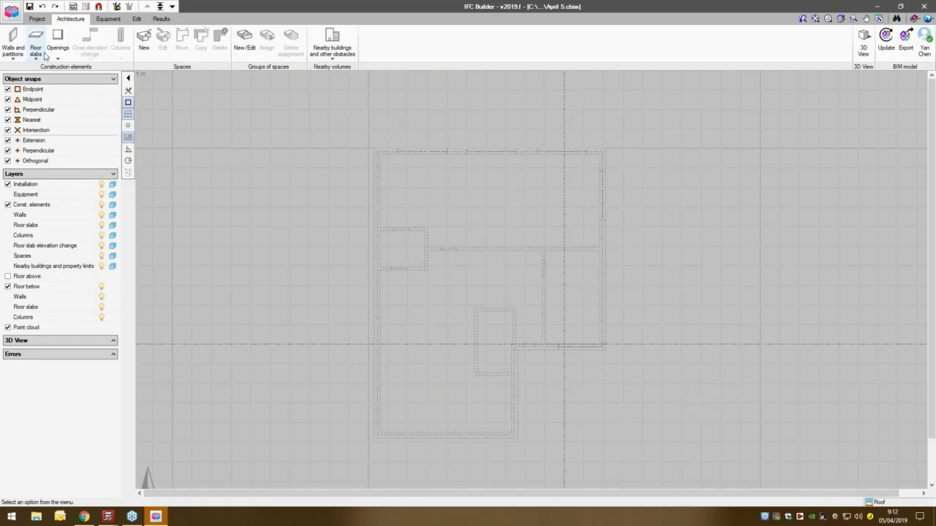
click(10, 52)
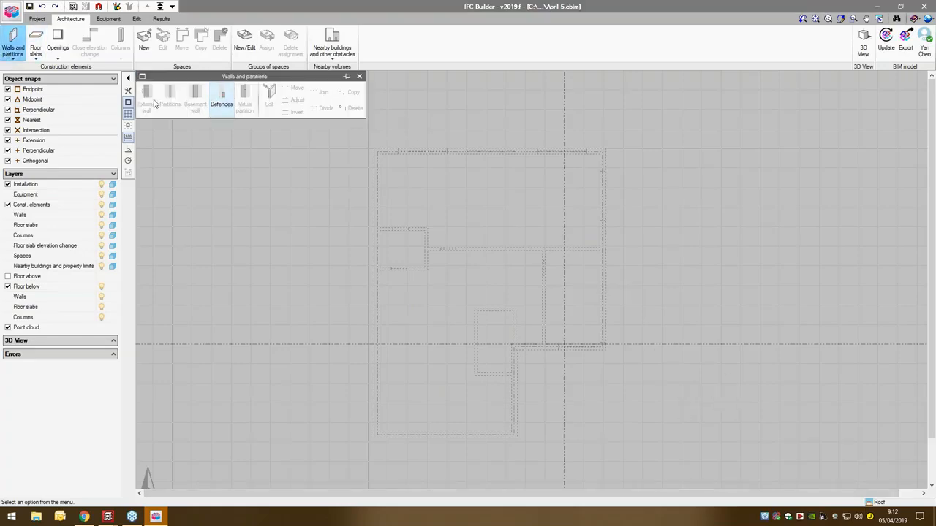
click(35, 48)
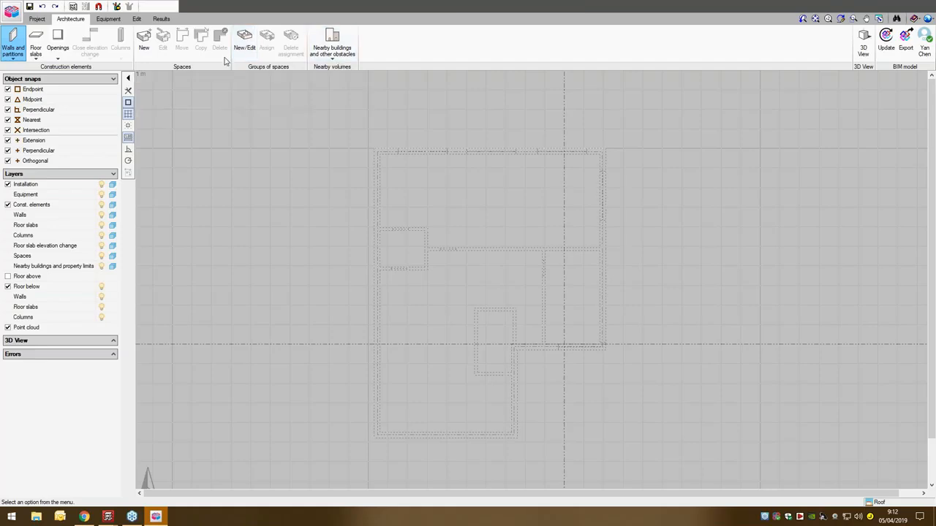
click(189, 102)
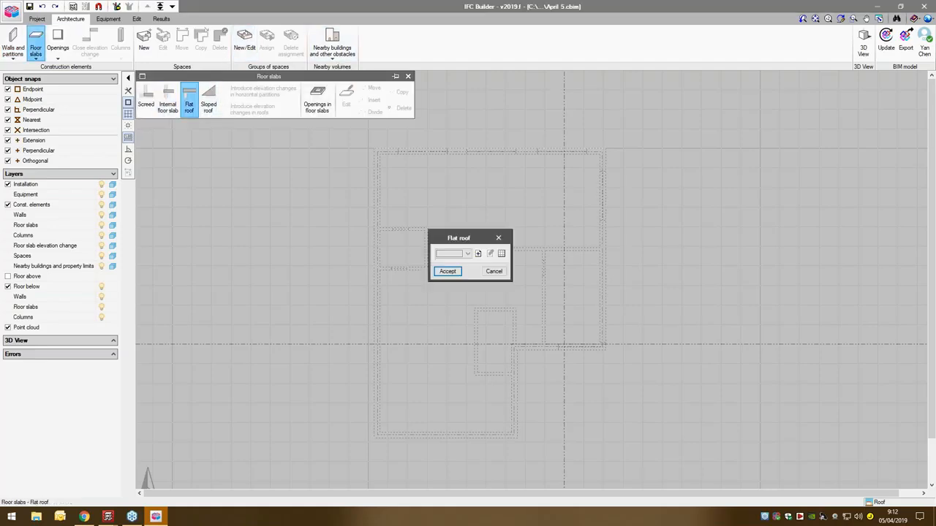
click(478, 254)
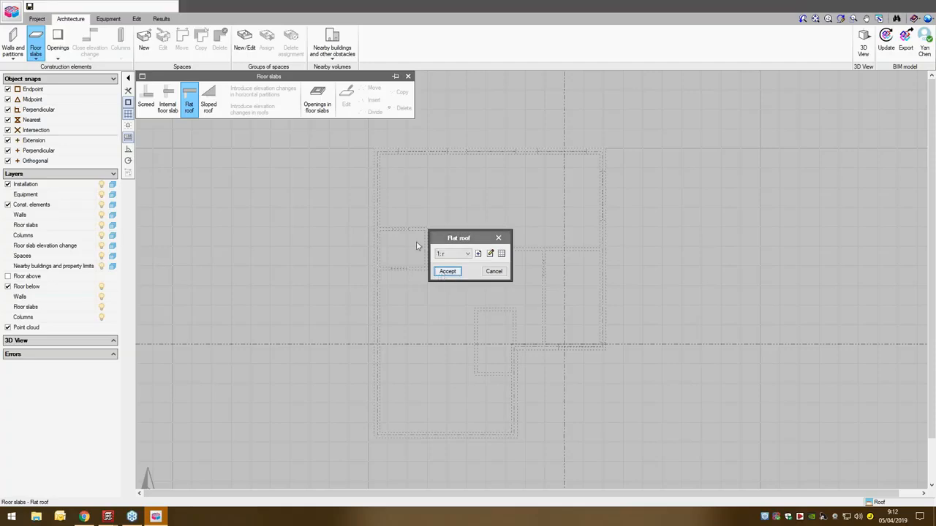
click(396, 281)
- Outline the flat roof on the Roof floor along the six corners of the external walls below and close it
click(375, 152)
click(377, 433)
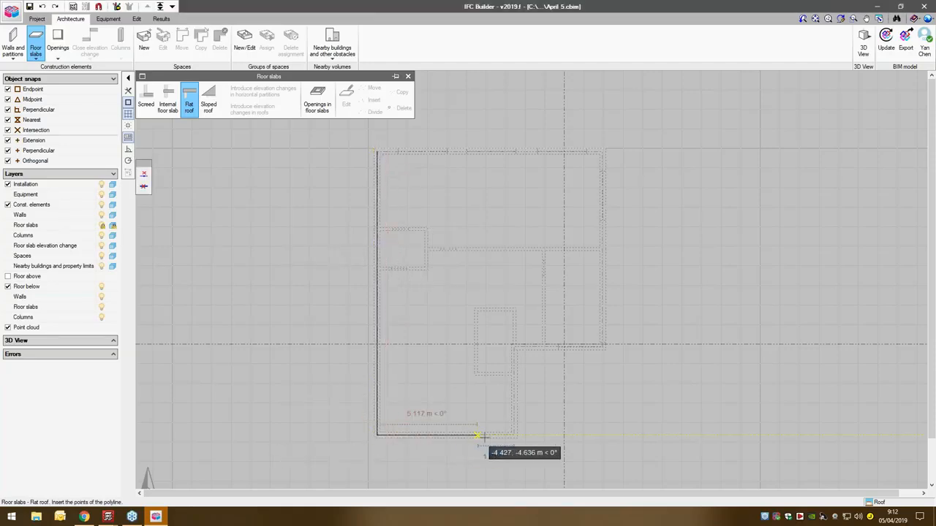
click(514, 435)
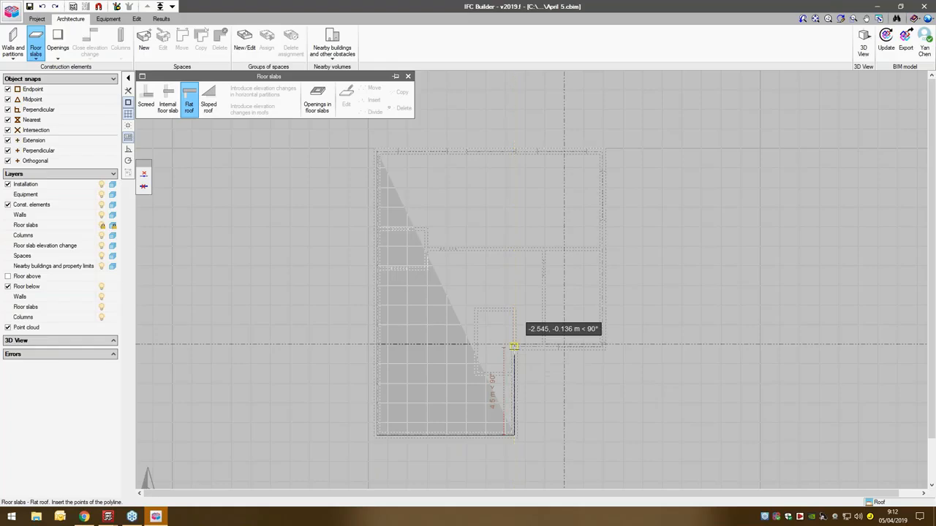
click(514, 346)
click(603, 346)
click(603, 151)
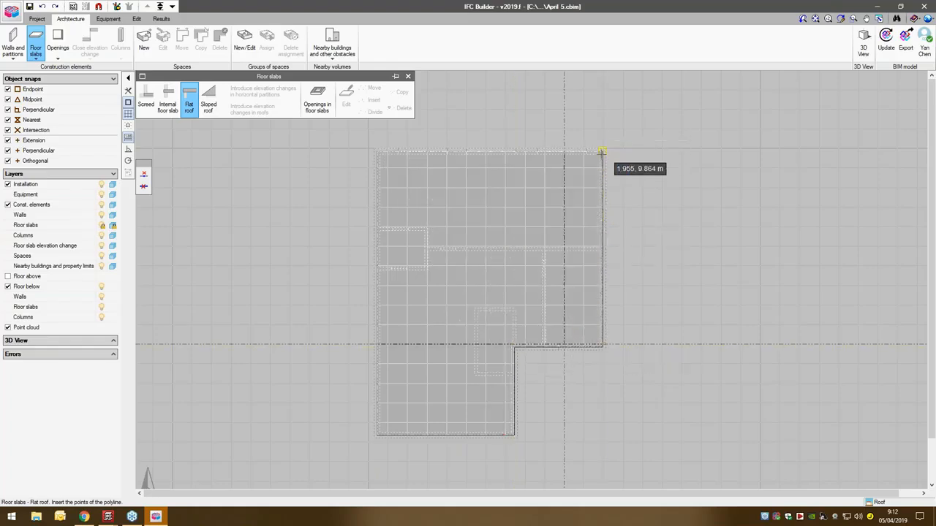
right_click(642, 211)
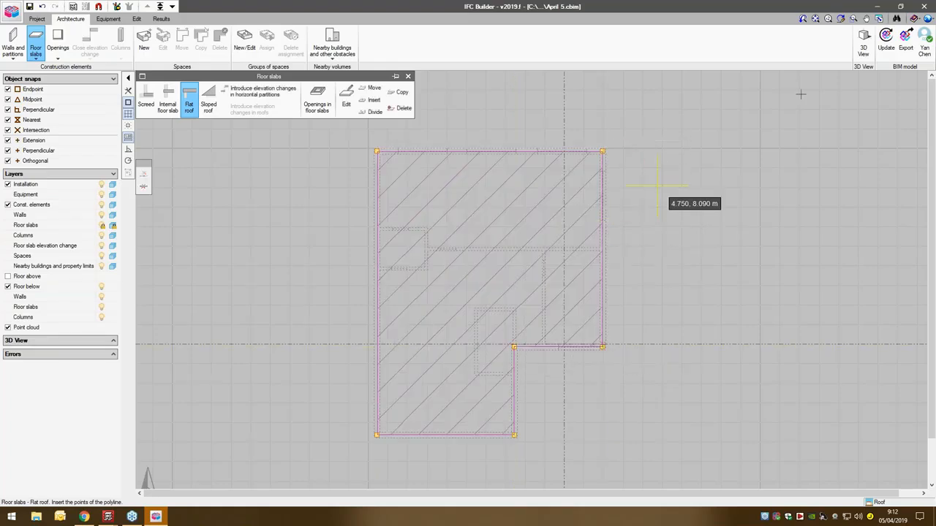
- Open a 3D view of all floors, inspect the flat roof from the front, and return to the plan
click(863, 43)
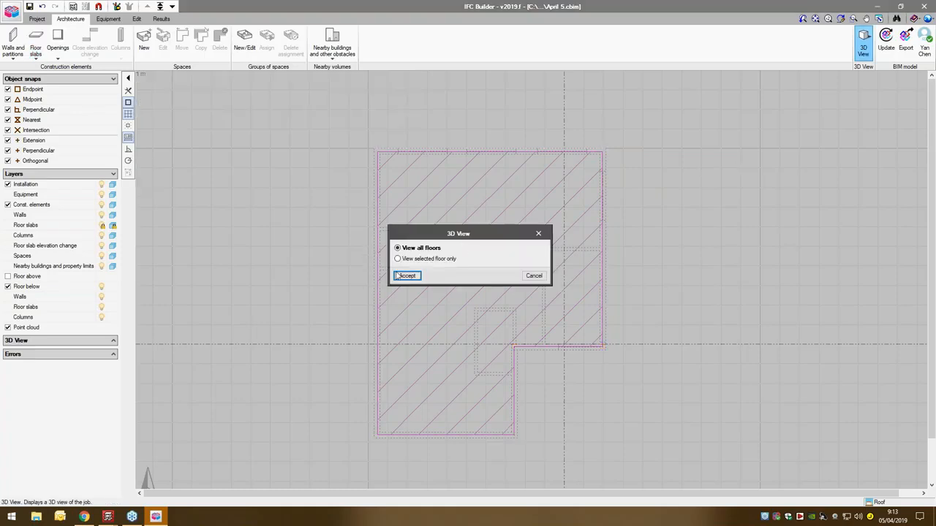
click(406, 275)
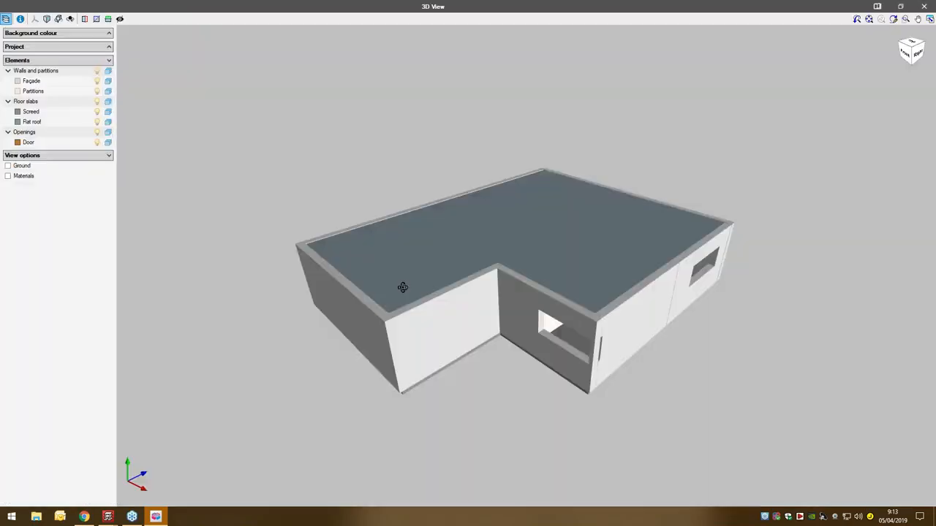
drag(403, 288, 527, 274)
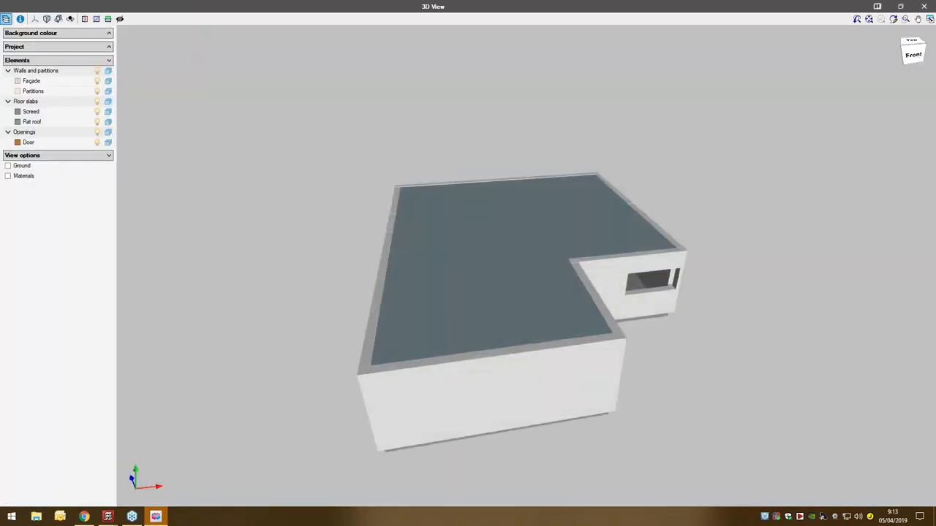
click(922, 6)
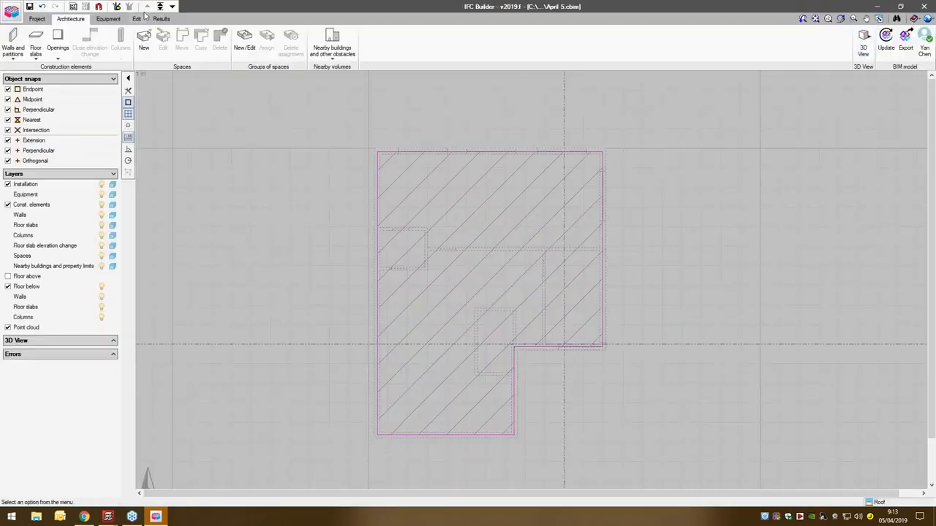
- Return to the ground floor and create a space type with reference Office, accepting it for placement
click(171, 6)
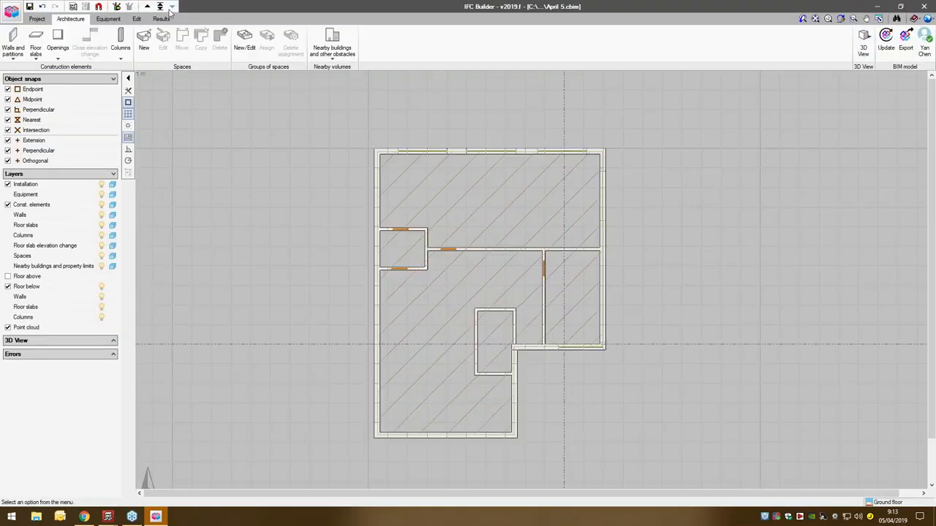
click(144, 51)
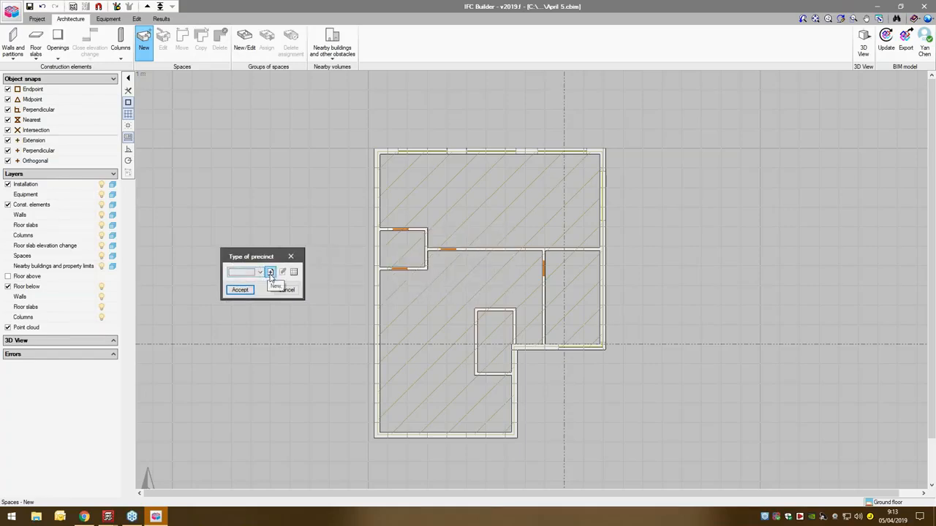
click(269, 272)
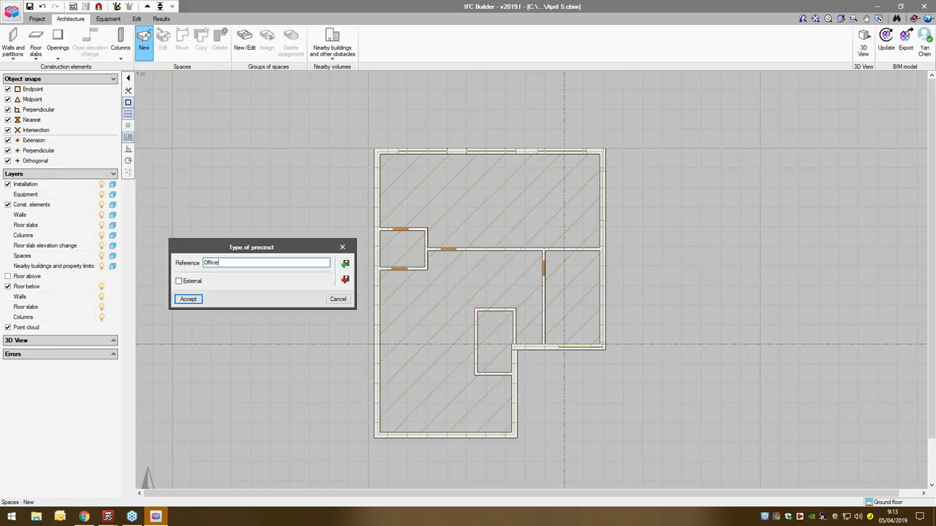
click(177, 301)
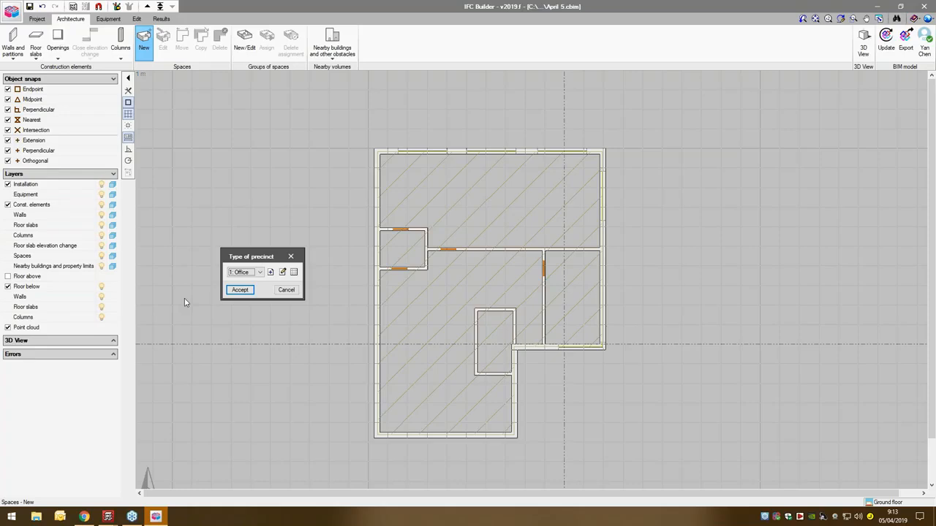
click(236, 290)
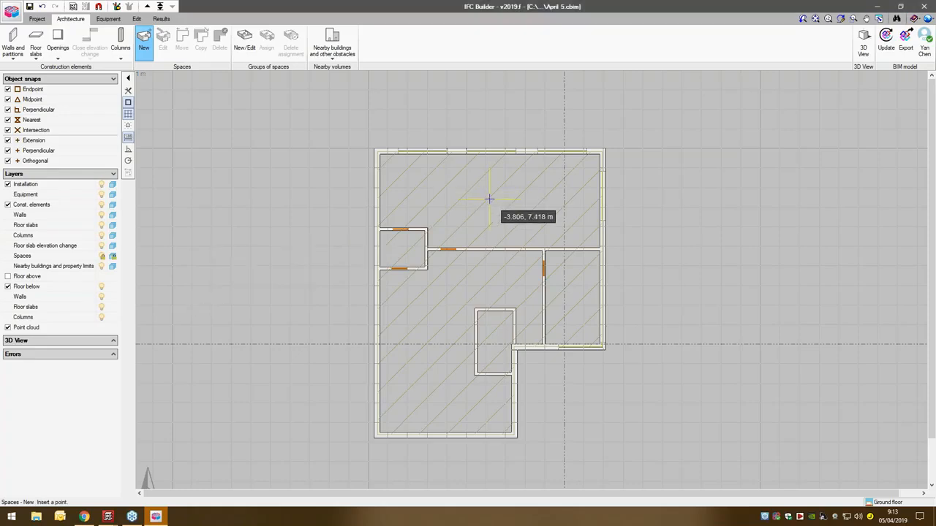
- Place an Office 1 space in the large upper room and a Bathroom space in the small room below it
click(490, 200)
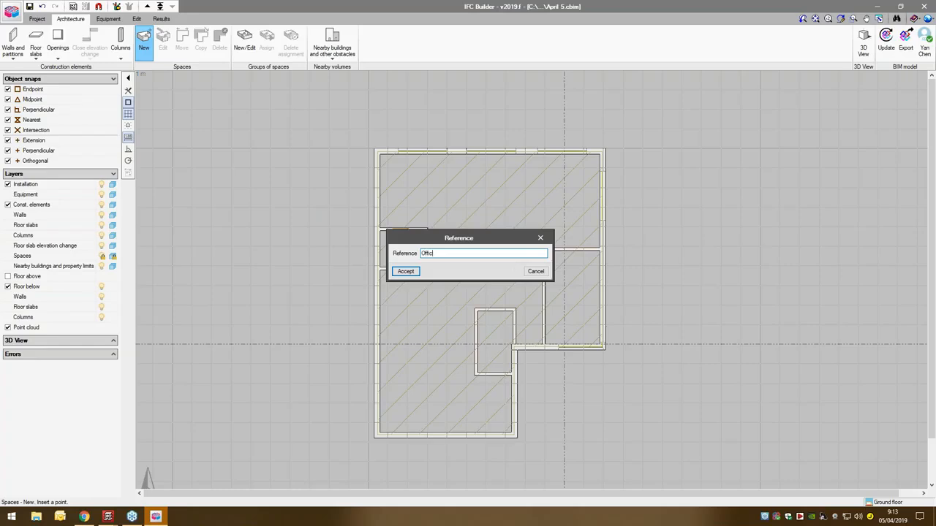
click(406, 271)
click(398, 256)
text(Bathroom)
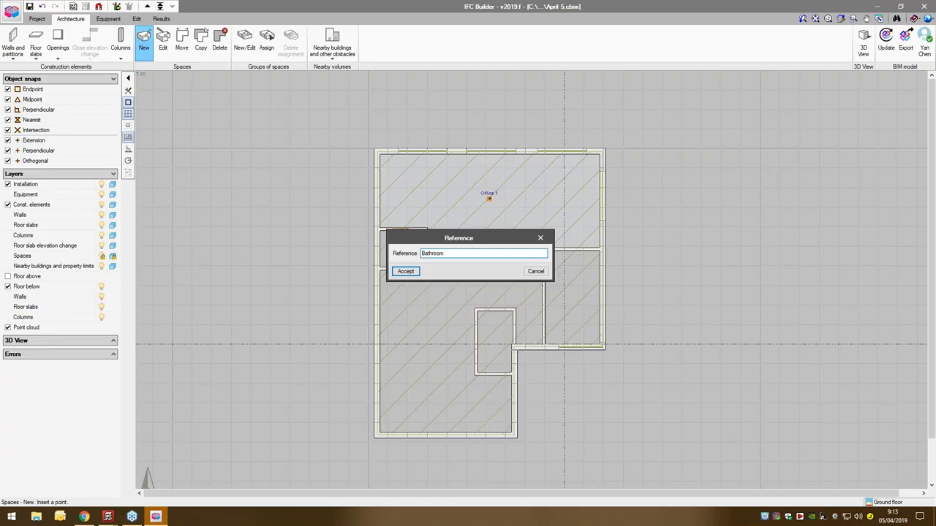
click(406, 271)
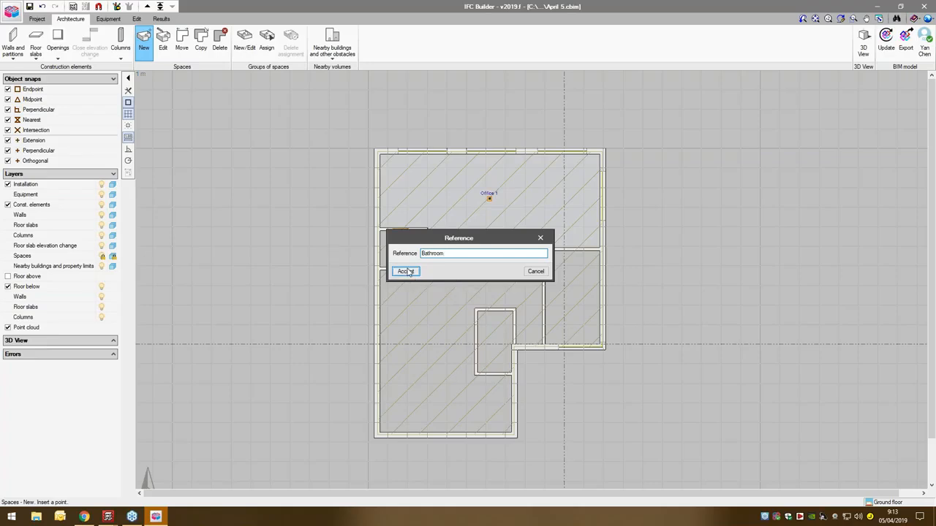
- Define the room beside the glazed lower wall as Meeting room and the large lower area as Common Area
click(559, 290)
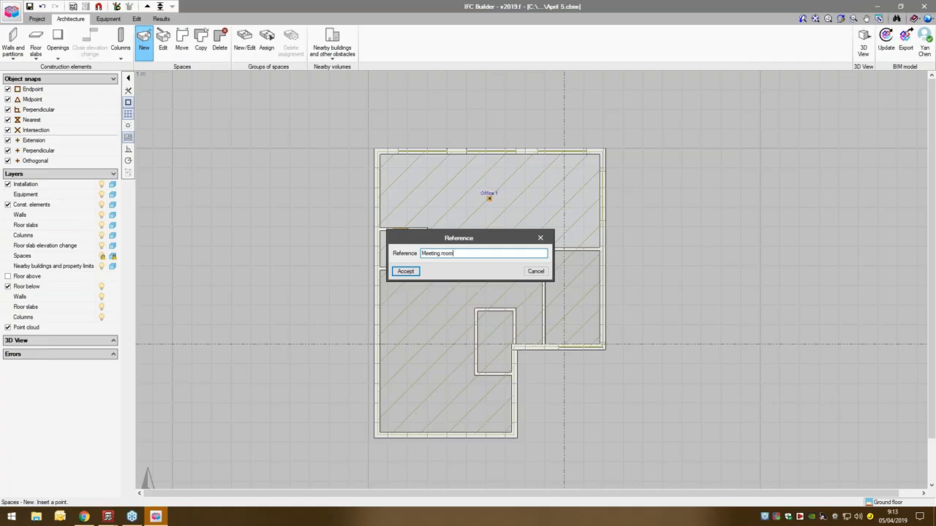
click(405, 271)
click(406, 284)
text(C)
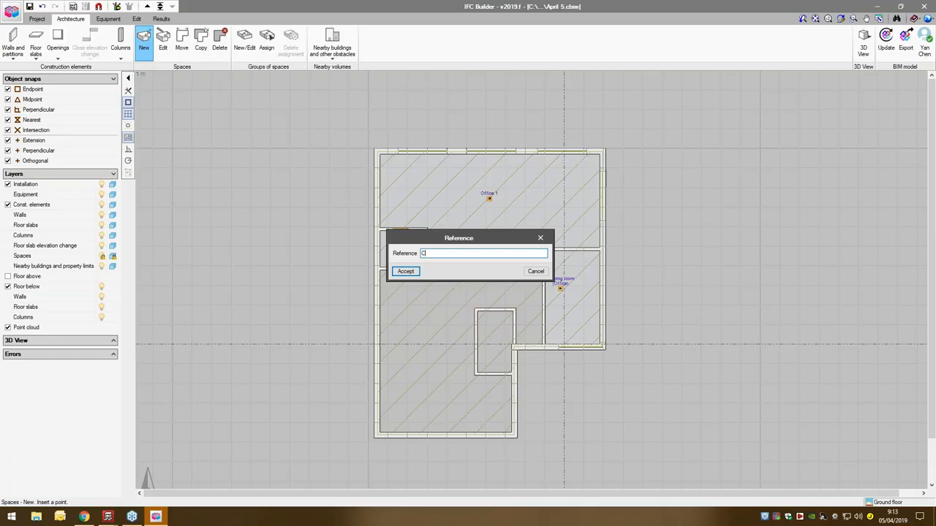
text(ommon Area)
click(406, 271)
text(5)
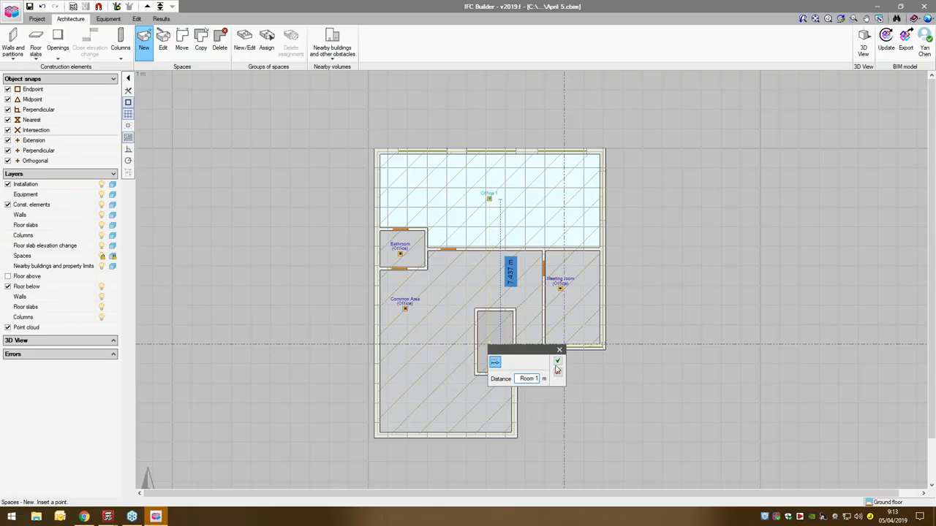
click(557, 361)
click(539, 391)
click(559, 350)
- Place a space with reference Room 1 in the small enclosed room inside the common area
click(495, 355)
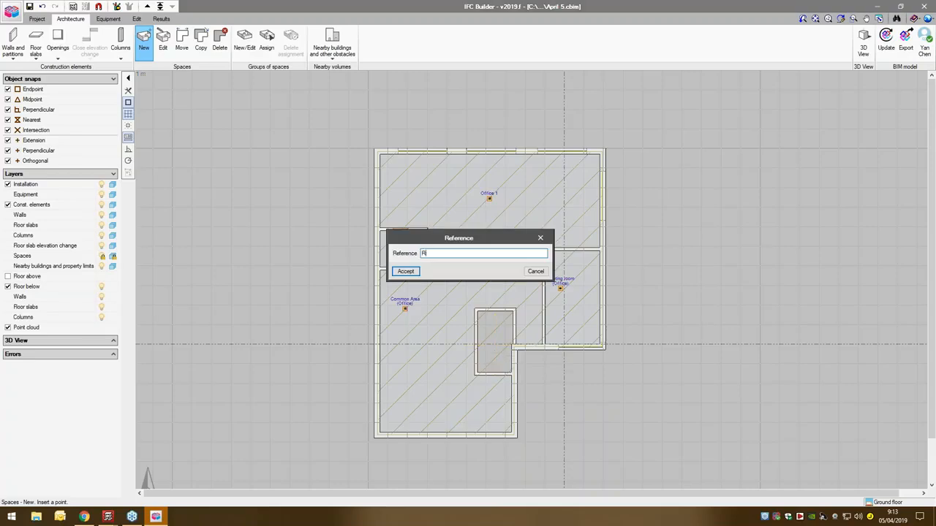
text(Room 1)
click(405, 271)
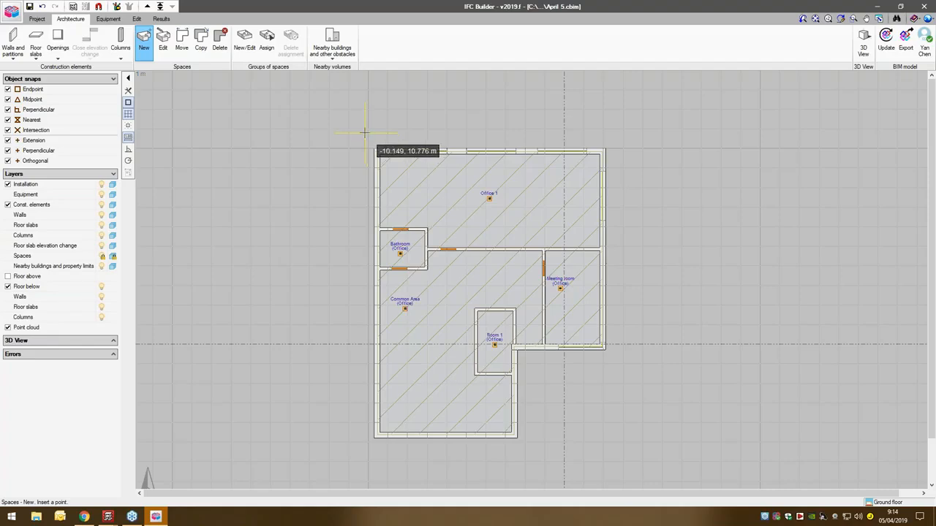
- Open the existing Residential Building IFC project from the CYPECAD Webinar folder
click(10, 10)
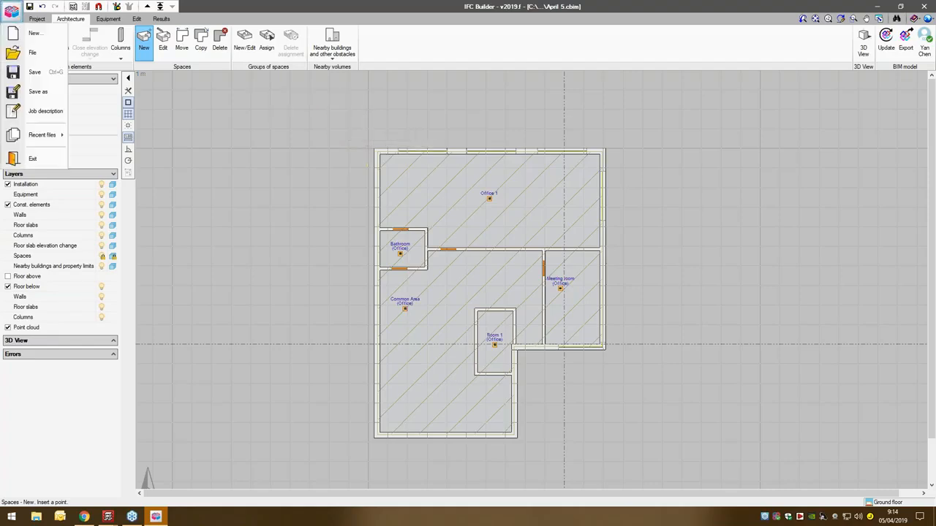
click(10, 10)
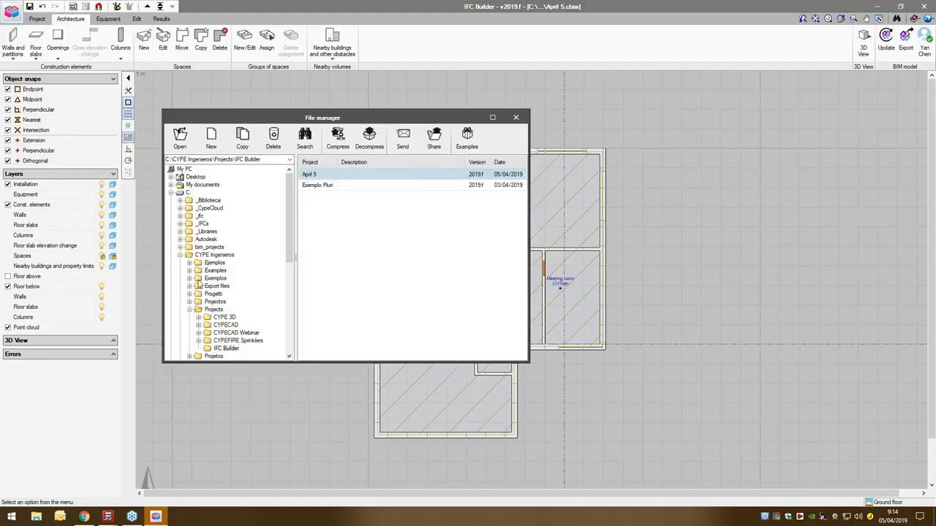
click(224, 325)
click(225, 332)
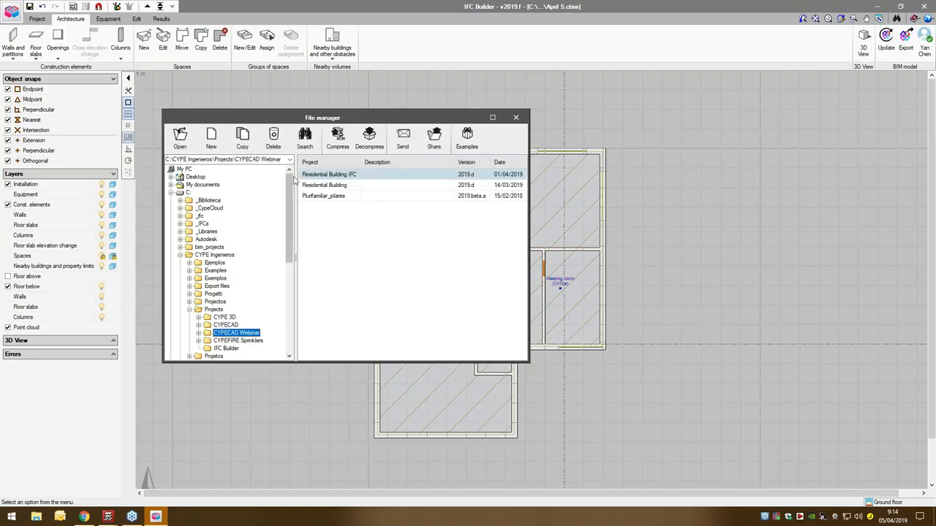
click(326, 176)
click(338, 139)
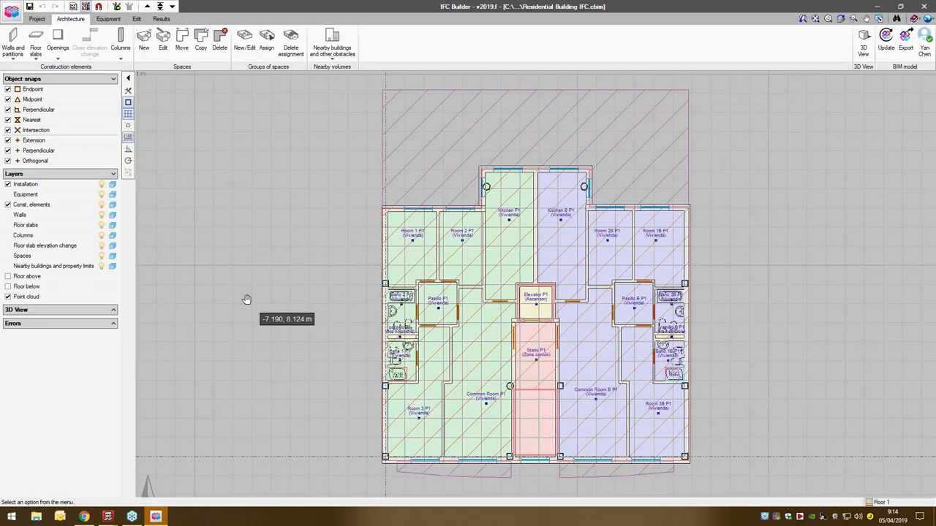
- Look through the residential building's floor plans from Floor 1 to the upper levels and back down to the ground floor
middle_drag(246, 299, 174, 297)
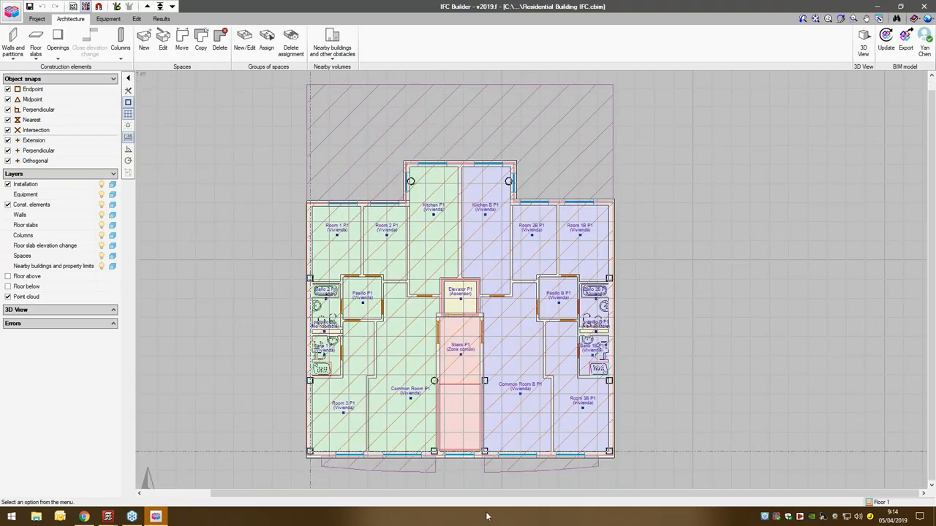
click(147, 6)
click(147, 6)
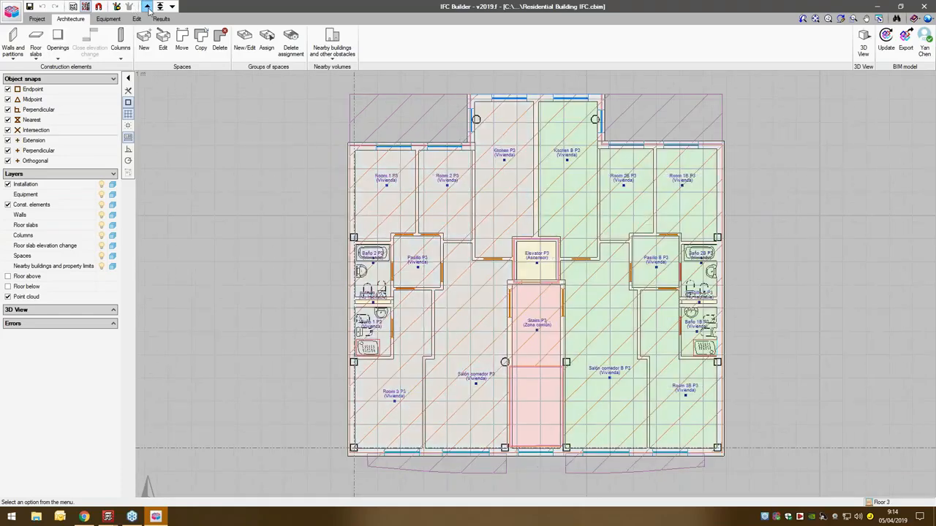
click(147, 6)
click(147, 6)
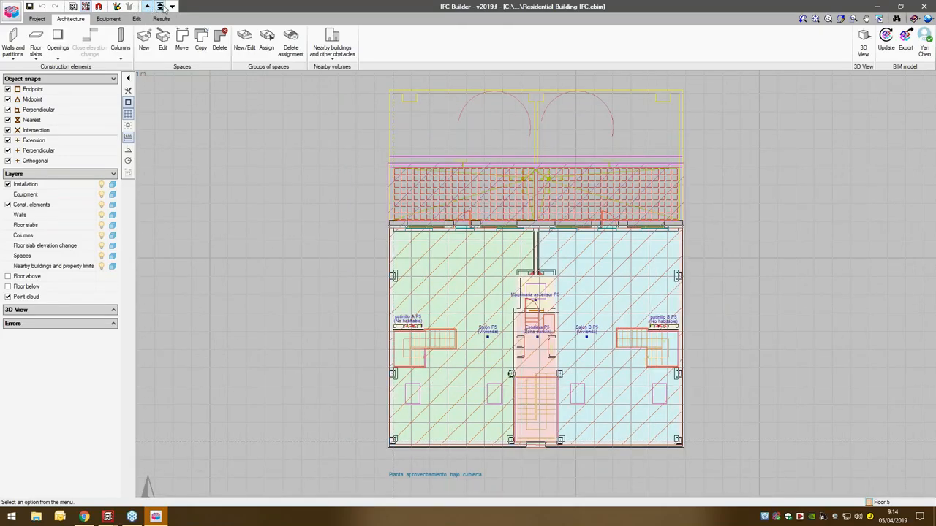
click(147, 6)
click(172, 6)
click(172, 6)
click(170, 7)
click(168, 7)
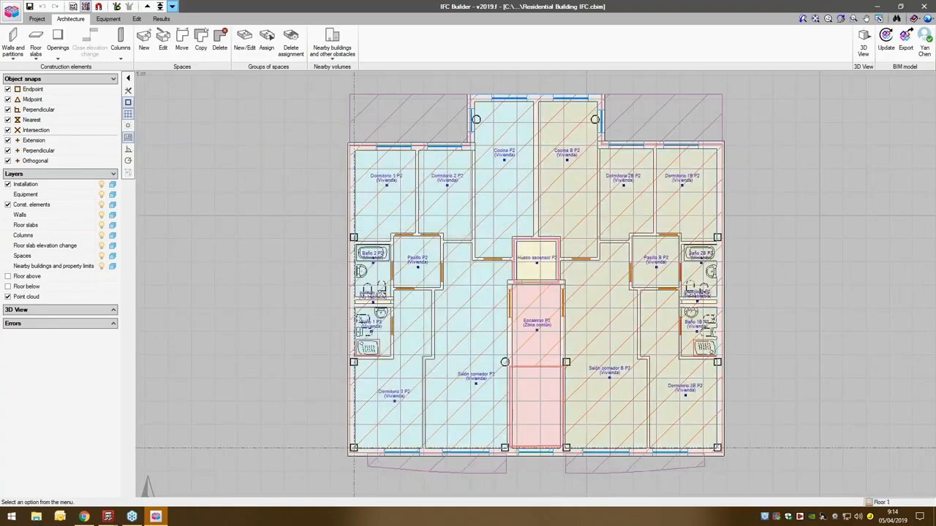
click(165, 7)
click(166, 6)
click(161, 7)
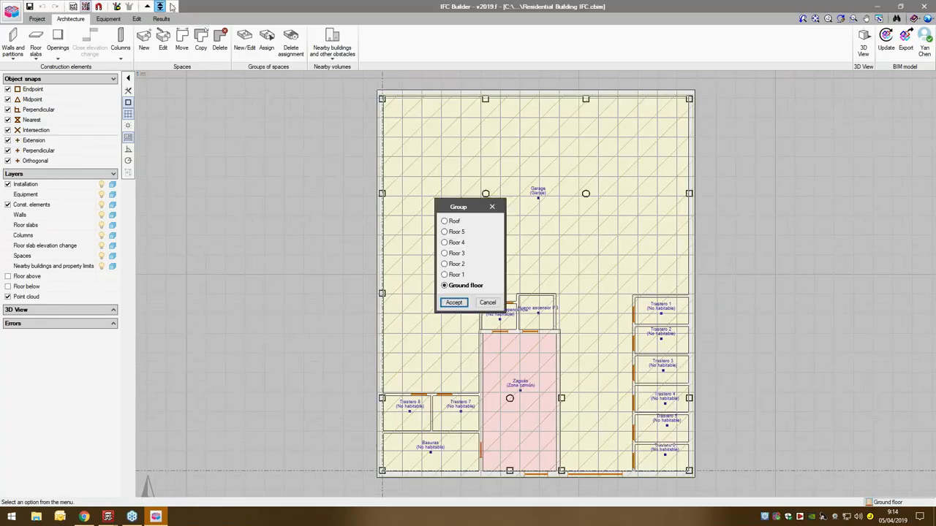
click(494, 207)
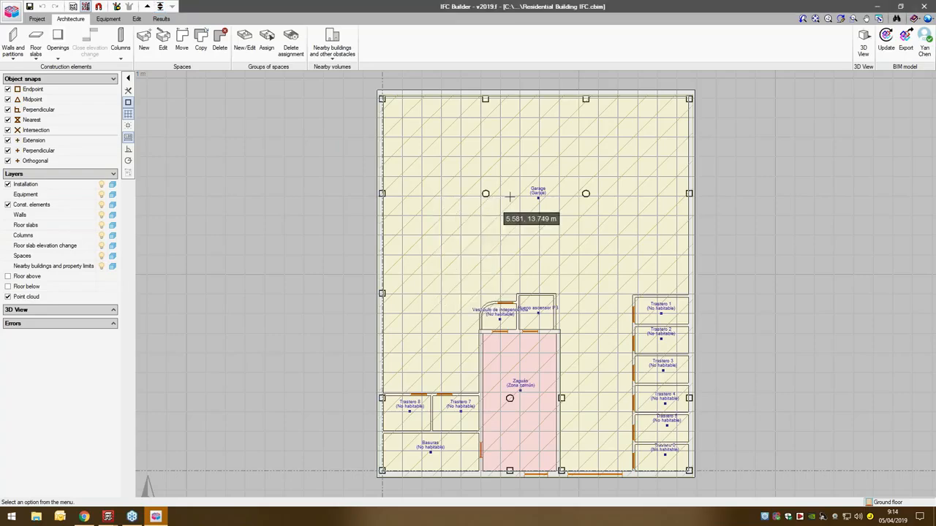
- Open a 3D view of all floors, inspect the residential building from several sides, and return to the plan
click(863, 44)
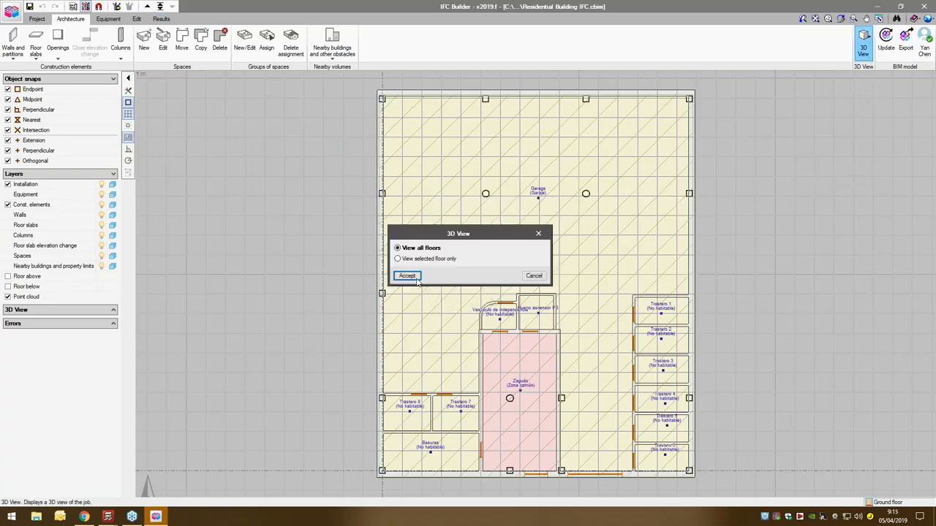
click(407, 276)
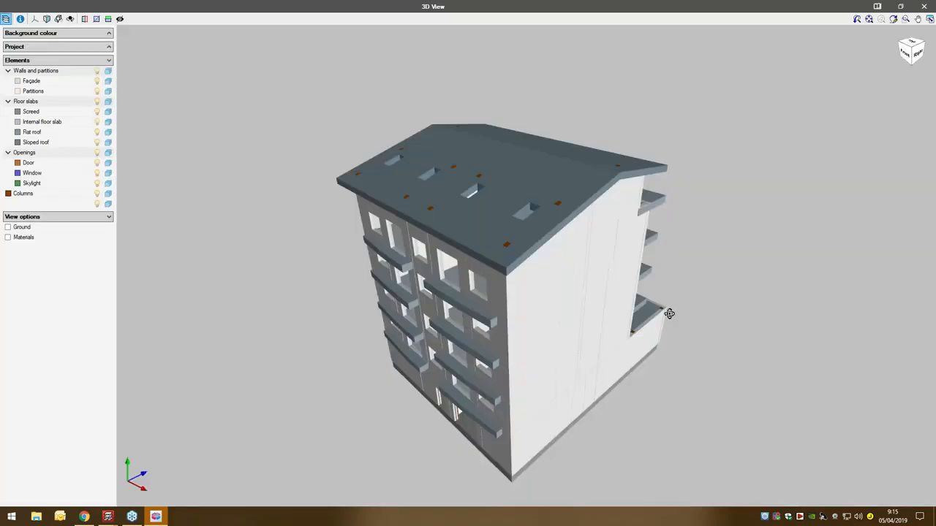
drag(669, 313, 643, 321)
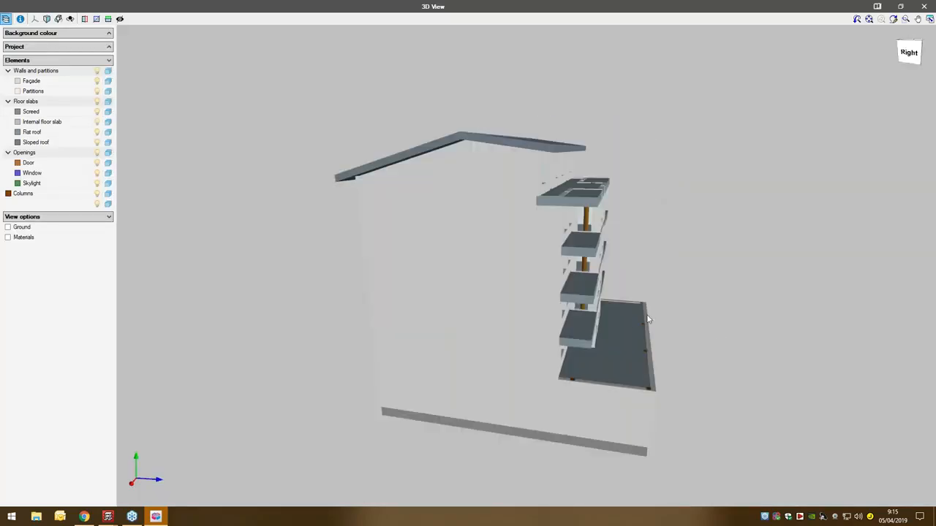
drag(496, 329, 448, 286)
drag(638, 333, 638, 332)
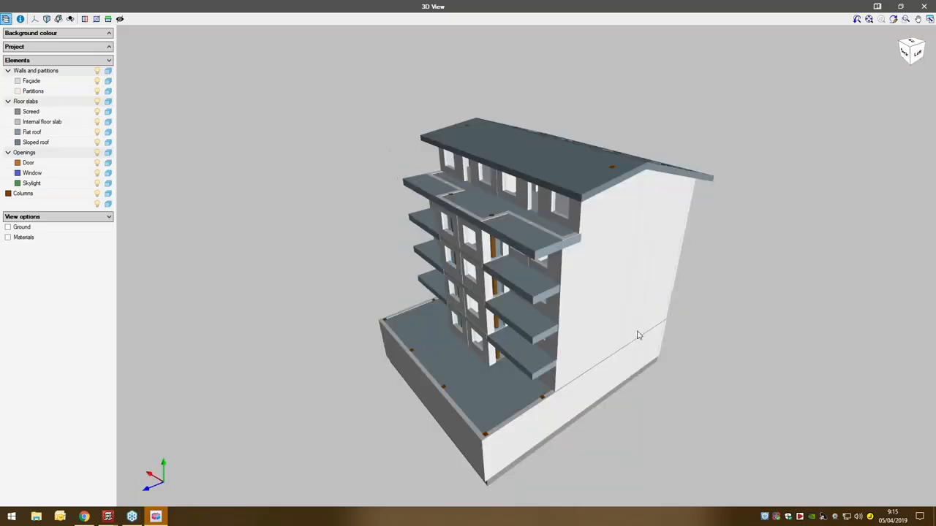
click(923, 6)
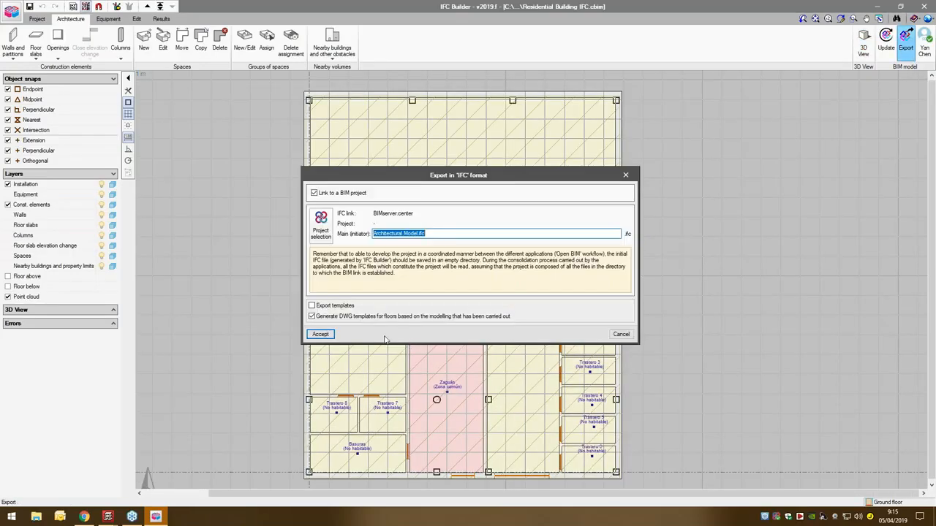
- For the IFC export, start a new BIMserver.center project named Webinar April 5 with the type Courses and seminars
click(320, 334)
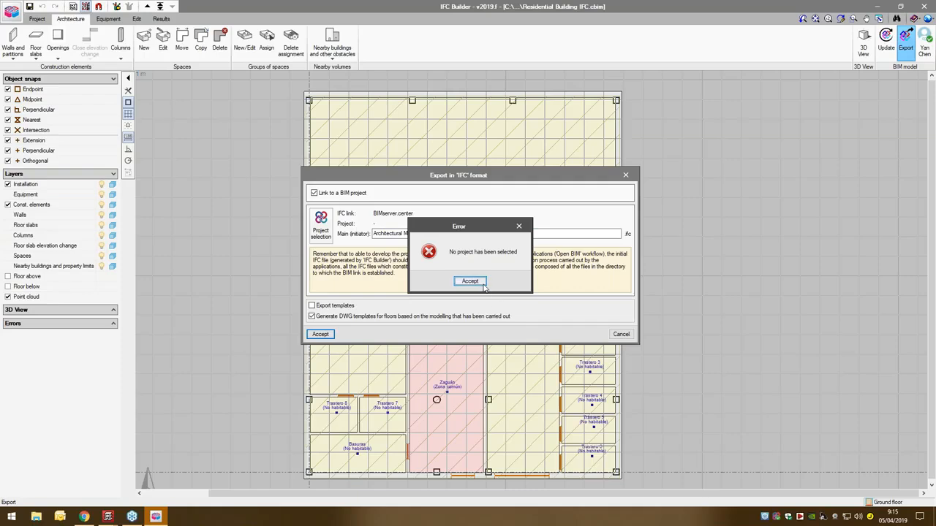
click(470, 282)
click(321, 224)
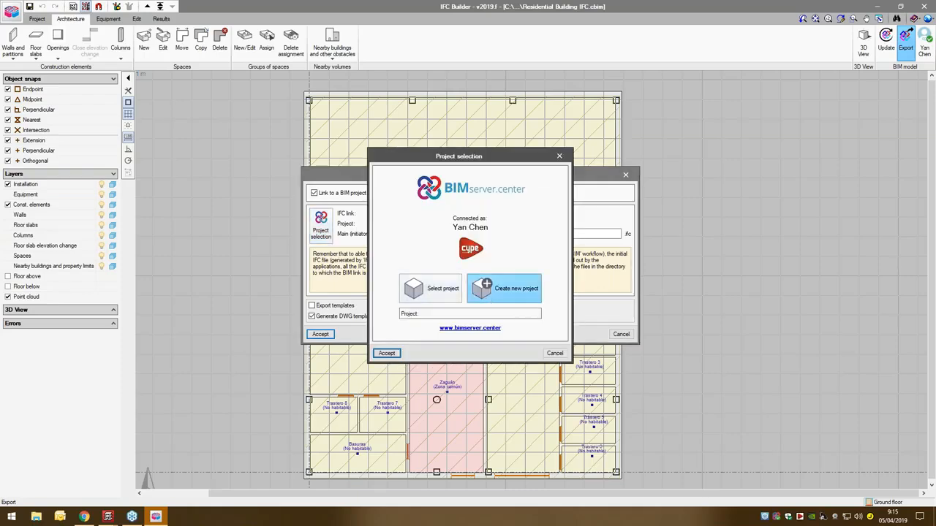
click(504, 288)
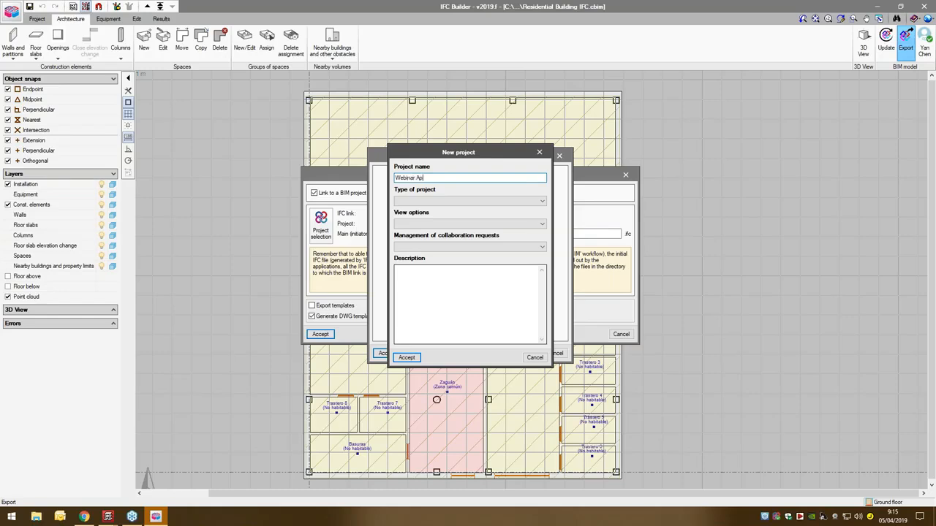
click(492, 203)
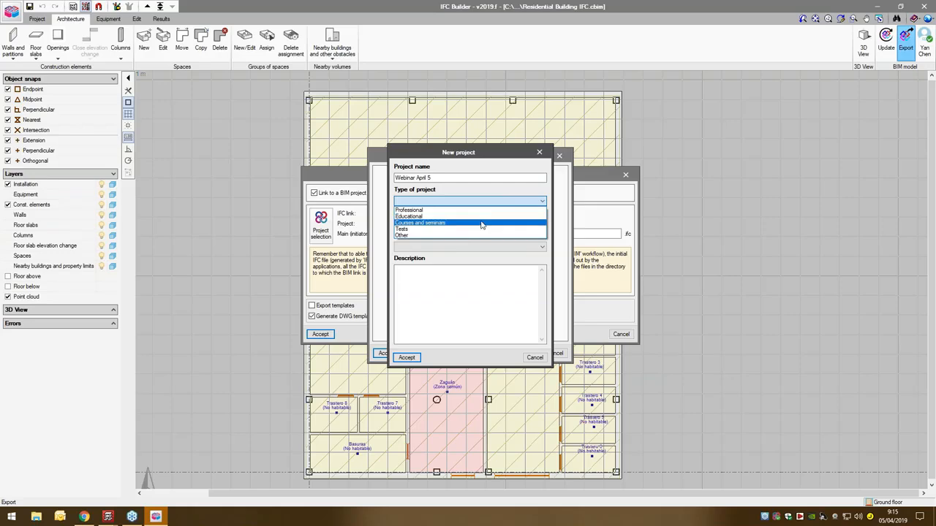
click(482, 223)
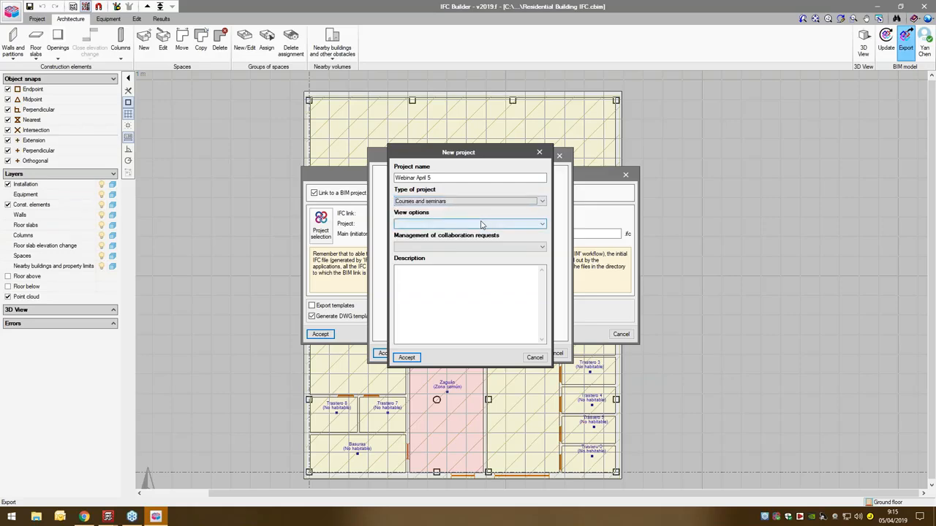
- Make the new project visible to my contacts, open collaboration requests to my contacts, and create it
click(476, 224)
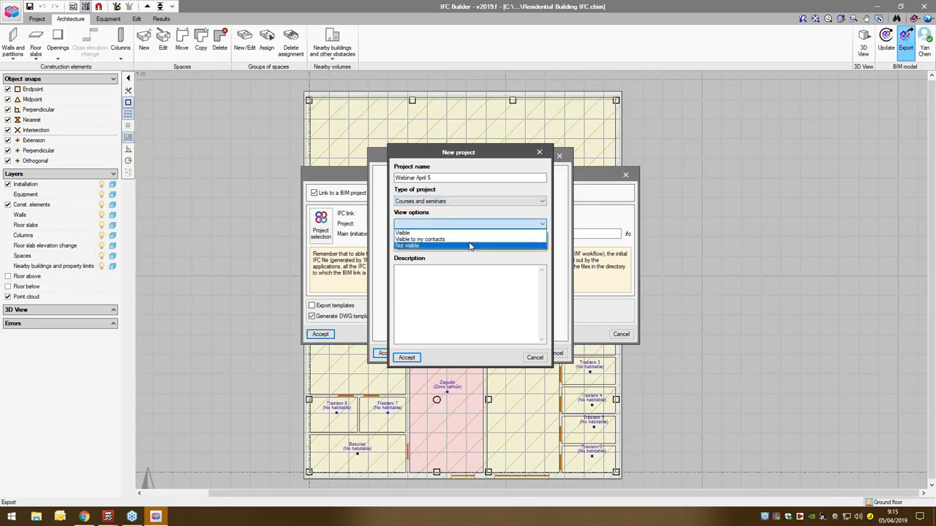
click(457, 236)
click(432, 248)
click(429, 259)
click(423, 308)
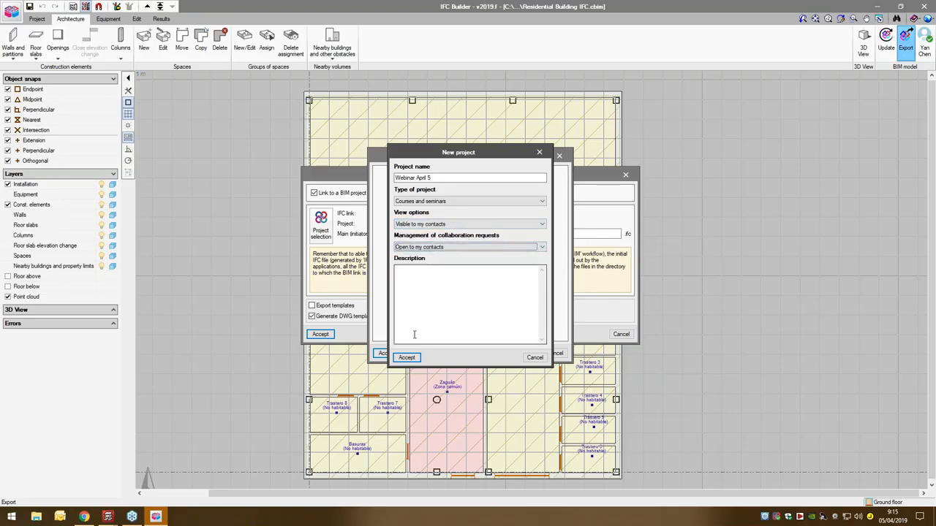
click(406, 357)
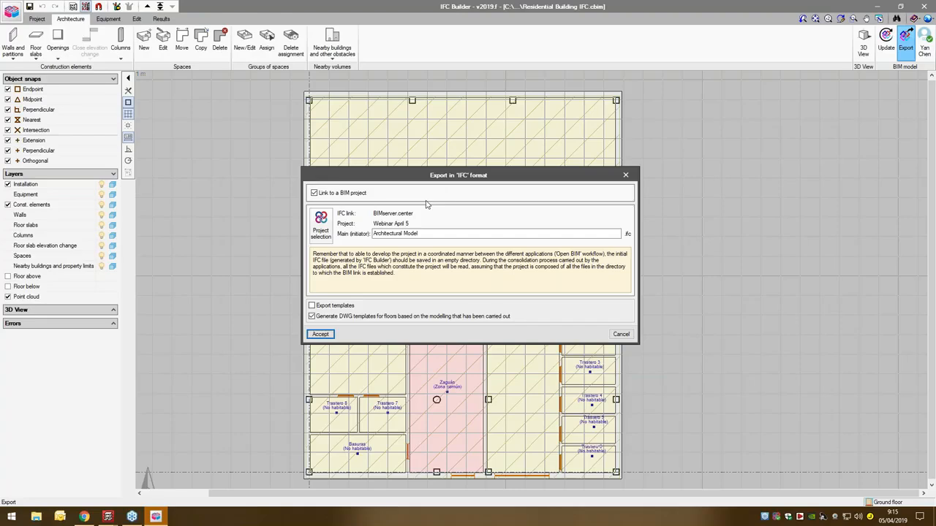
- Export the Architectural Model IFC to the linked project and minimise the open program windows to reach the desktop
click(322, 334)
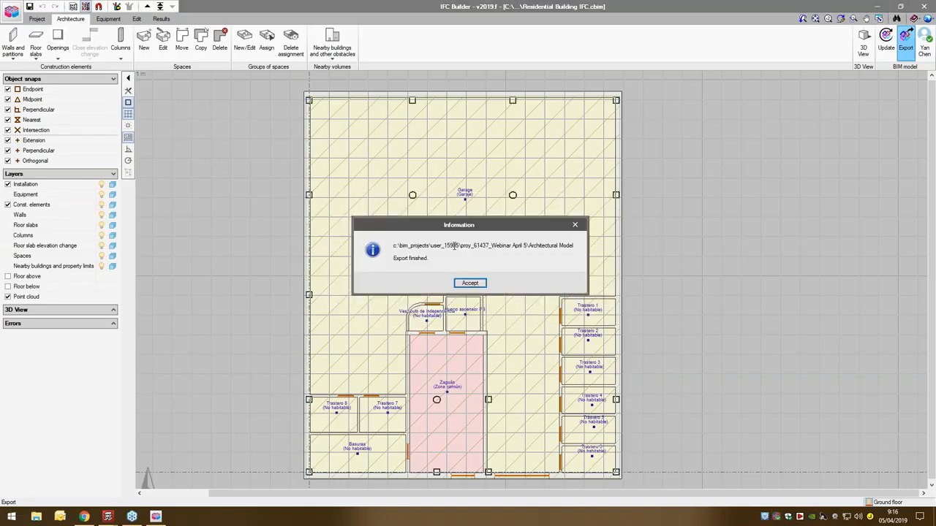
click(463, 284)
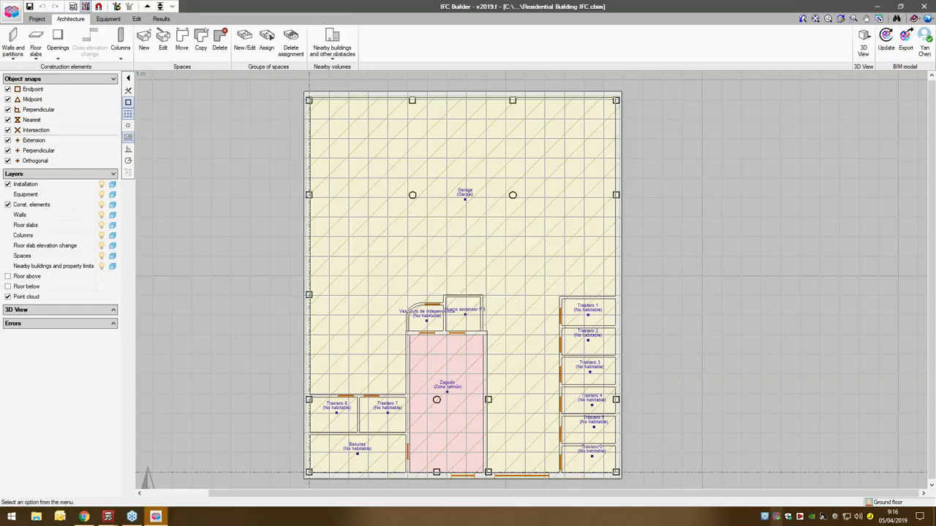
click(877, 6)
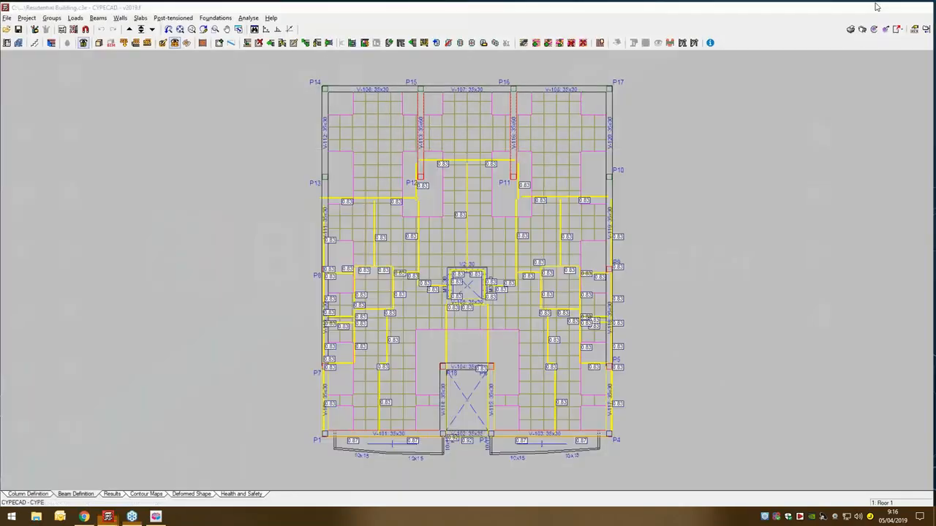
click(877, 6)
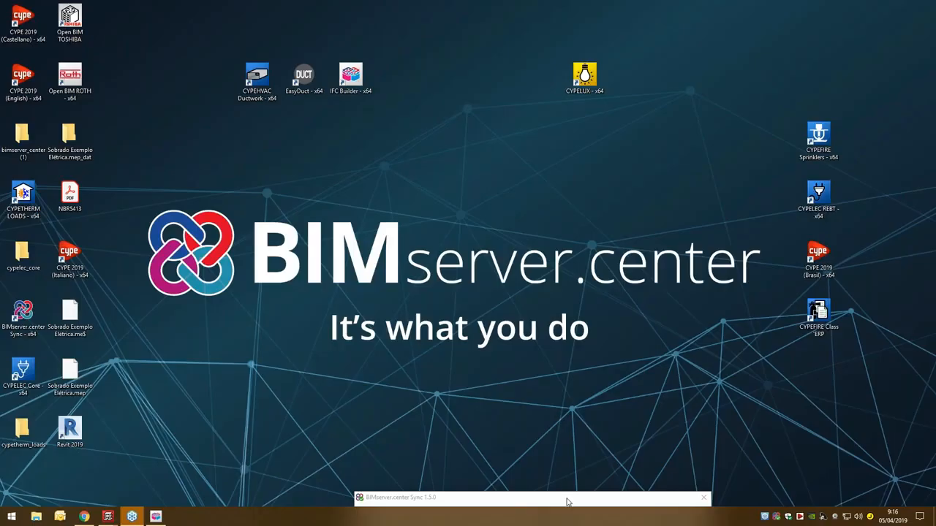
- Check the synchronised projects in BIMserver.center Sync and switch to the BIMserver.center website in Chrome
click(568, 501)
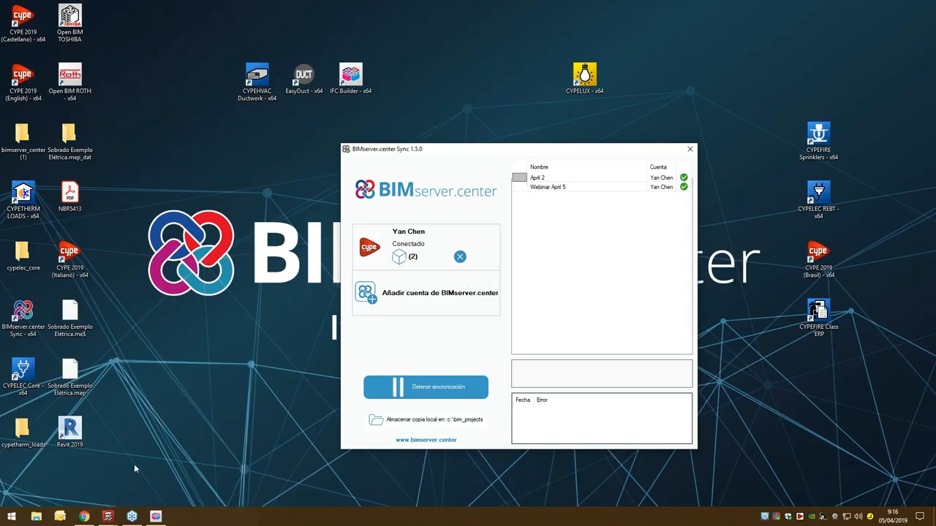
mouse_move(107, 517)
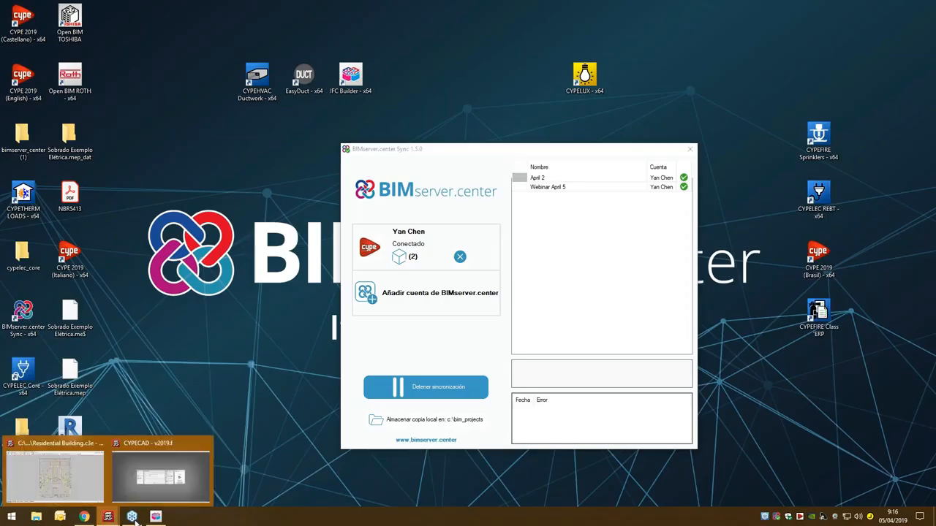
click(66, 471)
click(84, 517)
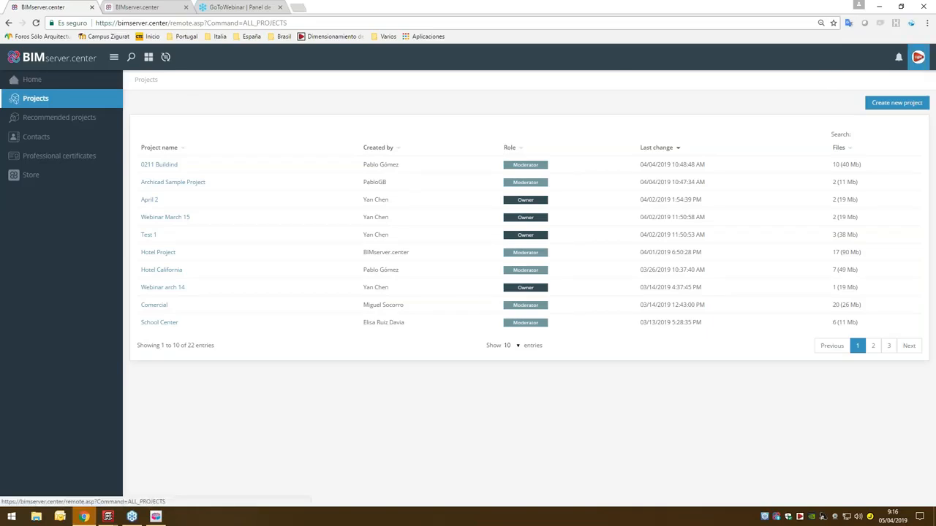
- Refresh the project list, open the Webinar April 5 project, and inspect its 3D building model from several sides
click(918, 57)
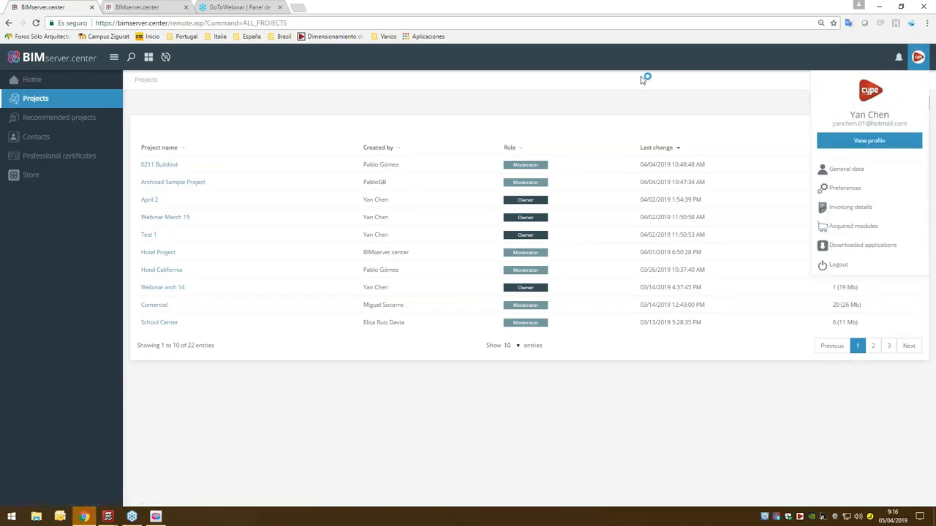
click(13, 100)
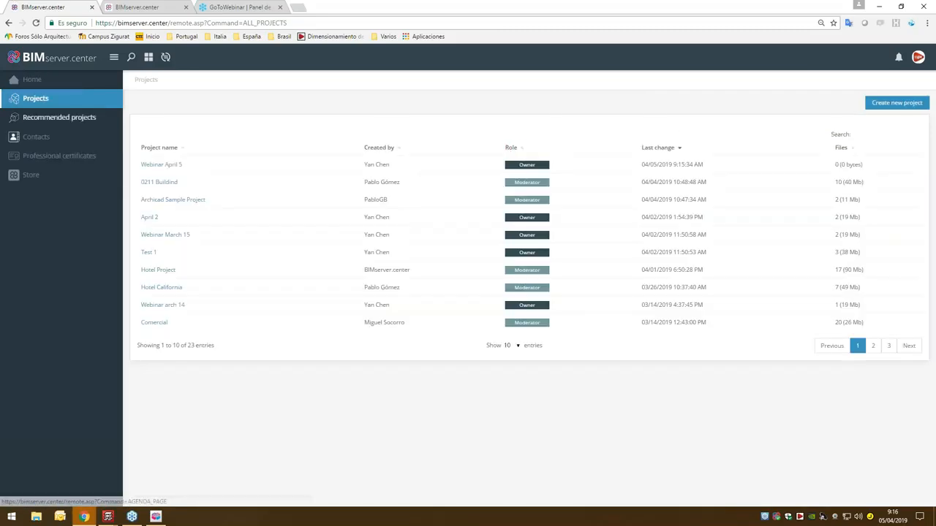
click(150, 164)
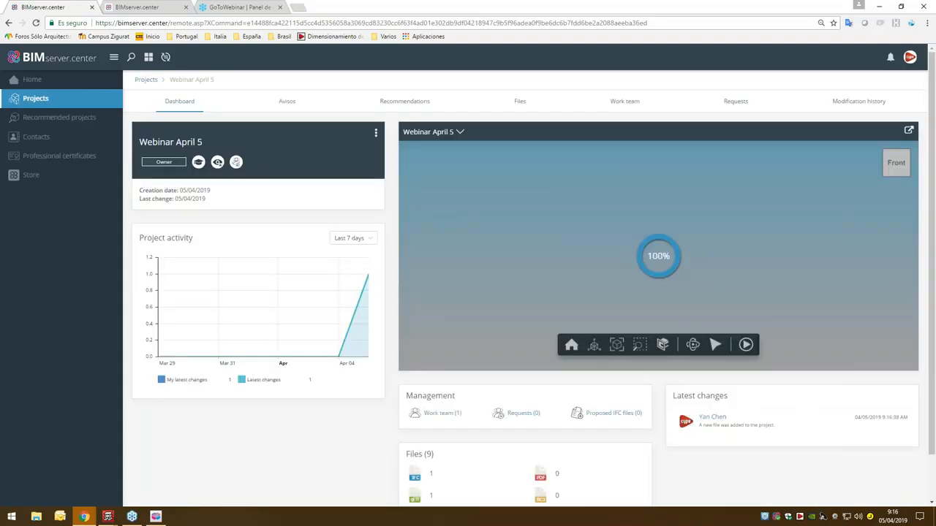
drag(749, 256, 577, 263)
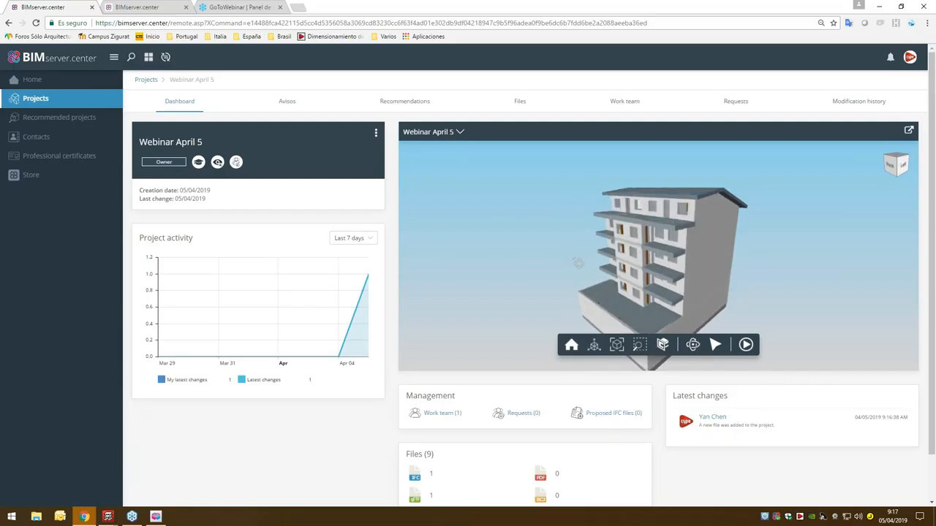
drag(587, 264, 703, 253)
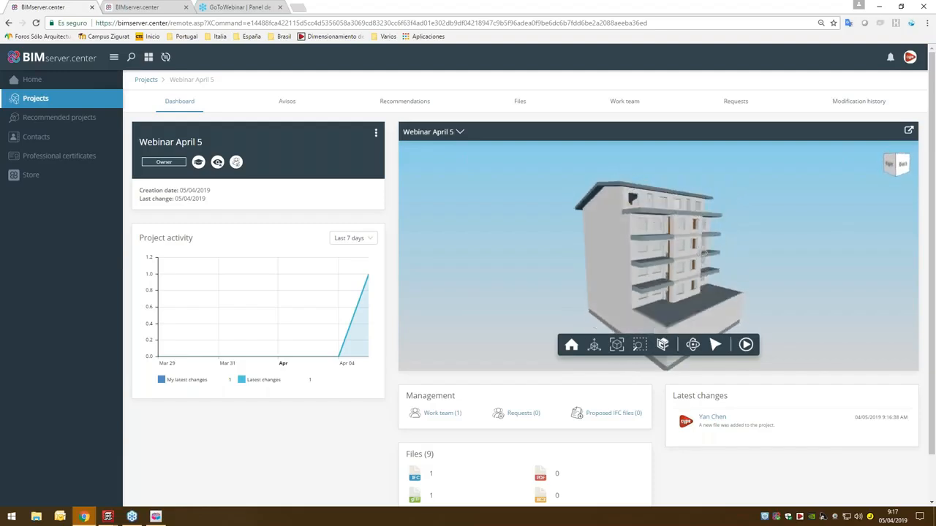
- Review the project's files and the associated files of the Architectural Model, and close its information
click(522, 100)
click(217, 179)
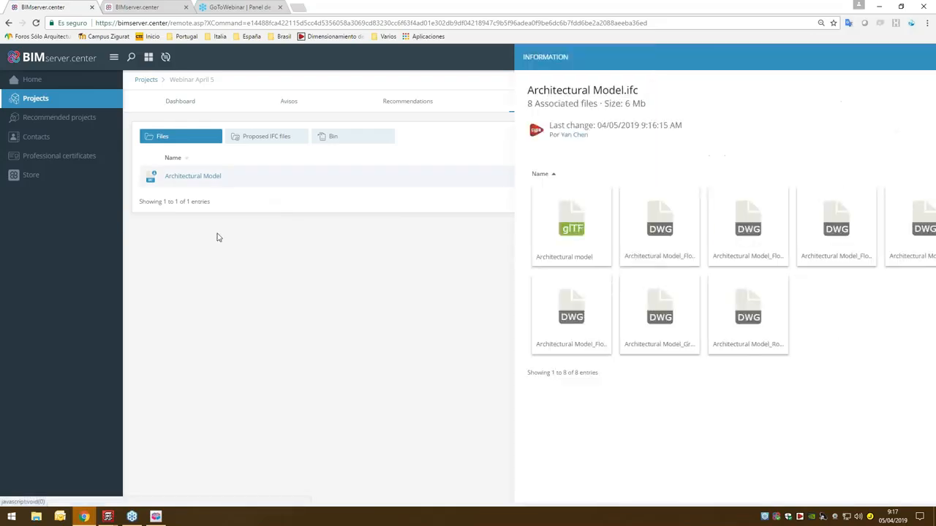
click(300, 282)
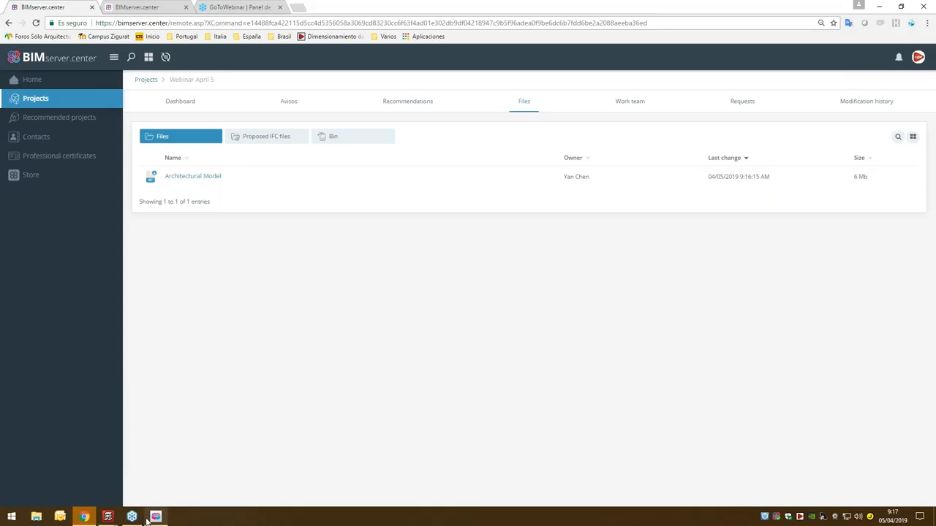
- Switch to the empty CYPECAD window and create a new project with the file name Webinar April 5
mouse_move(155, 517)
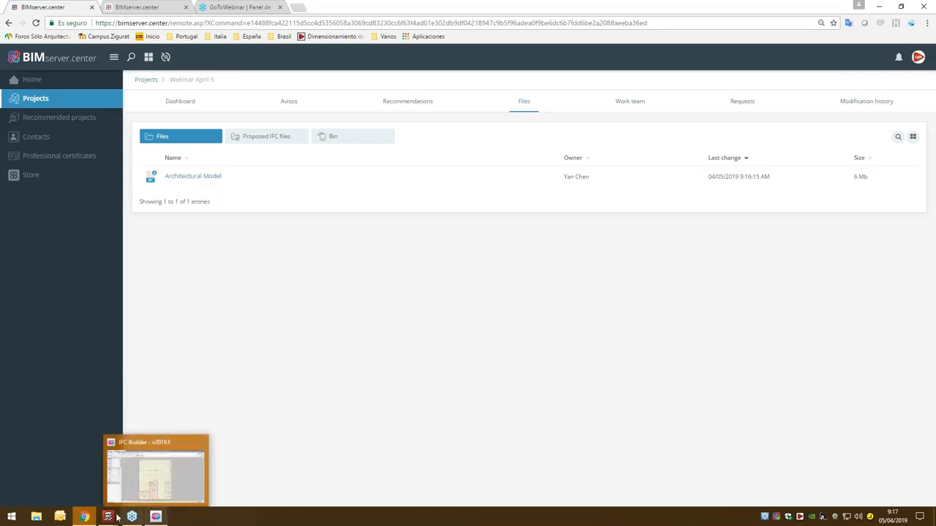
mouse_move(108, 517)
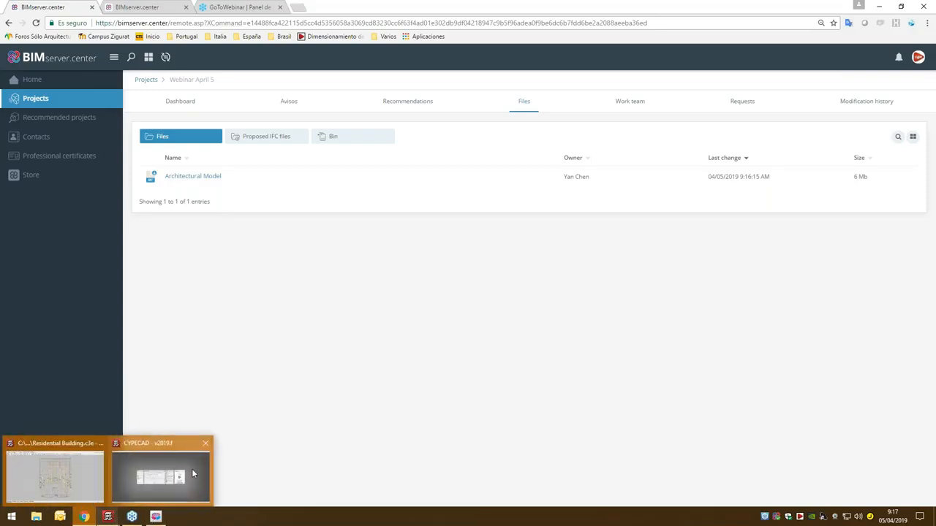
click(193, 474)
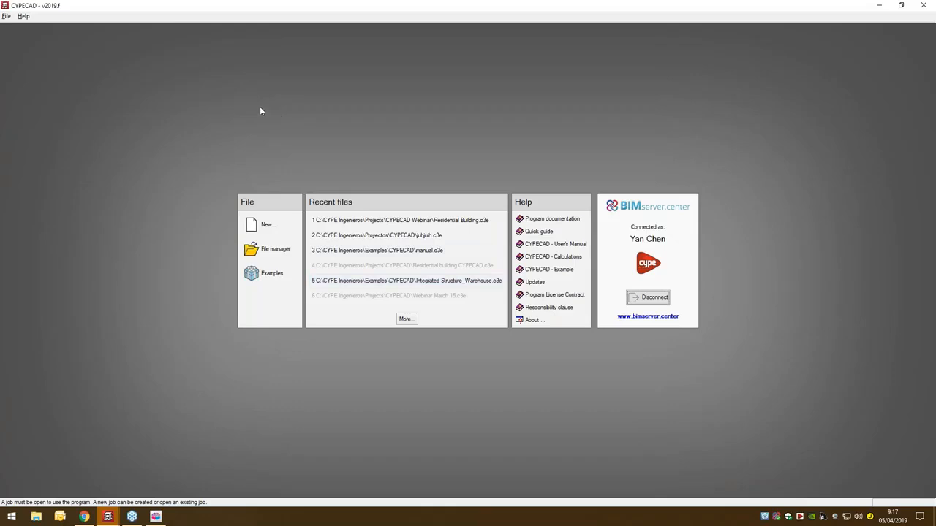
click(267, 224)
text(Webinar April 5)
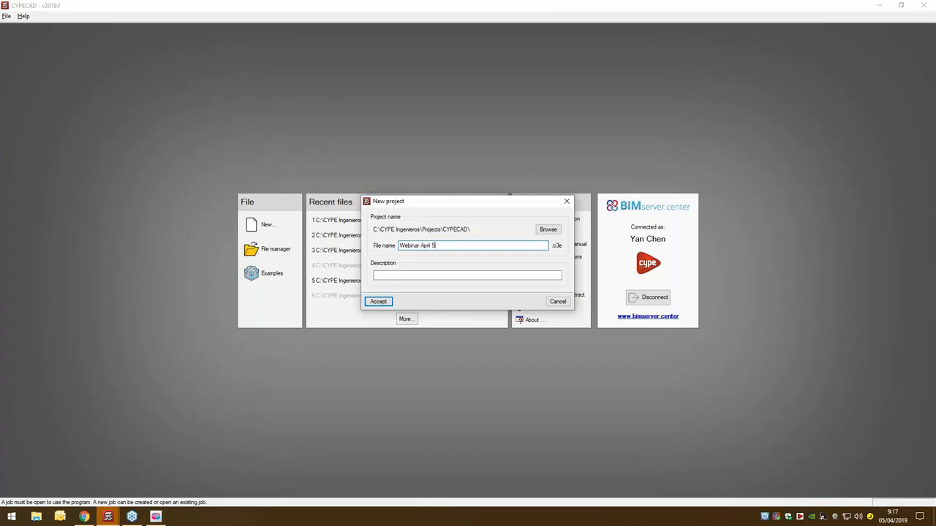
click(378, 302)
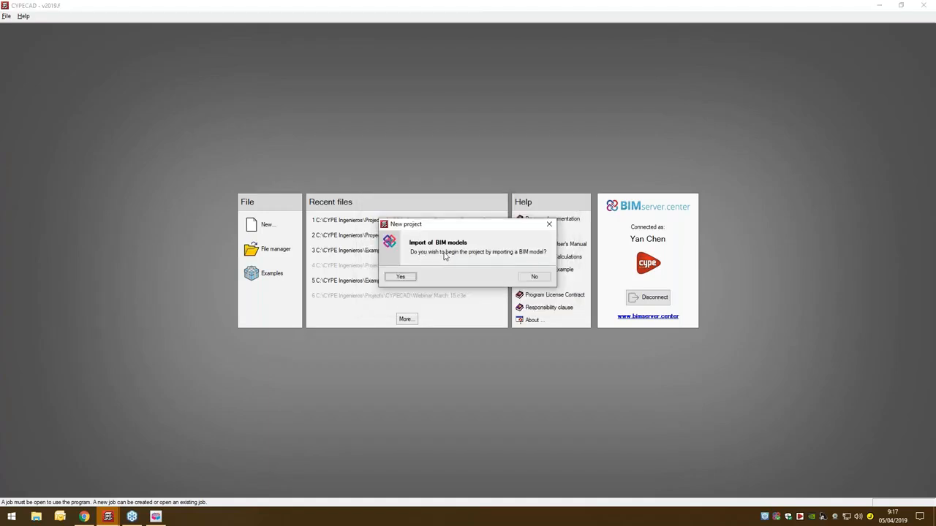
- Begin the project by importing a BIM model and link it to the BIMserver.center project Webinar April 5
click(404, 277)
click(472, 289)
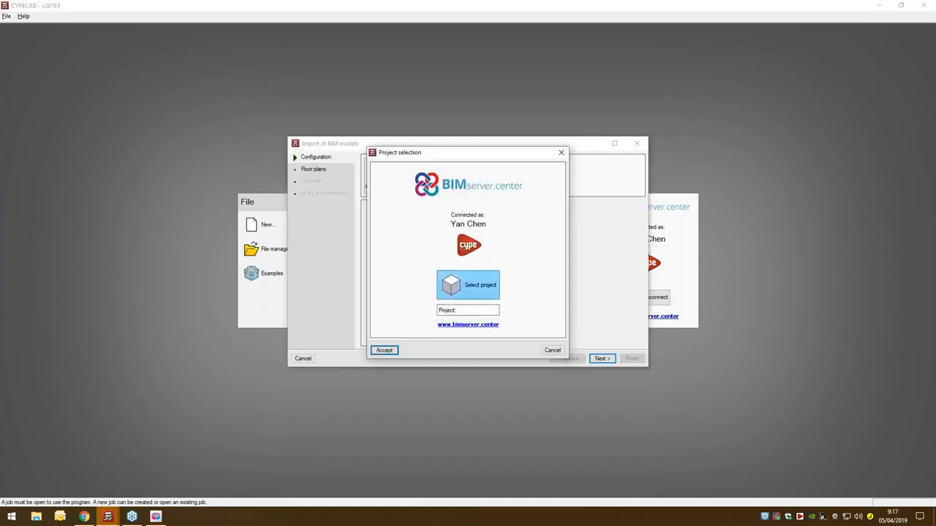
click(187, 403)
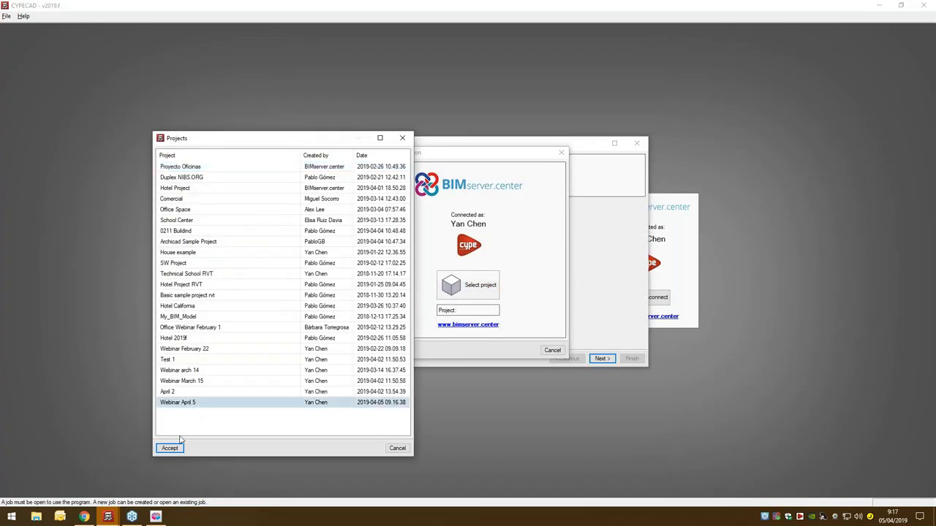
click(174, 451)
click(382, 348)
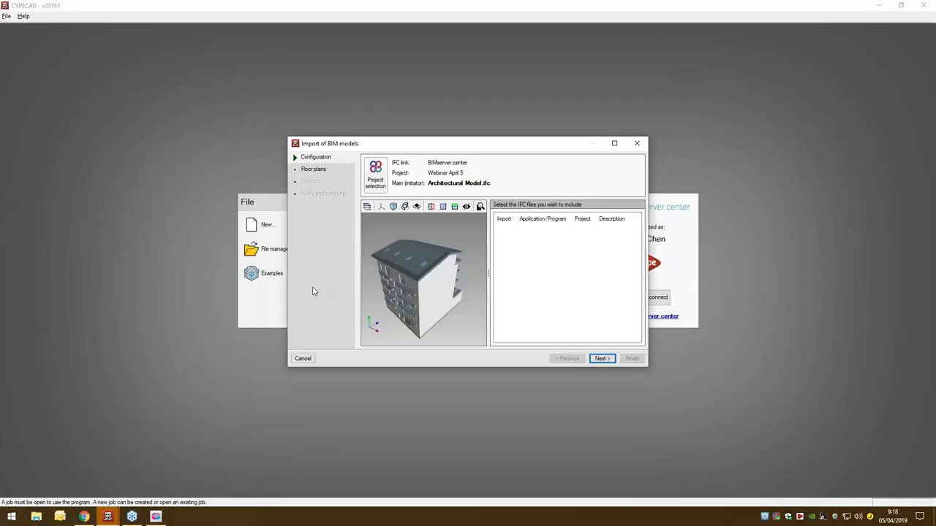
- Import all floors, walls and partitions from the Architectural Model, with columns referenced according to the BIM model and with external fixity
drag(451, 305, 432, 279)
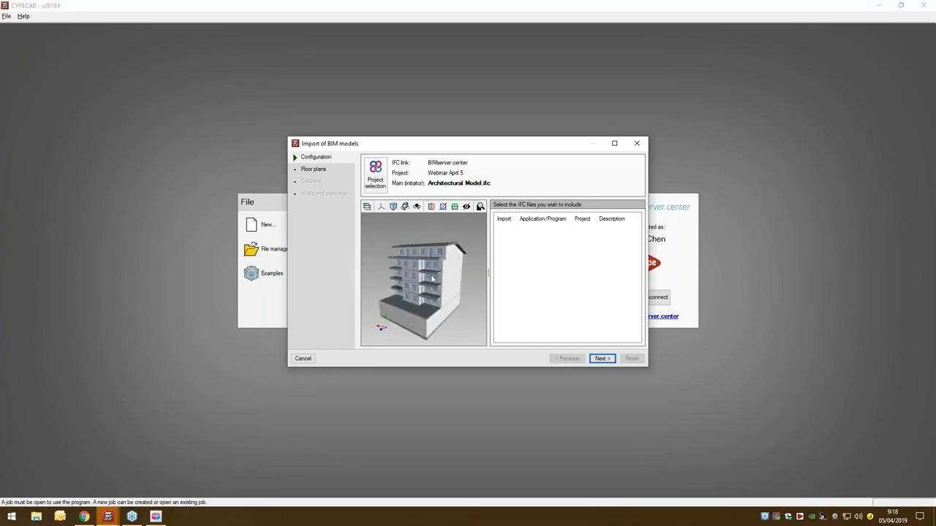
click(601, 358)
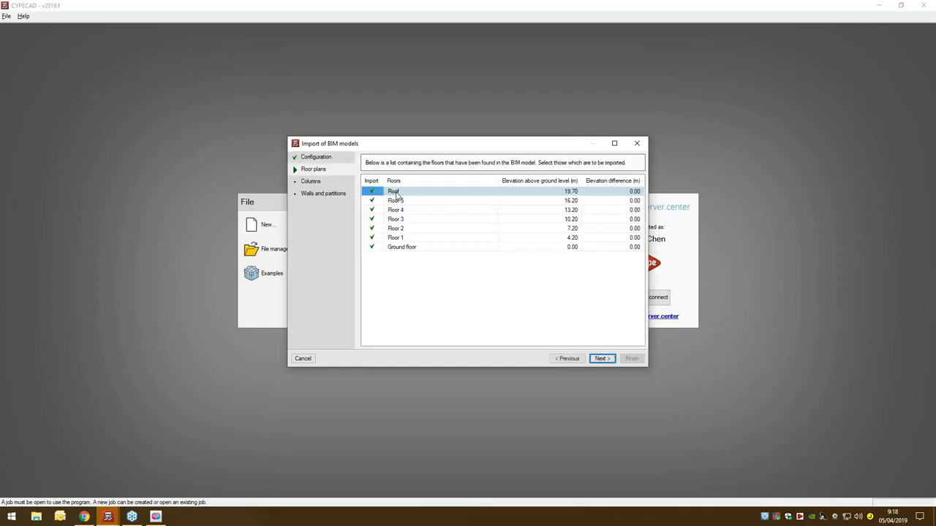
click(599, 358)
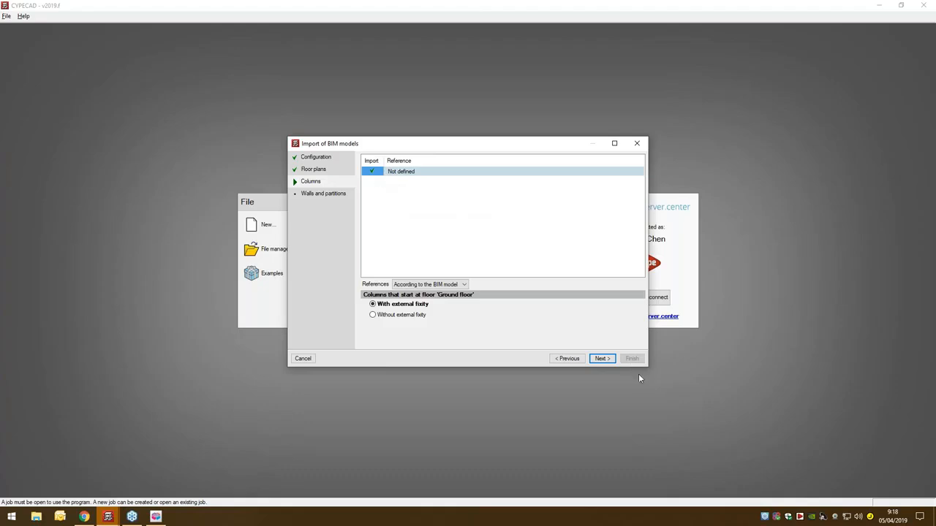
click(601, 359)
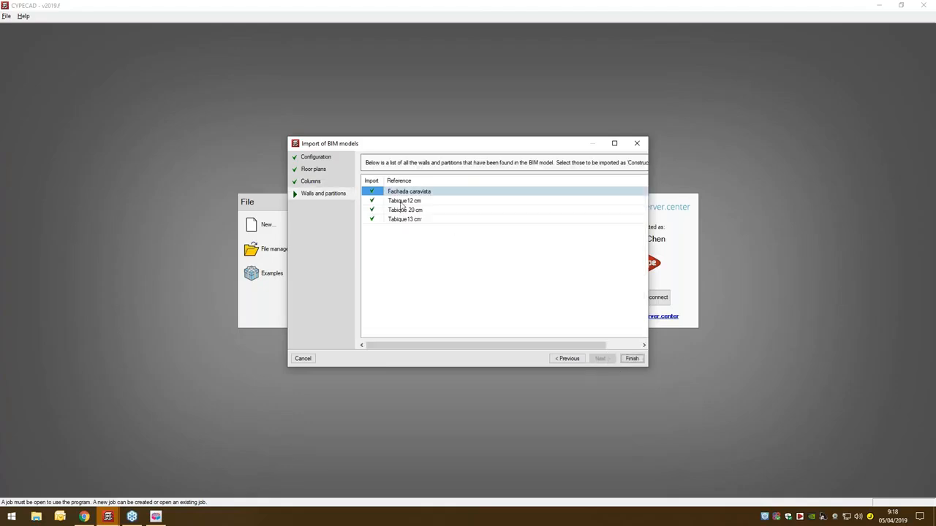
click(632, 359)
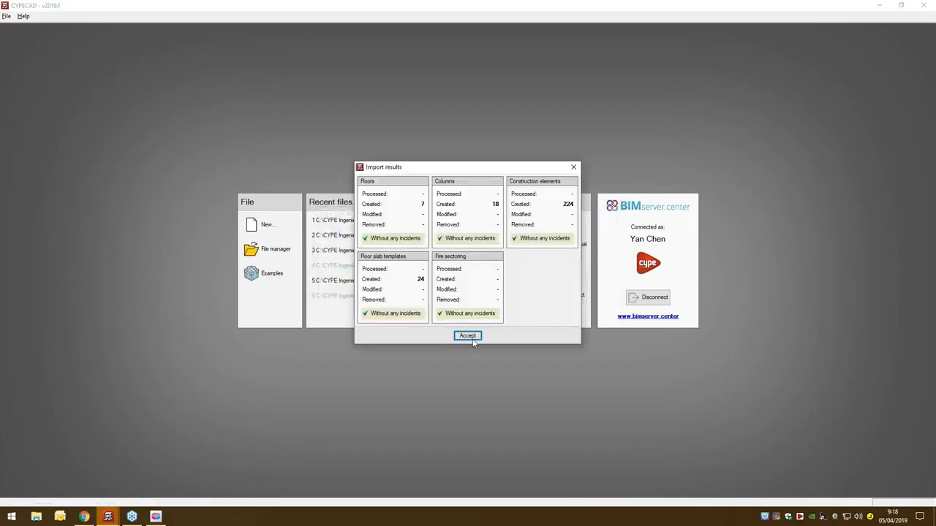
click(471, 337)
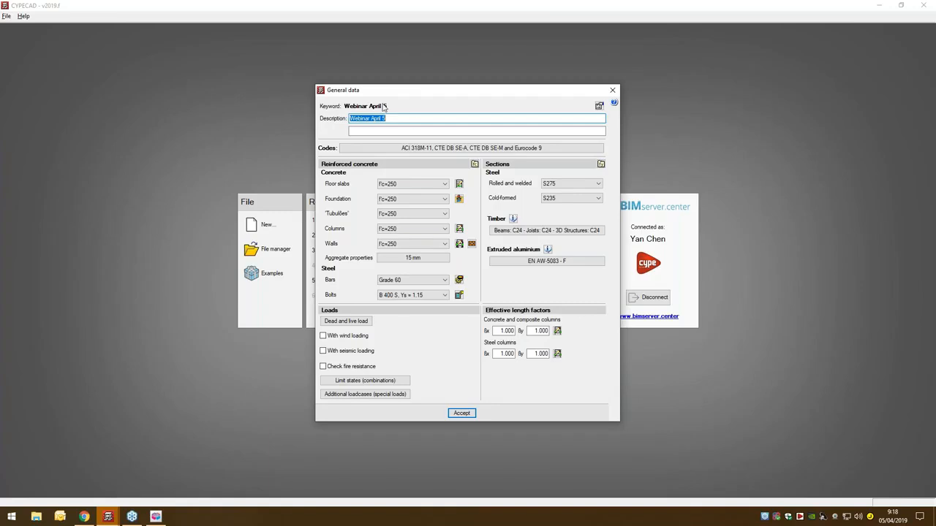
- Open the job's code selection from the general data and set the concrete code to Eurocode 2 (EU)
click(419, 149)
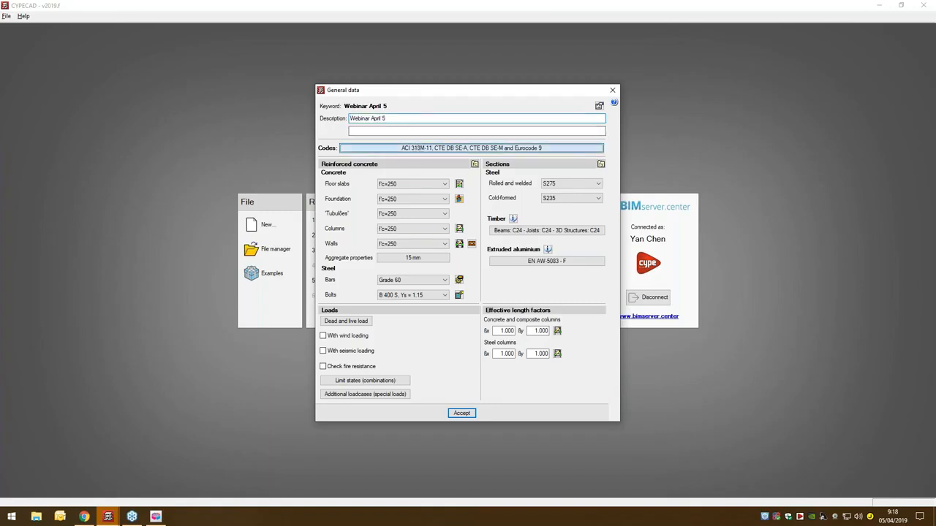
click(471, 148)
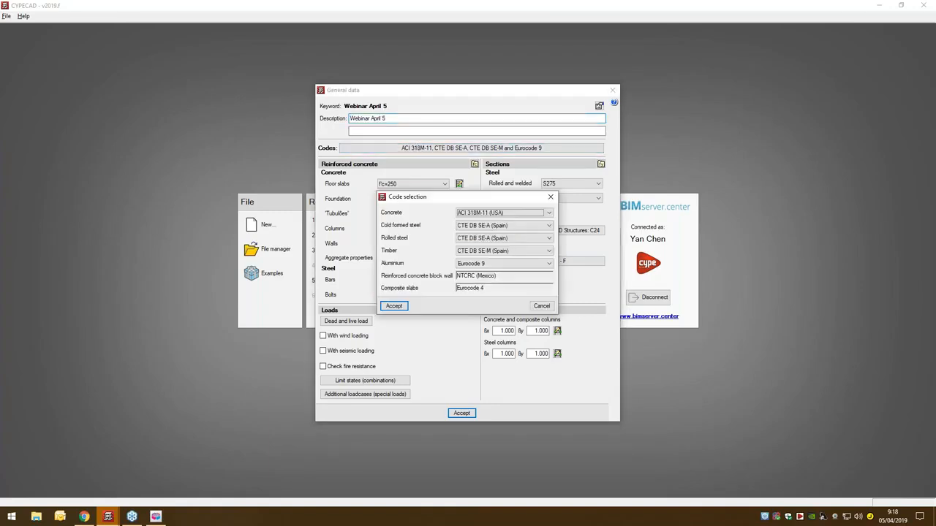
drag(421, 201, 409, 200)
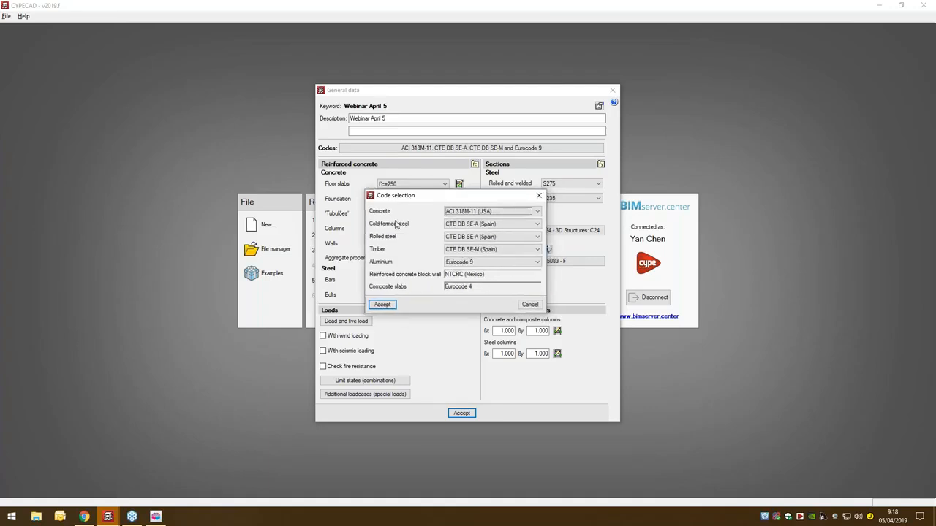
click(499, 215)
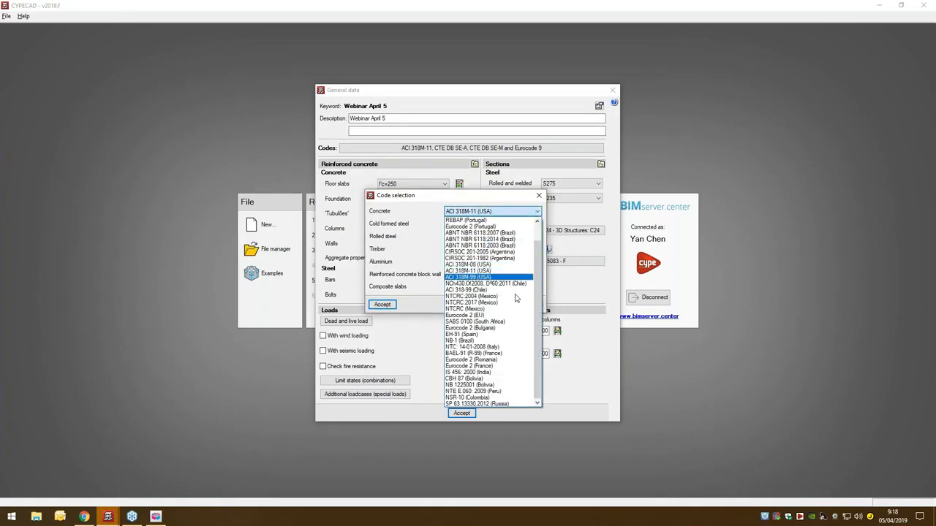
click(510, 316)
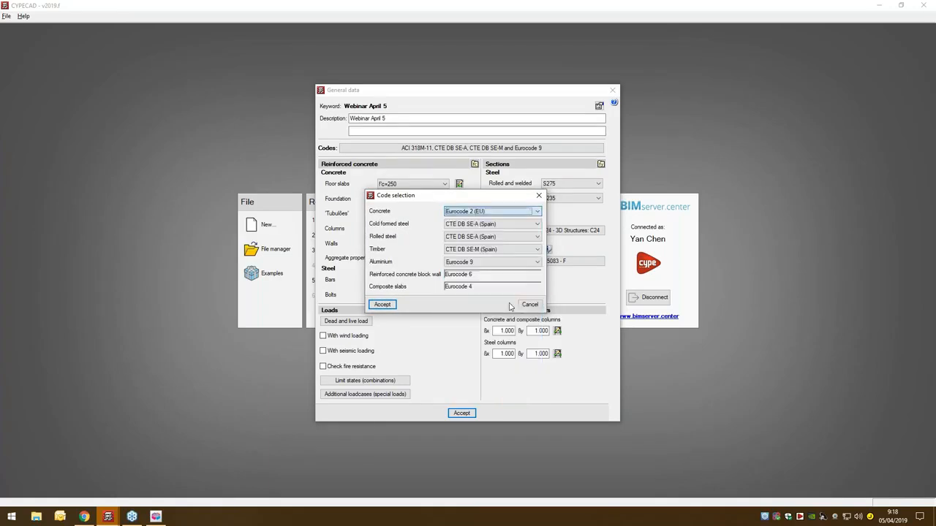
- Set cold formed and rolled steel to Eurocodes 3 and 4 (EU) and timber to Eurocode 5 (EU), and confirm the code change
click(510, 223)
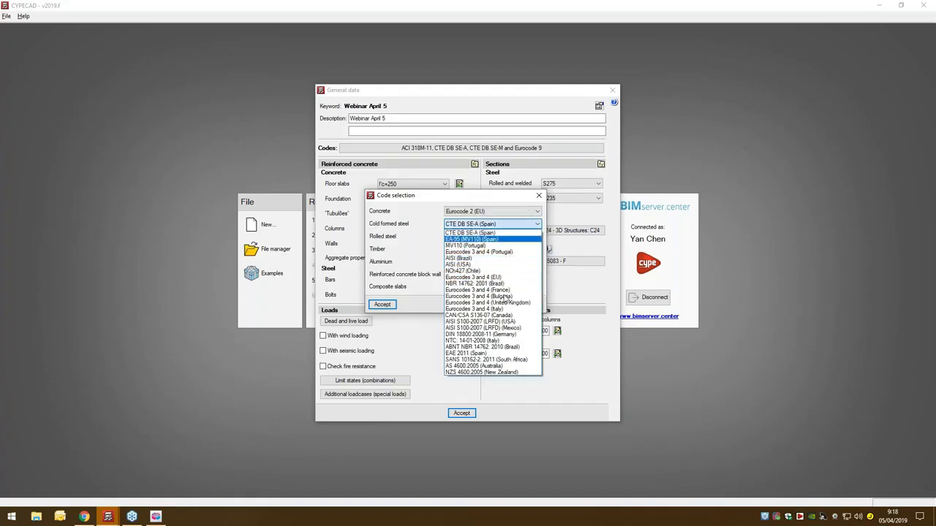
click(502, 277)
click(503, 239)
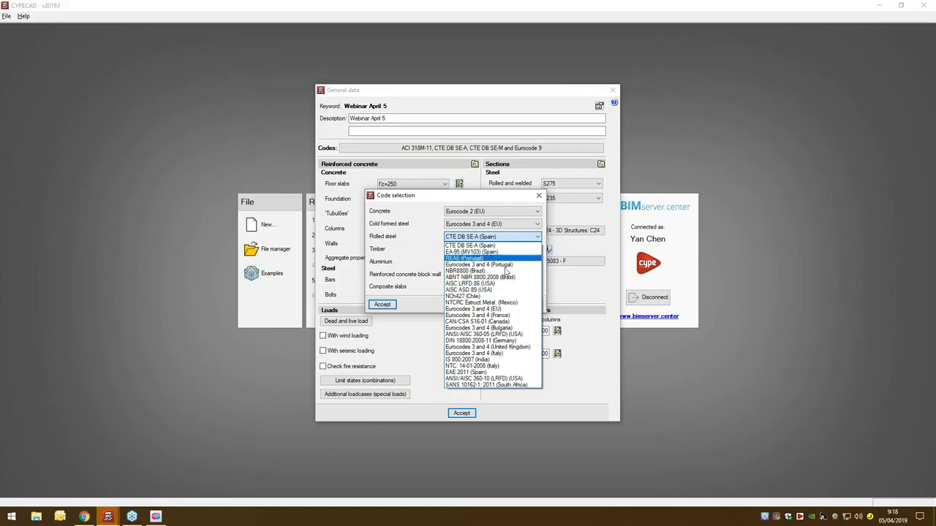
click(506, 309)
click(505, 250)
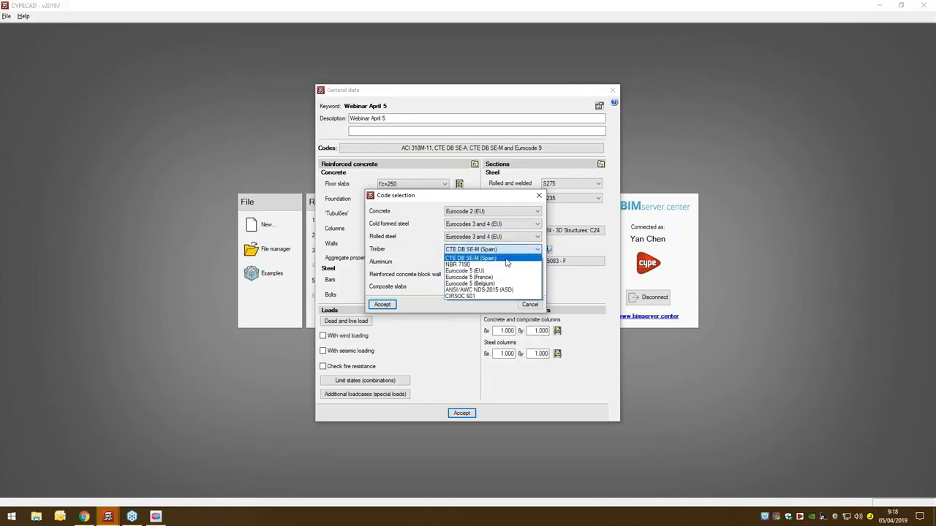
click(506, 272)
click(383, 305)
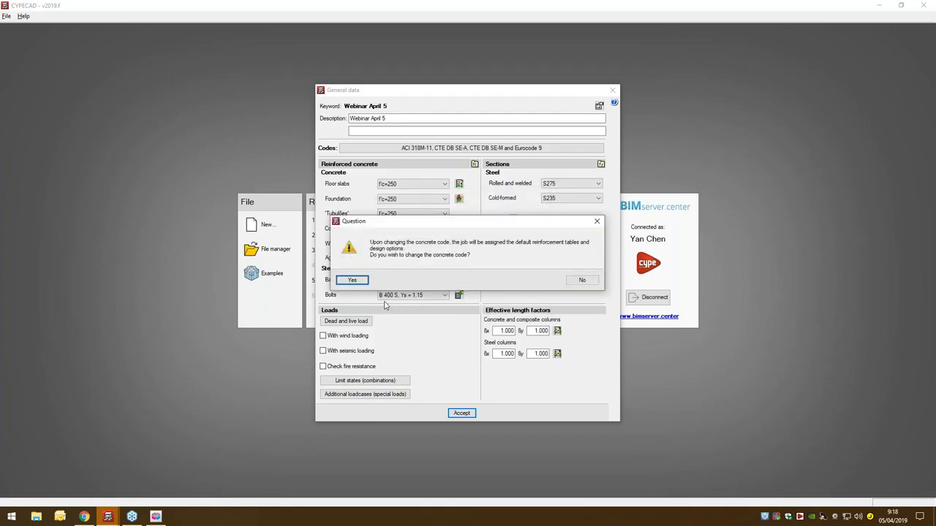
click(361, 283)
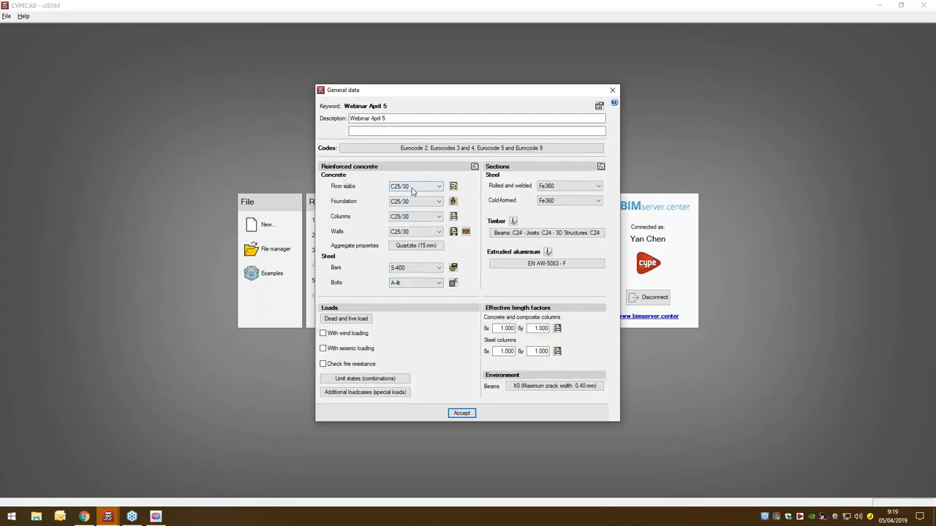
- Review the available grades for the floor slab concrete, reinforcement bars, and rolled and welded steel sections
click(413, 191)
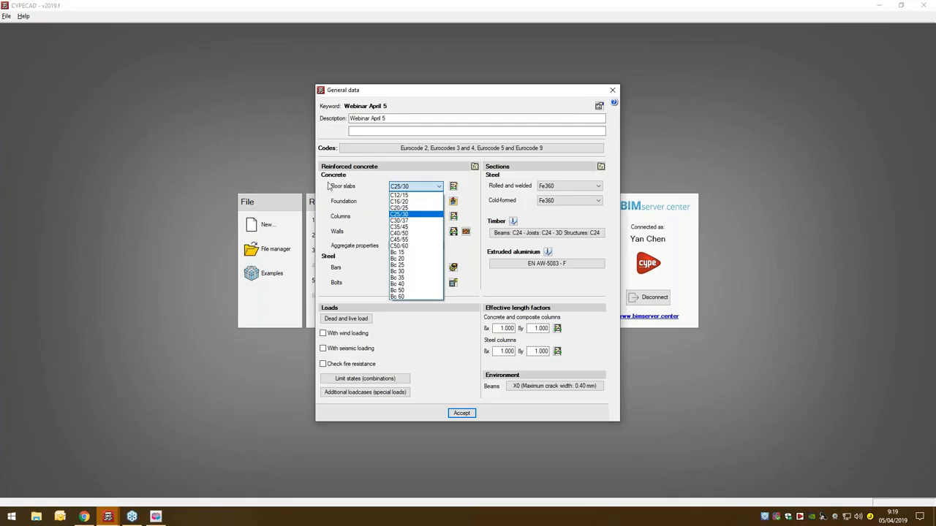
click(362, 257)
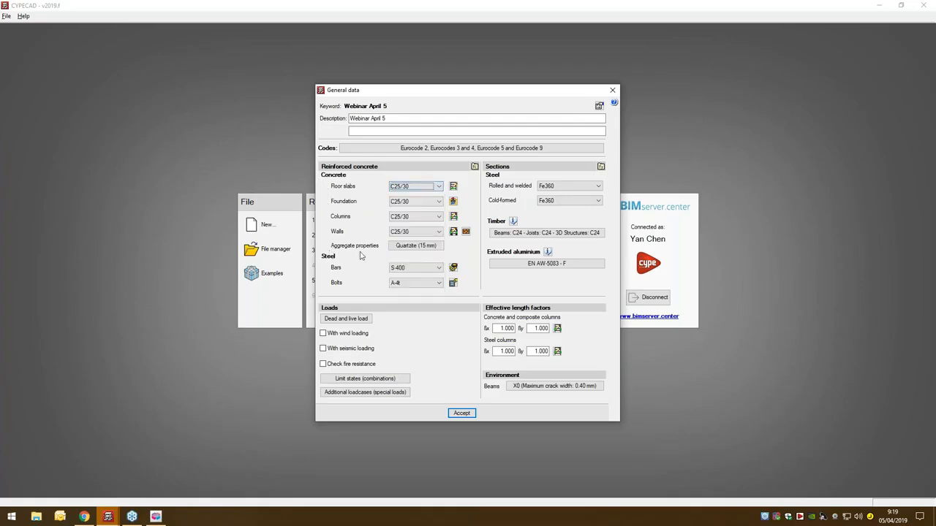
click(424, 268)
click(461, 307)
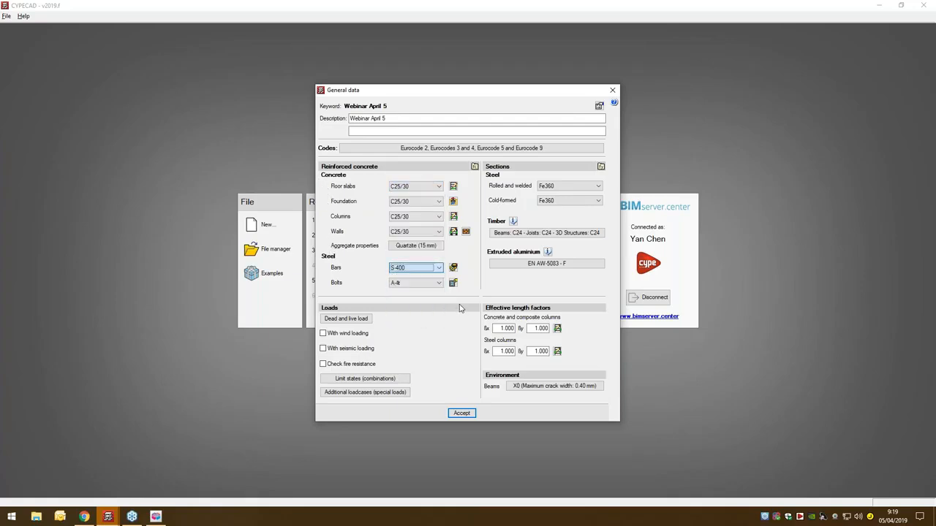
click(559, 187)
click(560, 188)
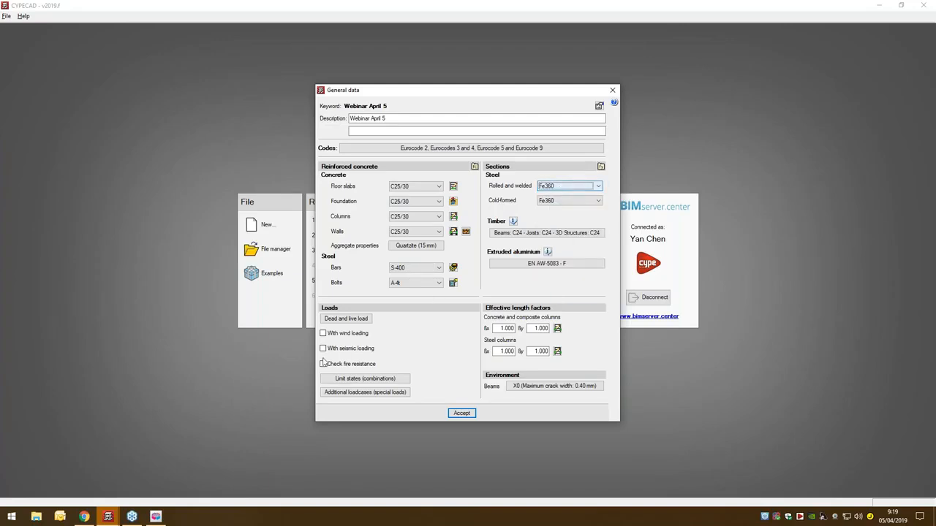
- Set the live load to 0.10 t/m² and the dead load to 0.20 t/m² for all groups from roof to ground floor
click(345, 319)
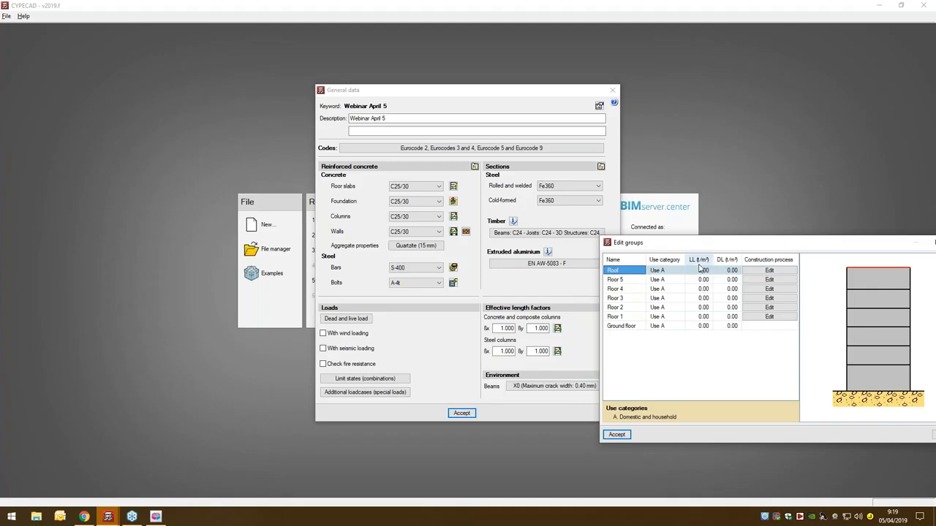
drag(654, 246, 315, 172)
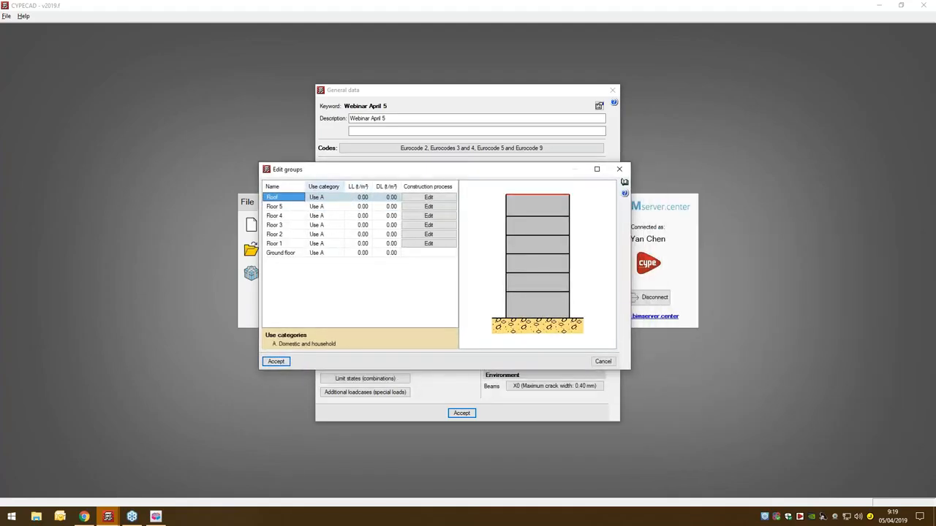
drag(354, 197, 352, 257)
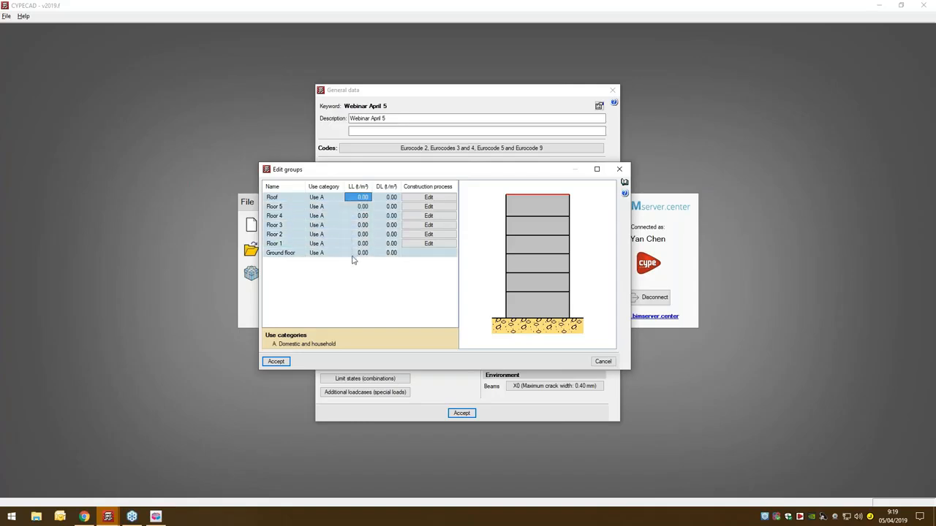
key(BackSpace)
text(.1)
key(Tab)
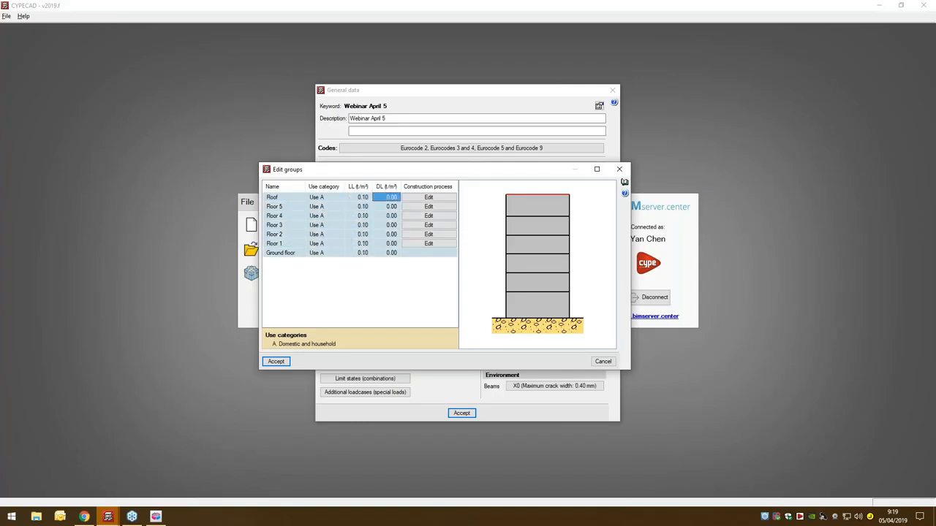
key(BackSpace)
text(.2)
key(Tab)
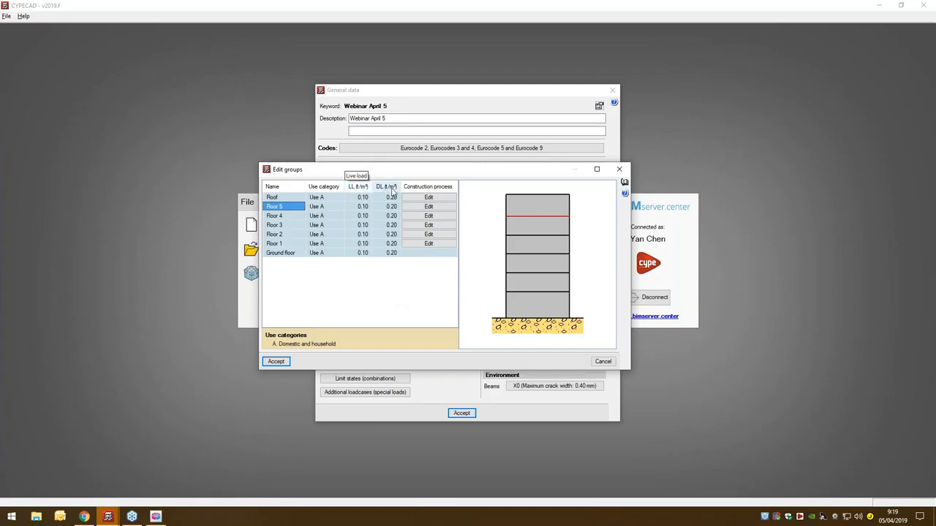
click(276, 361)
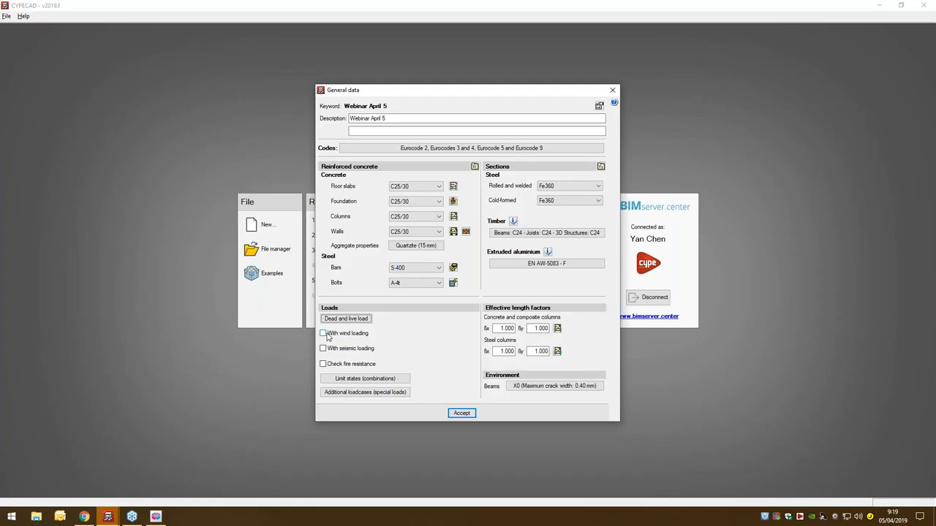
- Enable wind loading with the EU Eurocode 1 code and tributary widths of 19.00 in Y and 15.00 in X
click(325, 336)
click(327, 334)
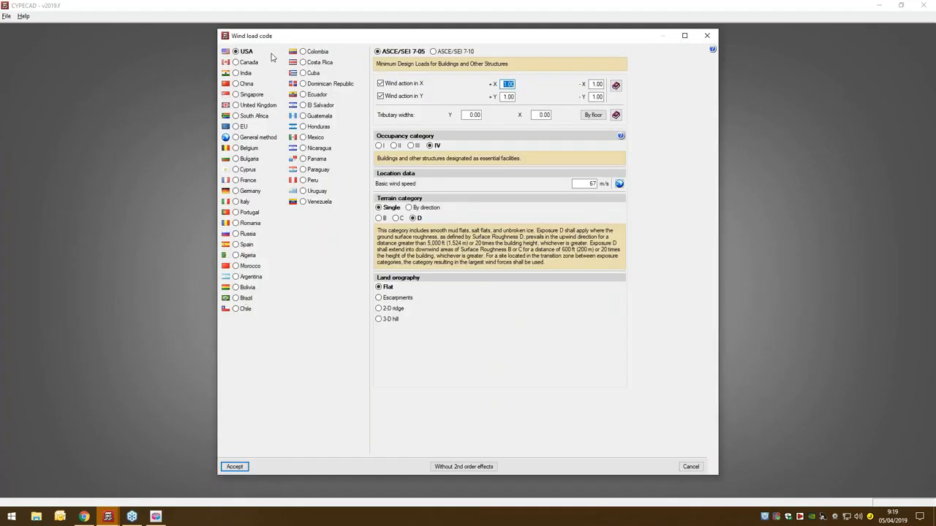
click(237, 130)
click(457, 128)
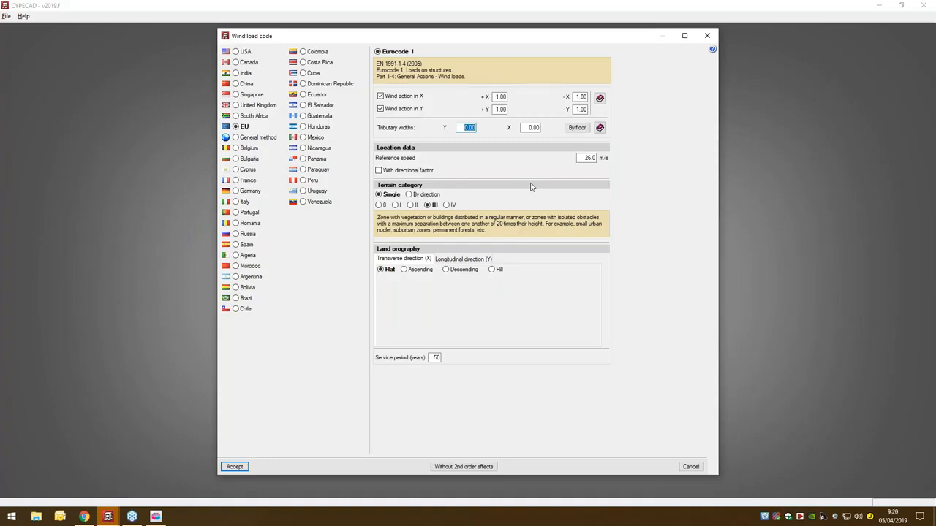
click(533, 130)
click(228, 467)
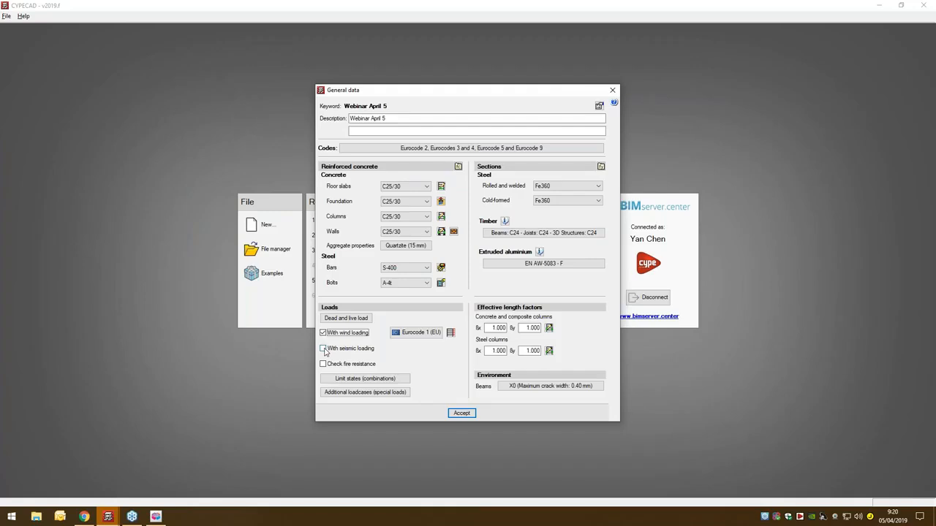
- Enable seismic loading using the EU code, Eurocode 8, with its default analysis settings
click(323, 349)
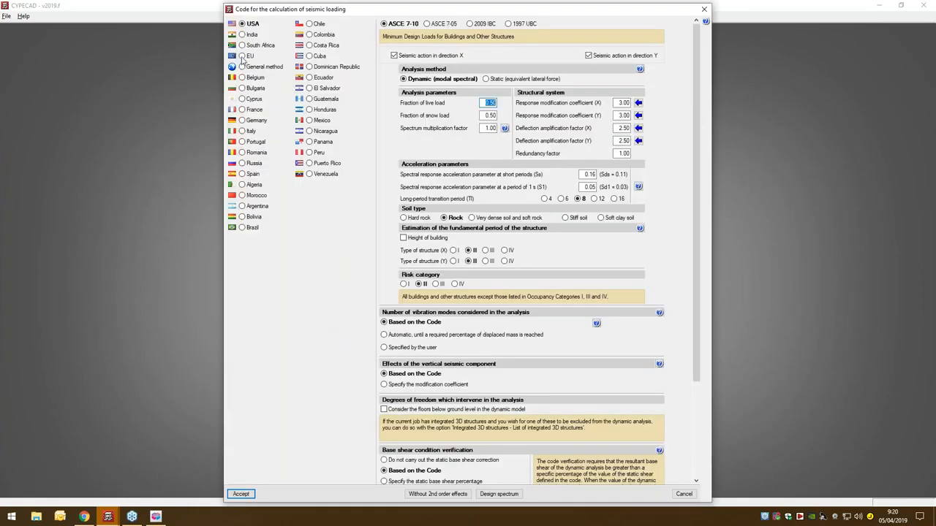
click(242, 57)
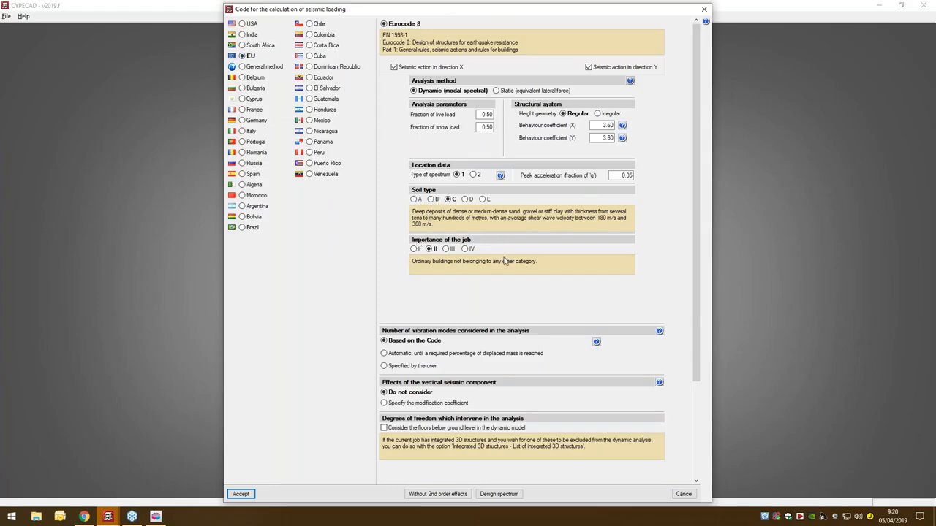
click(241, 494)
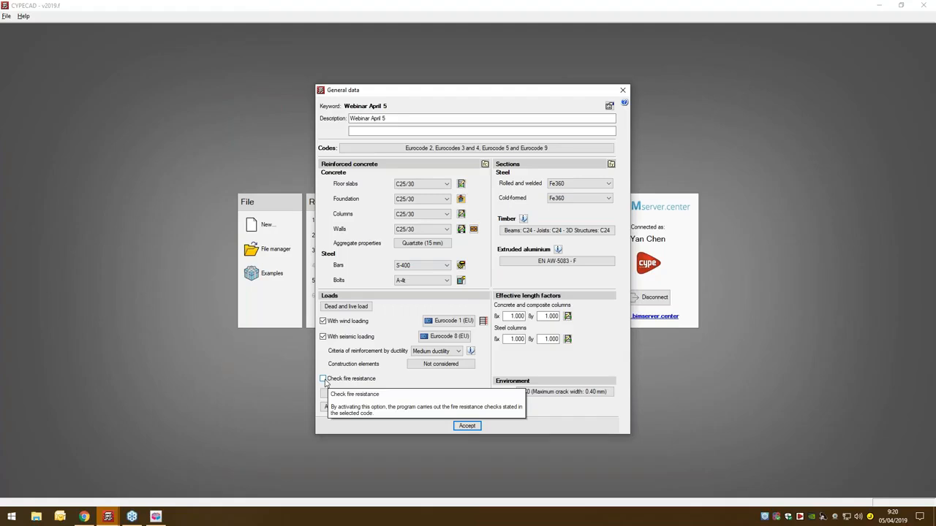
- Activate the fire resistance check and give the roof group's concrete columns and walls a Generic coating
click(322, 379)
click(457, 378)
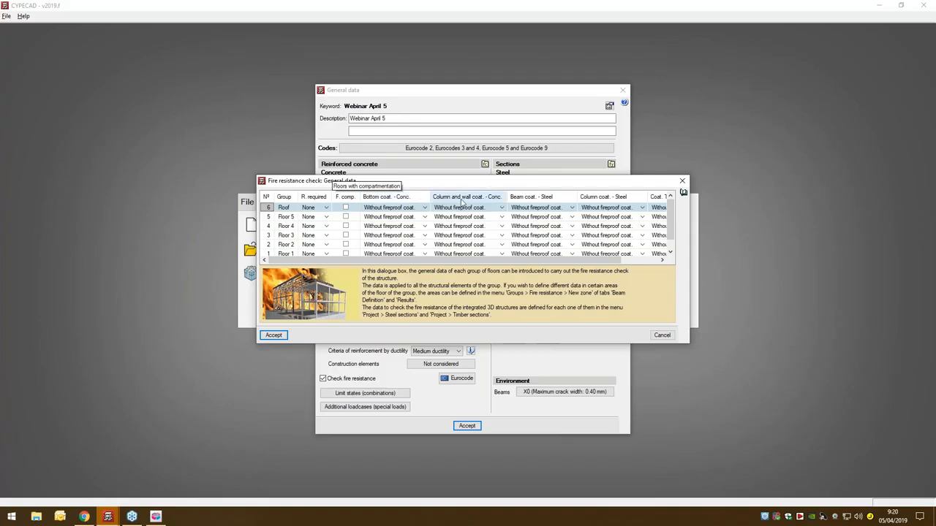
click(422, 209)
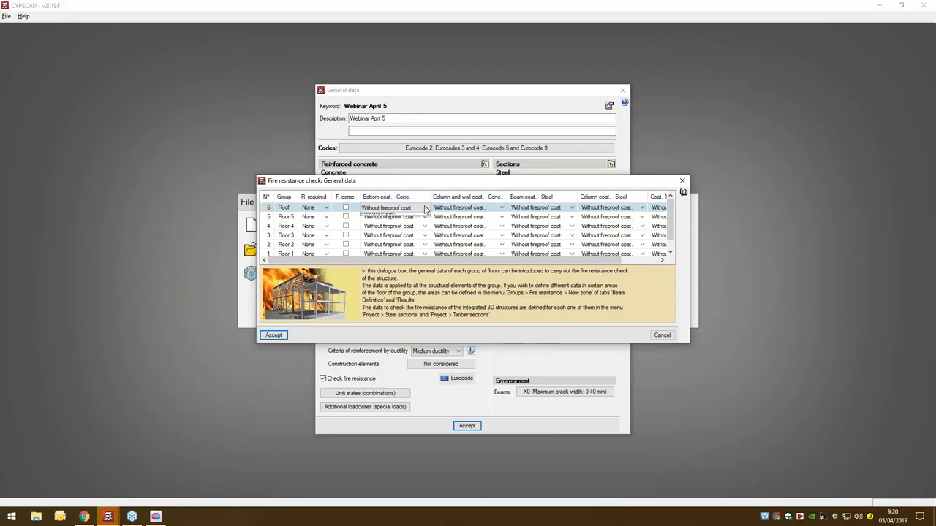
click(426, 209)
click(501, 209)
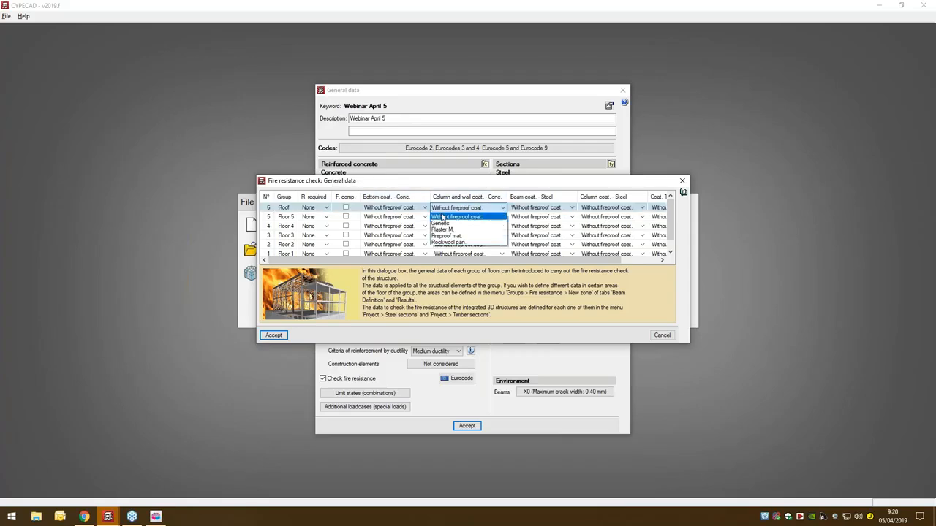
click(441, 223)
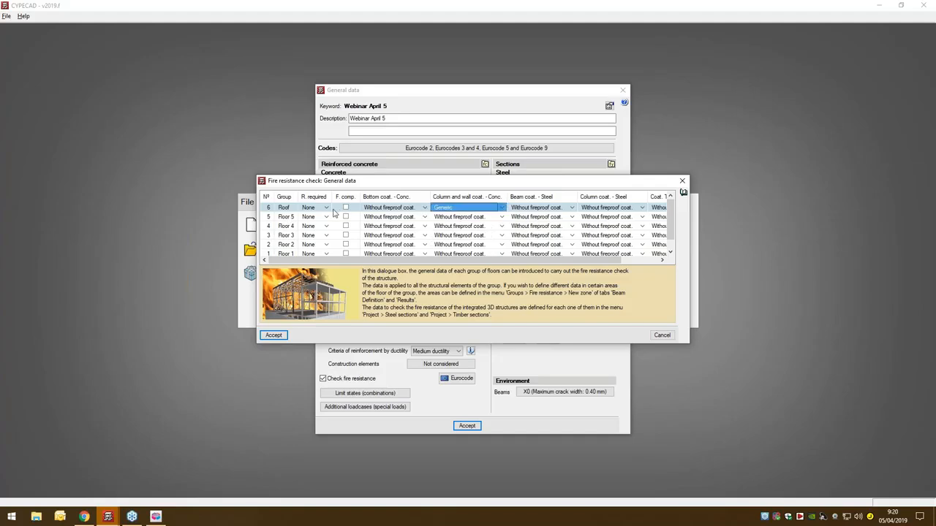
click(271, 334)
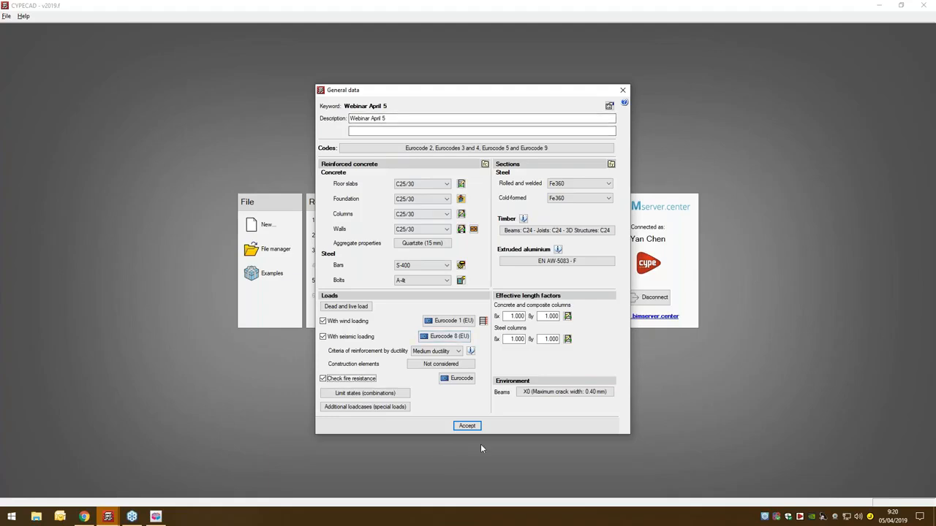
- Confirm the job's general data together with its limit states and fire resistance settings
click(470, 425)
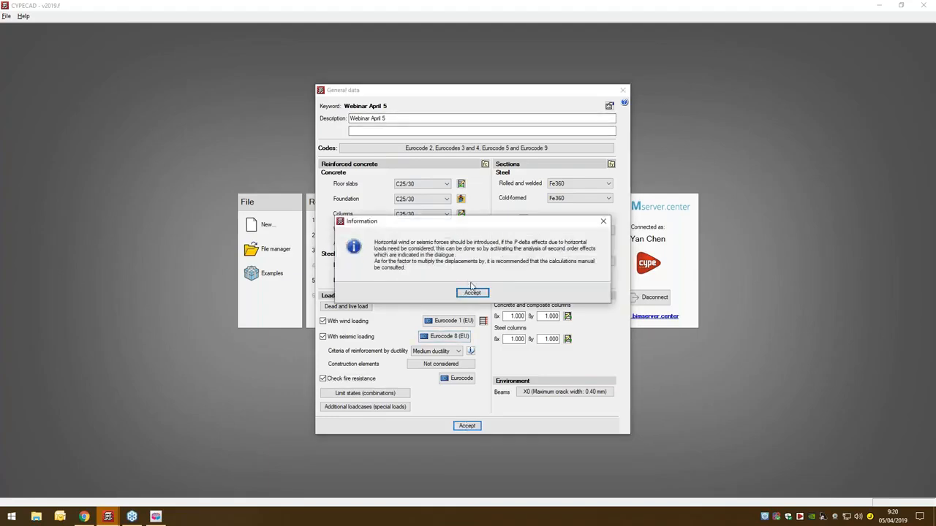
click(472, 292)
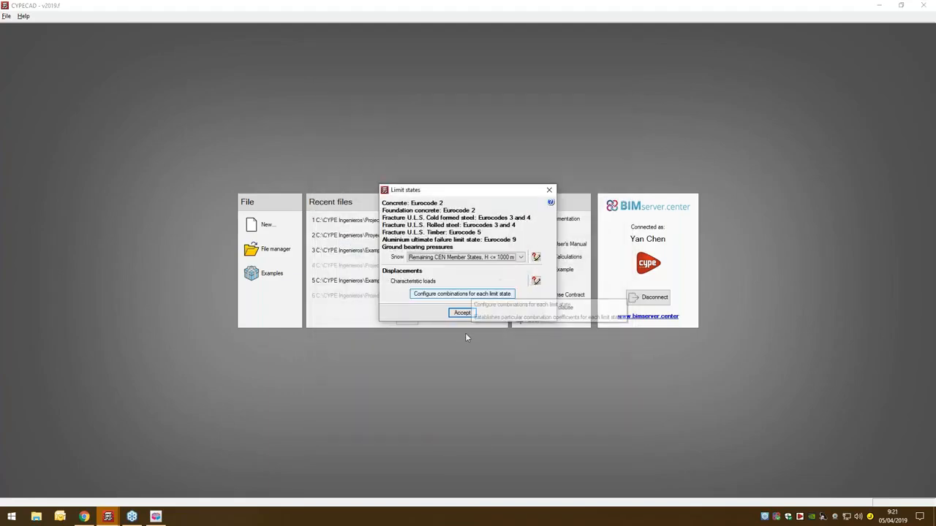
click(462, 312)
click(22, 275)
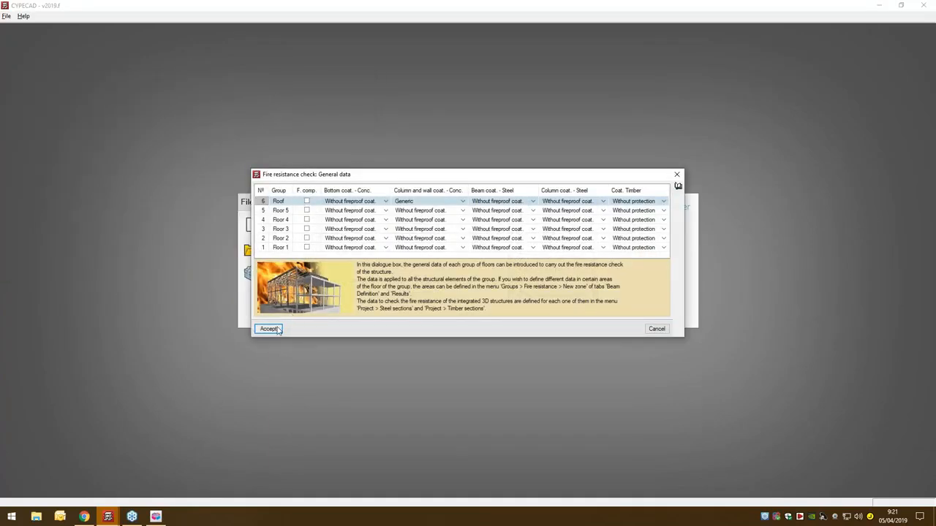
click(277, 329)
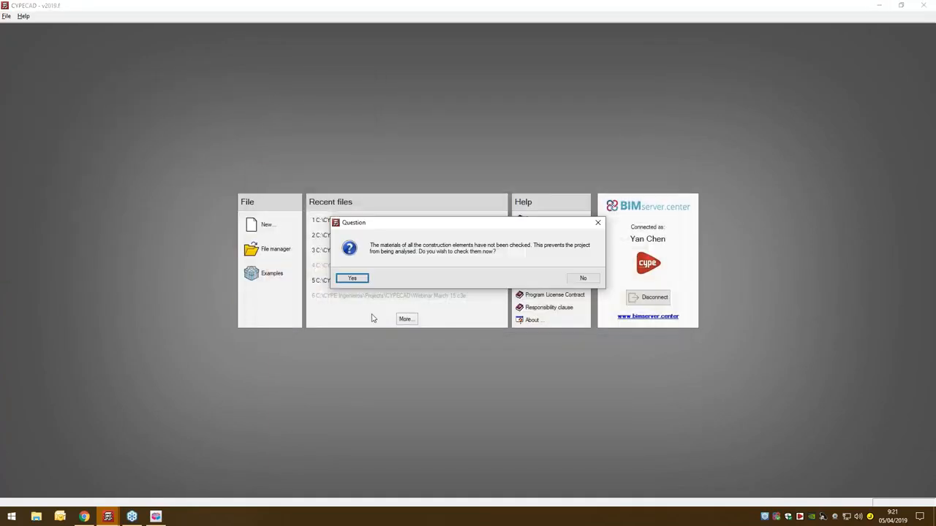
- Check and accept the masonry properties of Fachada caravista, Tabique 12 cm, Tabique 20 cm and Tabique 13 cm
click(352, 279)
double_click(408, 187)
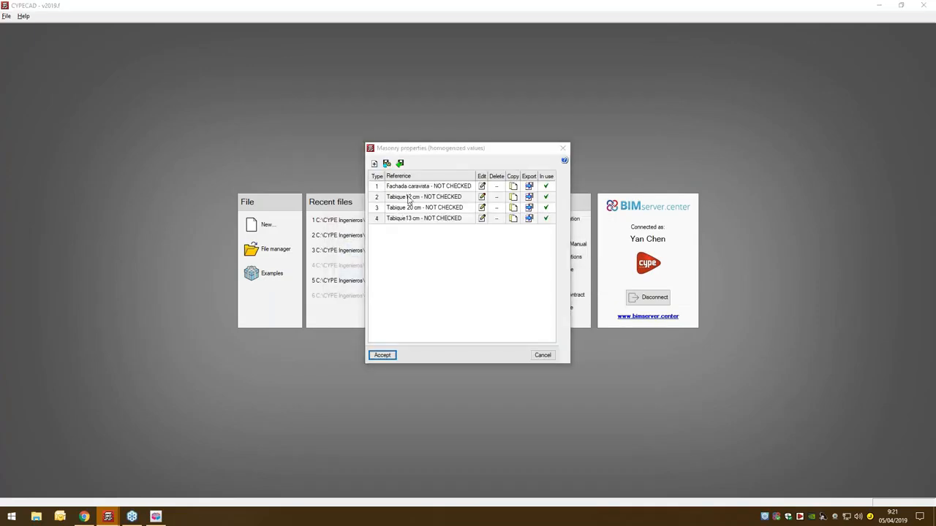
click(394, 360)
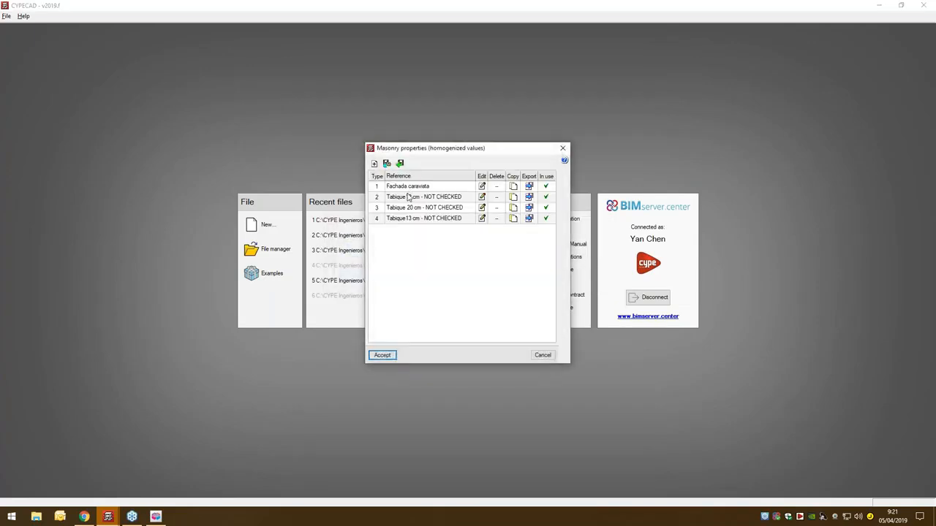
double_click(408, 197)
click(392, 357)
double_click(418, 210)
click(393, 357)
double_click(430, 221)
click(393, 357)
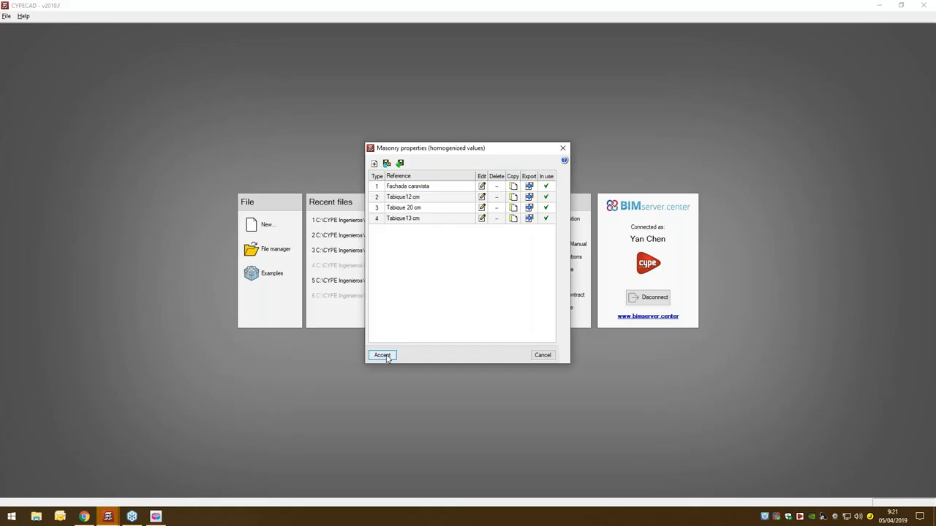
click(384, 356)
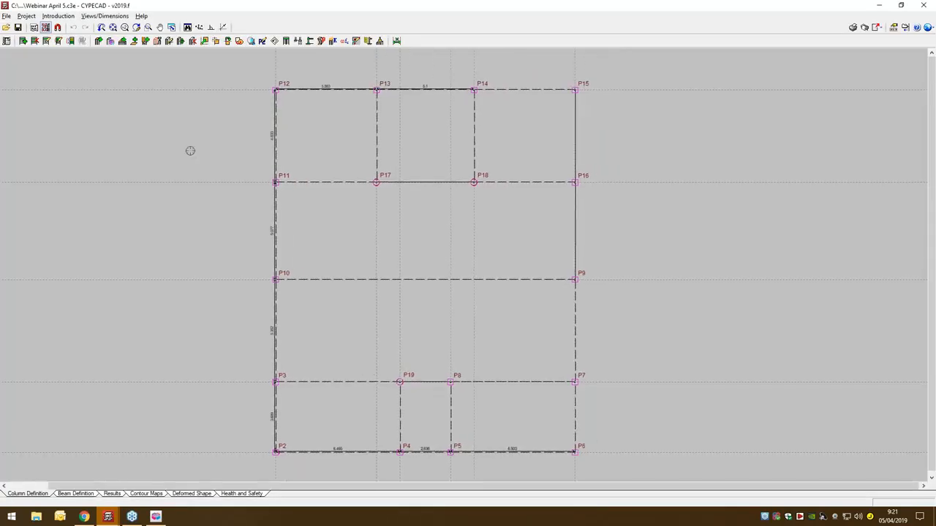
middle_drag(194, 374, 218, 366)
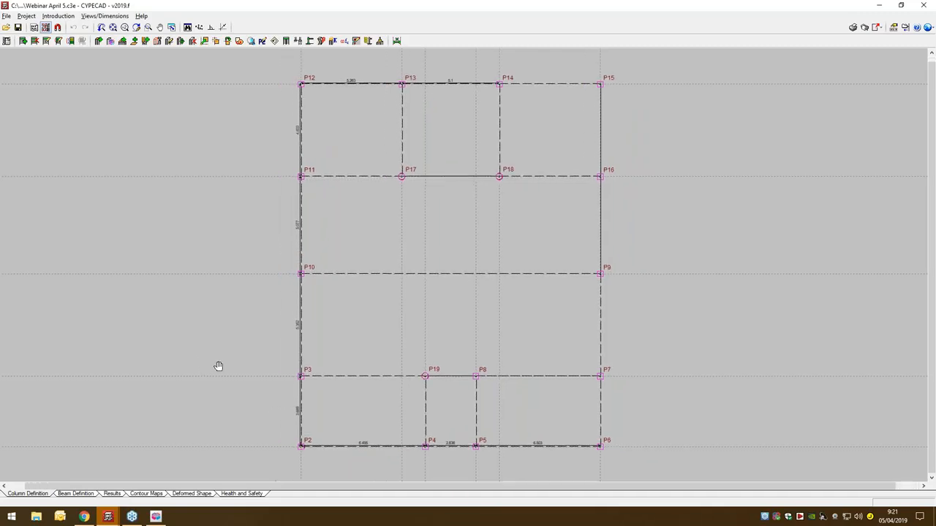
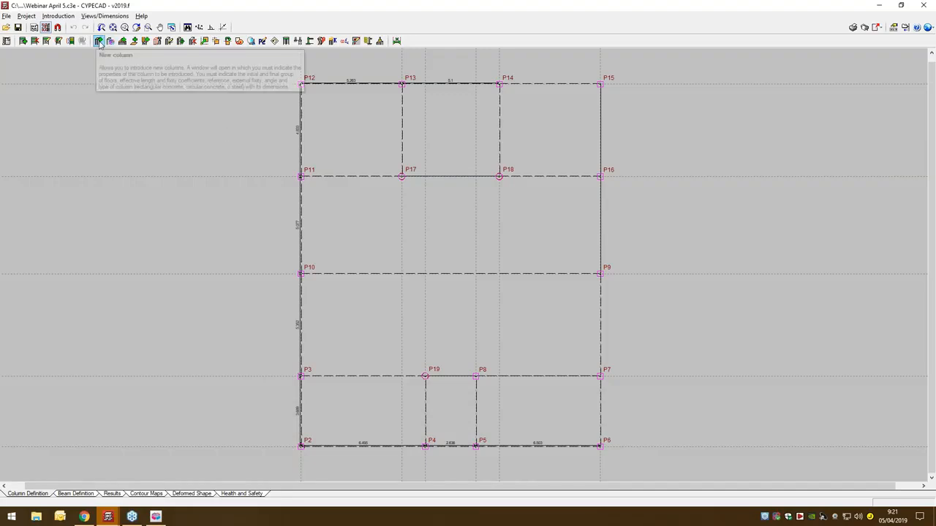
- Open circular column P17 for editing and bring up the section type of its Floor 5 length
click(58, 16)
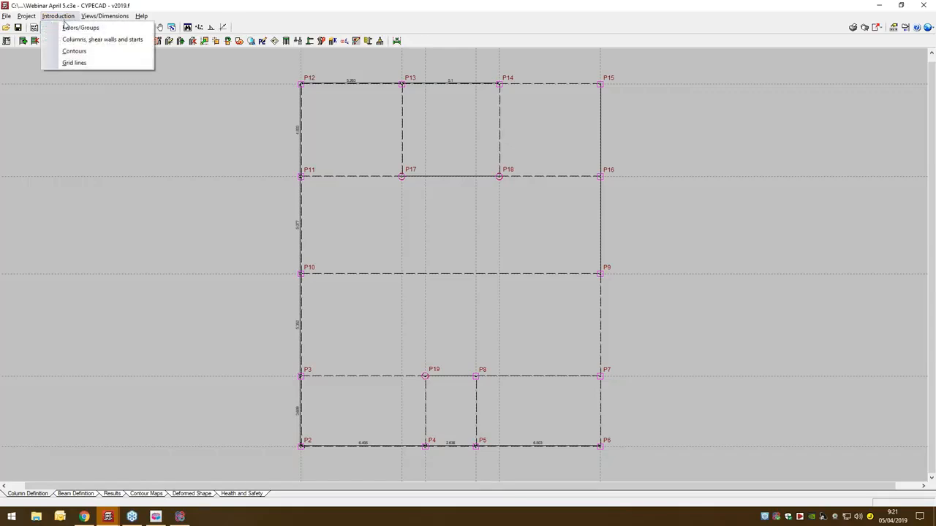
click(81, 39)
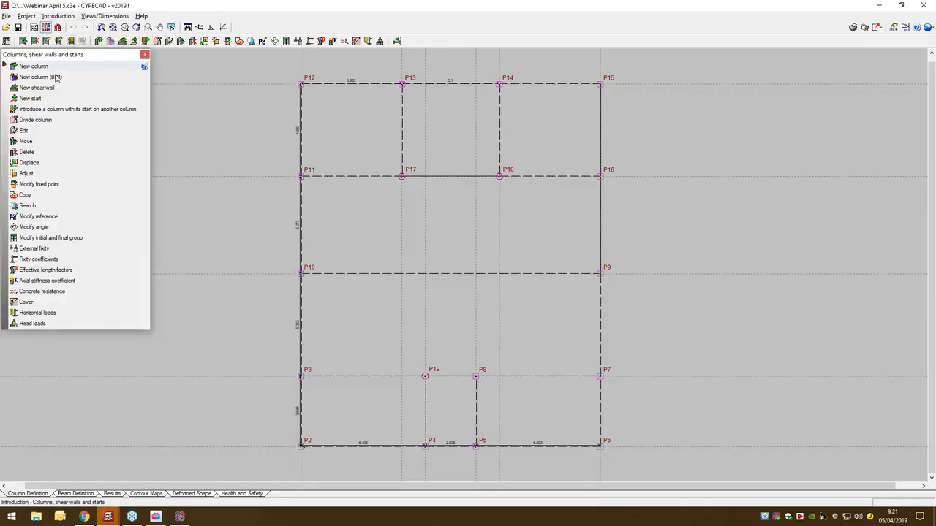
click(44, 131)
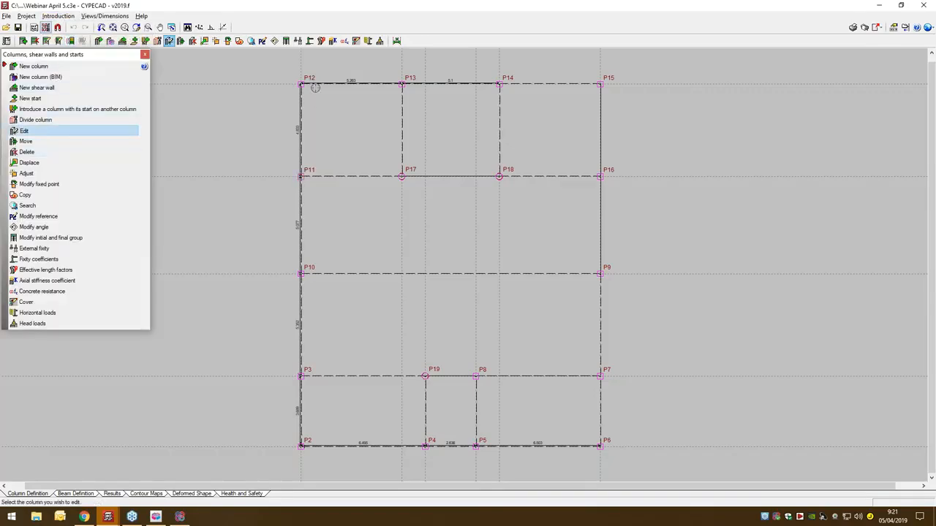
click(403, 177)
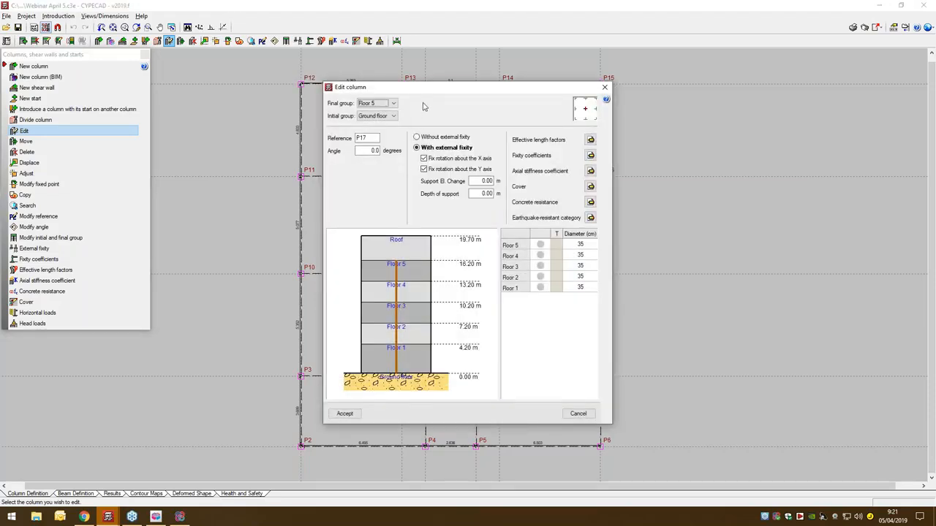
drag(424, 94, 400, 97)
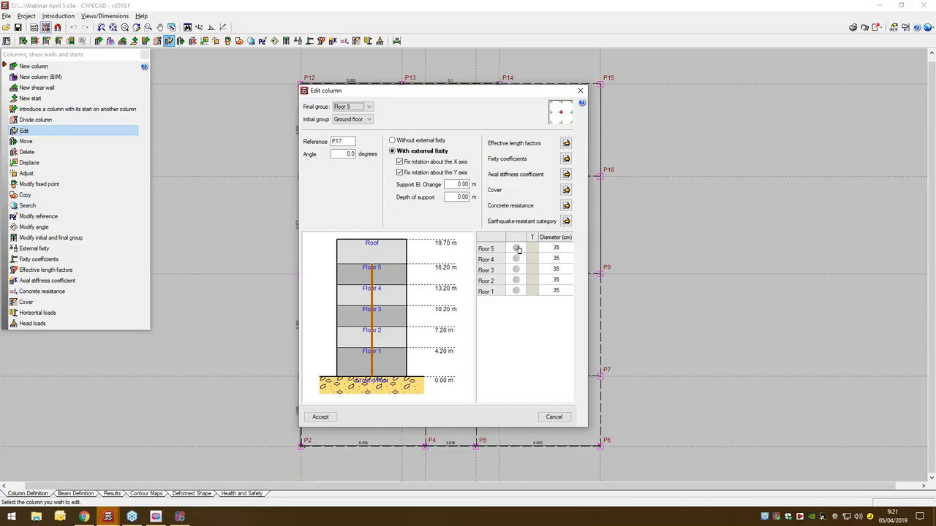
click(517, 249)
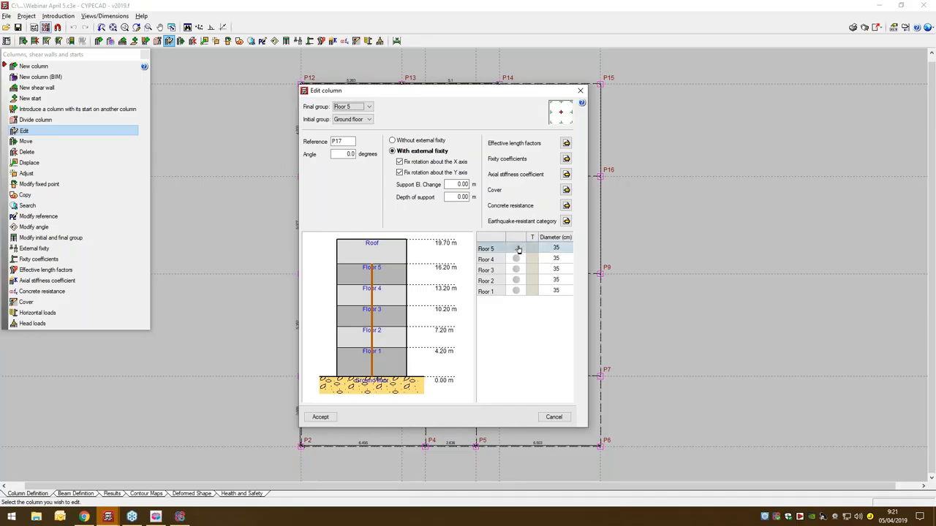
drag(320, 89, 325, 149)
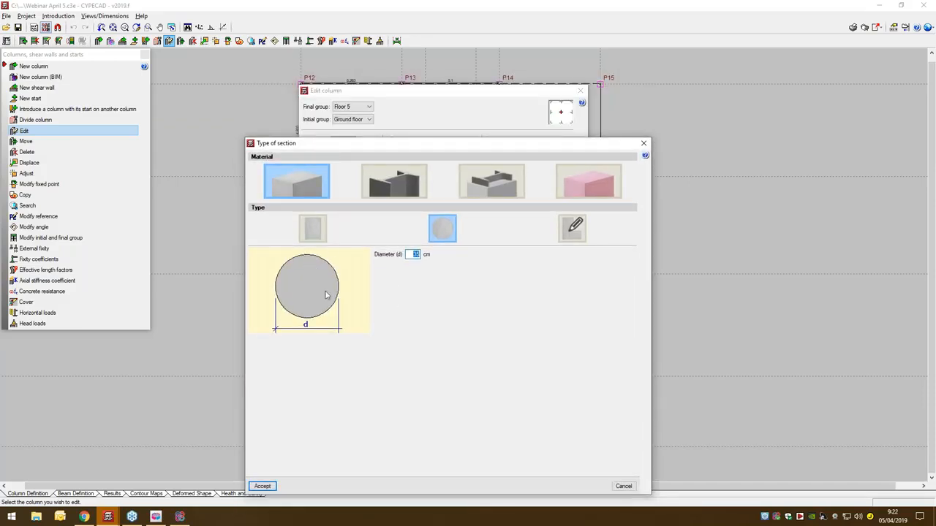
- Look through the rectangular concrete and steel section options, keep P17's circular concrete section and accept the column
click(312, 229)
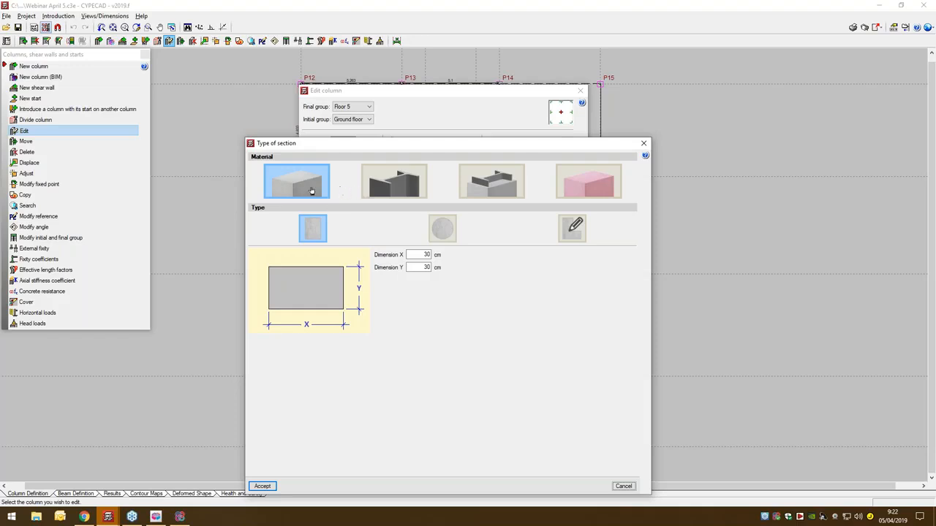
click(413, 186)
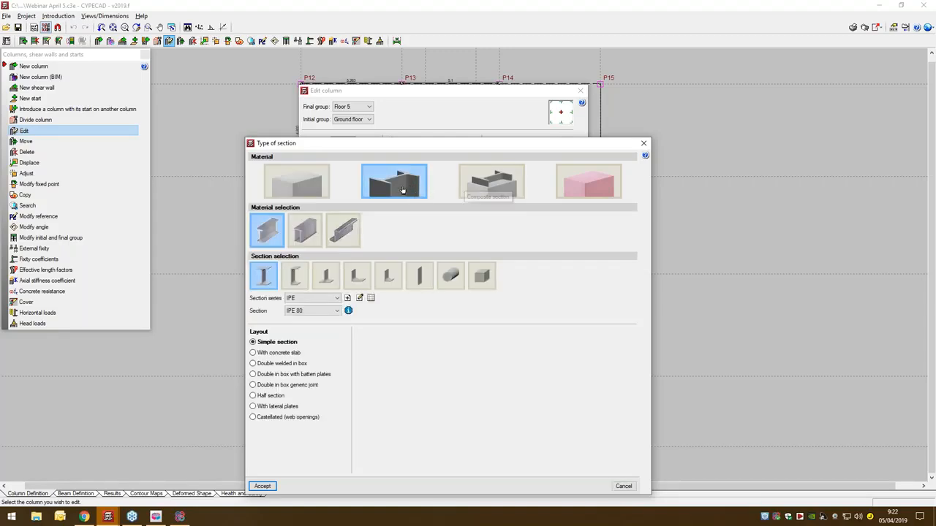
click(268, 188)
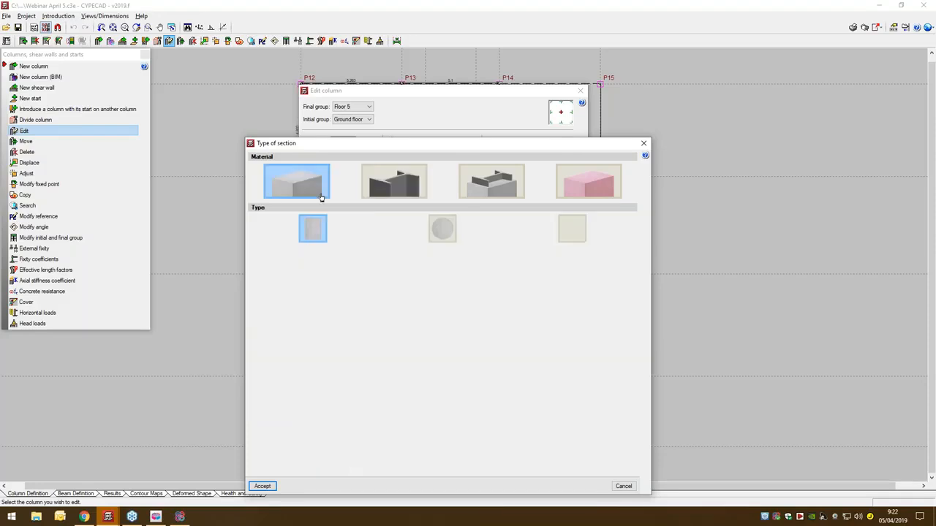
click(441, 228)
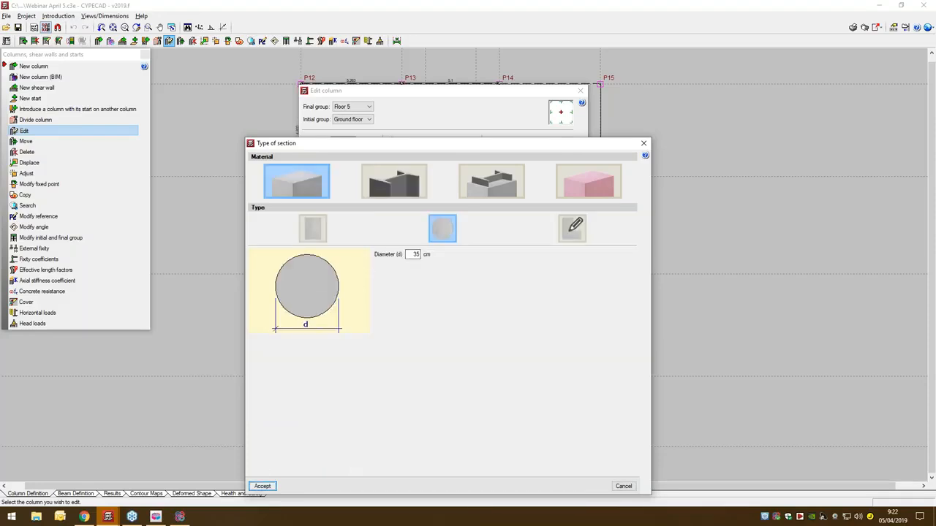
click(260, 487)
click(332, 417)
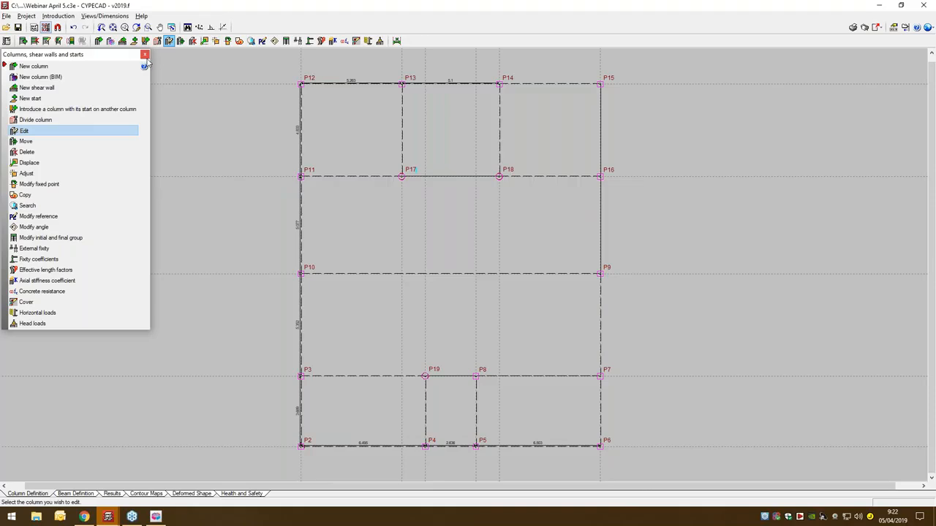
click(145, 56)
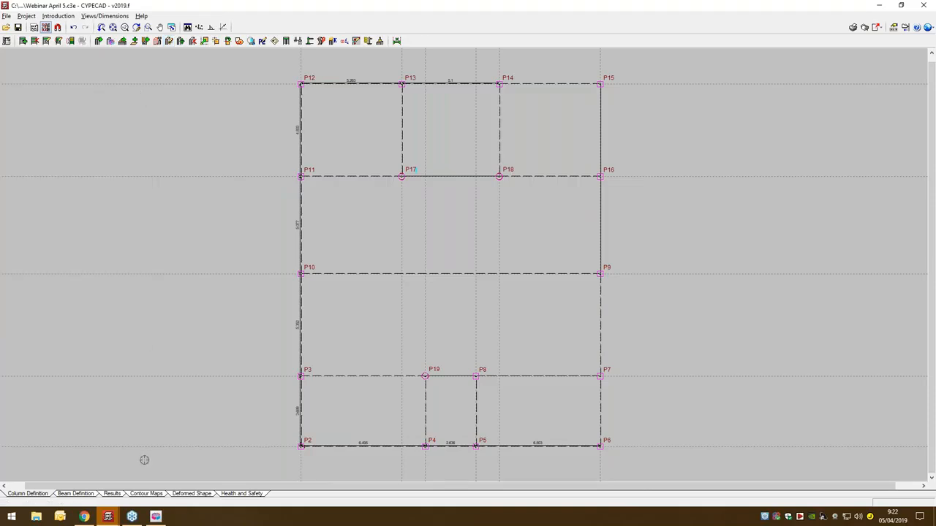
- Switch to the beam definition stage and examine the building's columns in the 3D view
click(64, 494)
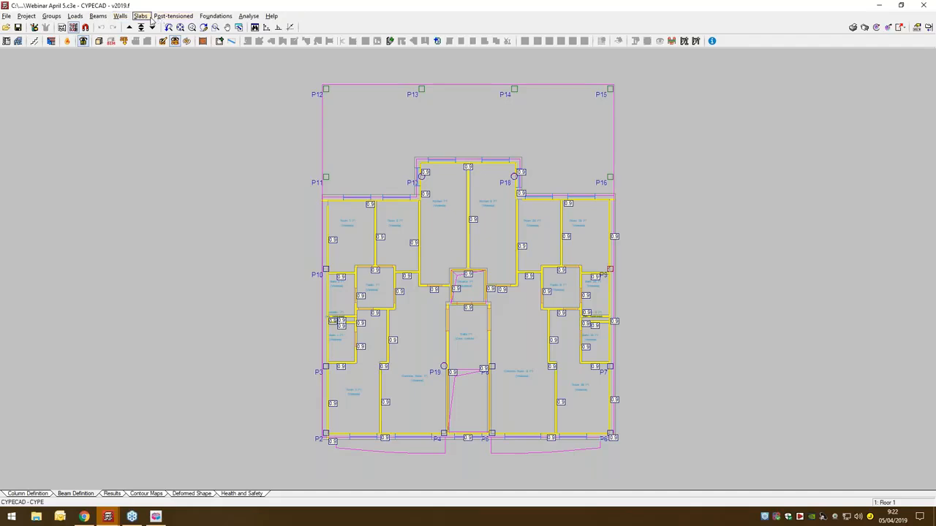
click(100, 42)
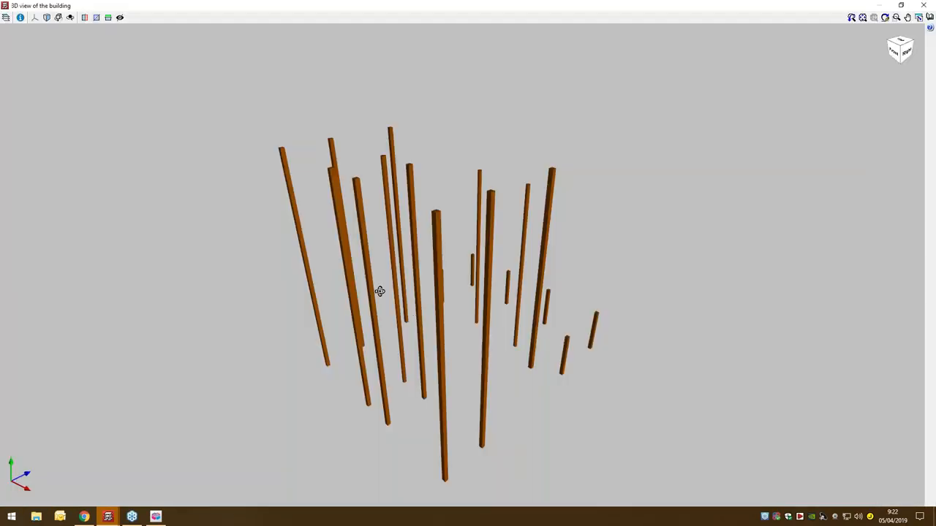
drag(379, 290, 588, 322)
click(923, 6)
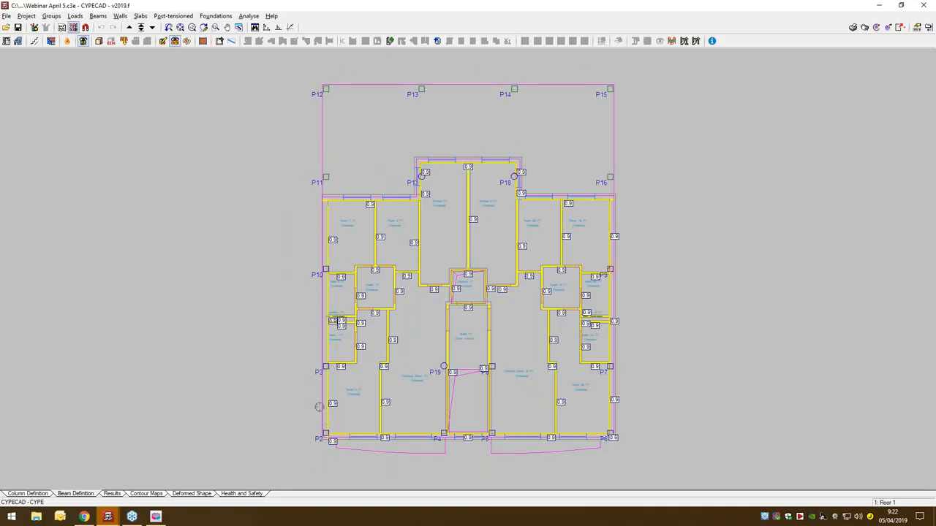
- Define a reinforced concrete wall W1 running from the ground floor up to Floor 5
middle_drag(528, 355, 492, 364)
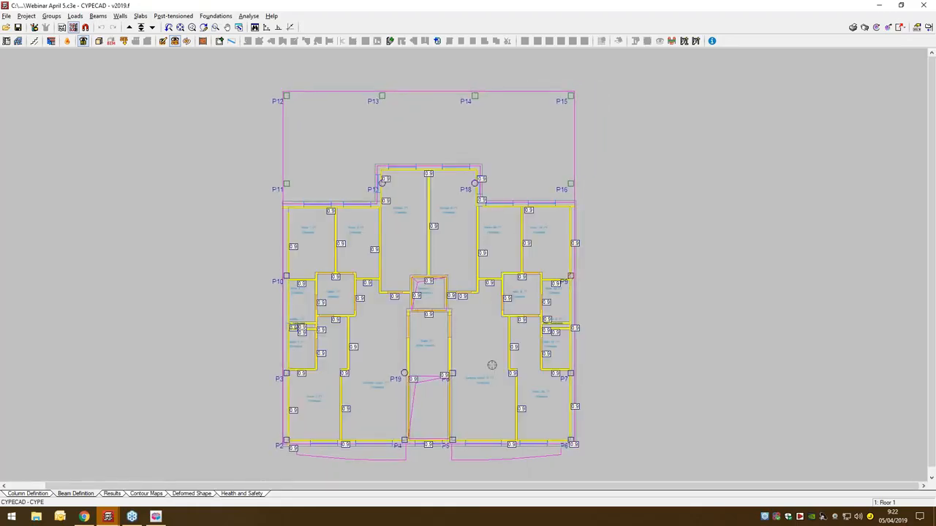
click(63, 29)
click(120, 16)
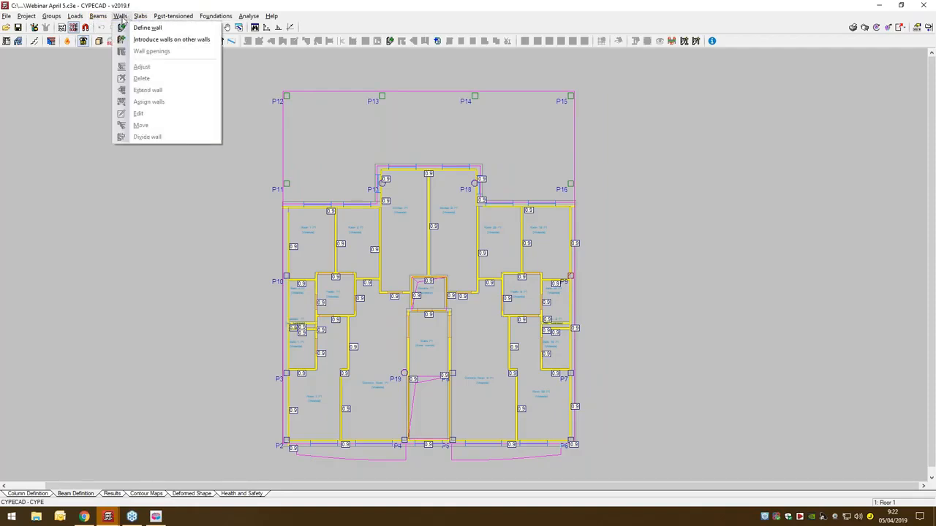
click(146, 28)
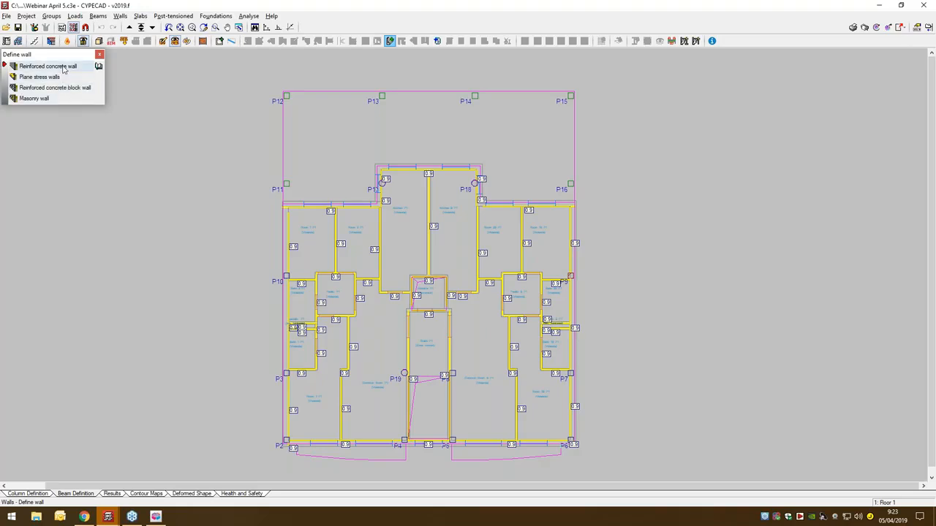
click(64, 69)
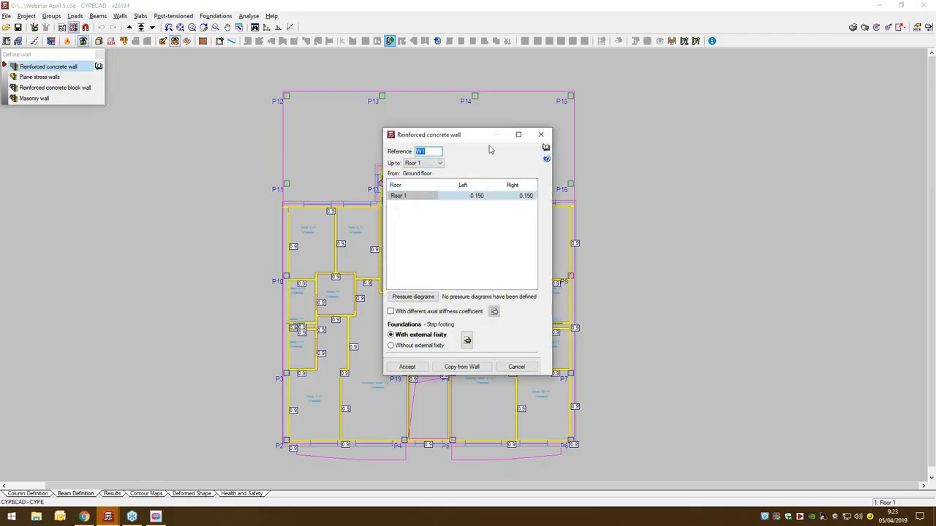
click(439, 163)
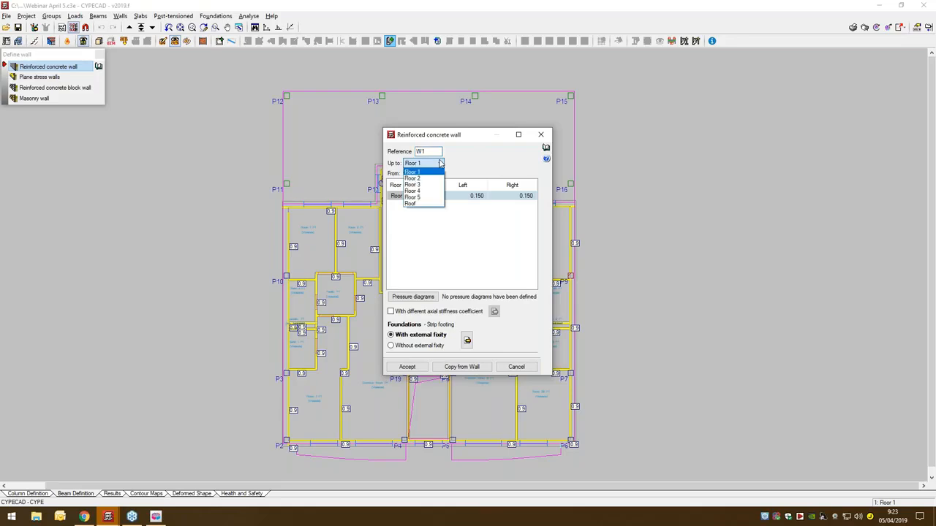
click(433, 197)
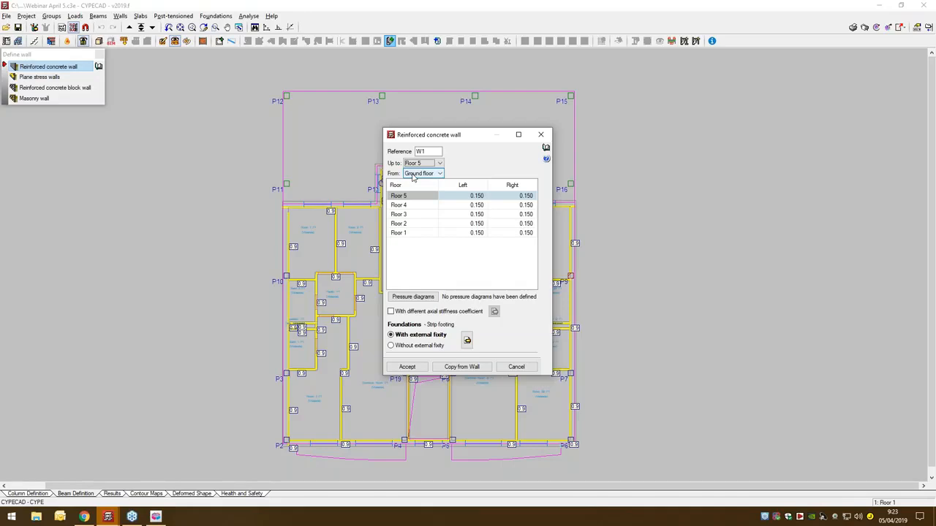
- Set the wall's left and right thicknesses to 0.1 m on Floors 1 to 5 and accept the wall definition
drag(454, 196, 459, 260)
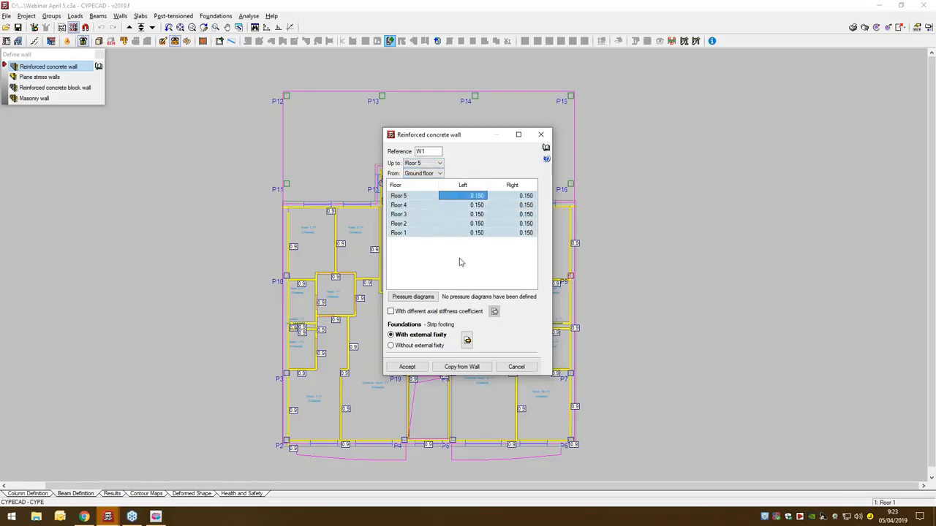
text(0)
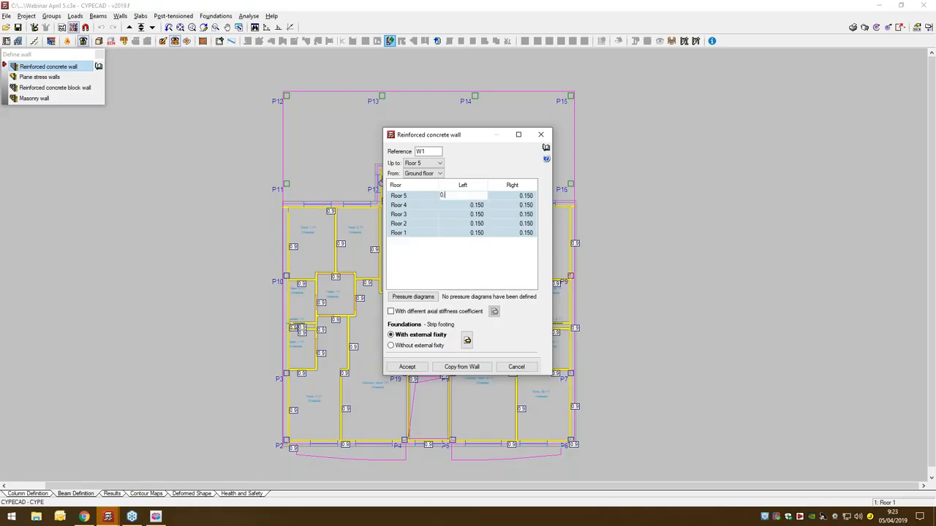
text(.1)
key(Return)
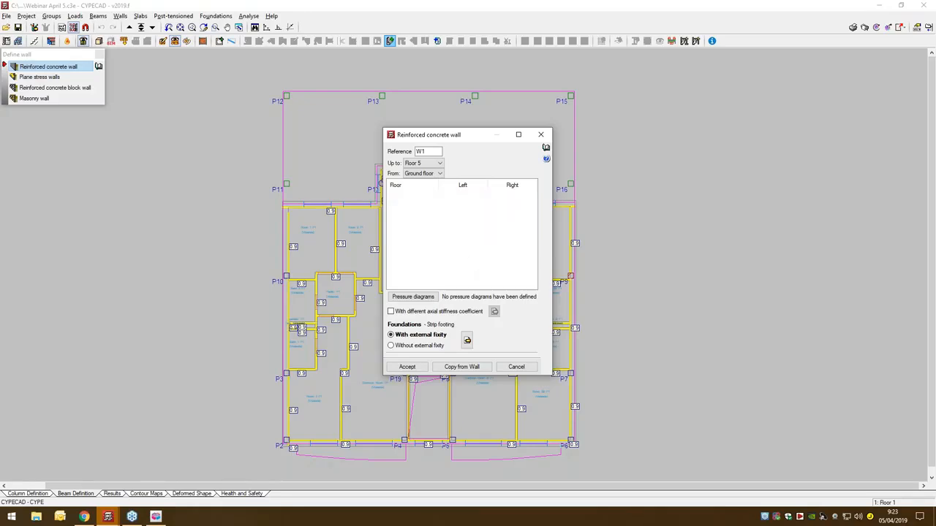
click(532, 195)
shift+click(510, 233)
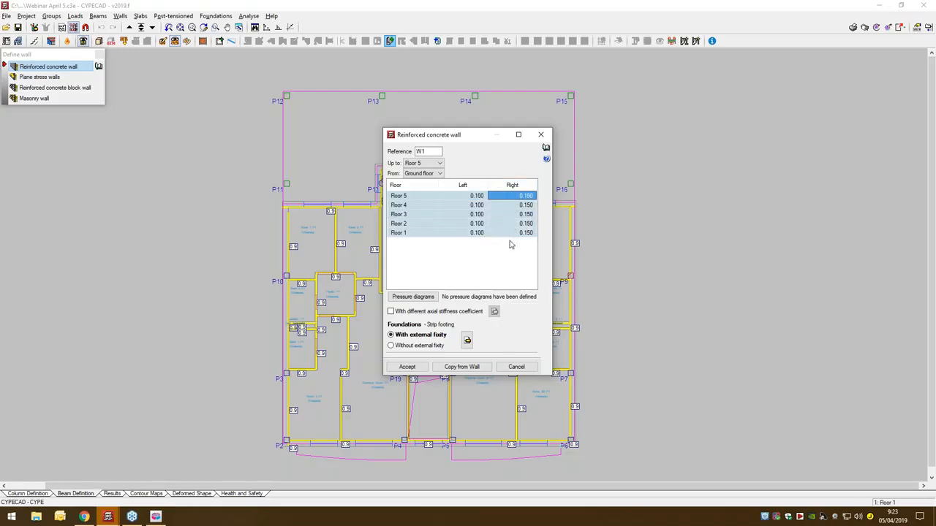
text(0)
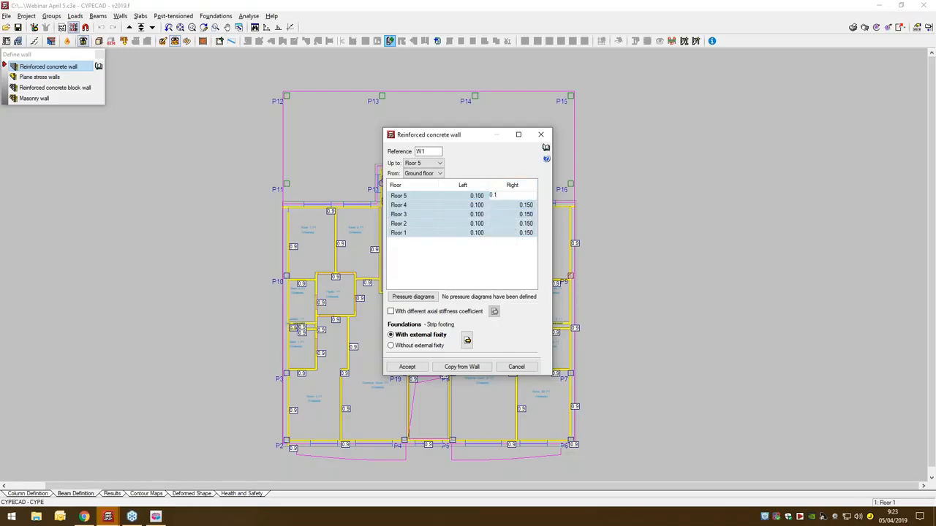
text(.1)
key(Return)
click(407, 367)
- Draw three connected orthogonal concrete walls along the left, upper and right sides of the Elevator P1 shaft, leaving the stair side open
scroll(415, 308, up, 8)
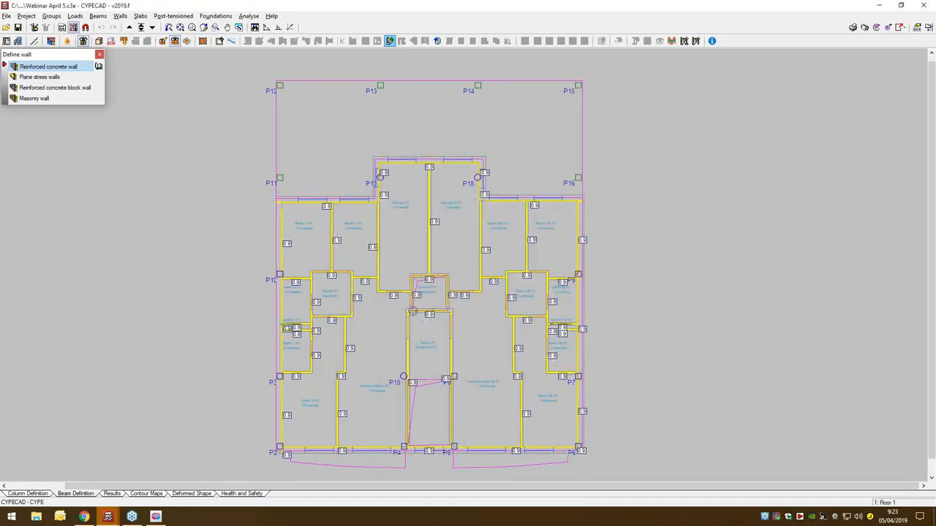
scroll(414, 314, up, 3)
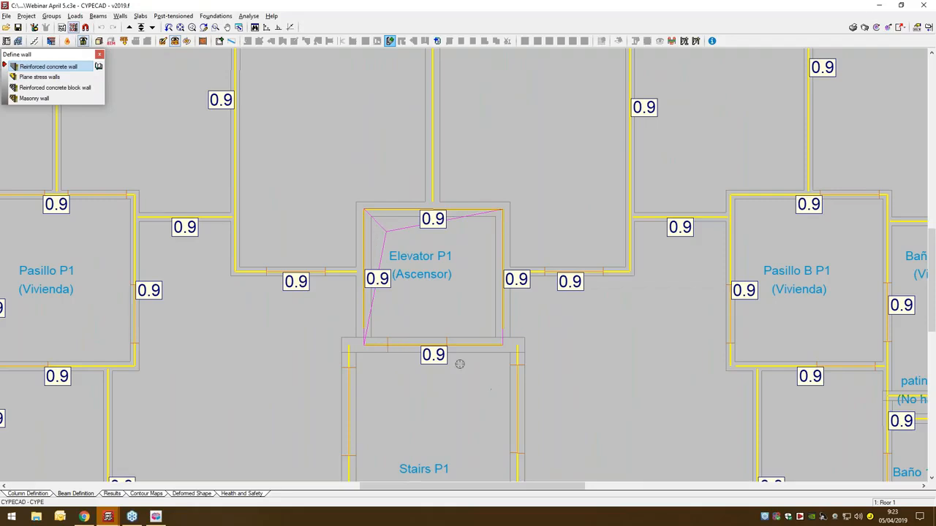
click(362, 348)
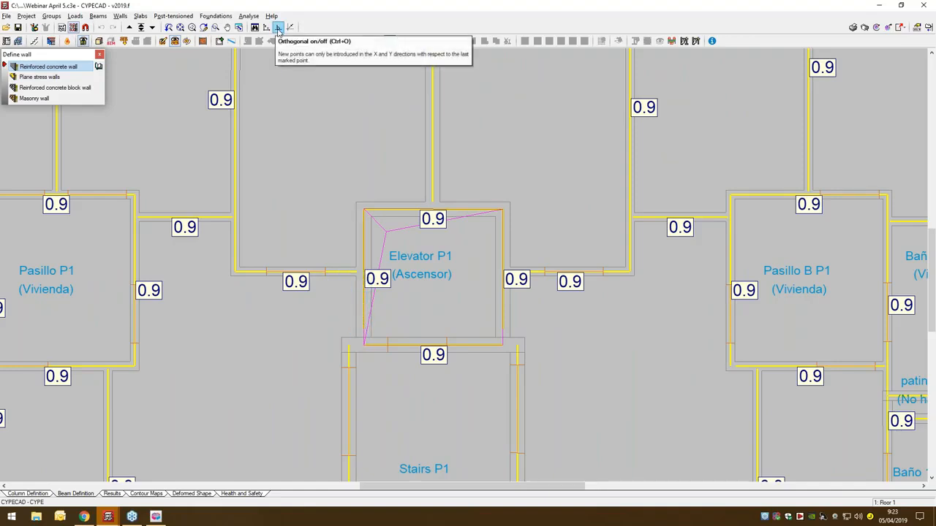
click(278, 27)
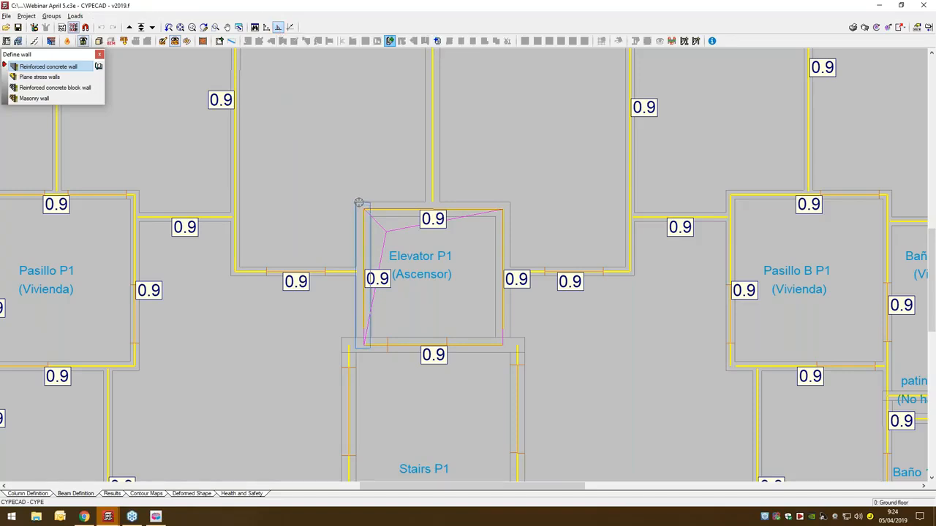
click(360, 204)
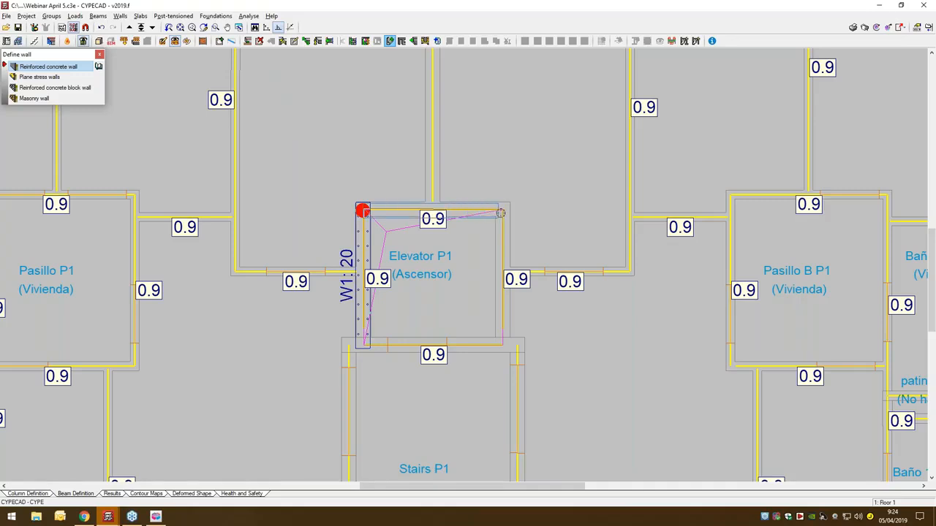
click(510, 211)
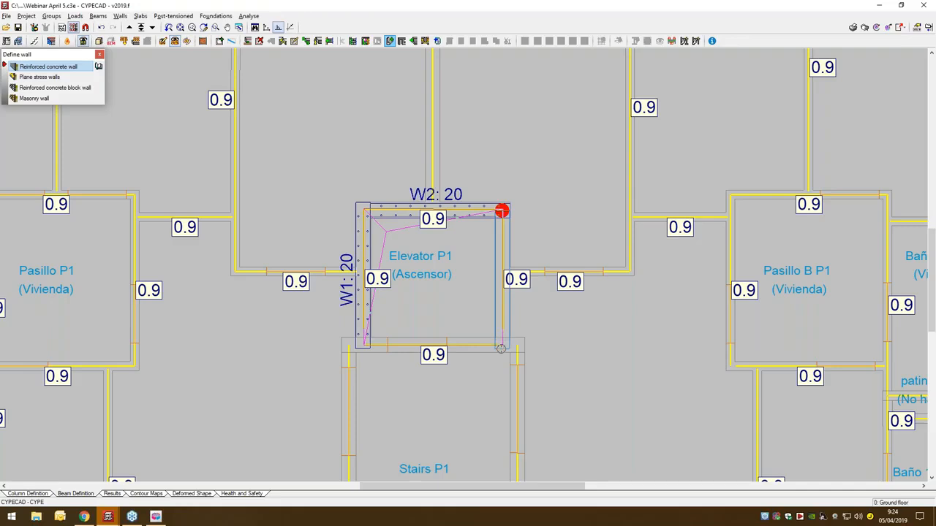
click(500, 349)
right_click(589, 315)
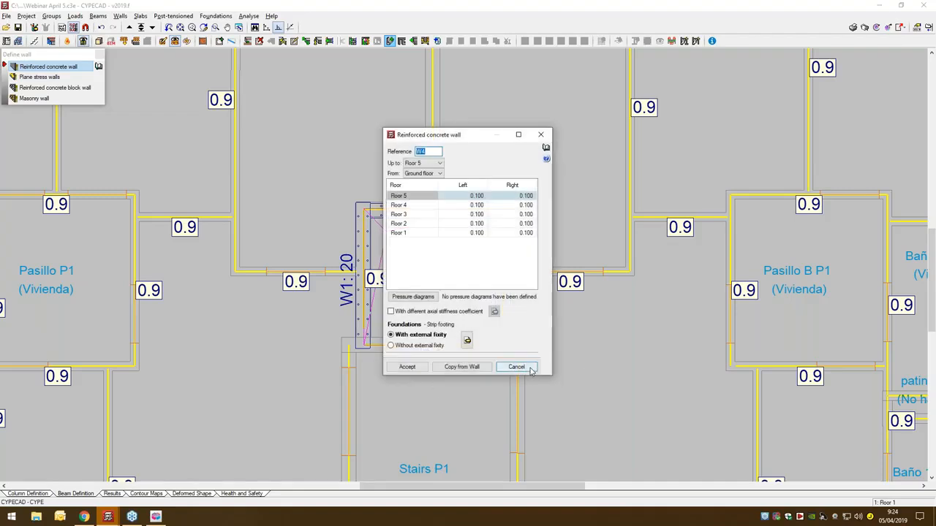
click(516, 367)
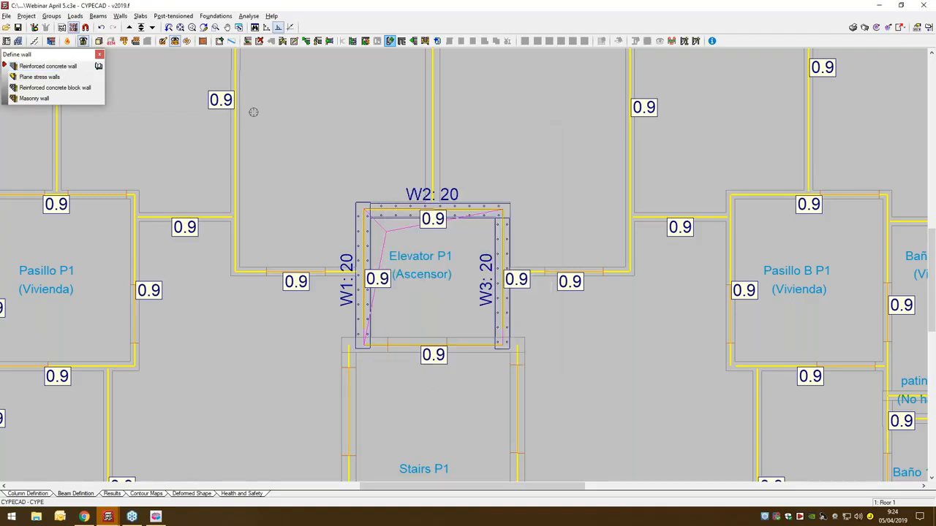
- Finish the wall definition and examine the elevator shaft walls from several angles in the 3D view of the building
click(100, 55)
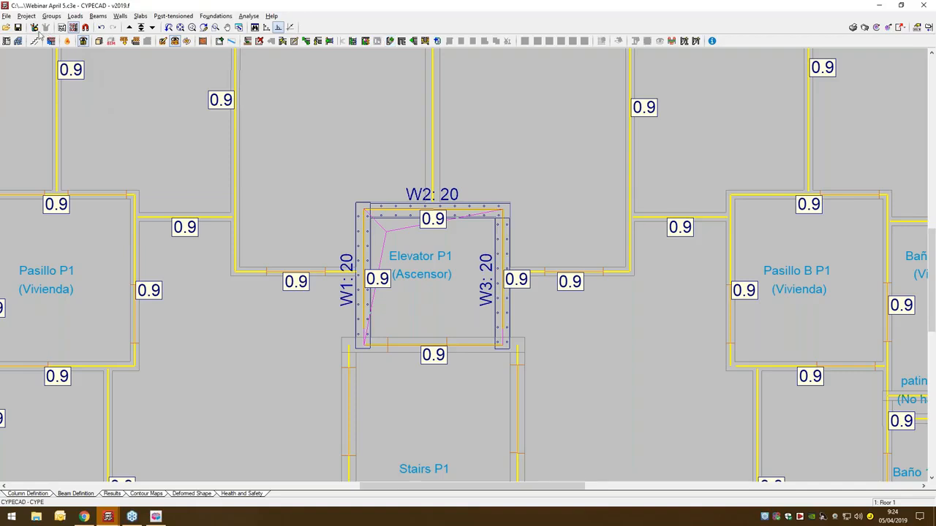
click(98, 44)
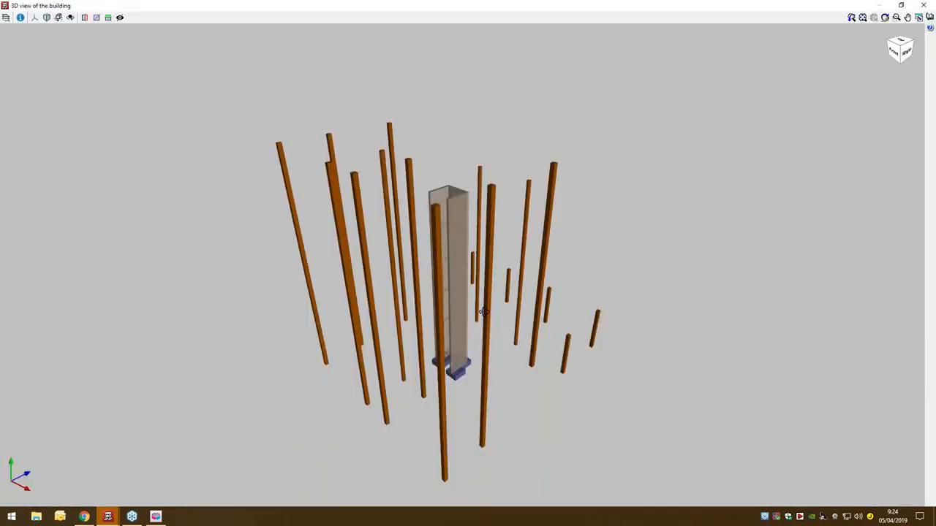
drag(484, 312, 472, 324)
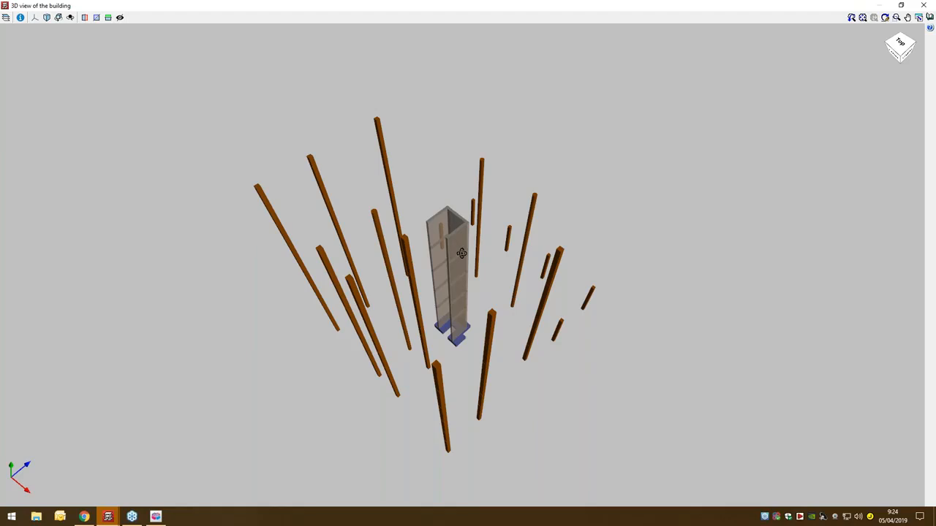
drag(478, 254, 493, 240)
click(932, 3)
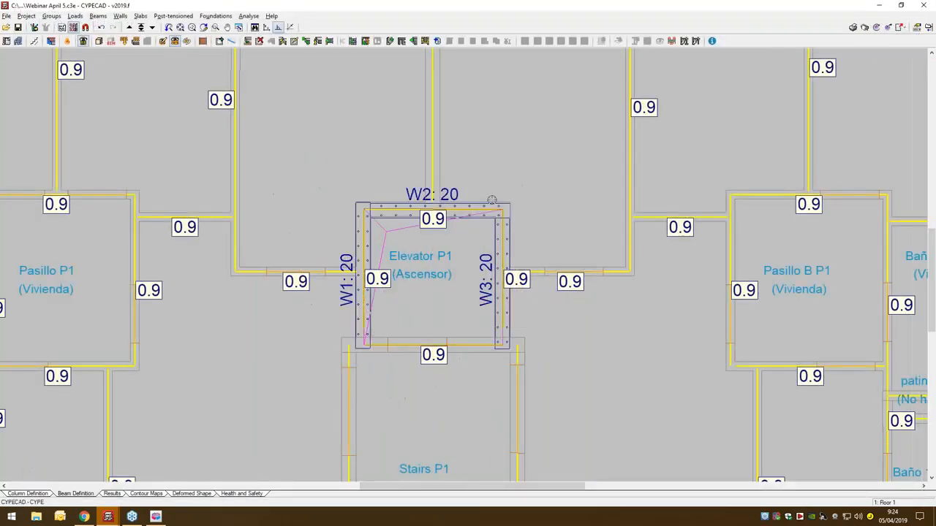
- Define a flush beam 30 cm wide across the open stair side of the elevator shaft, between walls W1 and W3
click(104, 16)
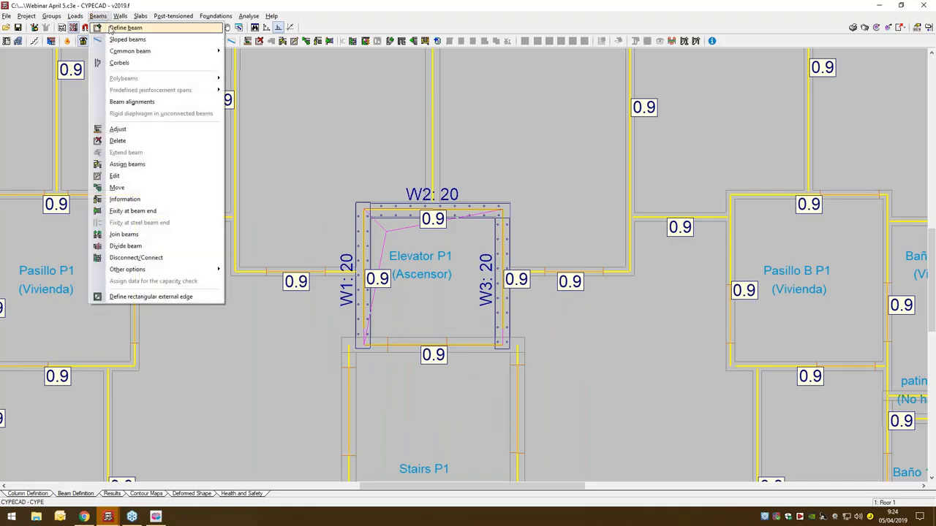
click(110, 27)
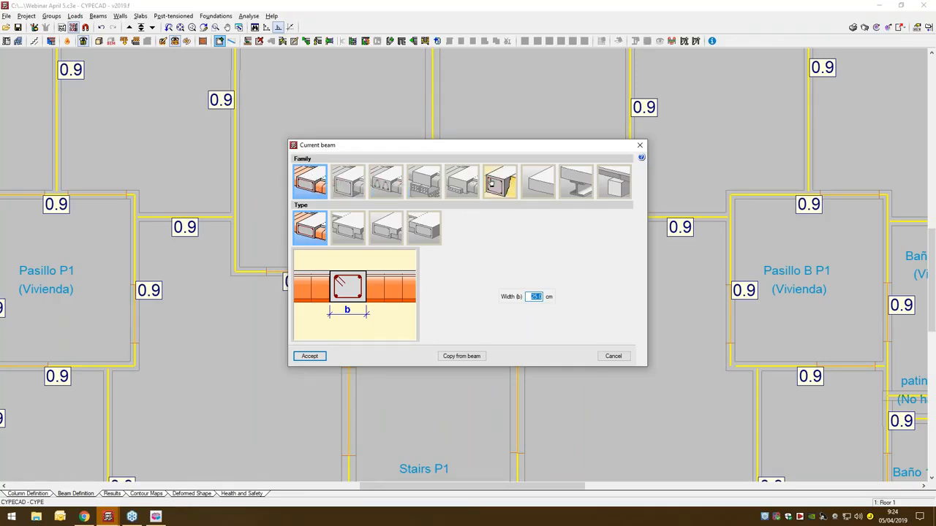
click(315, 175)
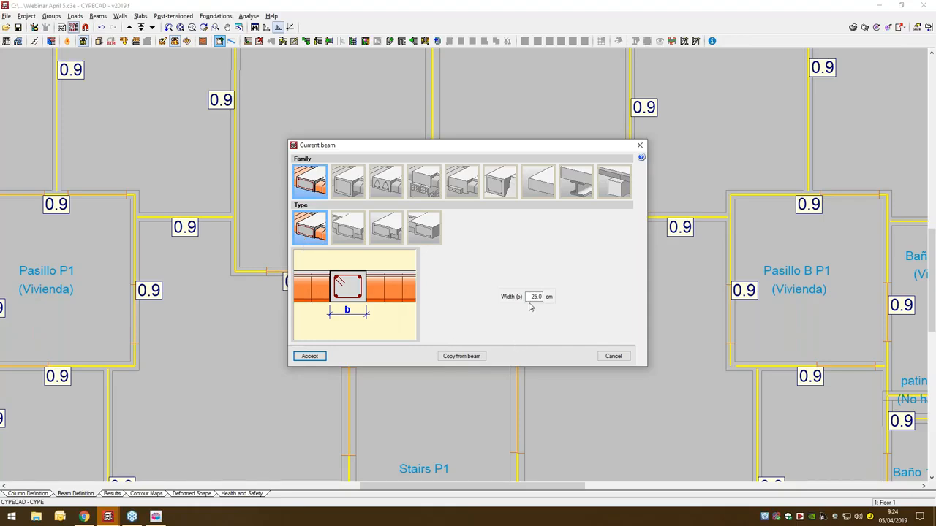
drag(530, 297, 548, 297)
click(306, 360)
click(363, 344)
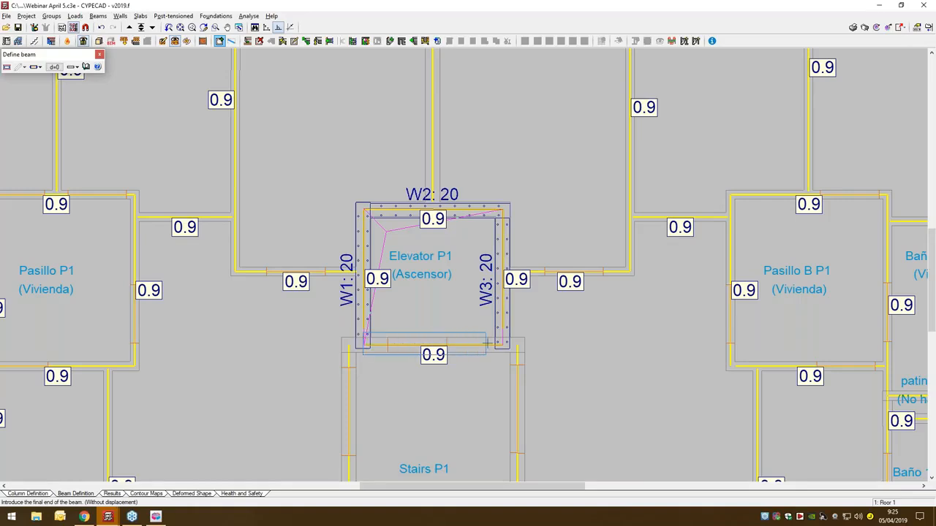
click(499, 341)
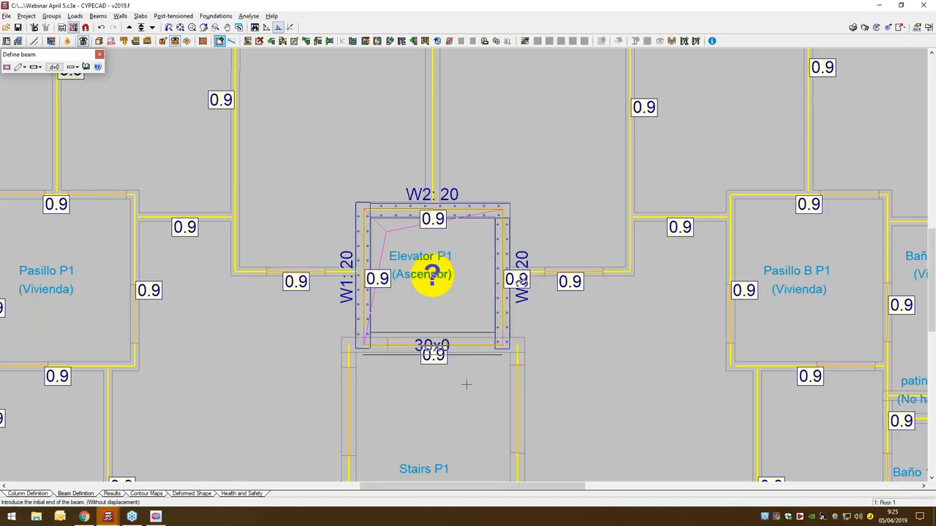
- Draw 30 cm wide flush beams around the building perimeter, connecting corner columns P2, P12, P15 and P6 and closing back at P2
scroll(467, 384, down, 5)
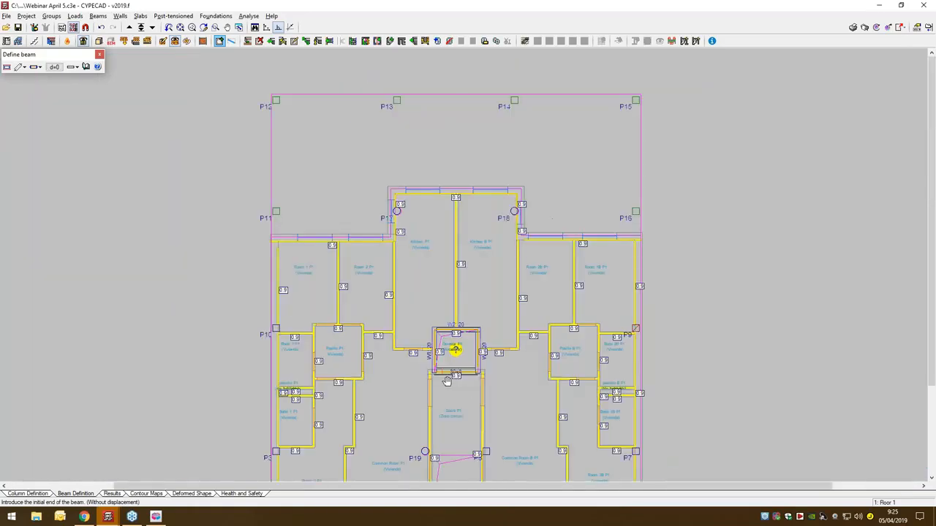
scroll(447, 380, down, 2)
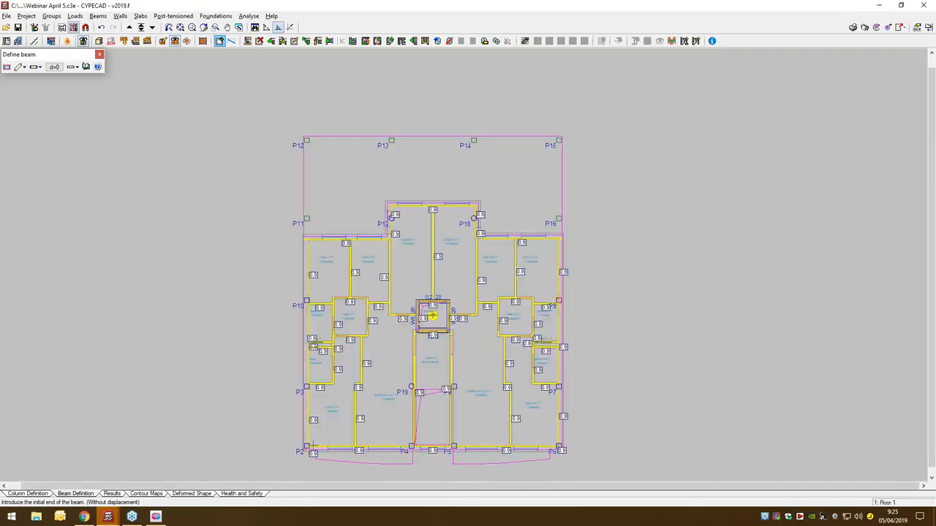
click(306, 446)
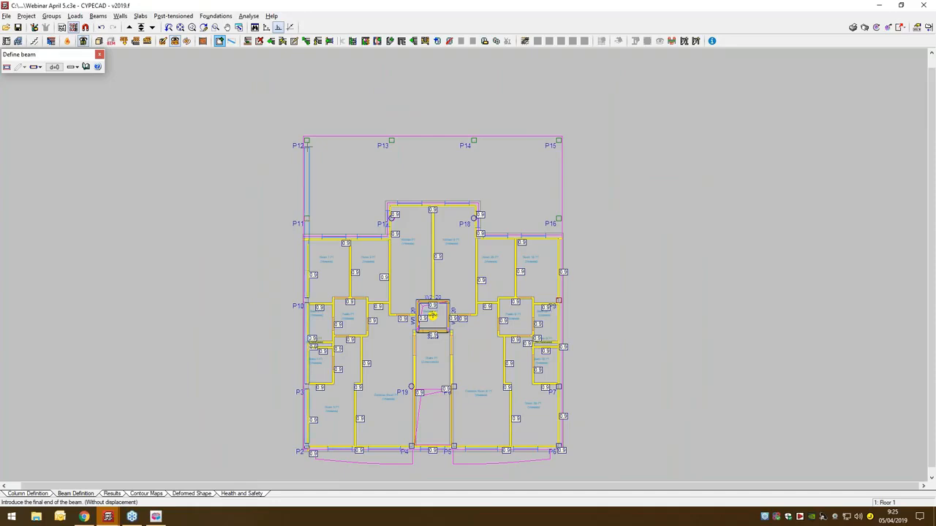
click(306, 139)
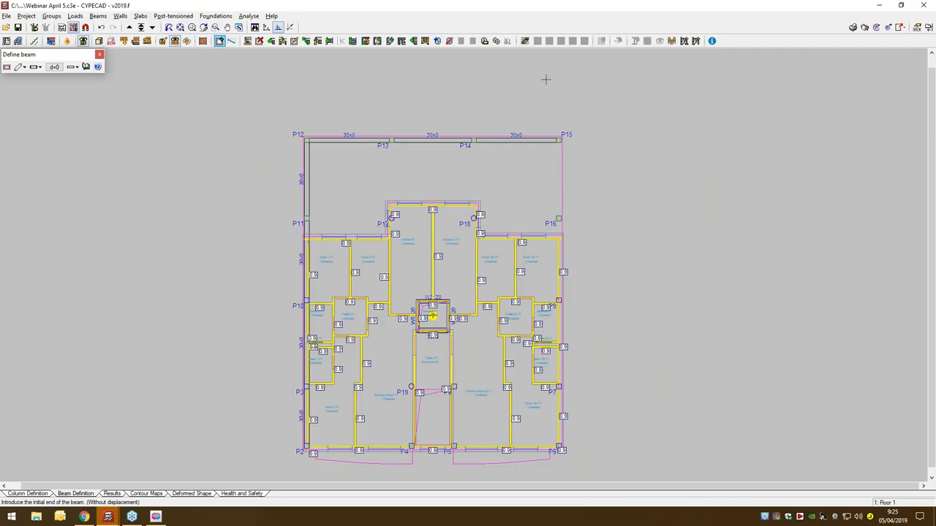
click(558, 139)
click(558, 448)
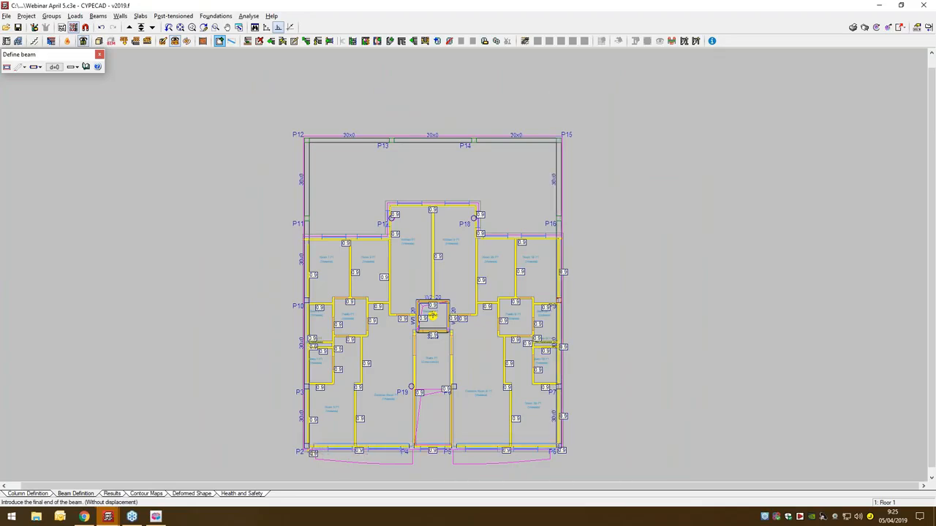
click(308, 448)
right_click(293, 449)
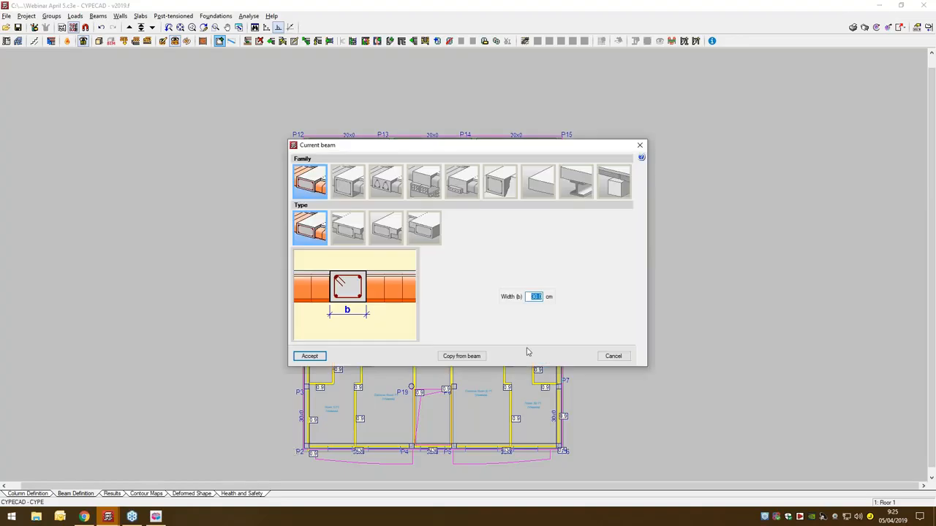
click(614, 356)
mouse_move(605, 431)
middle_down()
mouse_move(588, 410)
mouse_move(610, 406)
mouse_move(614, 415)
middle_up()
scroll(579, 399, up, 2)
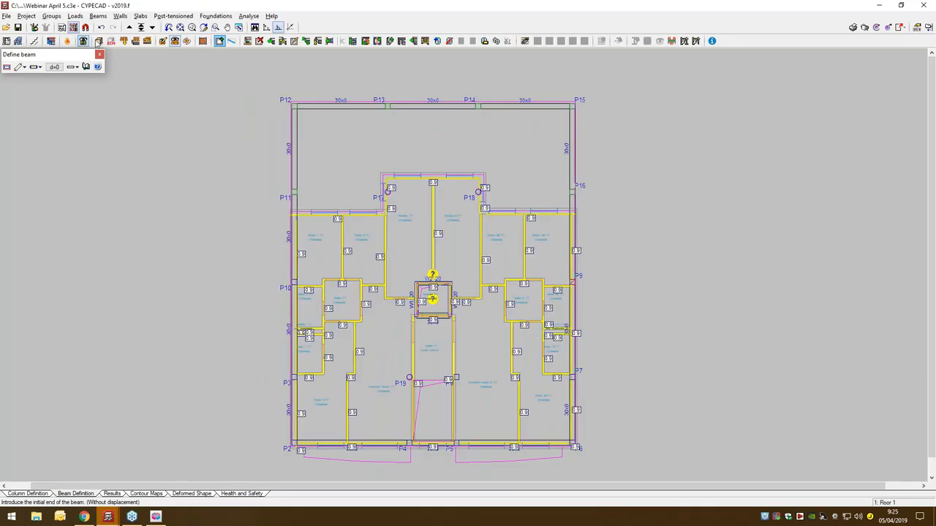
- Delete the slab panel inside the elevator shaft to form an opening
click(140, 16)
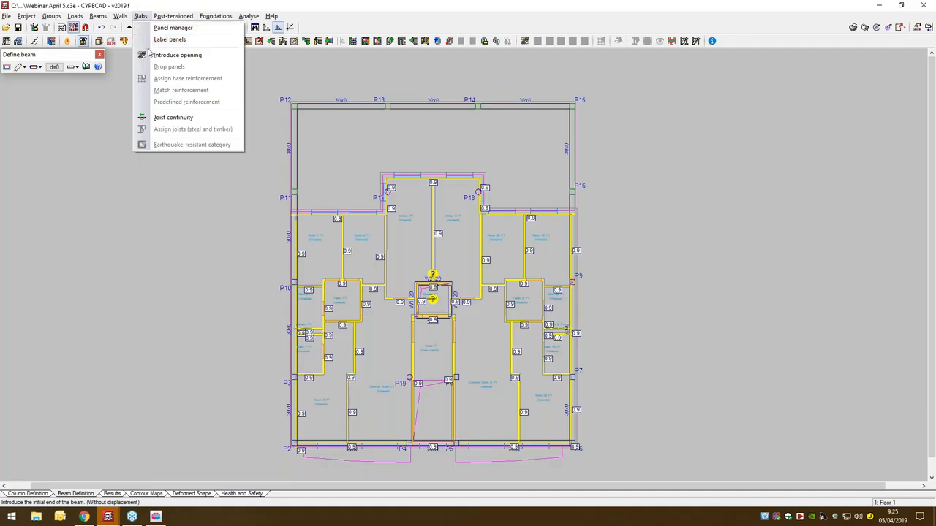
click(156, 28)
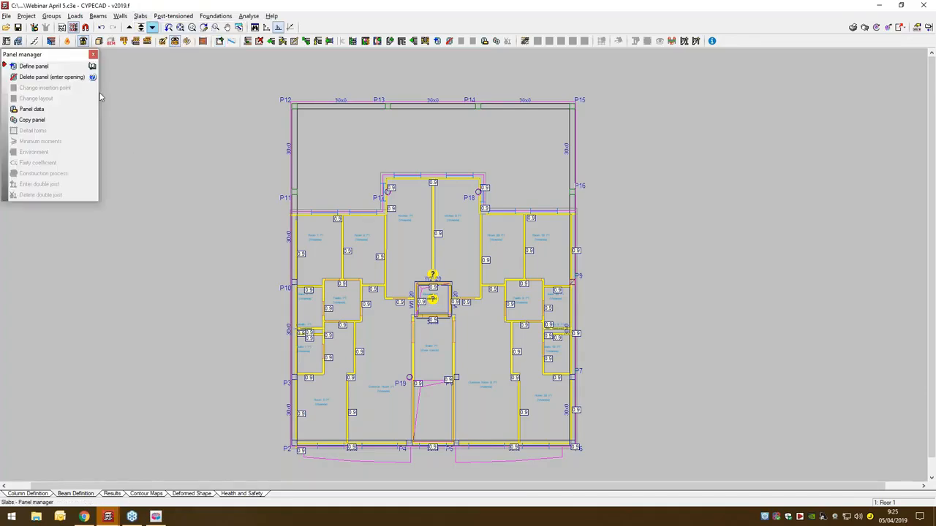
click(41, 77)
scroll(433, 294, up, 2)
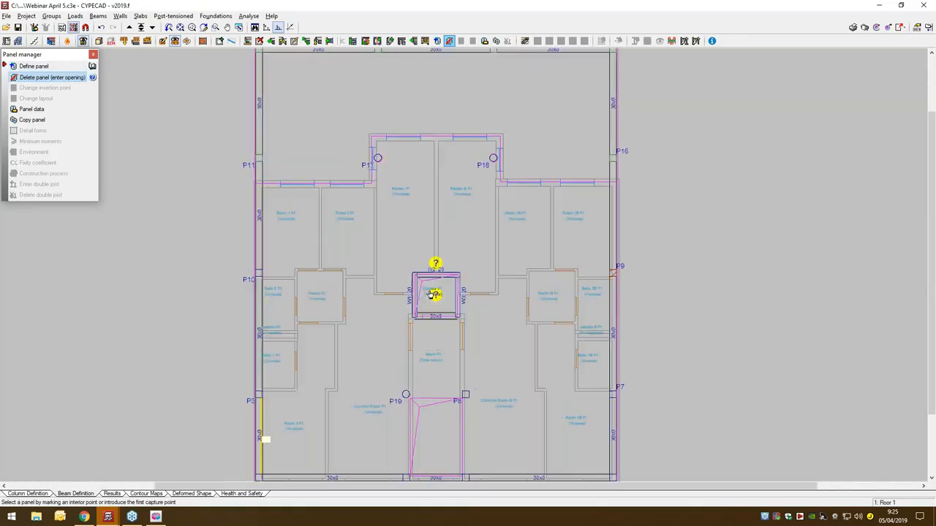
scroll(433, 294, up, 2)
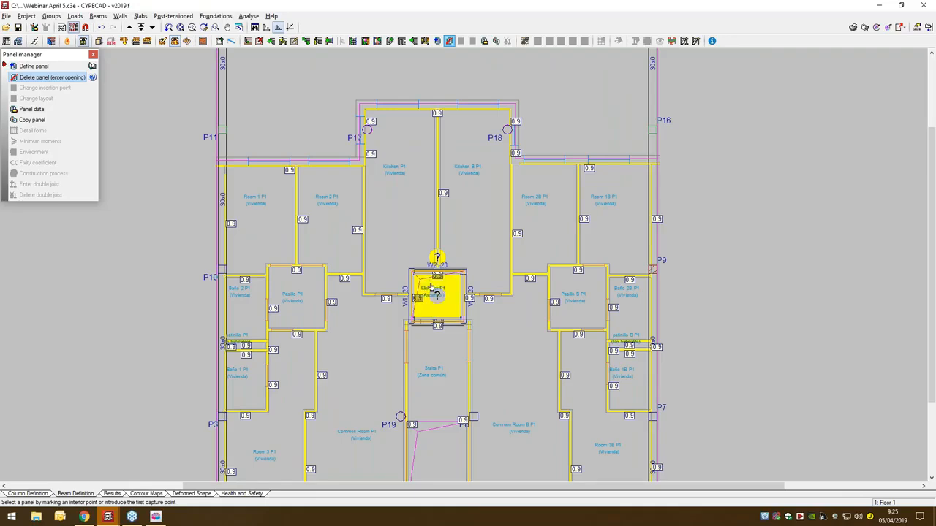
click(435, 293)
scroll(415, 312, down, 2)
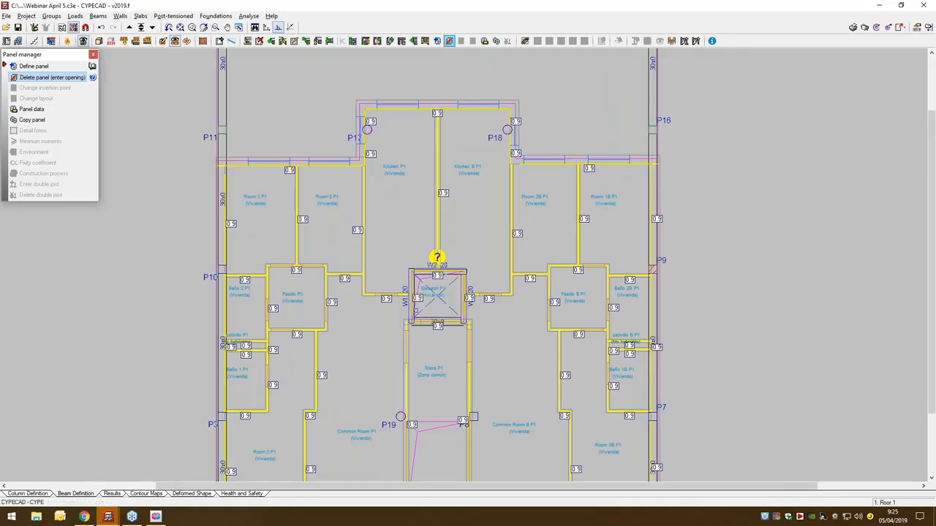
- Define a new waffle slab panel using the lost polystyrene form FOREL 27(30)_n12
click(41, 68)
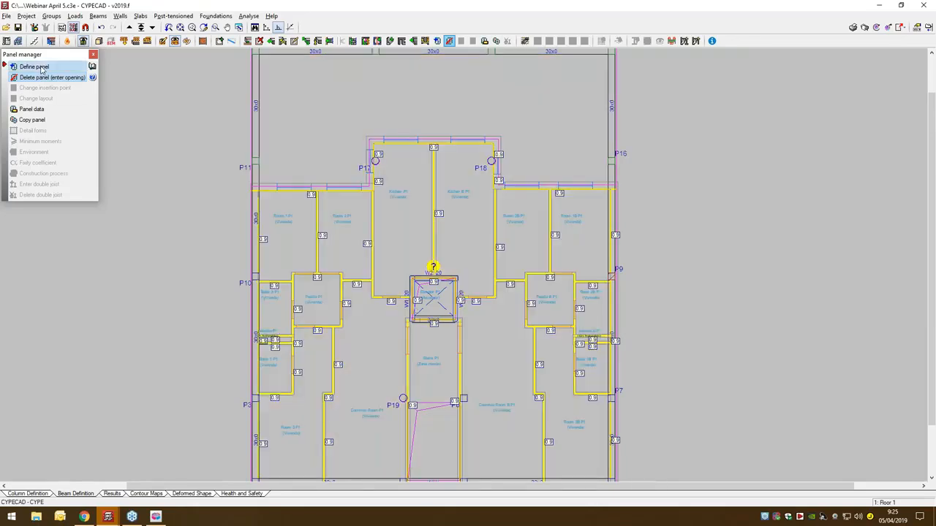
click(327, 192)
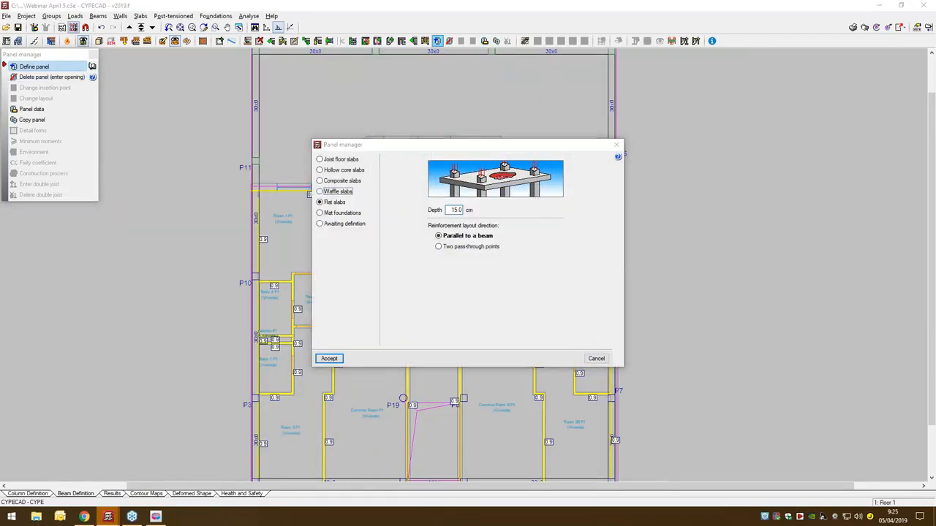
click(395, 342)
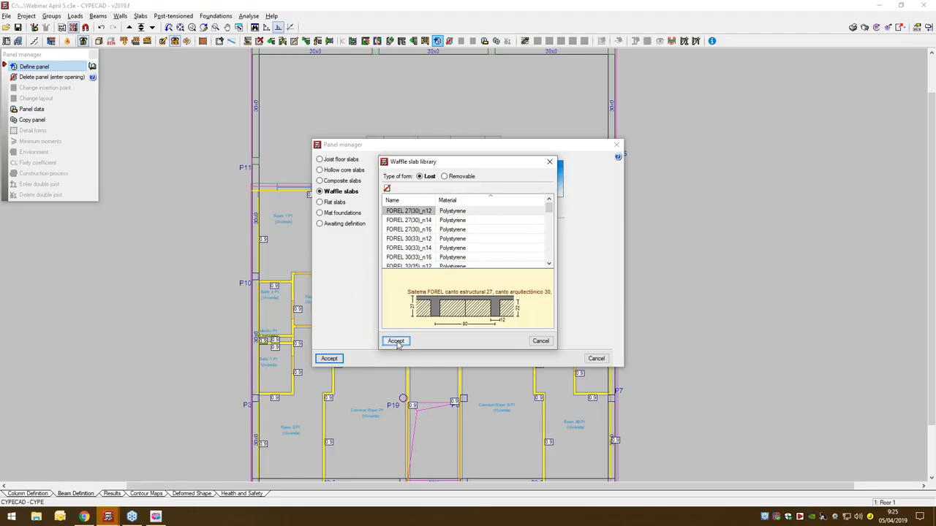
click(330, 359)
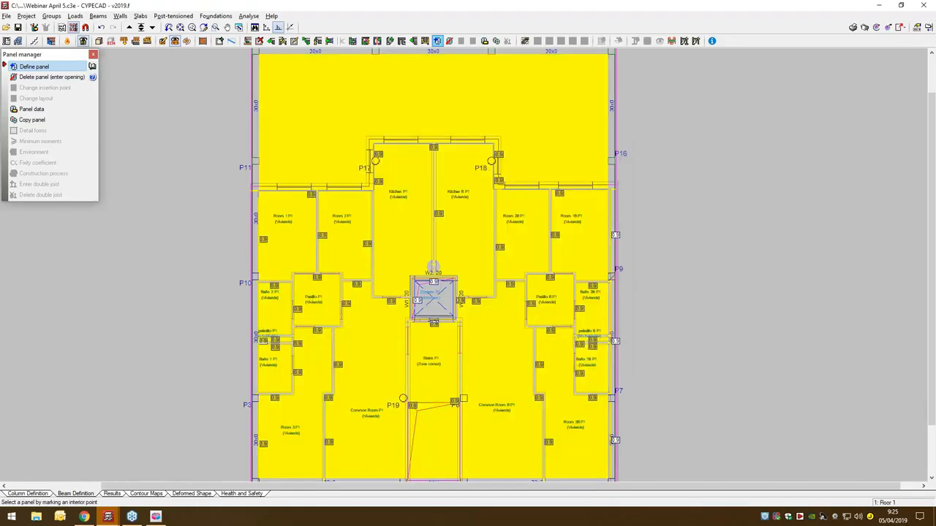
- Assign the waffle slab to the main floor panel and align its direction with the perimeter beam between P2 and P4
scroll(438, 329, down, 2)
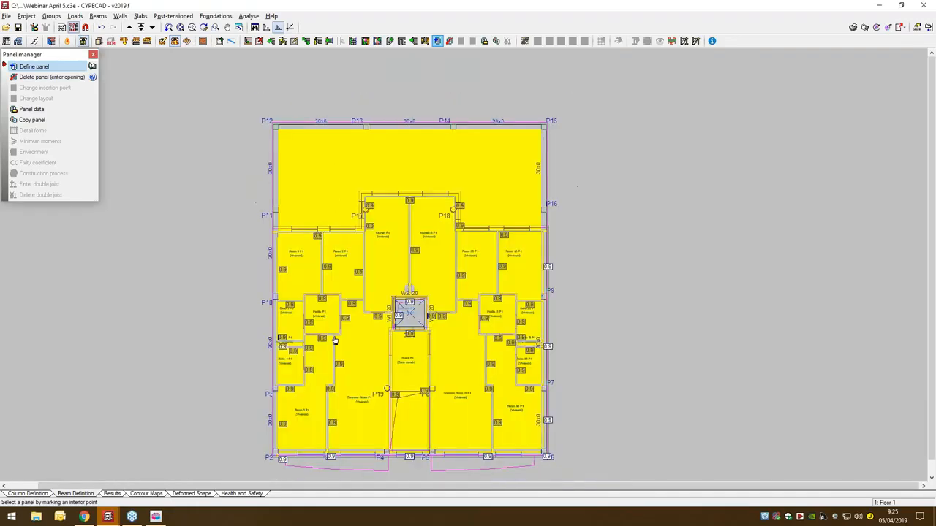
click(345, 393)
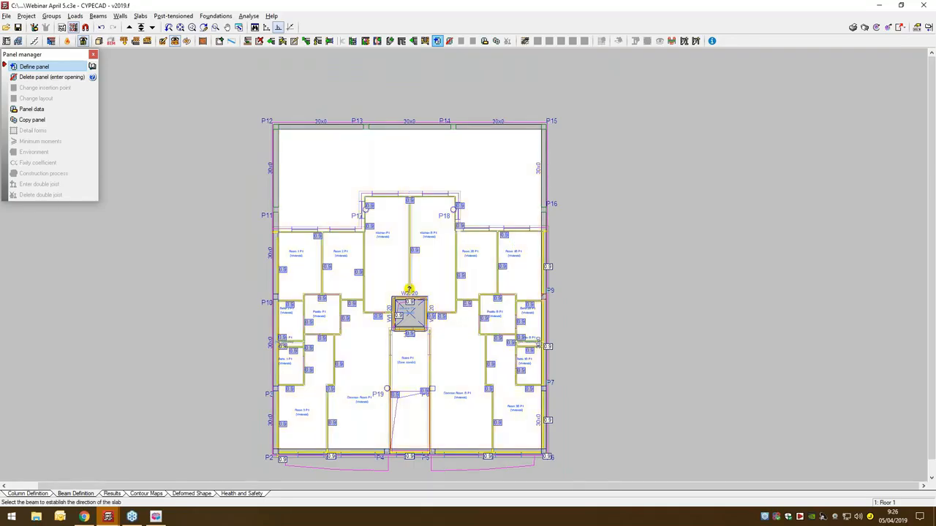
click(354, 449)
middle_drag(238, 379, 226, 373)
scroll(228, 374, up, 1)
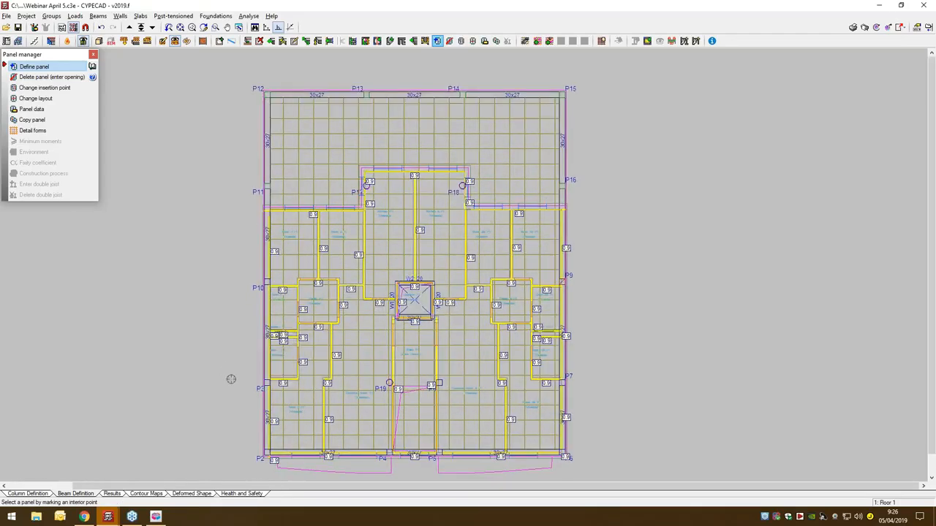
- Close the panel manager and examine the waffle slab and perimeter beams in the 3D view of the building
click(94, 54)
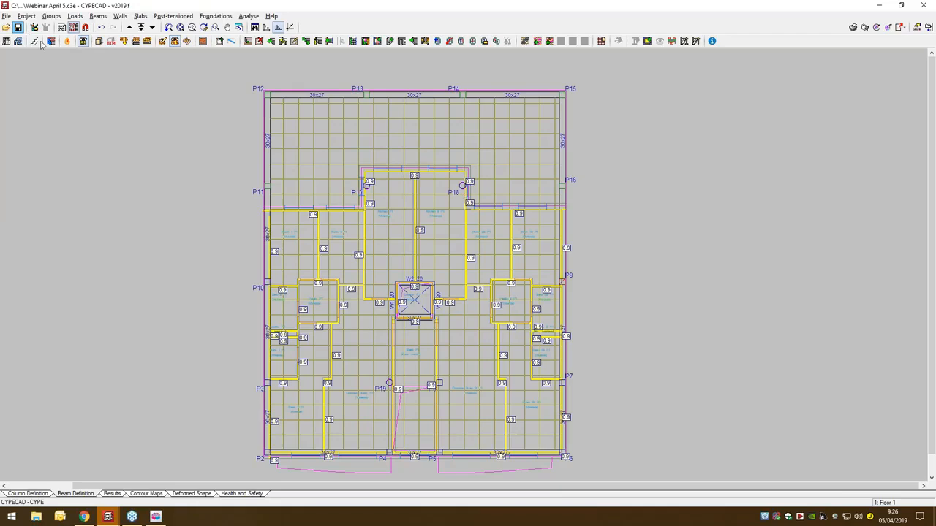
click(99, 41)
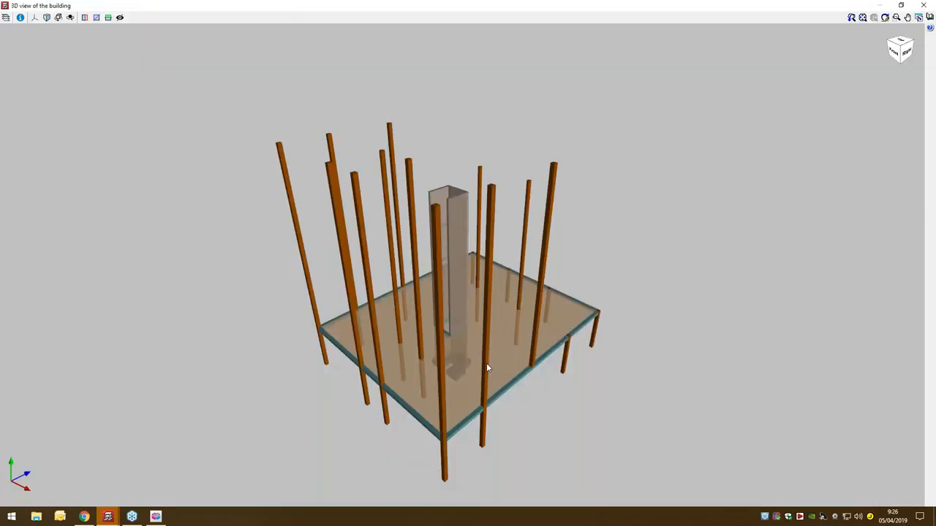
drag(397, 363, 471, 258)
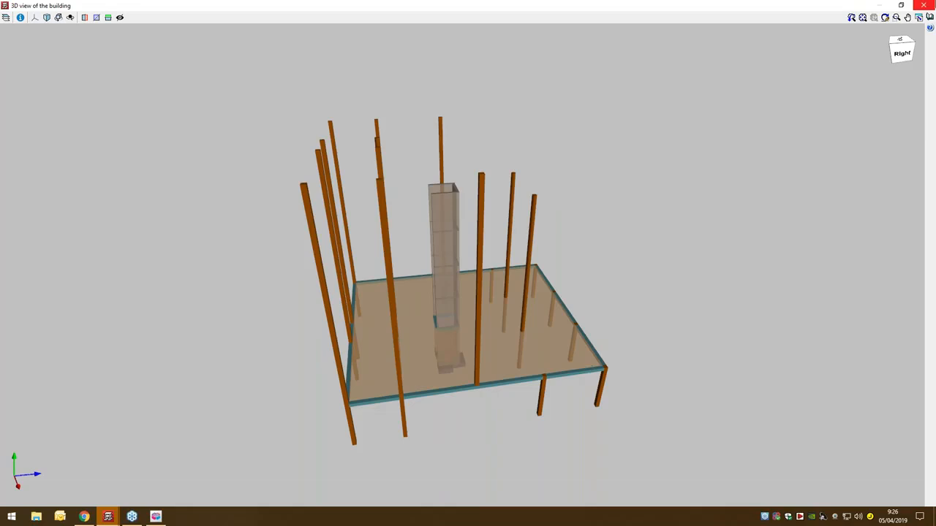
click(923, 5)
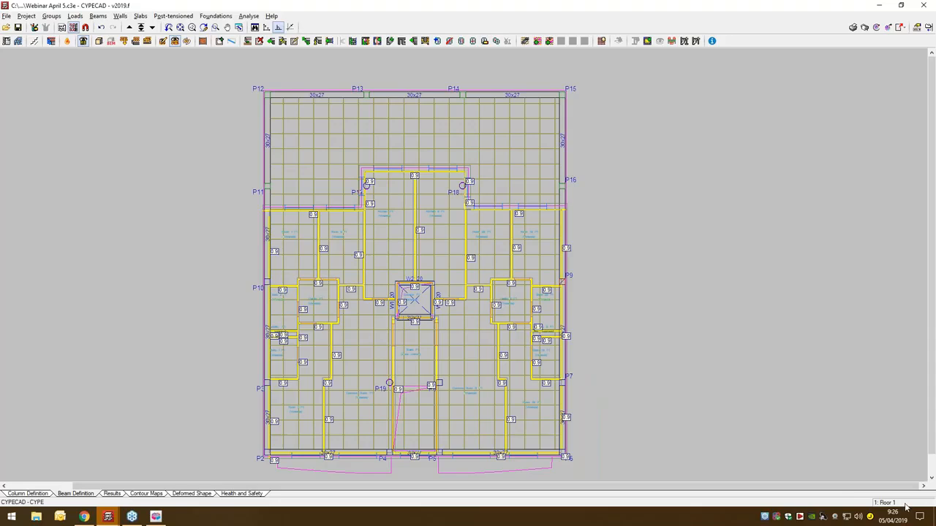
- View the floor group above and return to Floor 1
click(129, 28)
click(151, 28)
scroll(426, 397, up, 2)
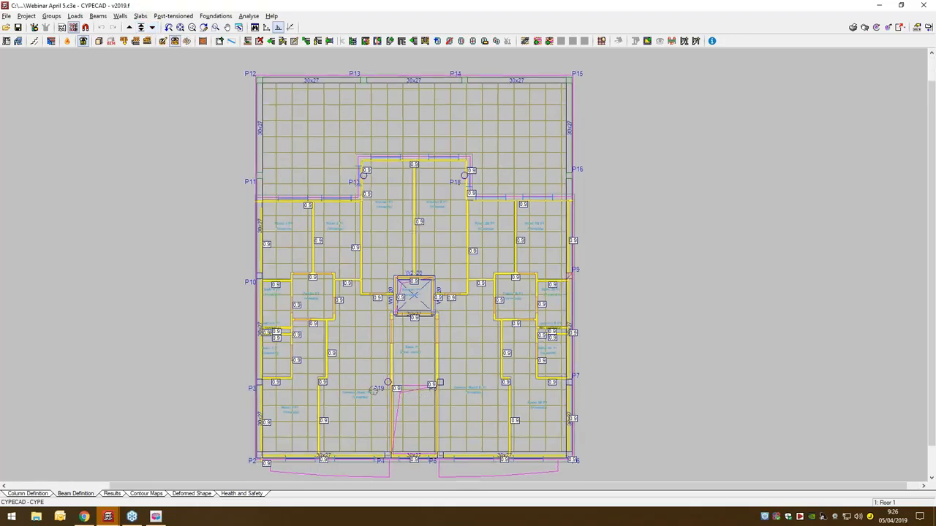
- Add a rectangular surface dead load of 0.10 t/m² inside the room between P11 and P10 on Floor 1
click(76, 15)
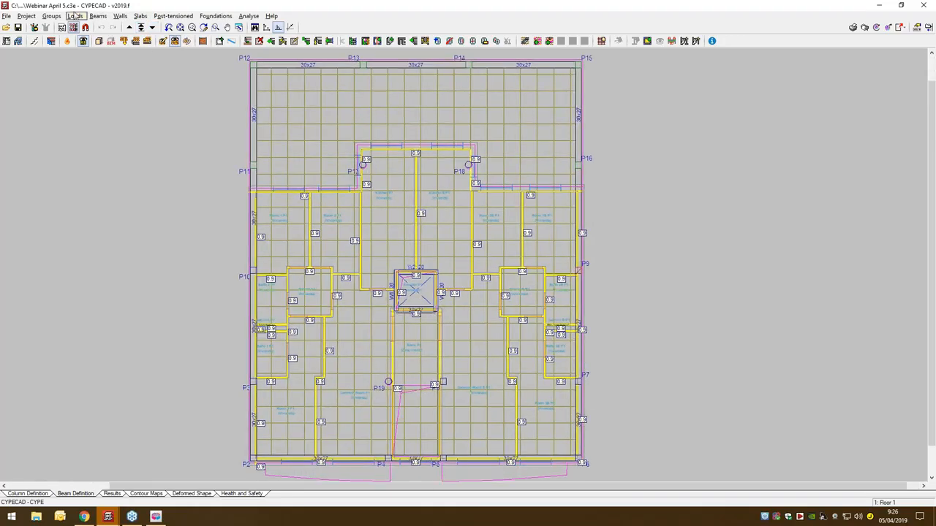
click(93, 28)
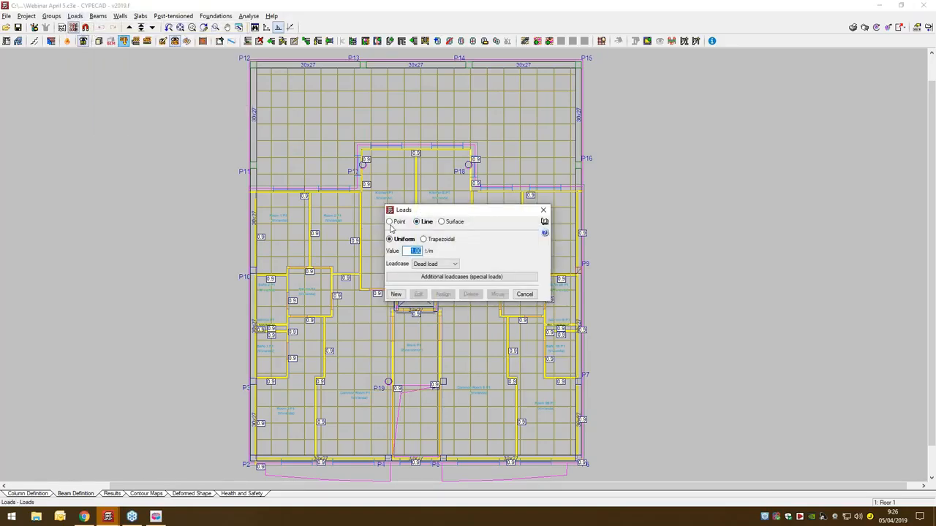
click(391, 223)
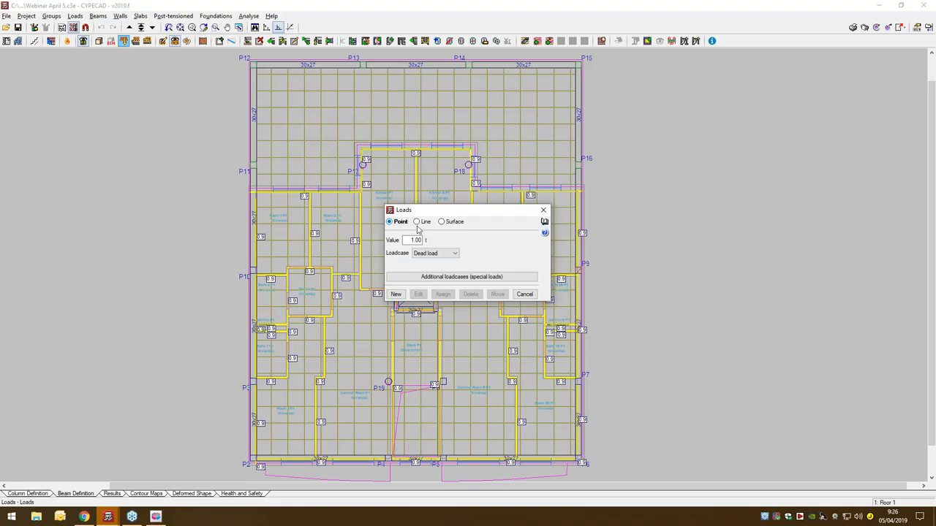
click(455, 222)
double_click(413, 239)
click(395, 293)
click(274, 218)
click(274, 251)
click(292, 251)
click(292, 218)
click(274, 218)
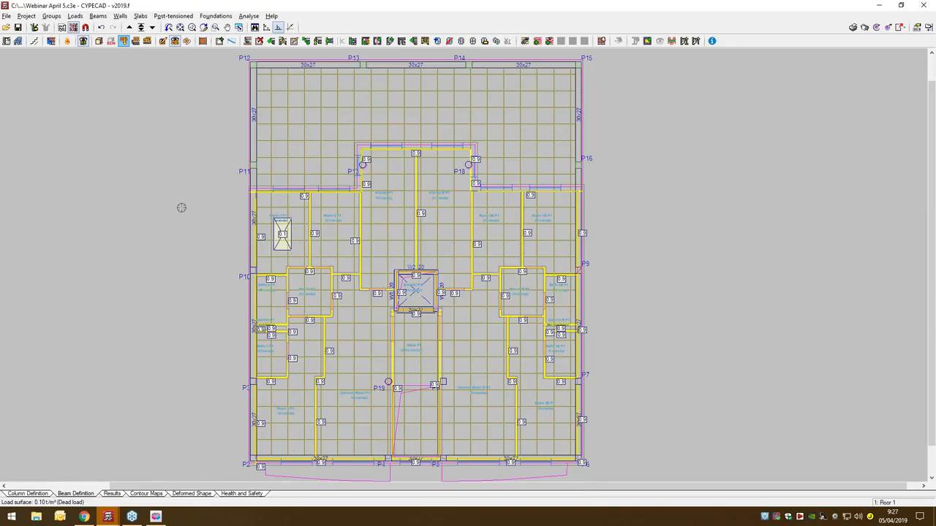
scroll(164, 197, up, 1)
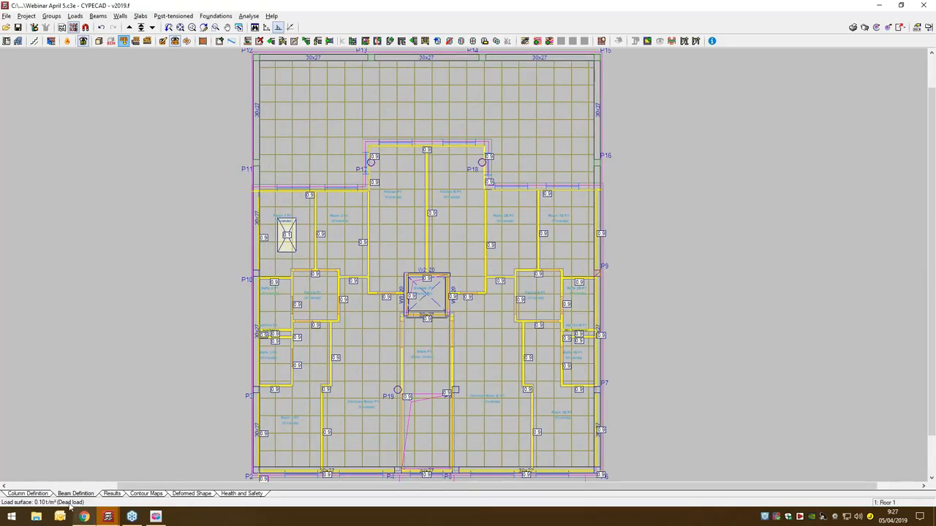
- Review the available panel types, from joist floor slabs to awaiting definition, and leave the panel definition without applying any
mouse_move(110, 519)
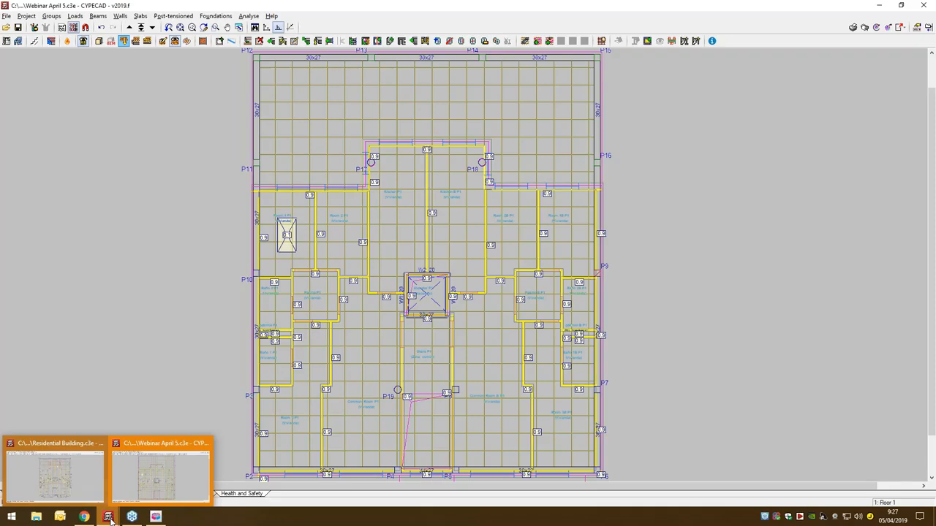
click(141, 16)
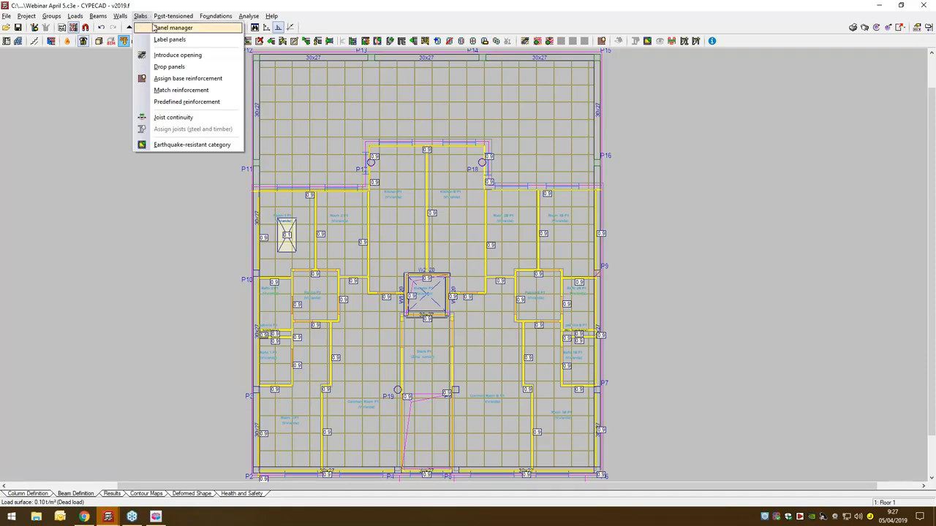
click(169, 27)
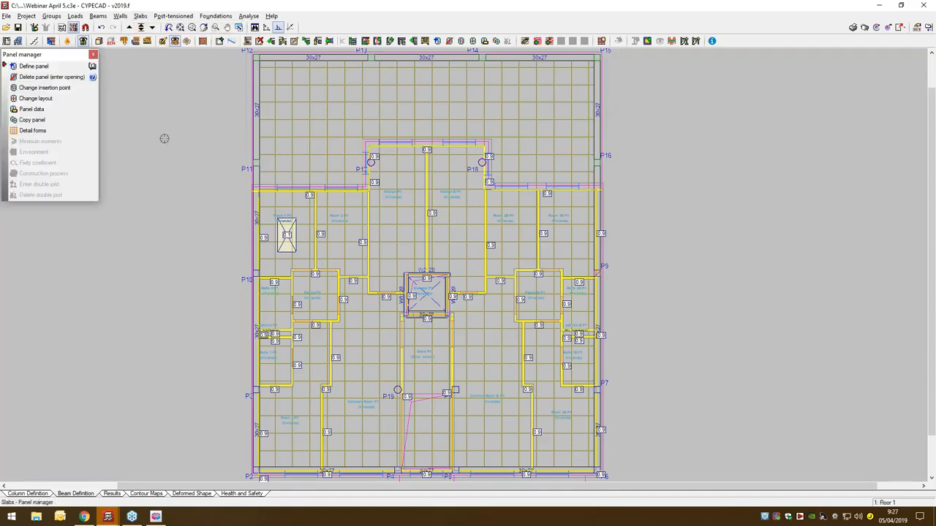
click(34, 66)
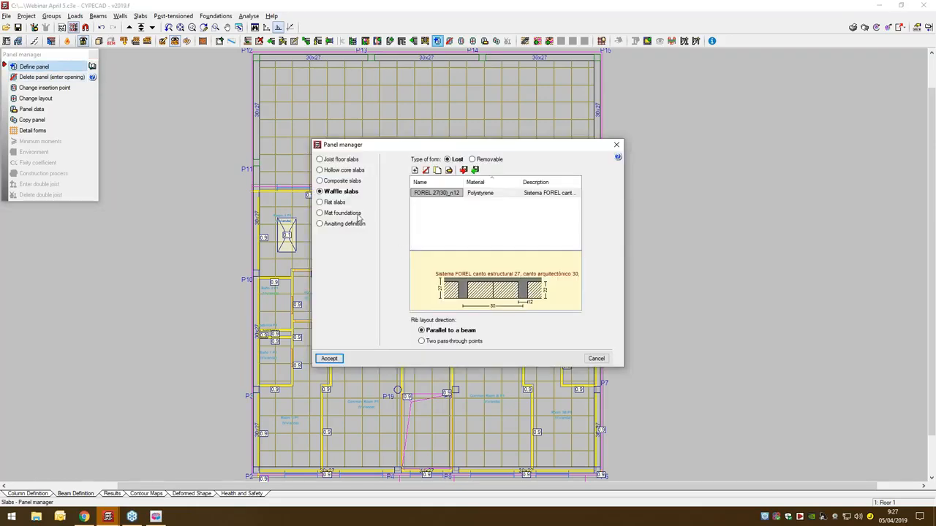
click(335, 162)
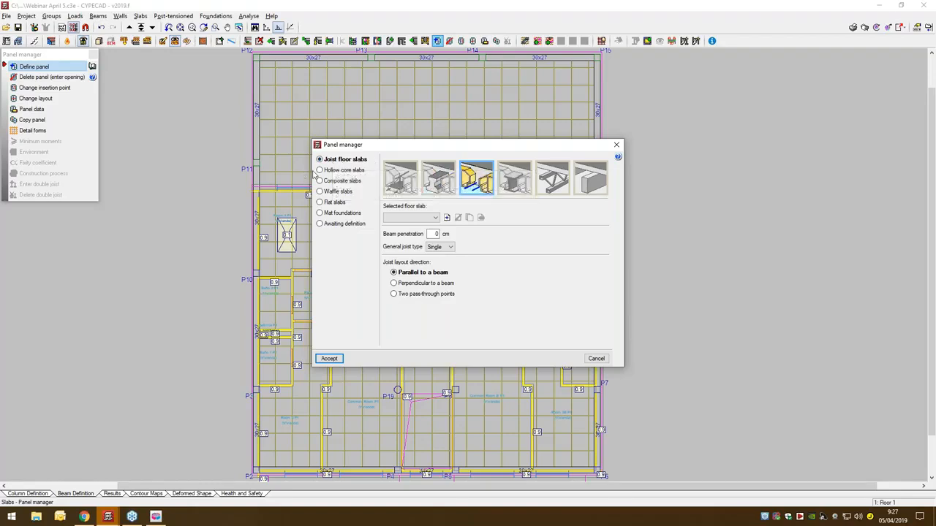
click(326, 170)
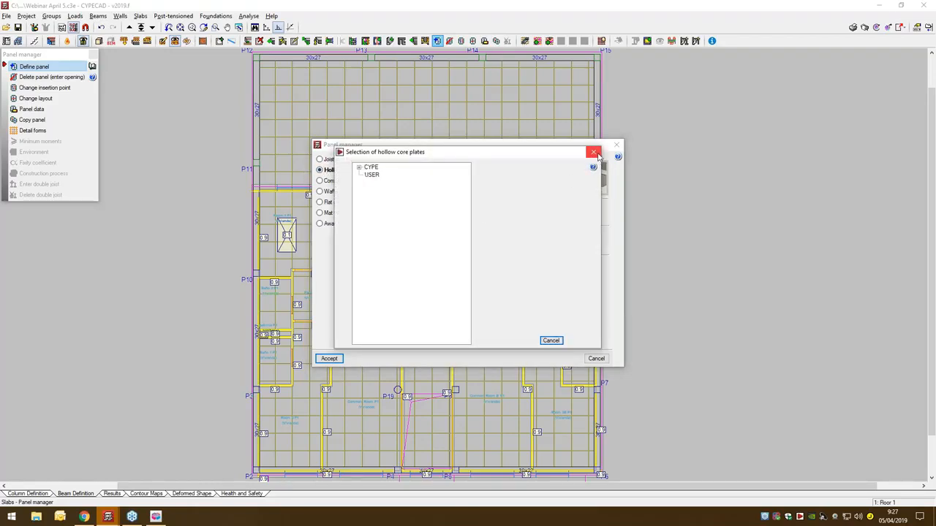
click(593, 151)
click(338, 180)
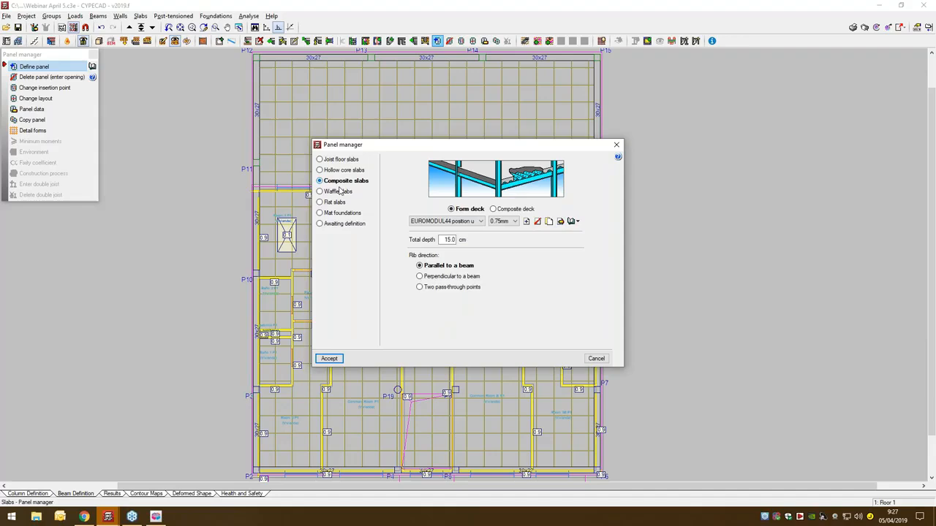
click(338, 192)
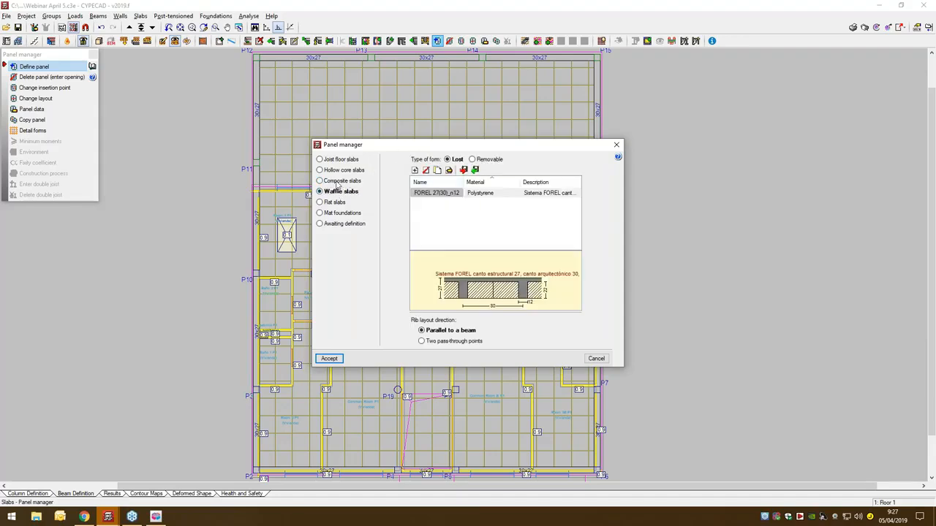
click(334, 204)
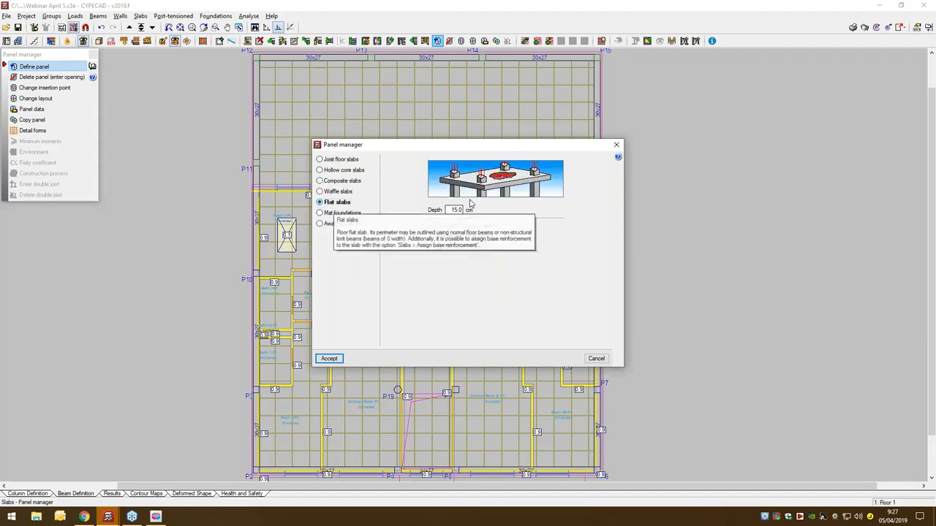
click(342, 213)
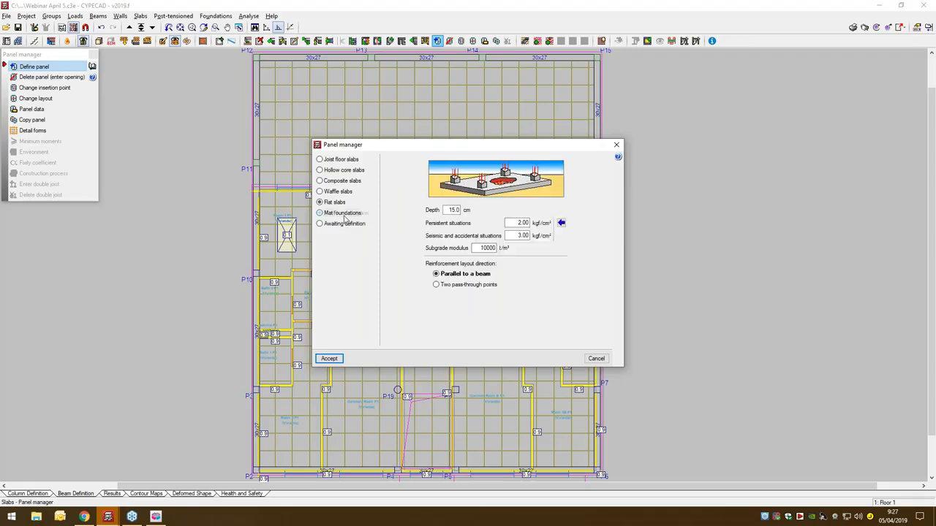
click(344, 224)
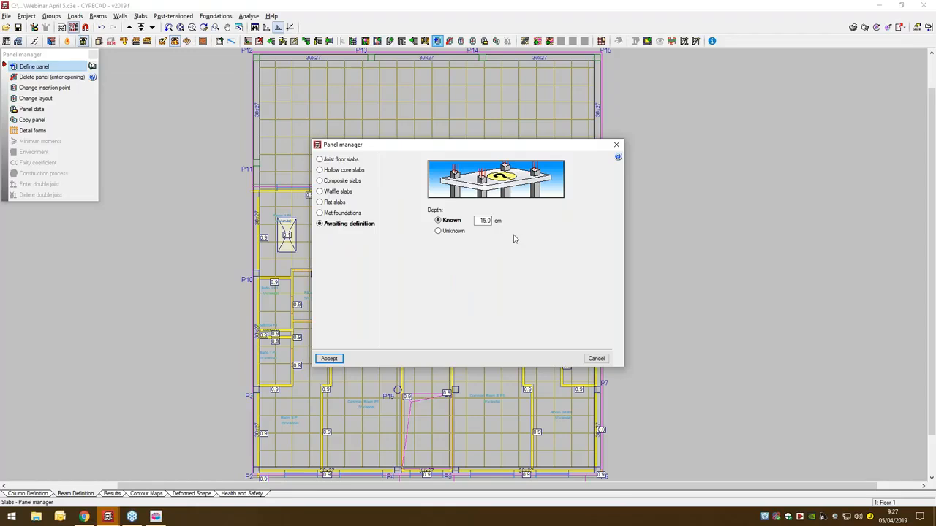
click(604, 360)
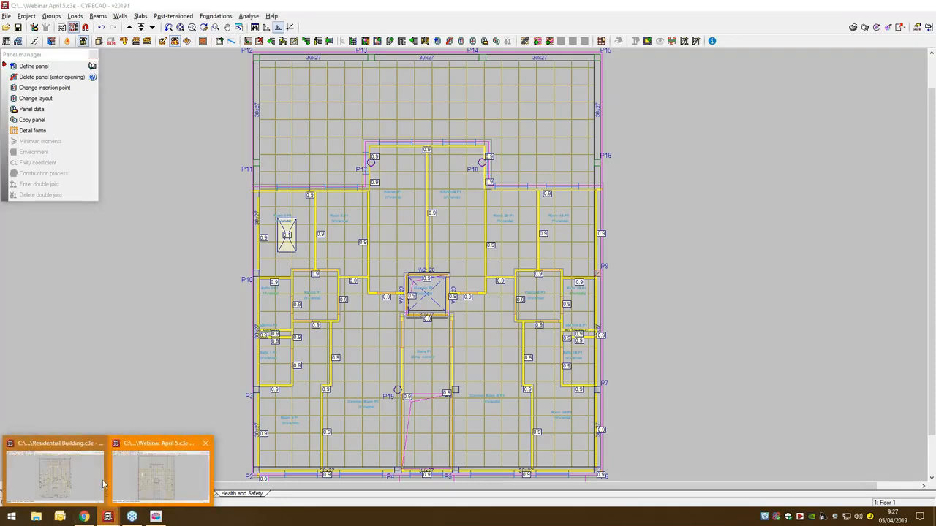
- Switch to the open Residential Building project, view its column layout, and return to the beam definition plan
click(103, 484)
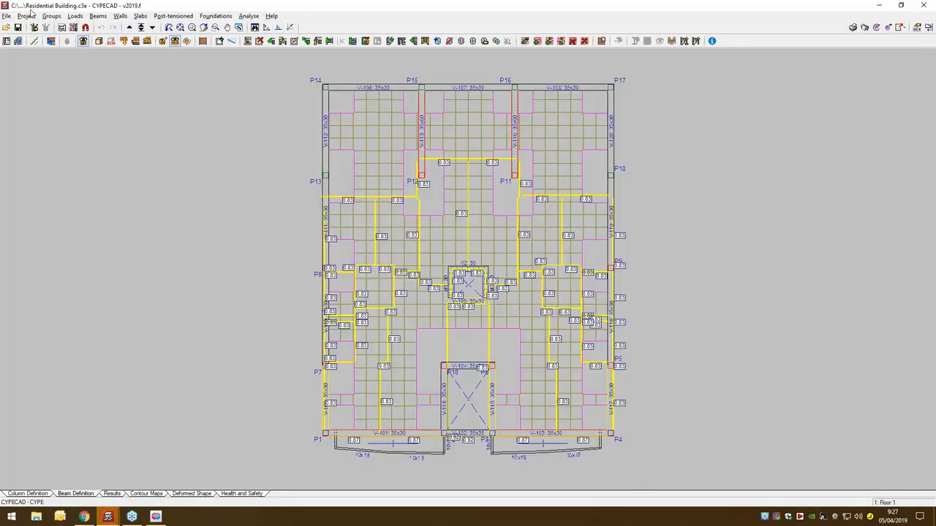
click(41, 496)
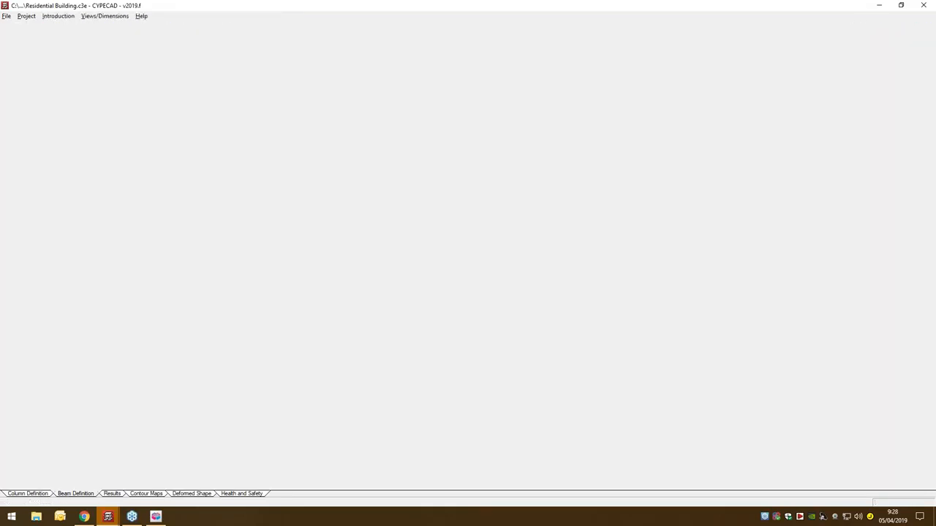
click(66, 492)
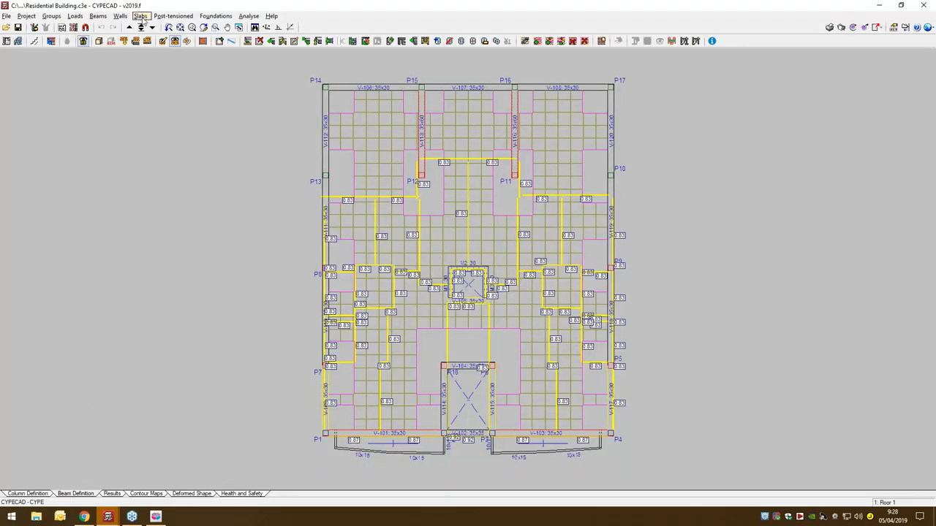
- Review the floor plans up to the roof and down to the ground floor foundations, ending on Floor 1
click(128, 28)
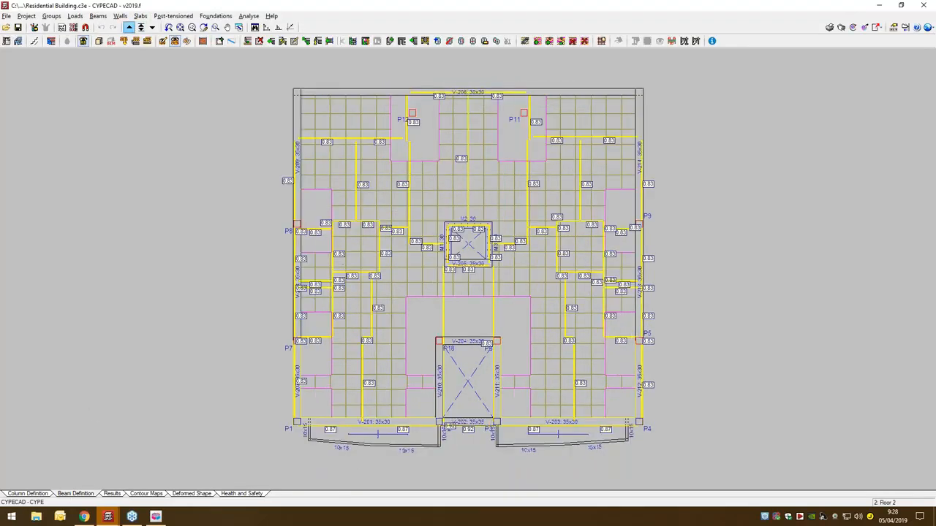
click(129, 29)
click(129, 28)
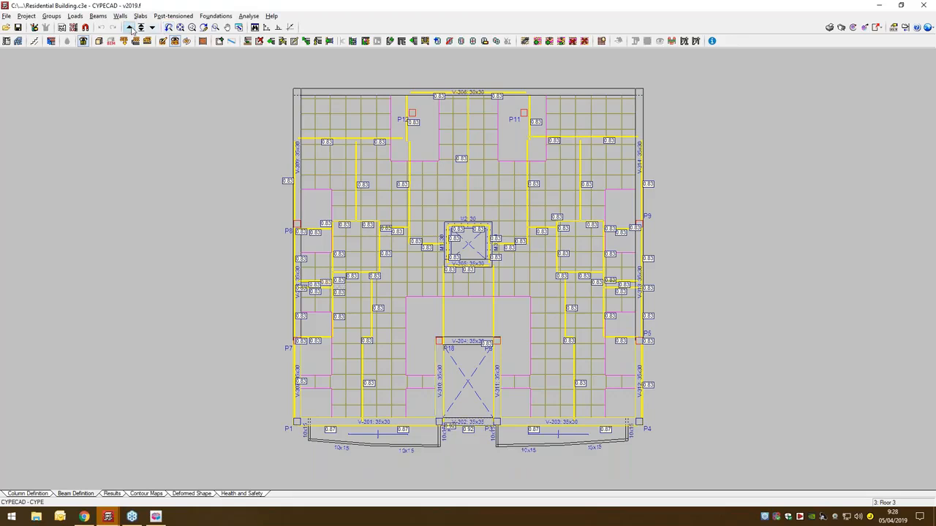
click(129, 28)
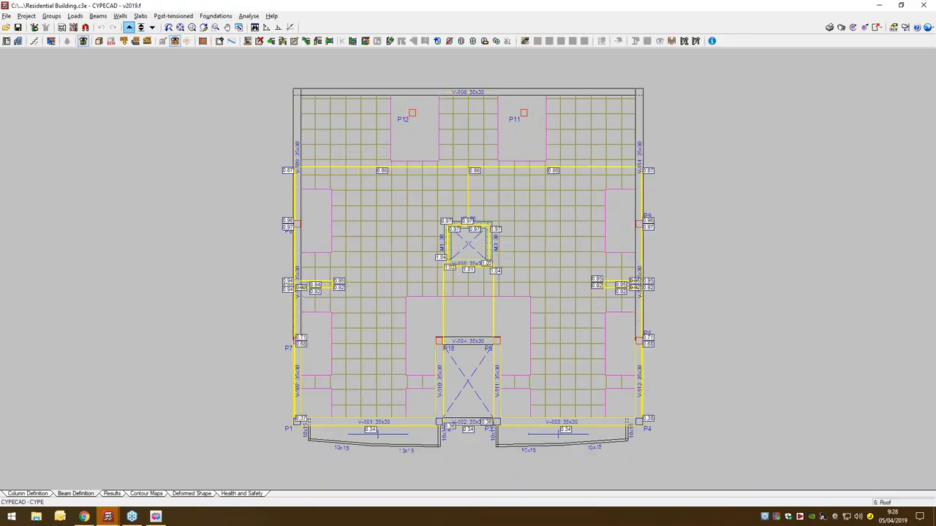
click(152, 28)
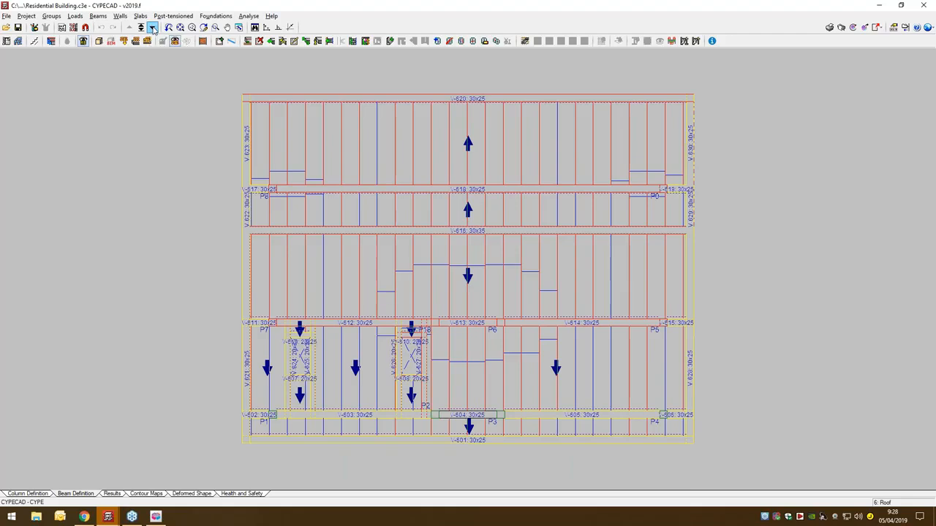
click(152, 28)
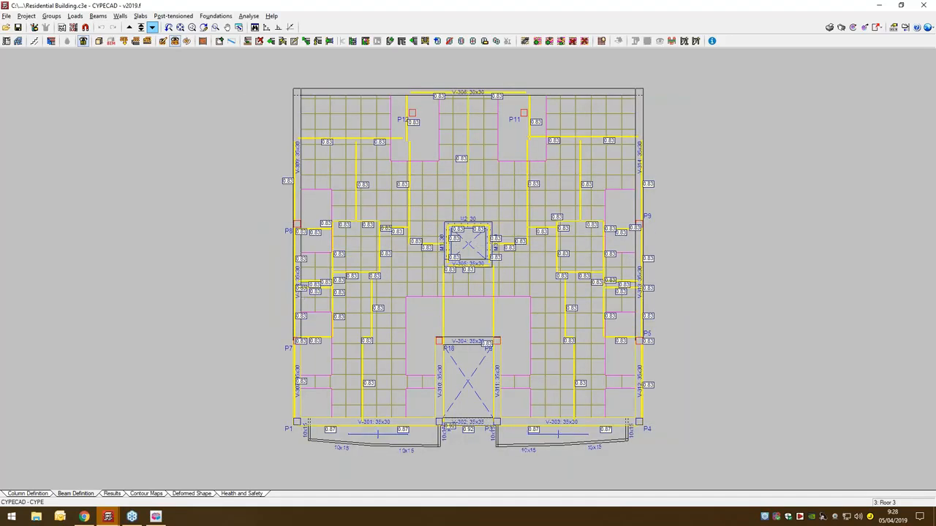
click(152, 28)
click(152, 28)
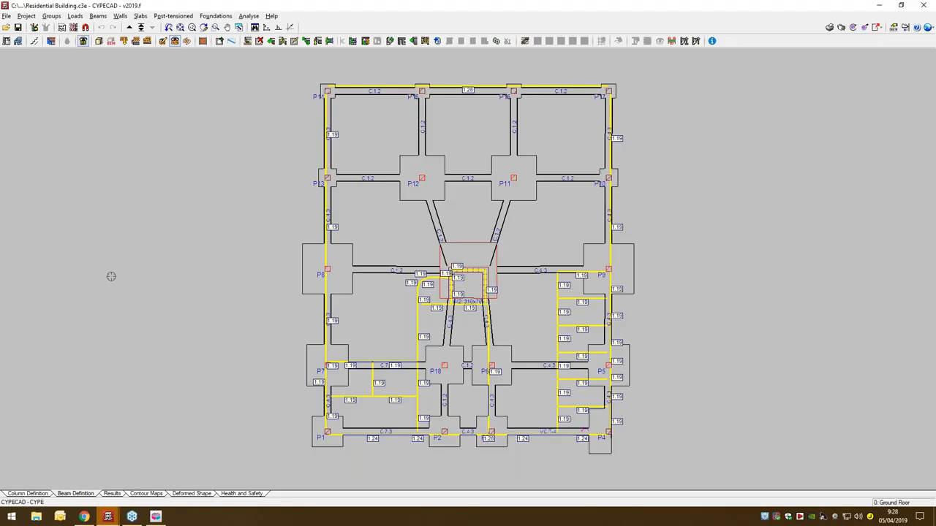
click(130, 27)
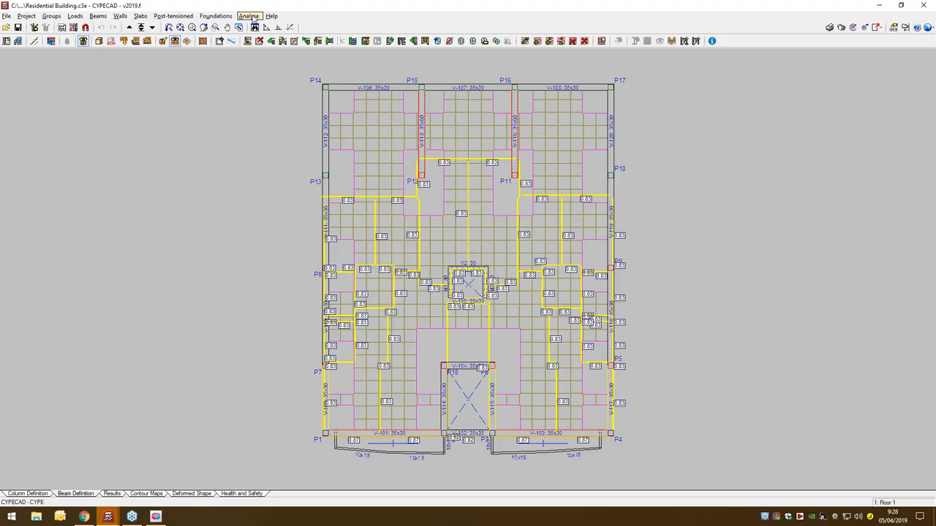
- Examine the complete structure from all sides in the 3D view of the building, including foundations and roof, and close it
click(98, 42)
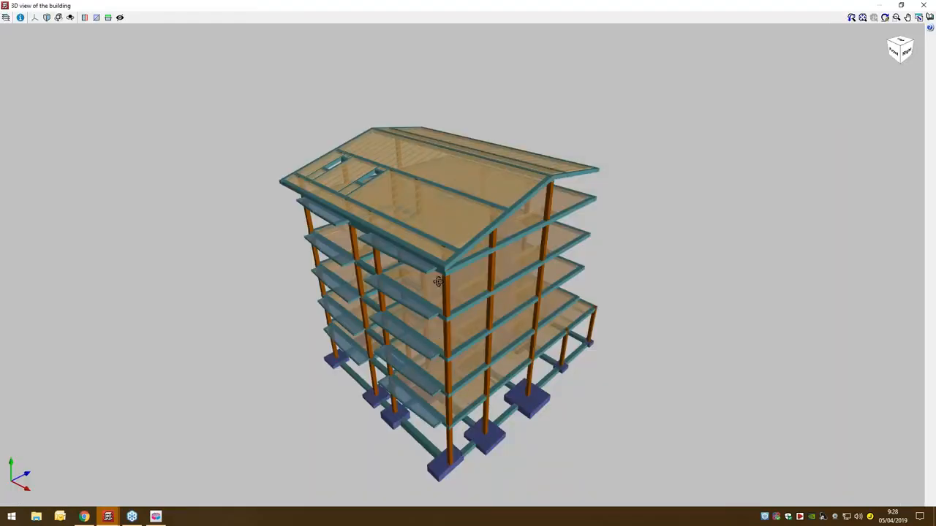
drag(438, 281, 443, 303)
scroll(568, 382, up, 4)
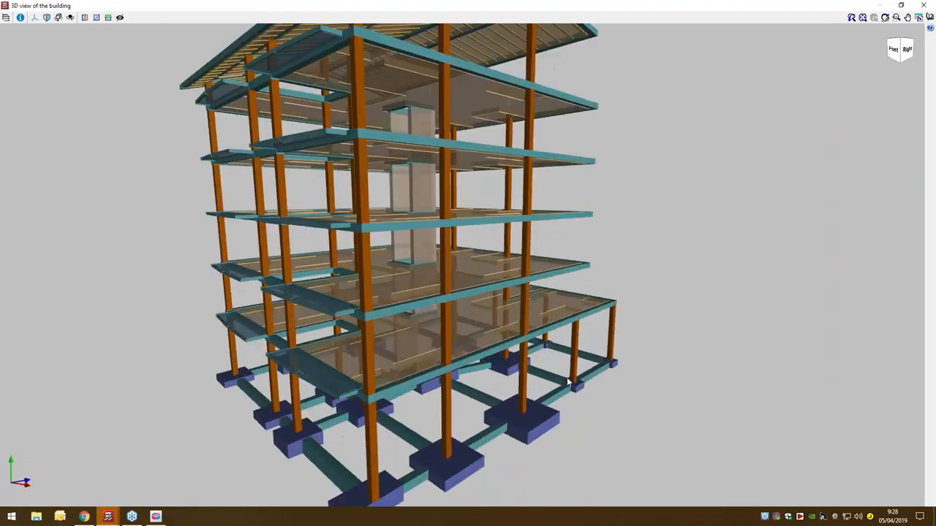
scroll(569, 376, down, 3)
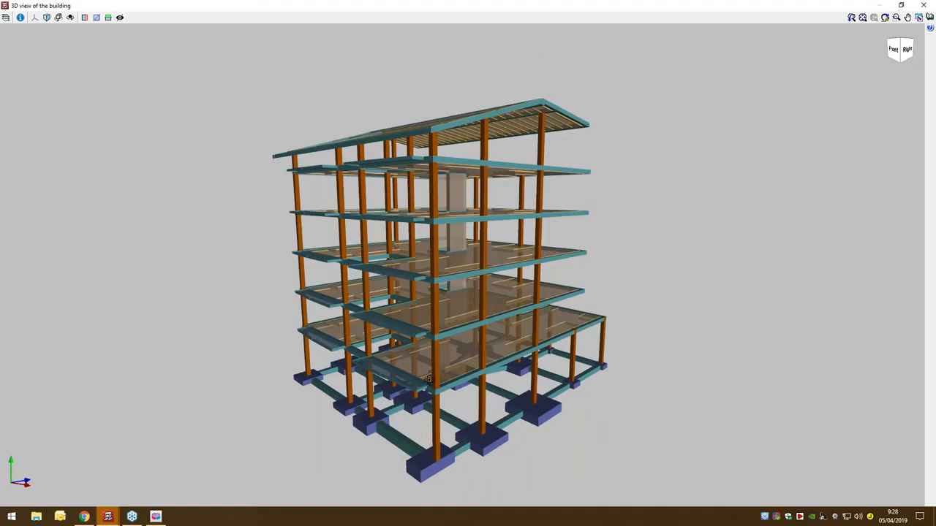
drag(427, 378, 501, 366)
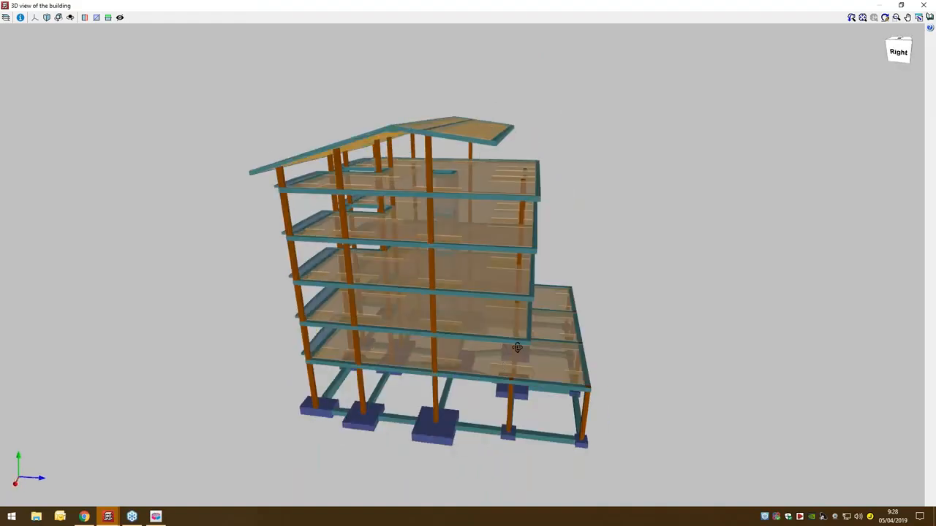
drag(343, 347, 592, 377)
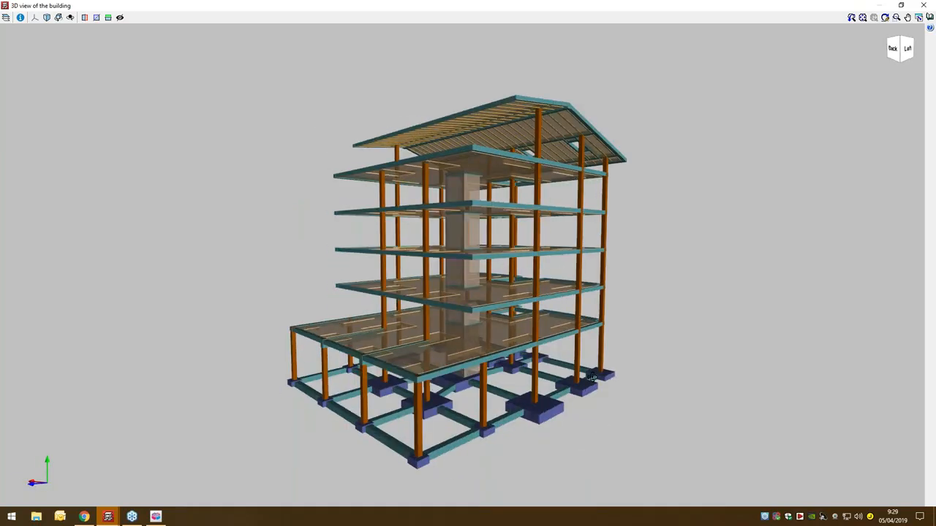
drag(592, 377, 583, 381)
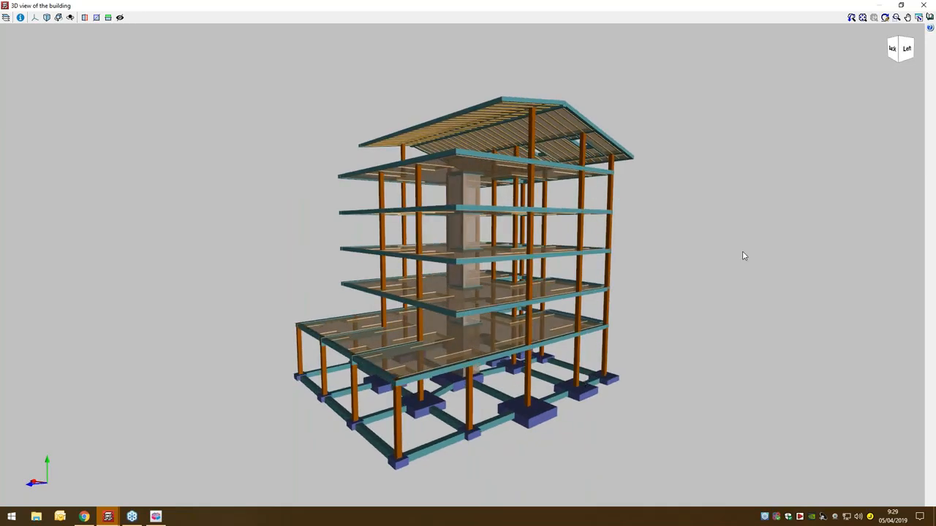
click(922, 5)
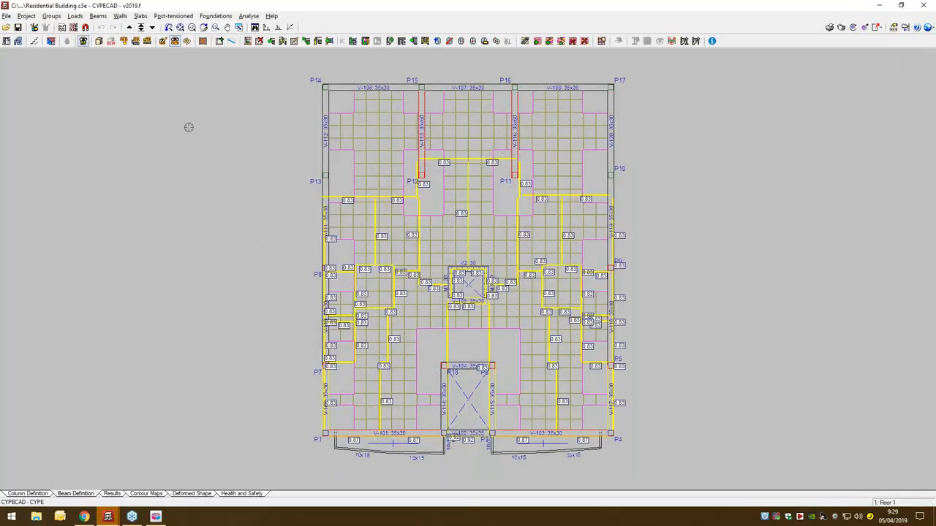
- Open the 3D view of the building including the BIM model, orbit it, and switch the whole structure's visibility off and on
click(111, 43)
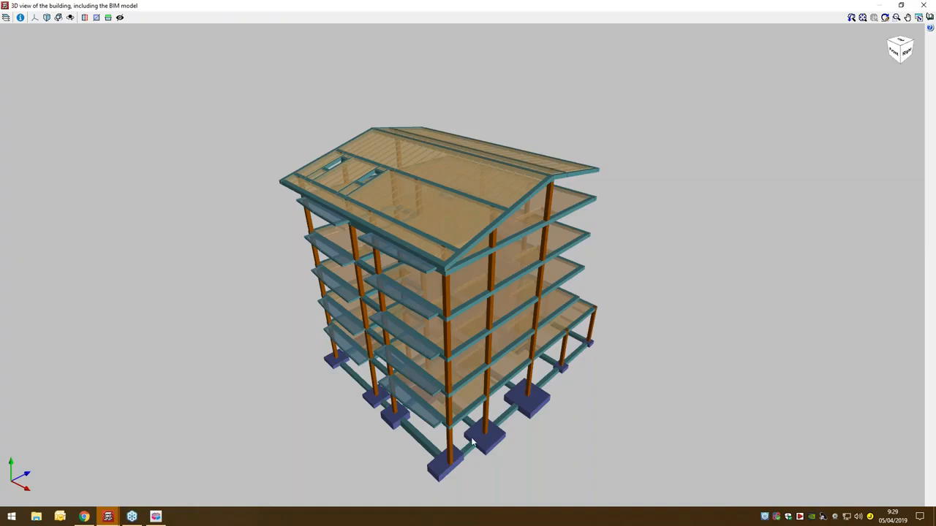
drag(468, 385, 467, 274)
click(6, 17)
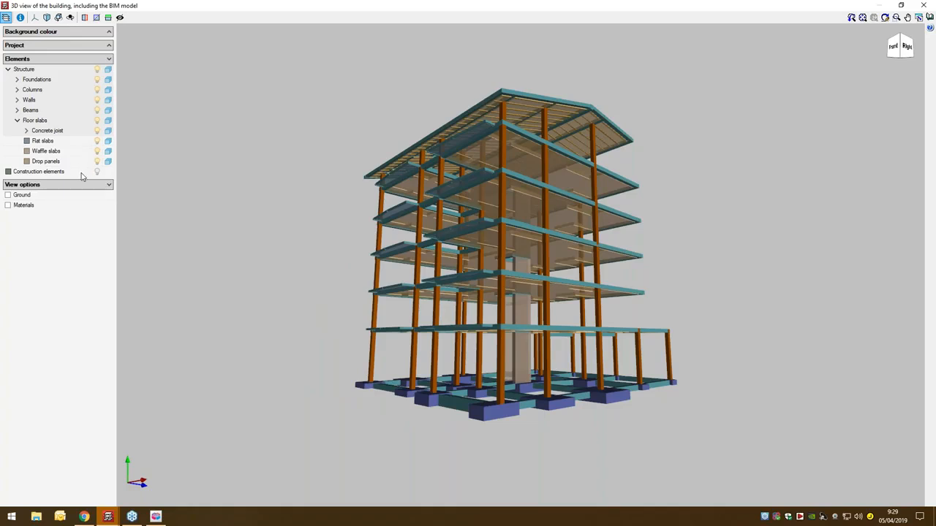
click(98, 70)
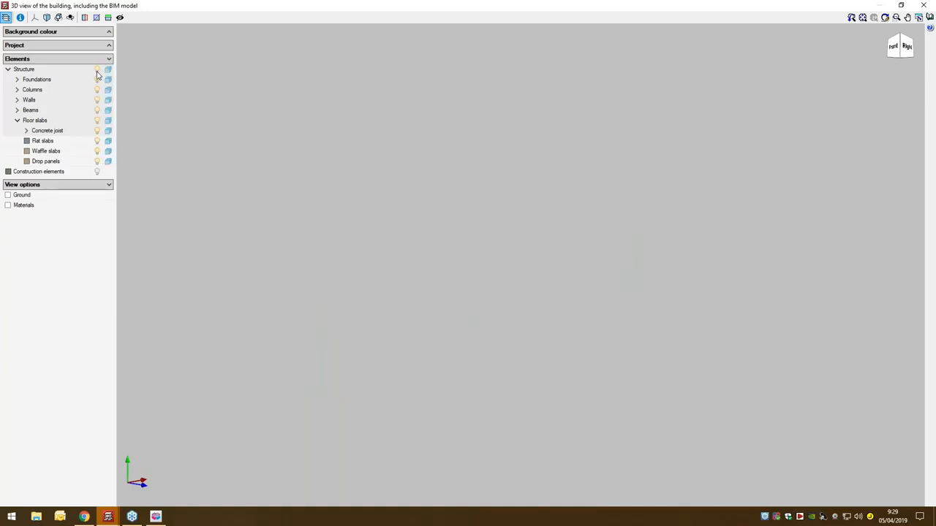
click(97, 69)
- Check the foundations, columns, walls and beams by toggling the visibility of each element type, and close the 3D view
click(97, 80)
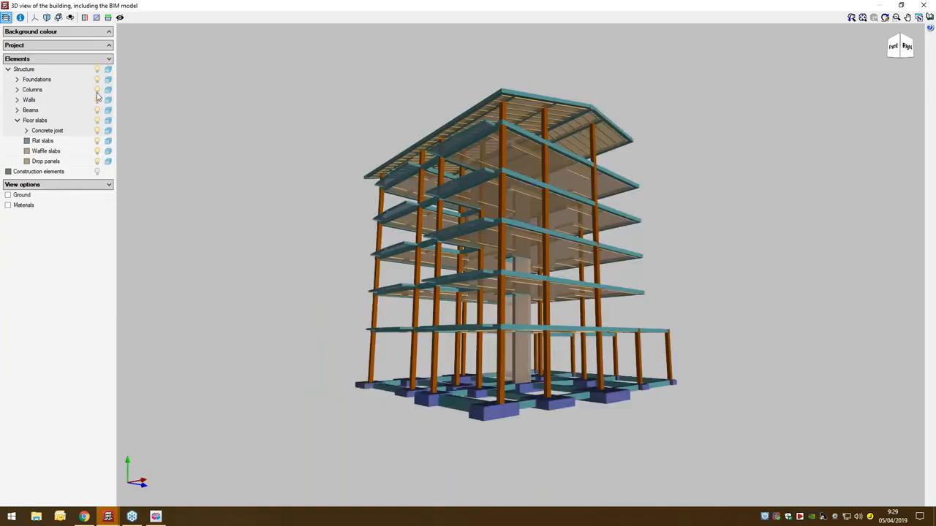
click(96, 90)
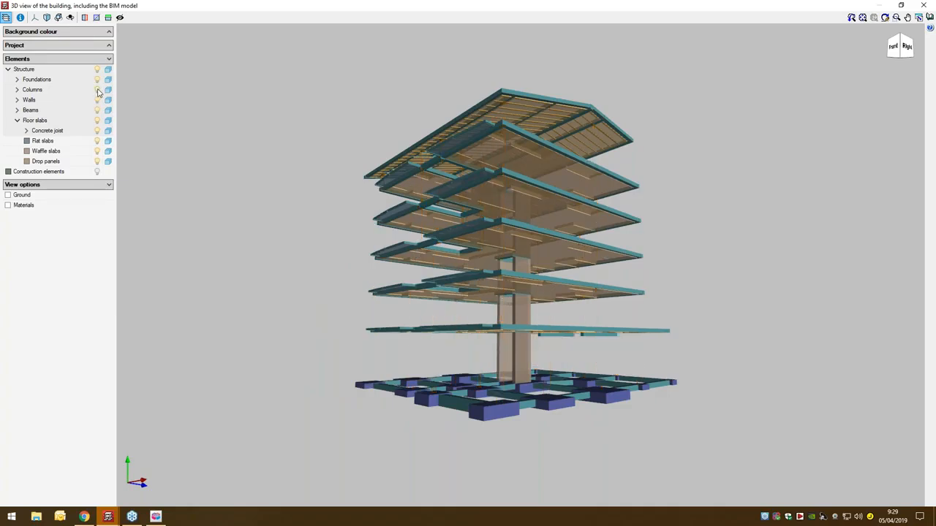
click(97, 89)
click(97, 101)
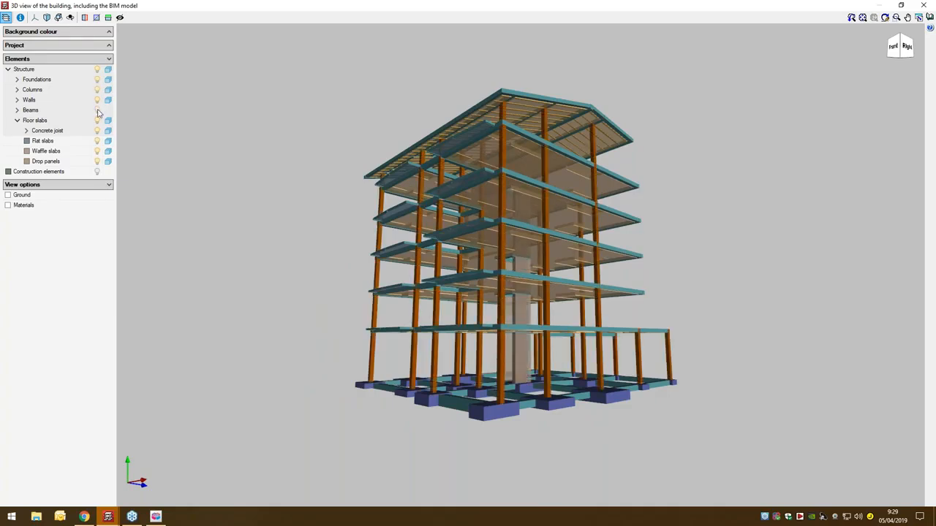
click(97, 110)
click(97, 110)
click(923, 5)
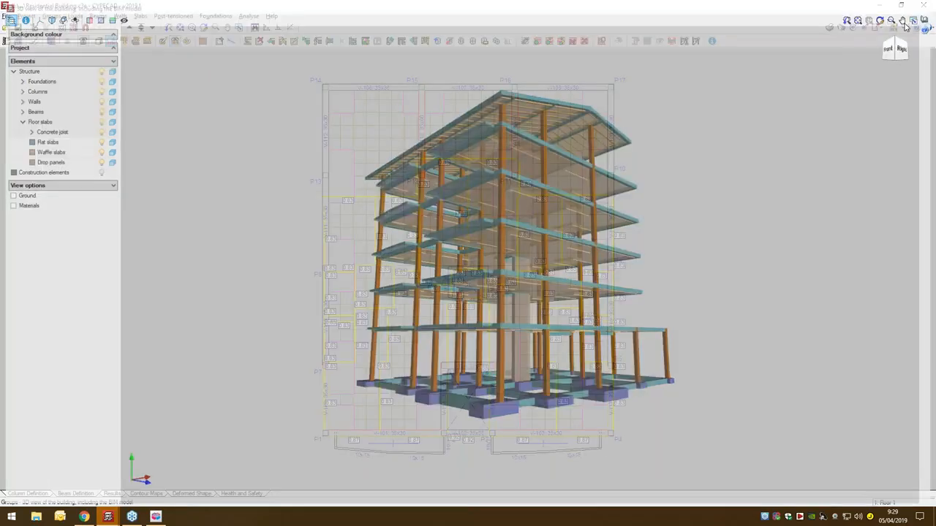
- Review the available project analysis options without running one, and display the reinforcement results for Floor 1
click(249, 16)
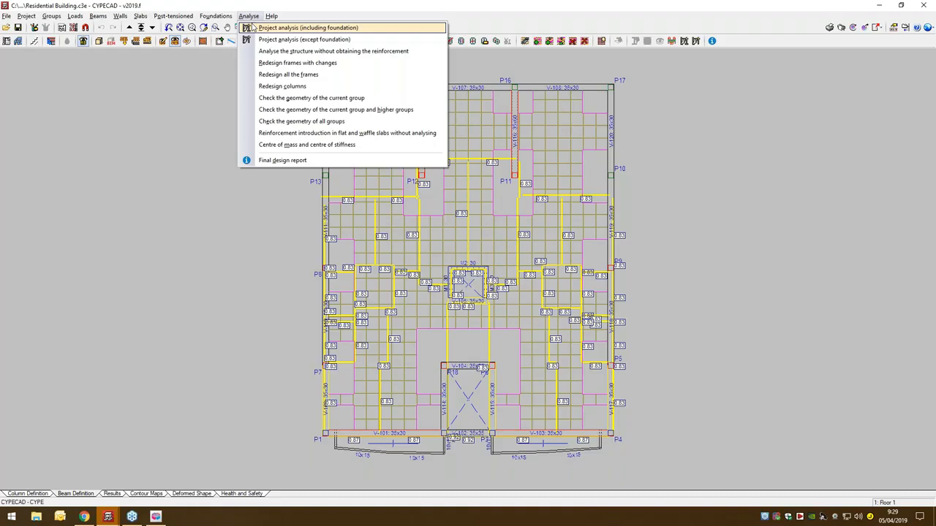
click(200, 70)
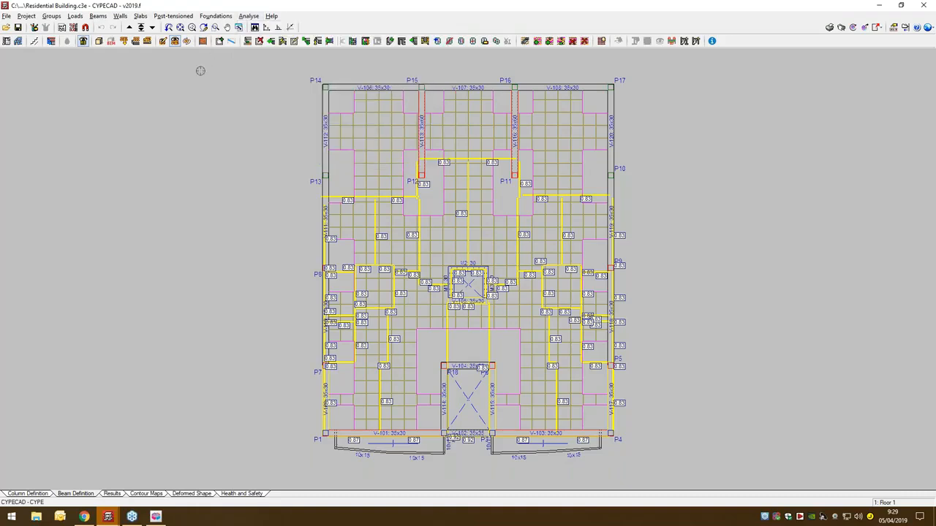
scroll(331, 181, up, 1)
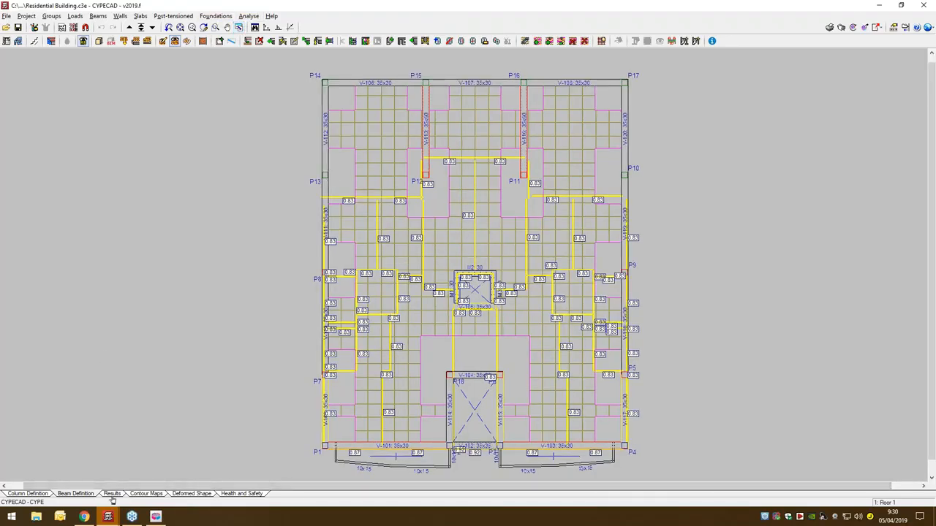
click(75, 493)
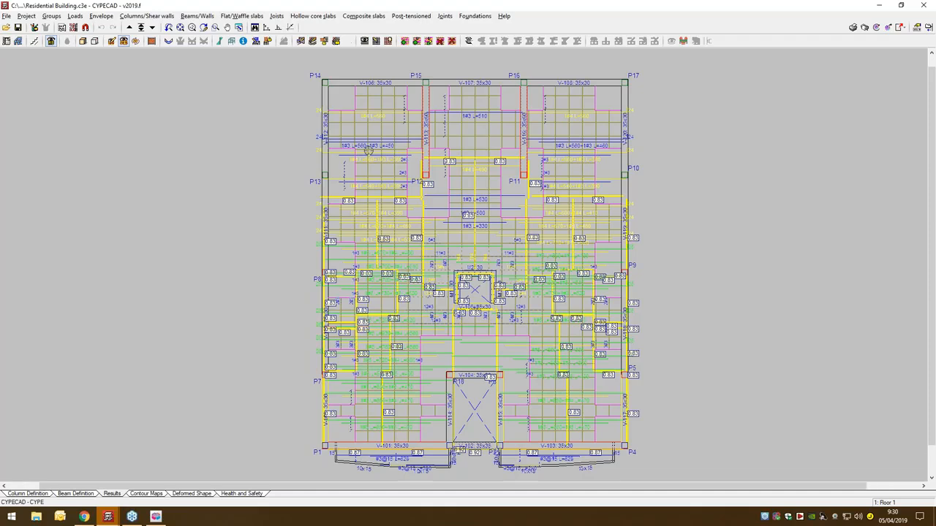
scroll(327, 82, up, 1)
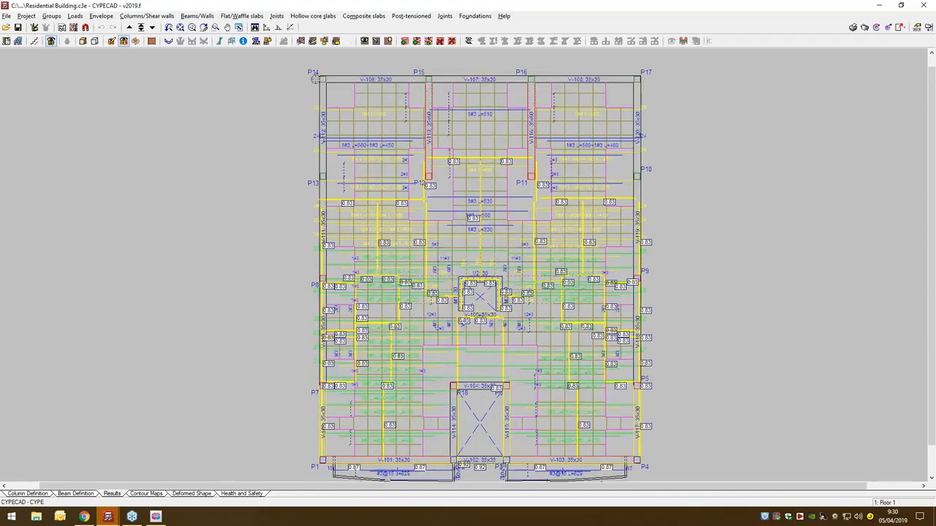
- Open beam V-113 between P12 and P15 in the beam editor and toggle its My and Vz force diagrams
click(189, 16)
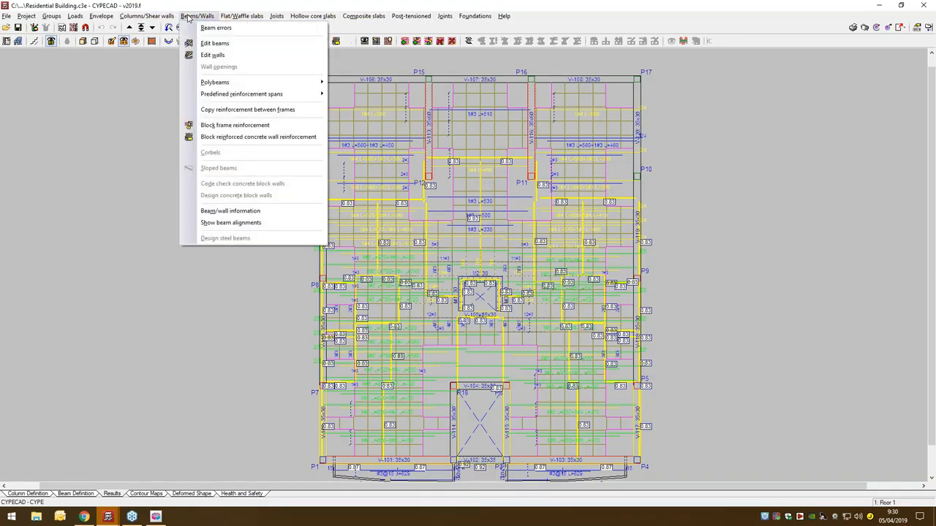
click(212, 43)
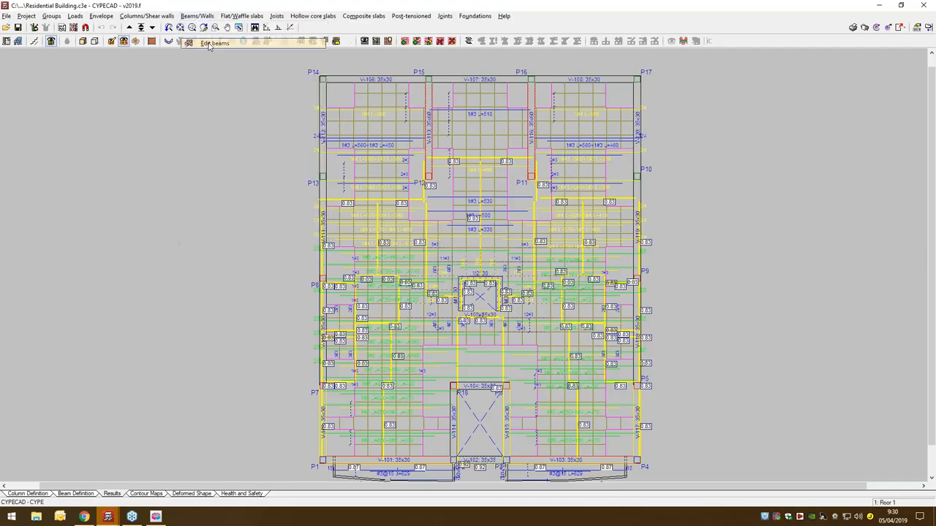
click(427, 146)
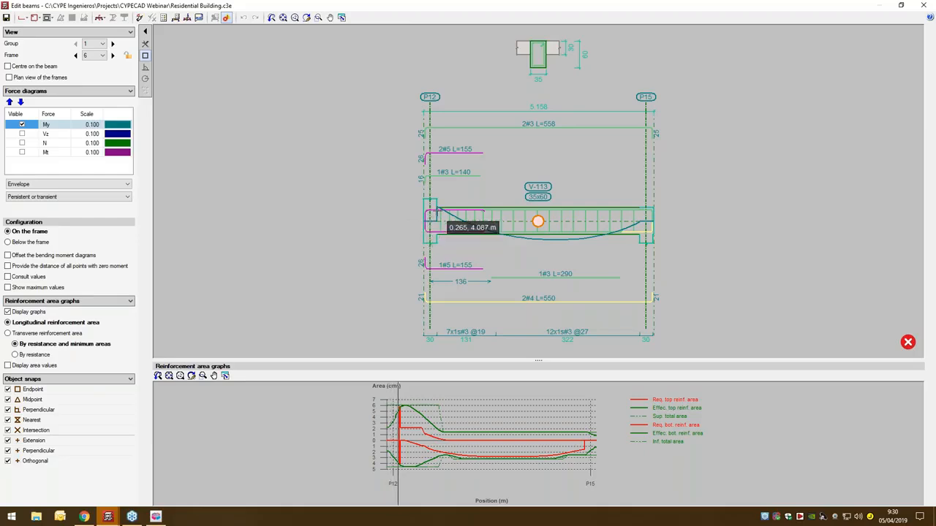
click(22, 125)
click(22, 134)
click(22, 134)
click(22, 125)
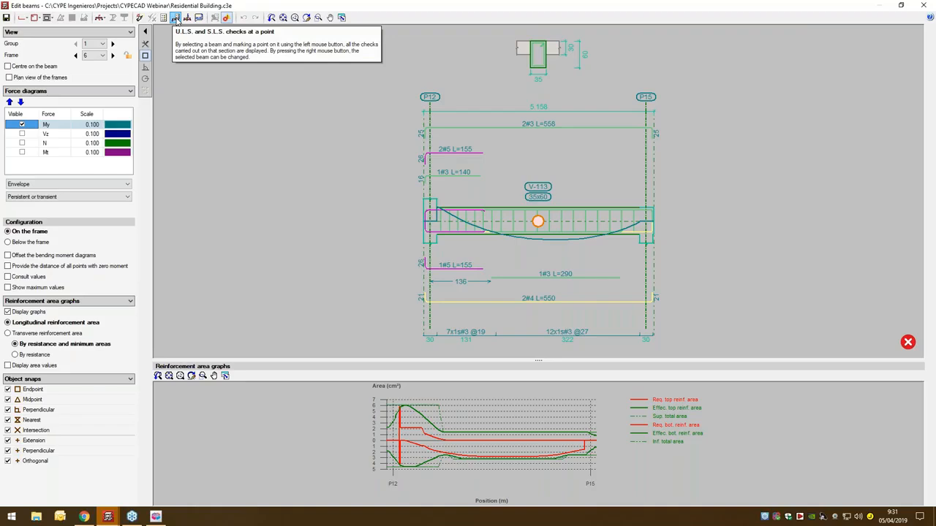
- Run the U.L.S. and S.L.S. checks at a point on beam V-113 beside column P12 and maximise the results
click(175, 18)
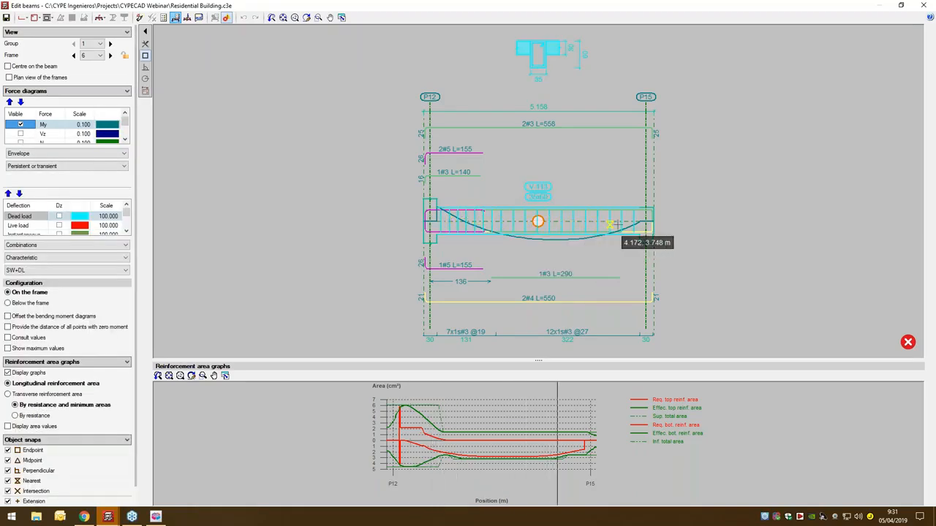
click(446, 225)
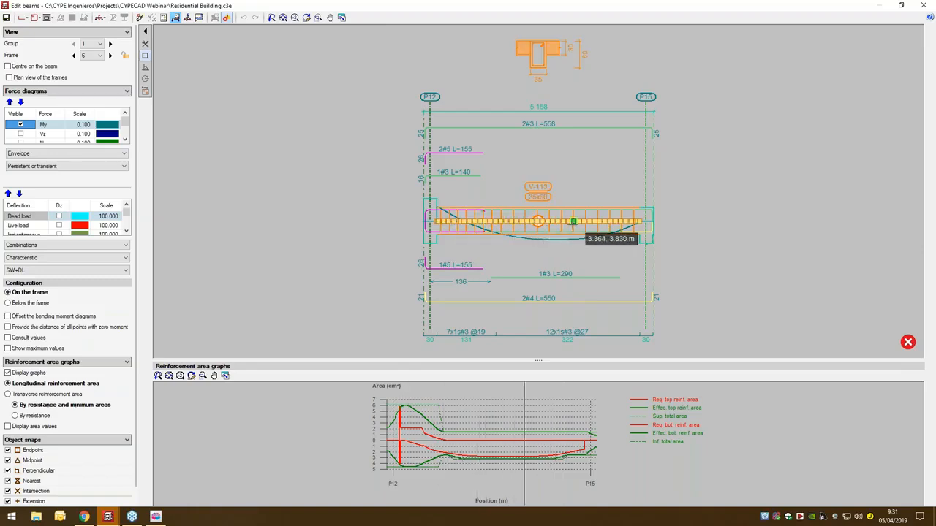
click(437, 221)
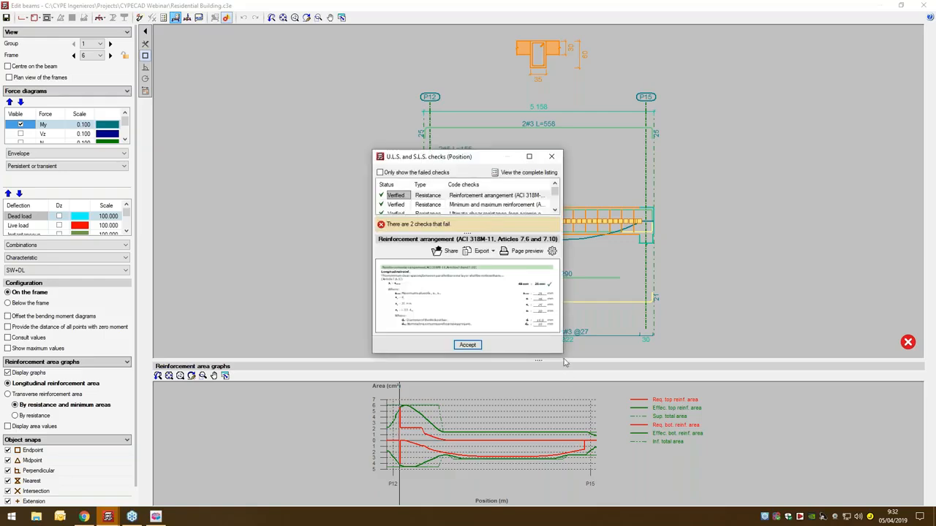
click(530, 158)
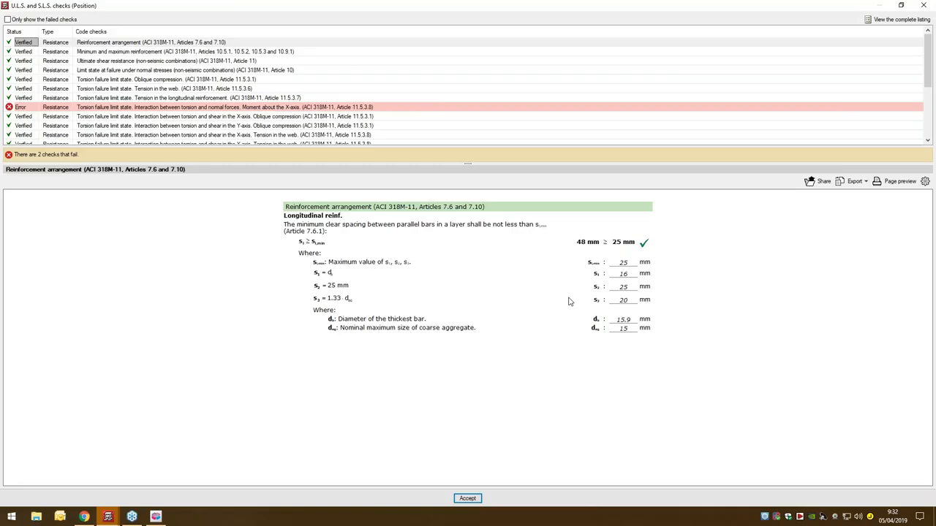
- Examine the check on interaction between torsion and normal forces for the moment about the X-axis, and leave the beam editor
click(86, 111)
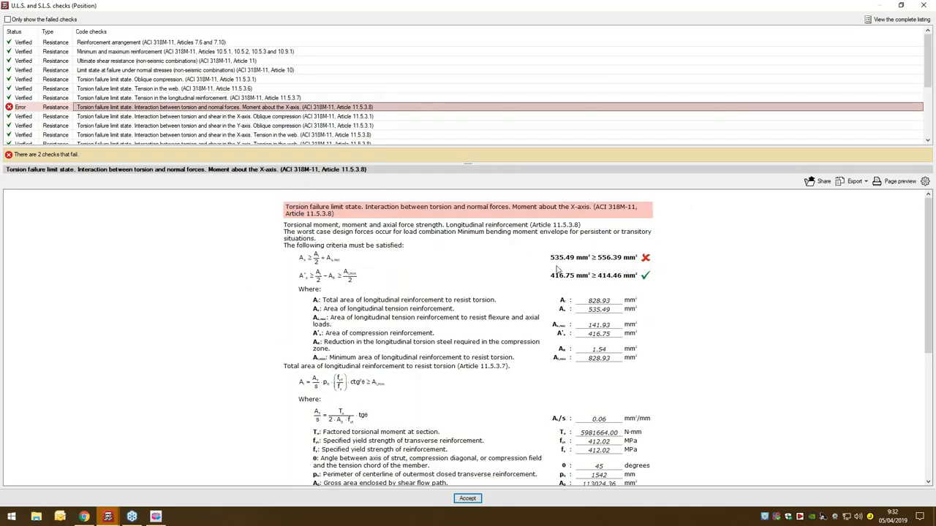
scroll(557, 271, down, 5)
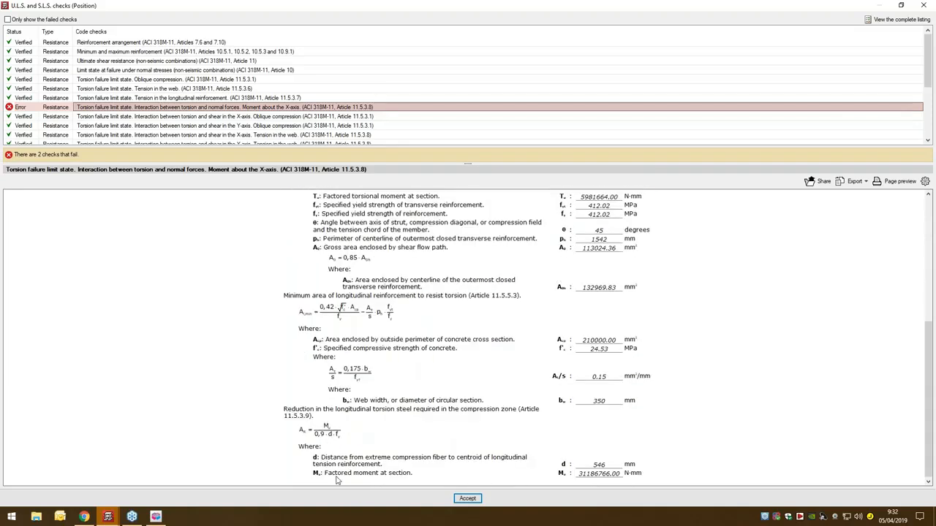
scroll(360, 250, up, 5)
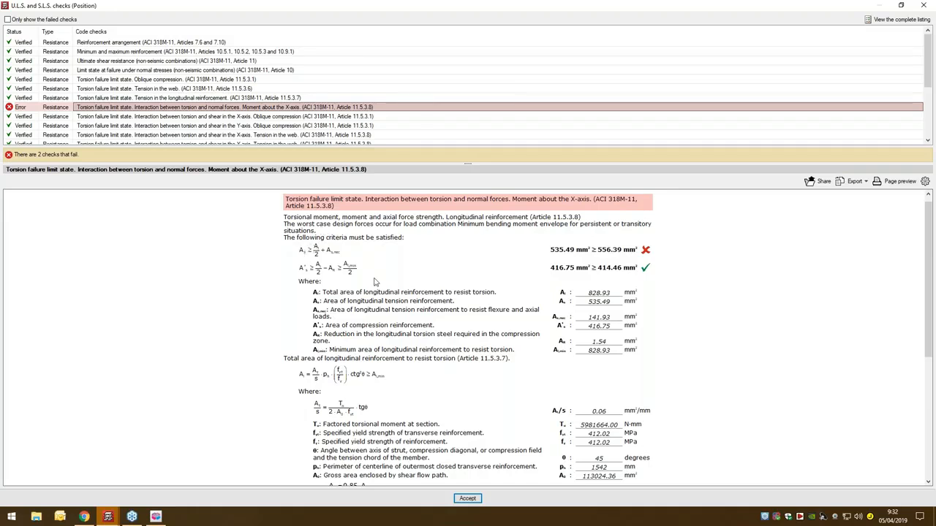
scroll(374, 282, down, 3)
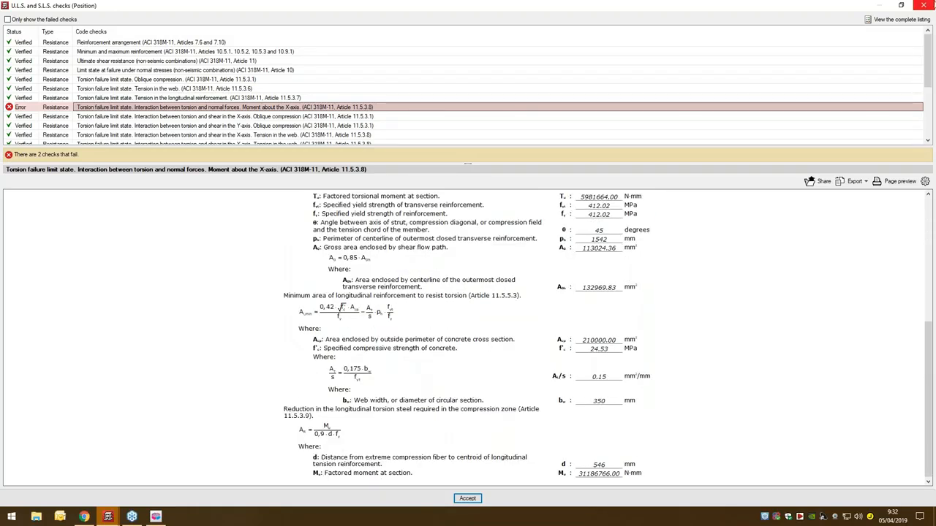
click(930, 6)
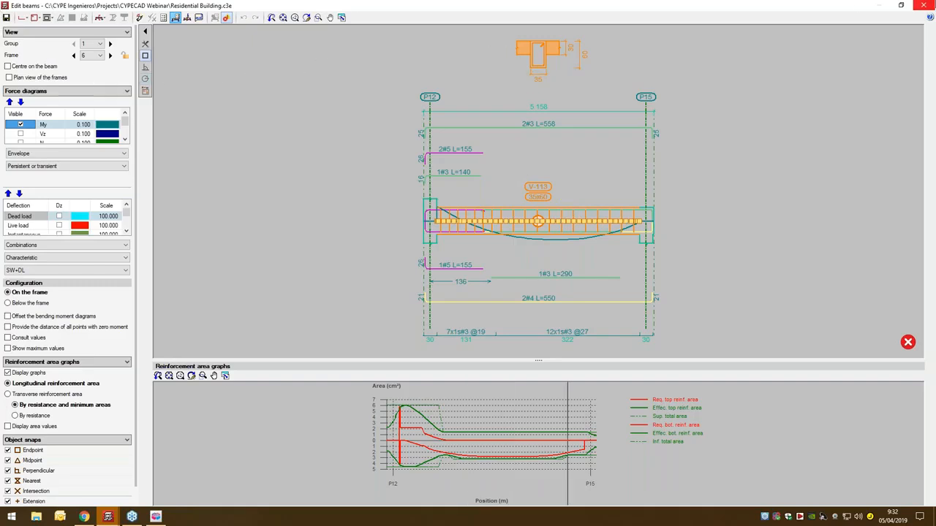
key(Escape)
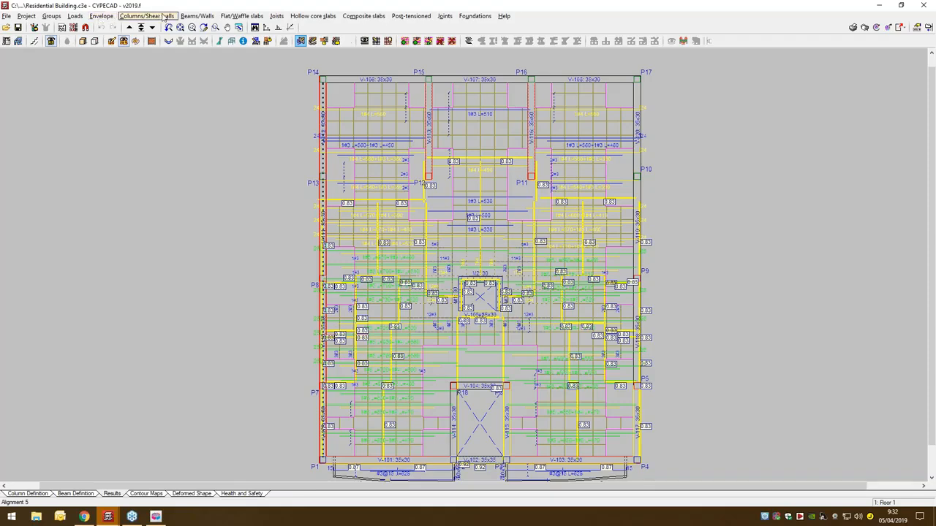
- Open the P4 to P17 frame in the beam editor, activate the U.L.S. and S.L.S. point checks, and close the editor
click(199, 17)
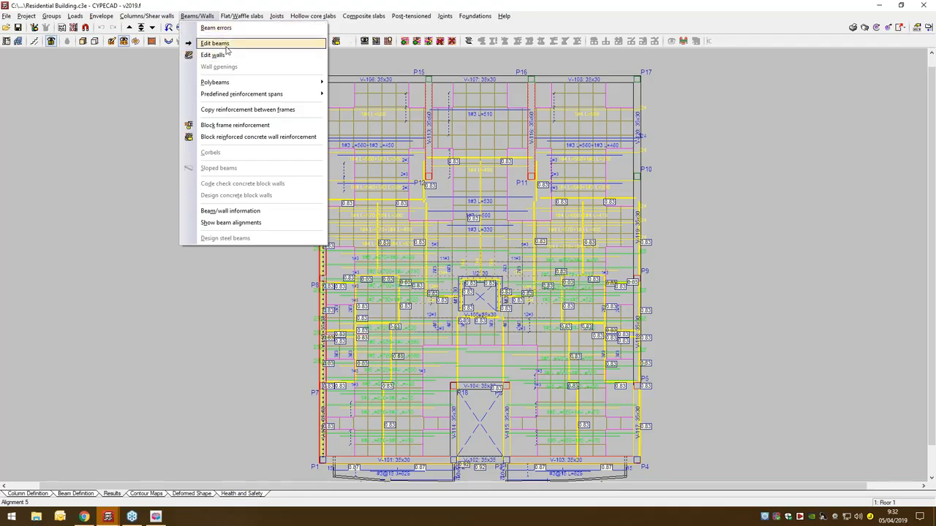
click(226, 45)
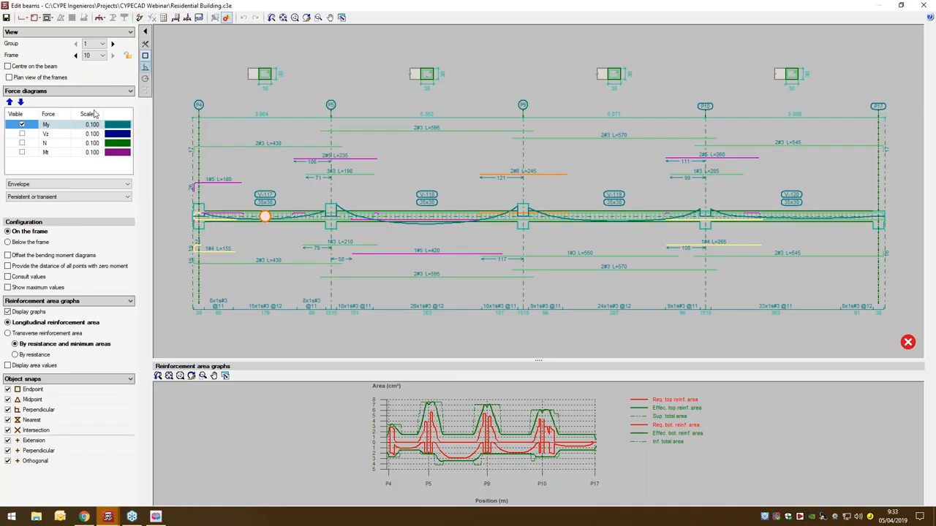
click(175, 17)
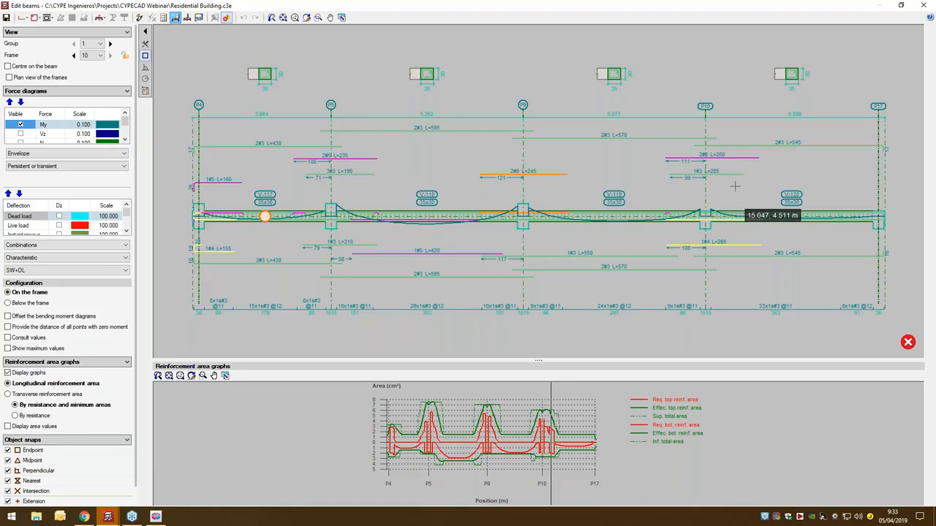
click(926, 5)
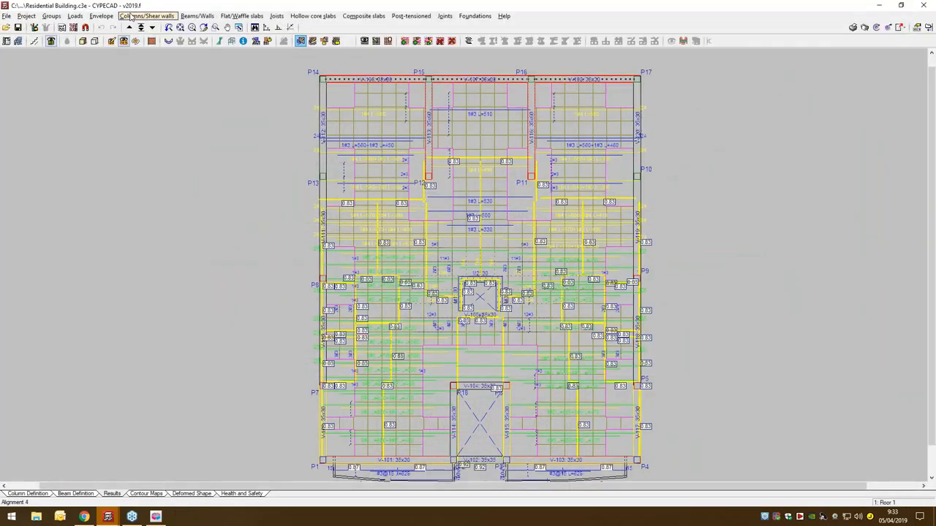
- View the panel data of the Floor 1 waffle slab and close it without changes
click(224, 19)
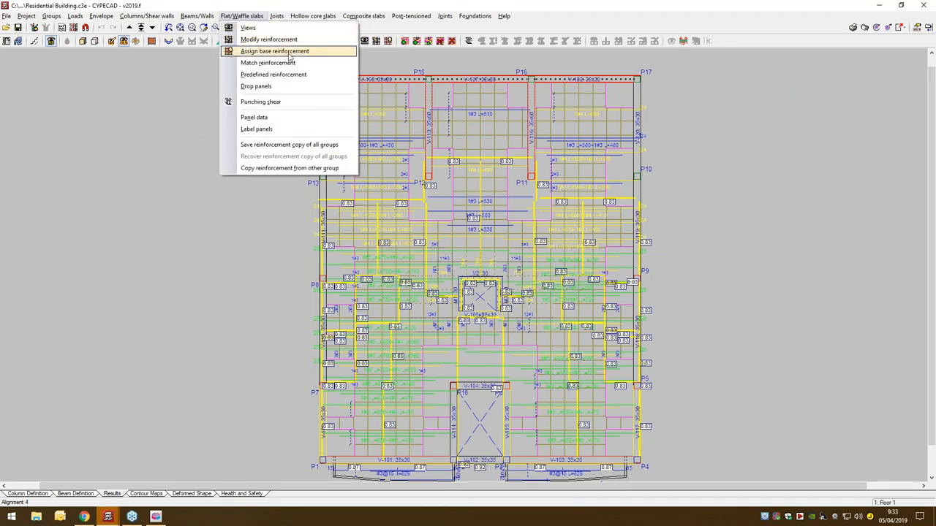
click(274, 120)
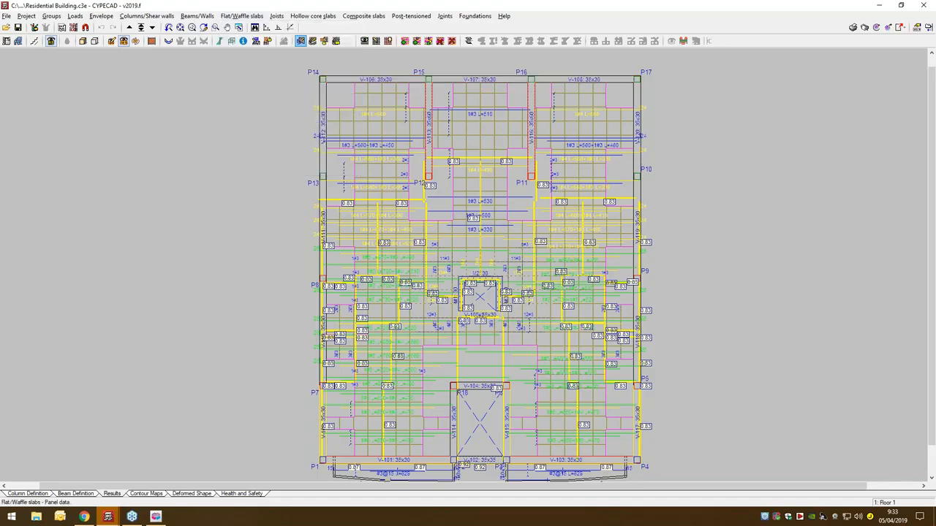
click(387, 139)
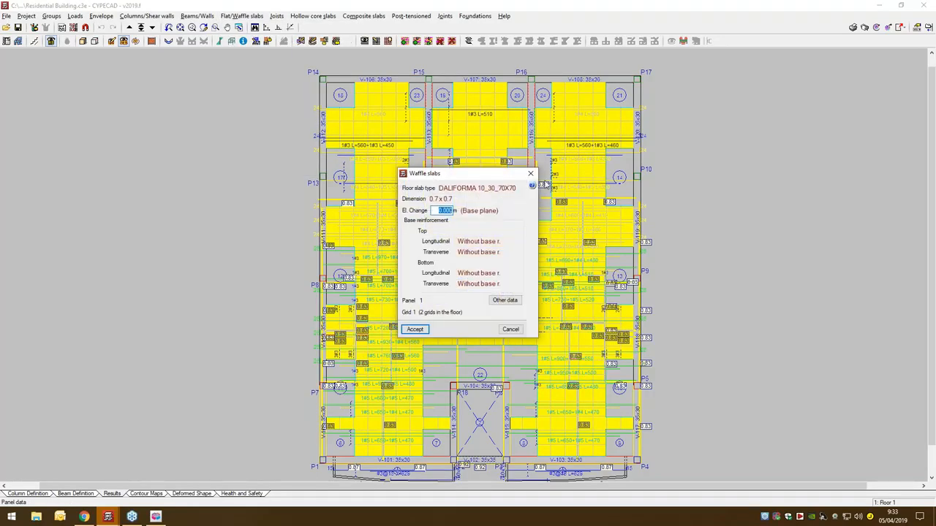
click(530, 173)
- View the options for modifying the flat/waffle slab reinforcement of Floor 1 and cancel without changes
click(242, 16)
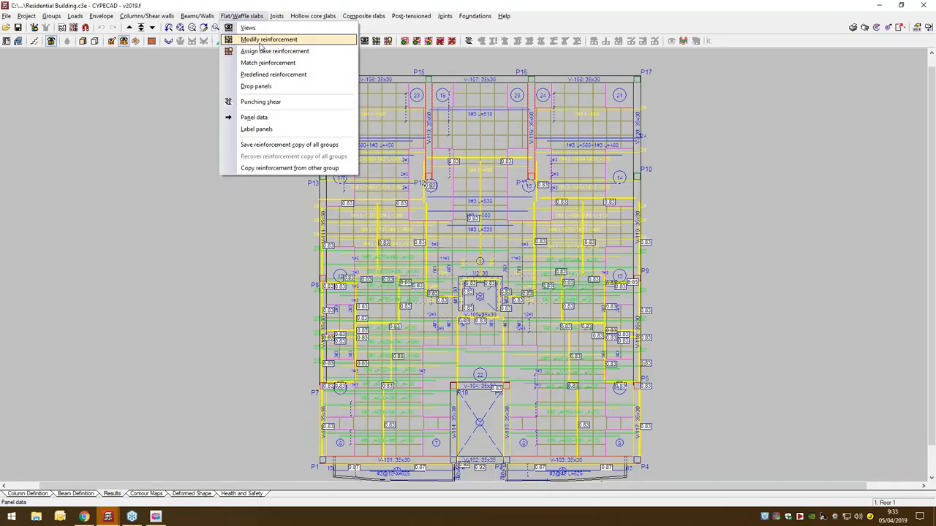
click(261, 42)
drag(428, 158, 567, 200)
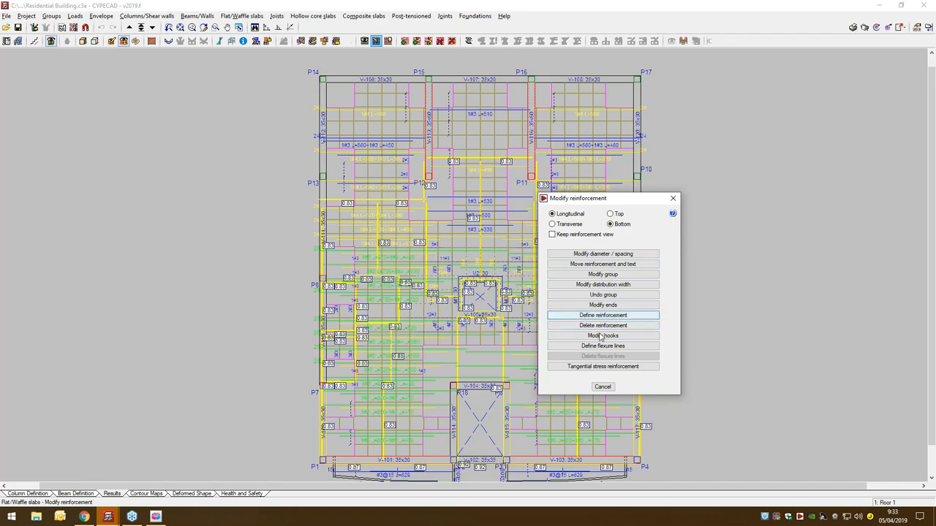
click(603, 385)
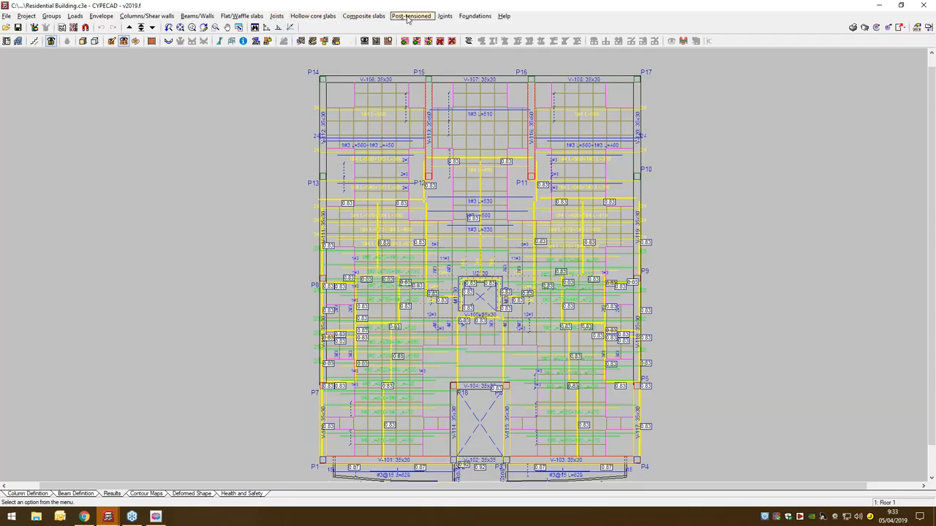
- Open column P15 for editing from the Floor 1 plan
click(153, 15)
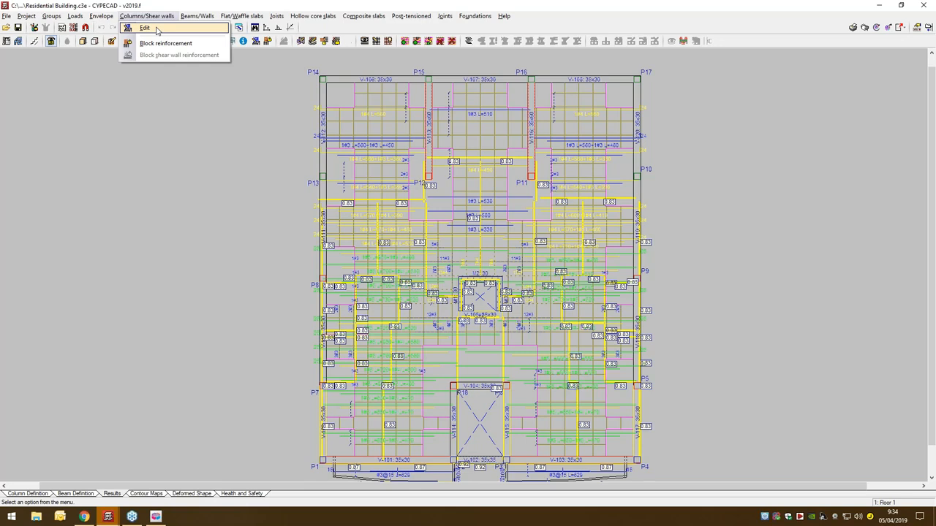
click(156, 29)
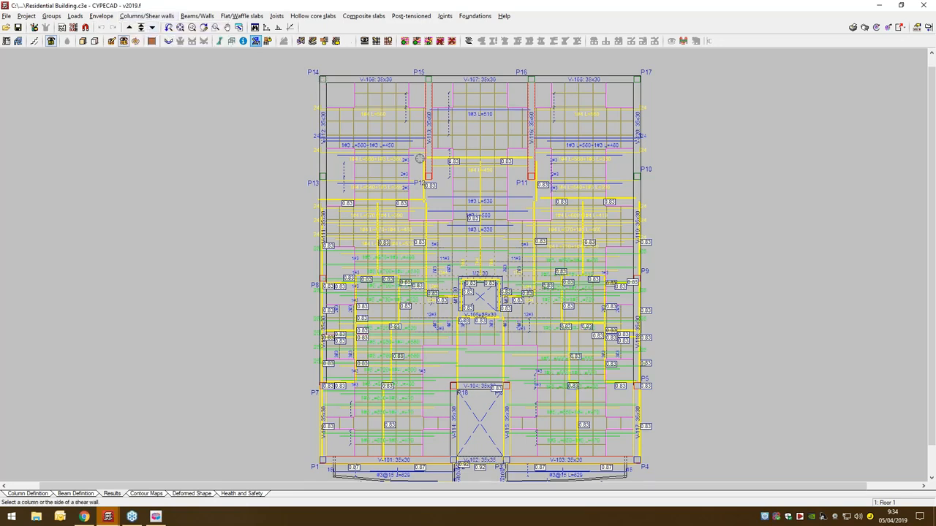
click(427, 78)
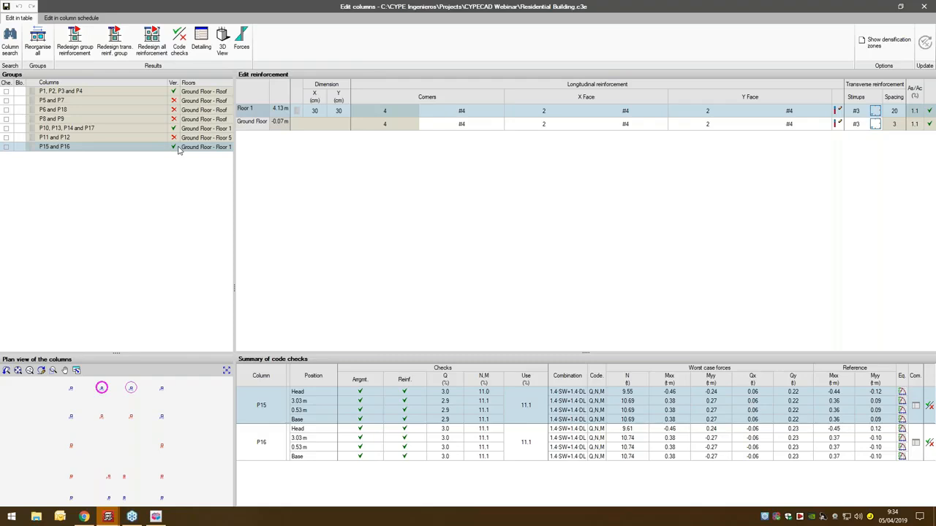
- Inspect the reinforcement cage of column P15 in a maximised 3D view from several angles, and close the view
click(221, 52)
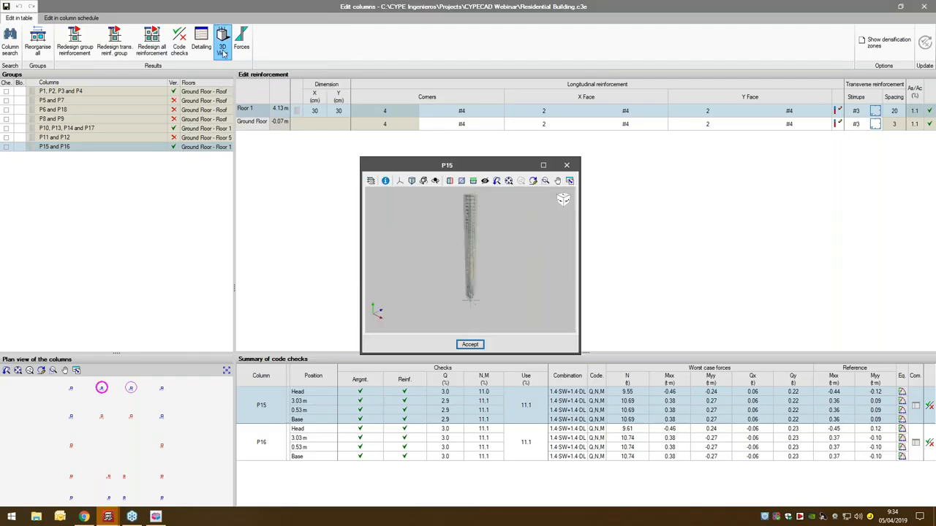
click(542, 165)
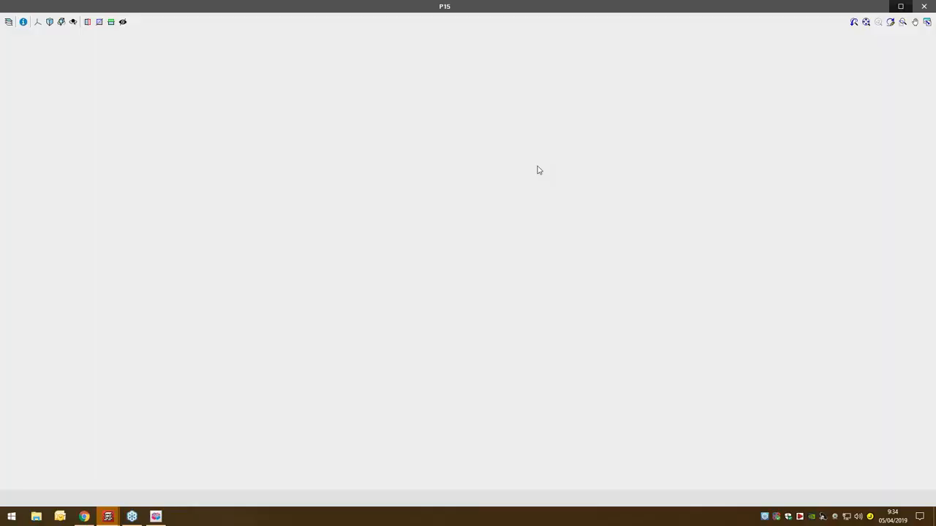
scroll(470, 346, up, 5)
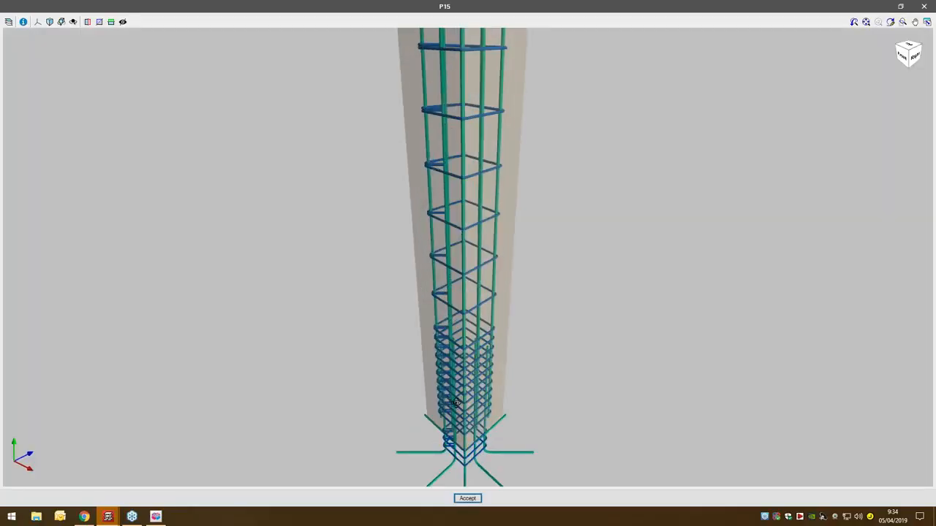
mouse_move(490, 413)
mouse_down()
mouse_move(541, 397)
mouse_move(390, 387)
mouse_up()
mouse_move(580, 389)
mouse_down()
mouse_move(526, 402)
mouse_move(484, 391)
mouse_up()
scroll(448, 269, down, 6)
drag(460, 134, 461, 177)
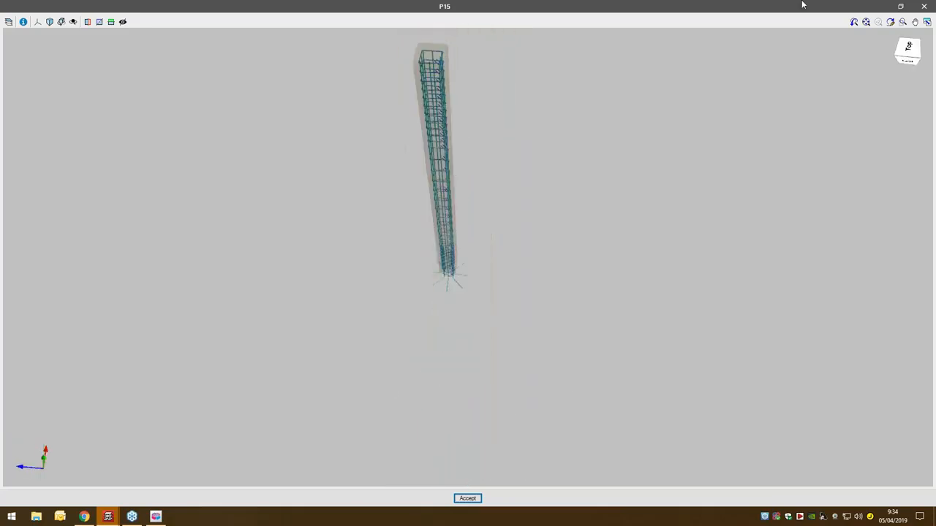
click(924, 6)
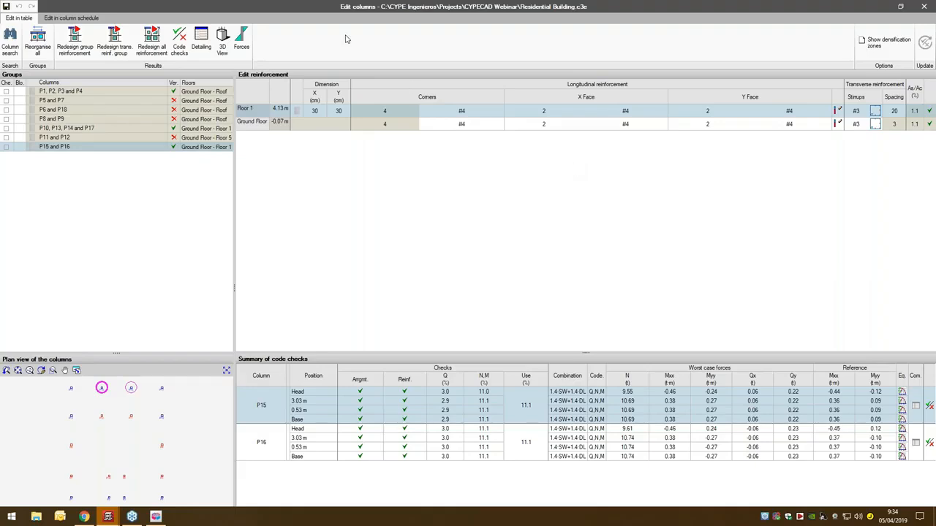
- Examine the detailing drawing of column P15, including its bar table and stirrup spacing, and close it
click(211, 44)
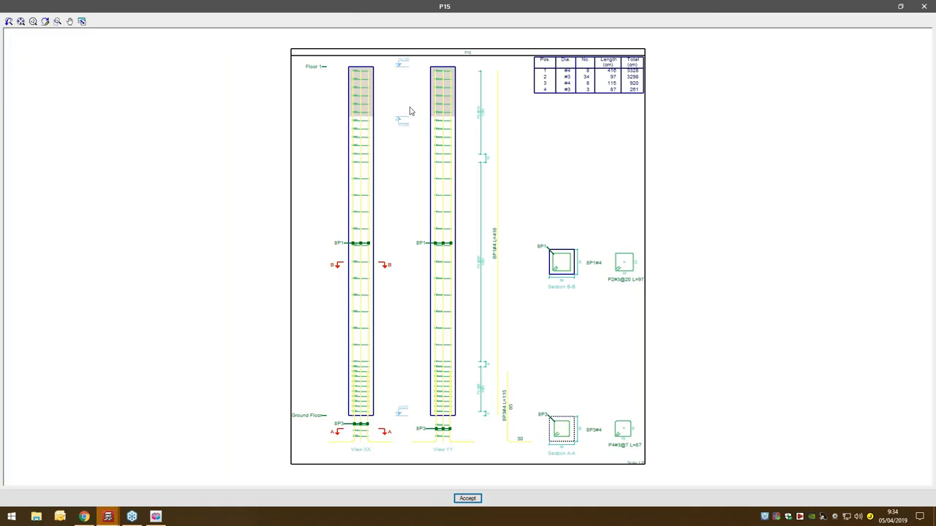
scroll(410, 111, up, 4)
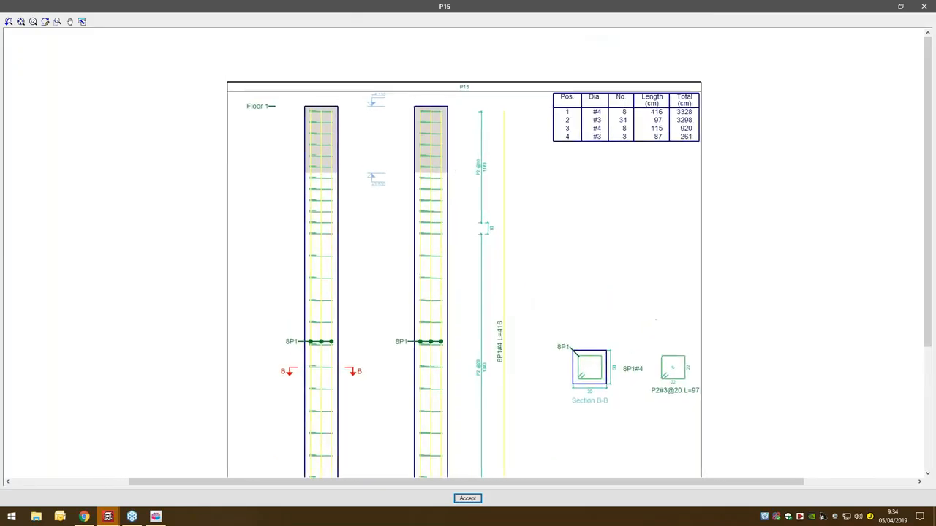
scroll(598, 180, up, 5)
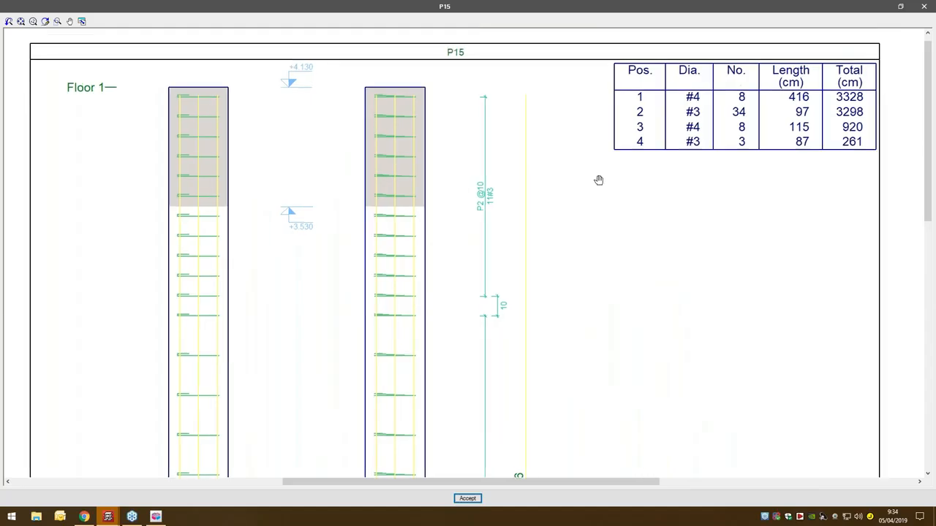
middle_drag(598, 180, 581, 226)
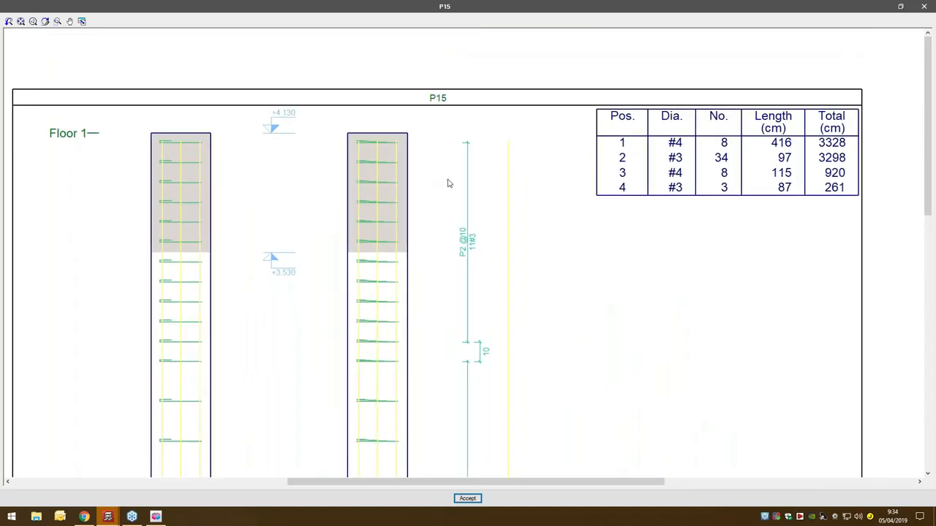
scroll(447, 182, down, 5)
mouse_move(510, 380)
middle_down()
mouse_move(508, 197)
mouse_move(502, 332)
middle_up()
click(924, 6)
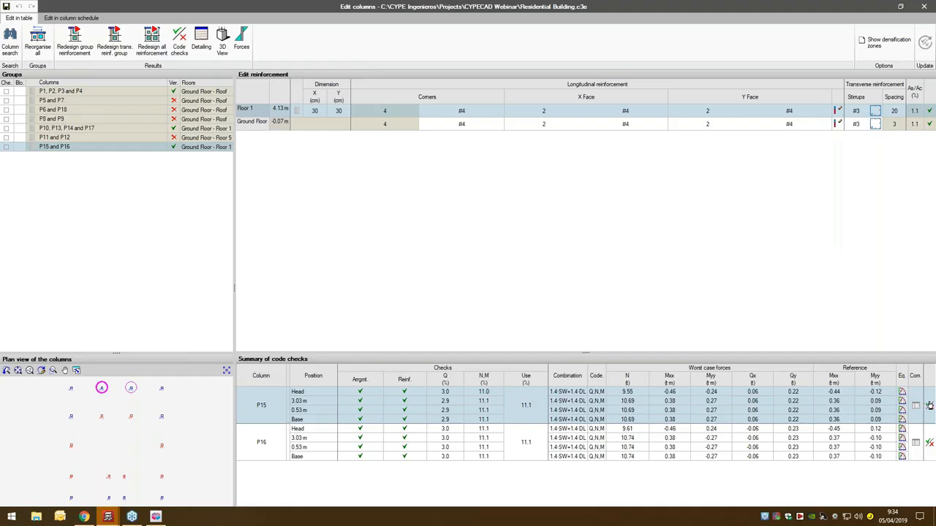
- Bring up the code checks of column P15 at full size and examine the limit state at failure under normal stresses
click(929, 406)
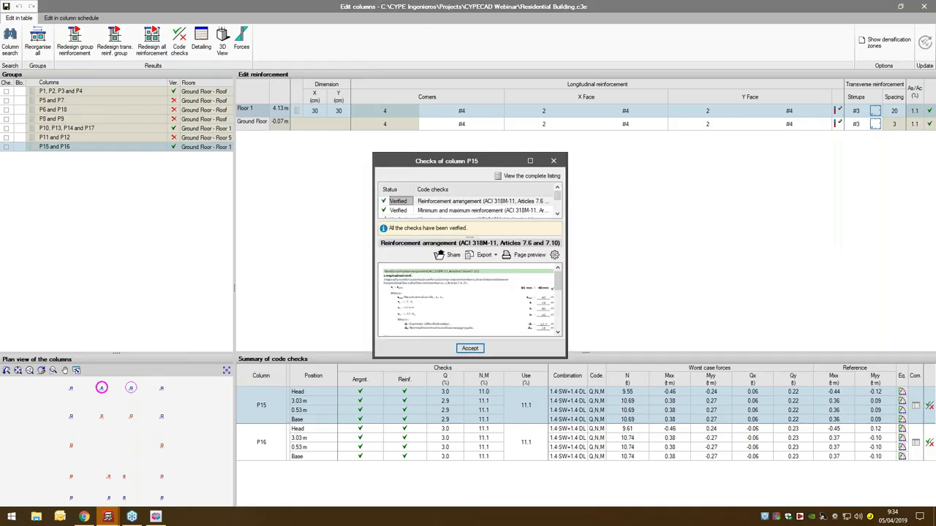
click(536, 162)
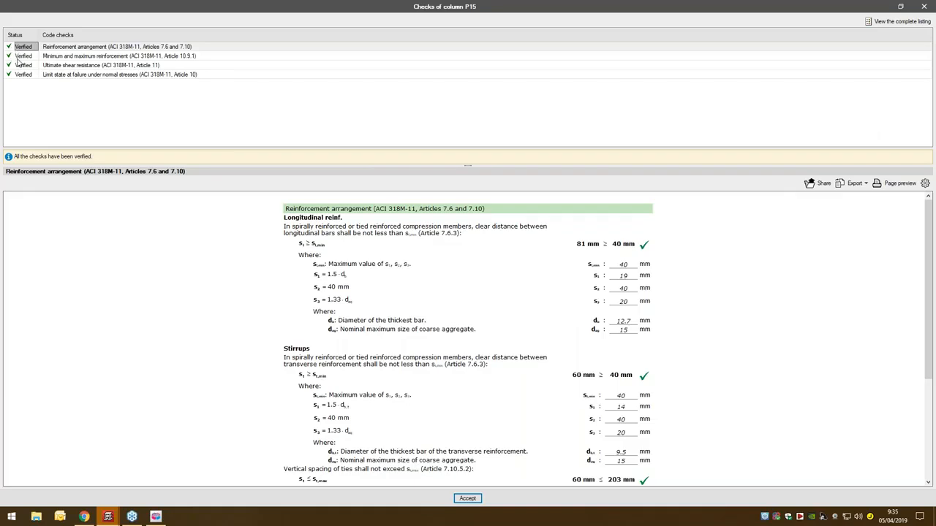
click(145, 76)
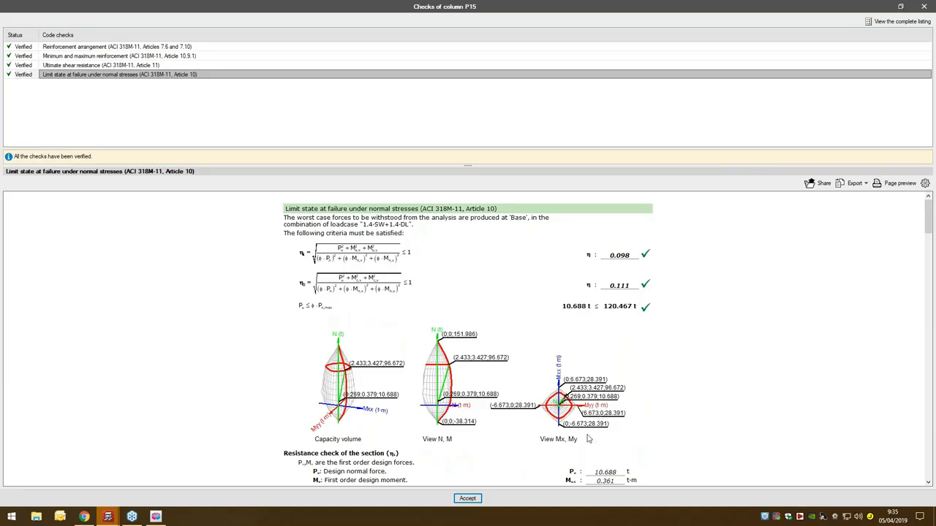
scroll(585, 410, down, 4)
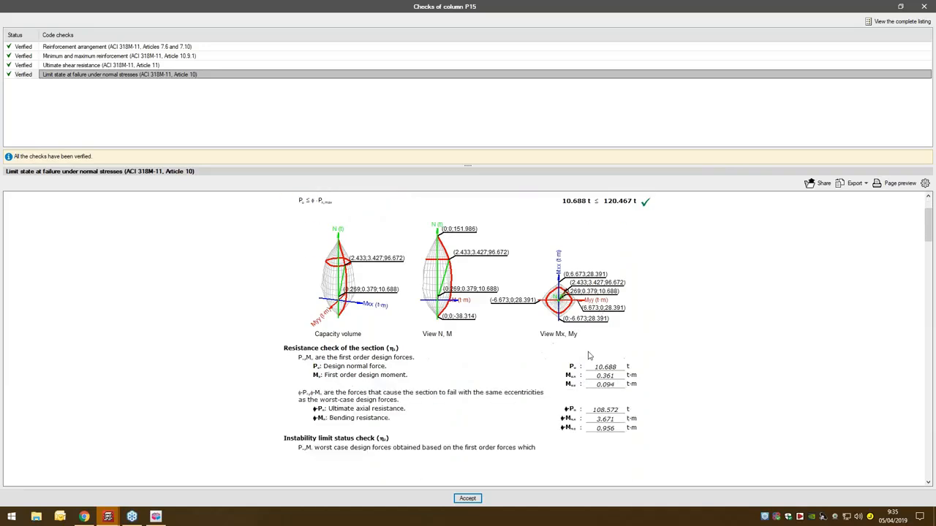
scroll(590, 355, down, 4)
scroll(588, 356, down, 5)
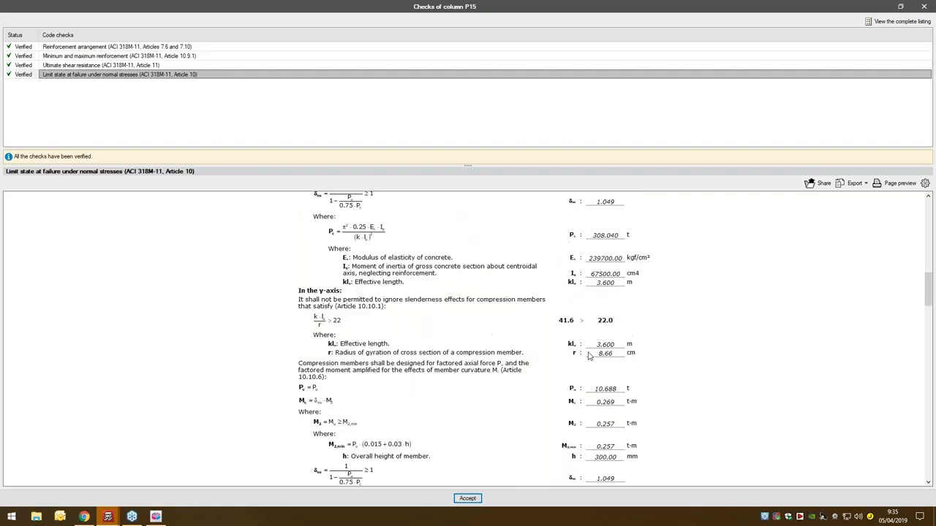
- Examine the ultimate force balance and resultants in the P15 normal stresses report, view the export formats, and close the checks
drag(928, 307, 929, 385)
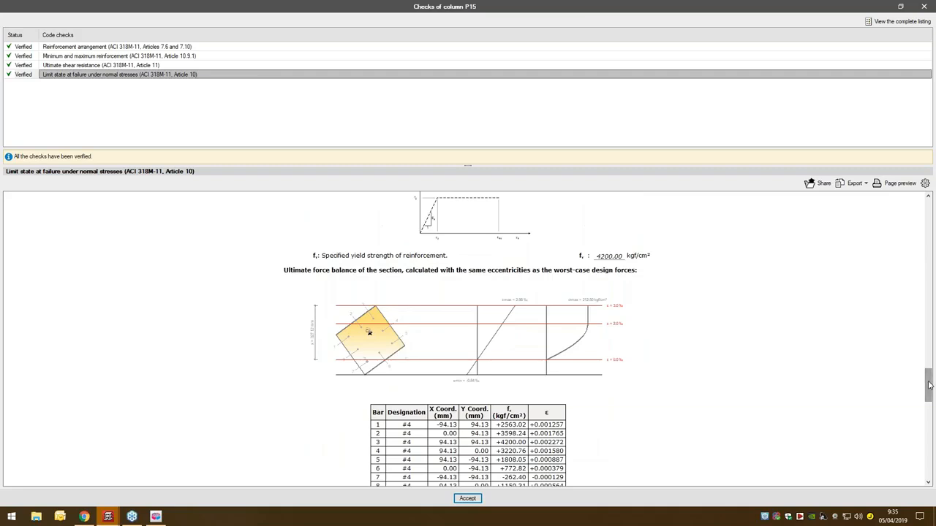
scroll(601, 390, down, 1)
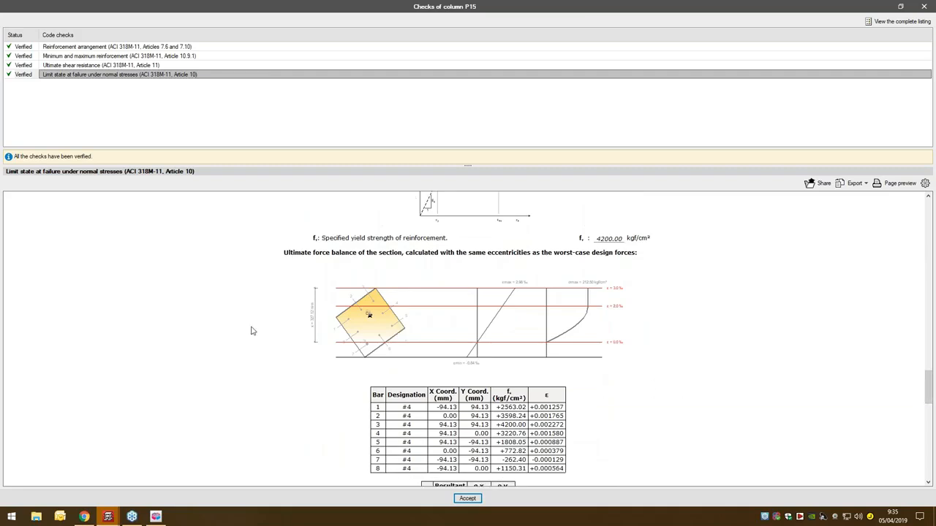
scroll(513, 334, down, 10)
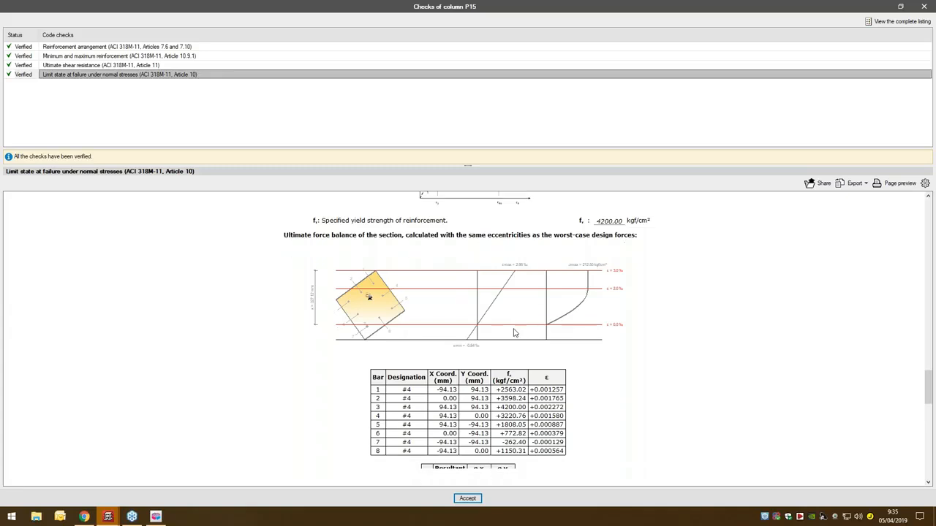
scroll(513, 334, down, 4)
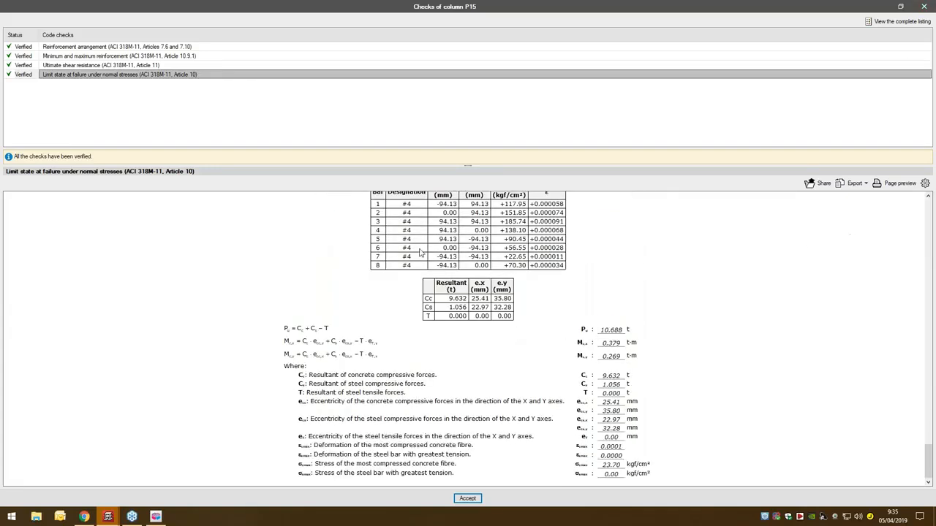
click(857, 184)
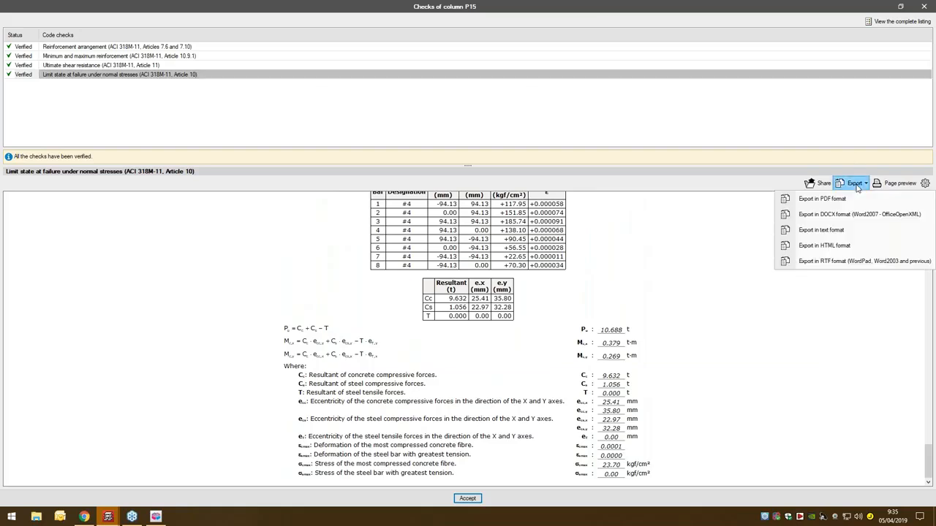
click(857, 188)
click(926, 5)
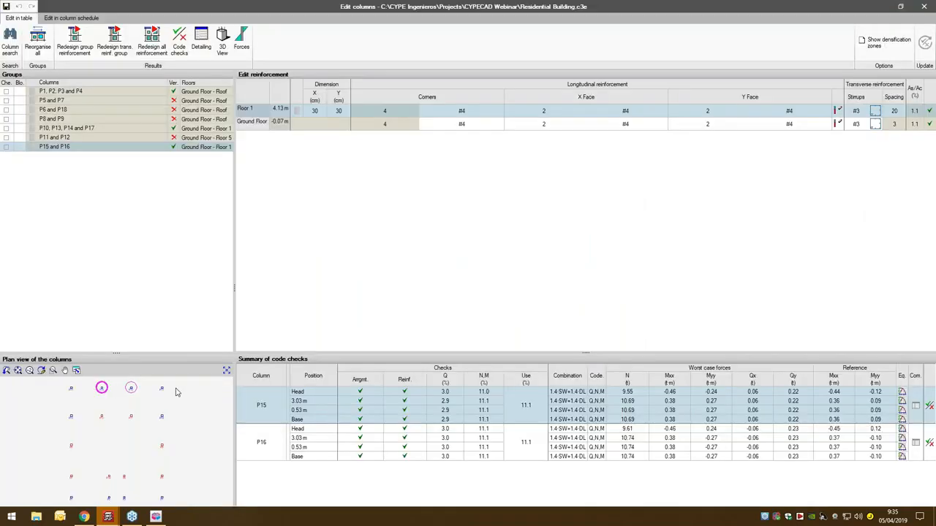
- Review the reinforcement and code check data of columns P17, P5 and P4 by selecting them in the column plan
click(131, 388)
click(161, 410)
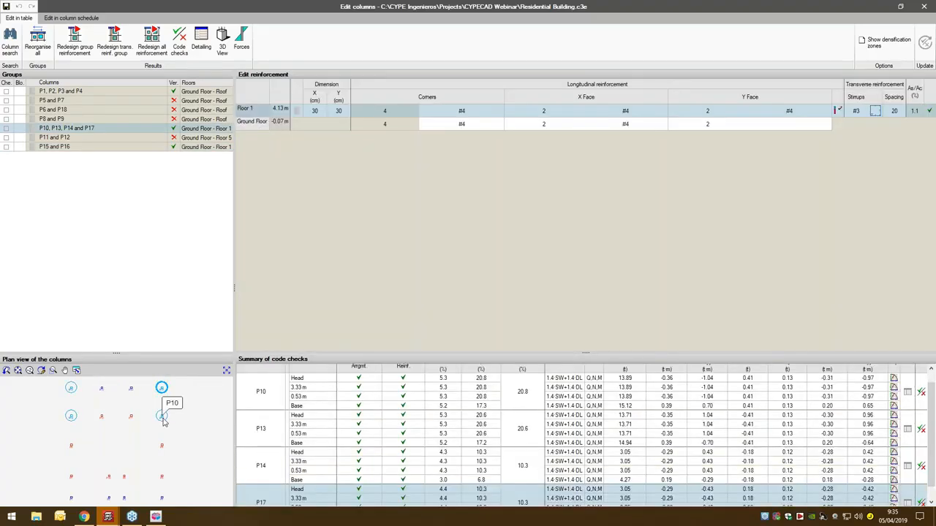
click(161, 445)
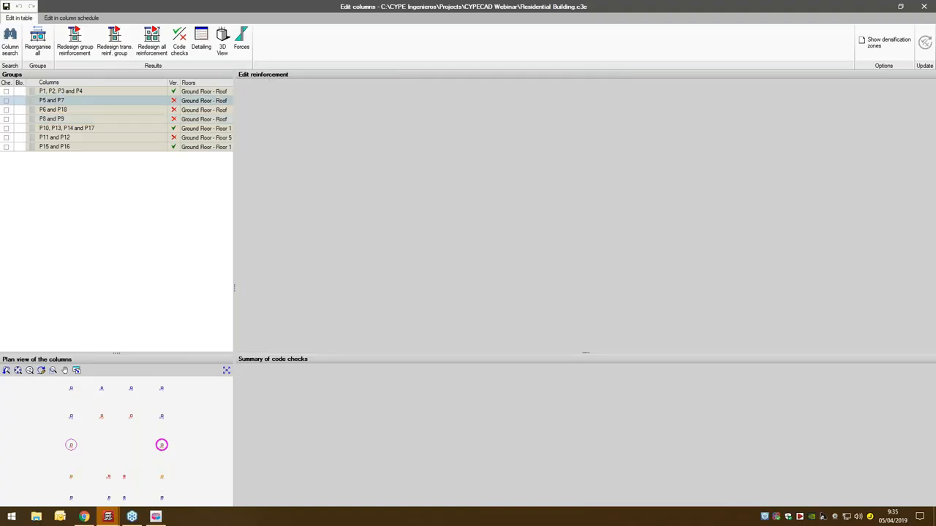
click(162, 498)
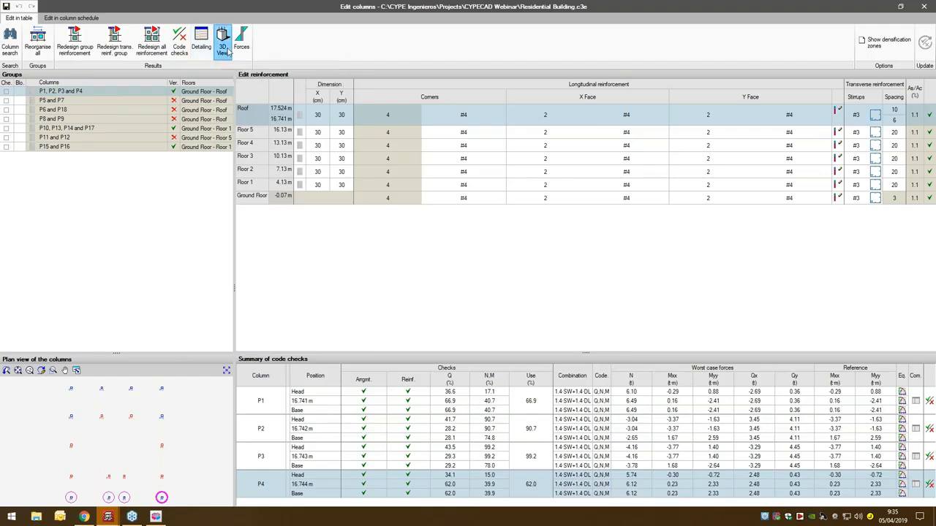
- Inspect the full-height reinforcement of column P4 in the 3D view from several angles, and close the view
click(223, 45)
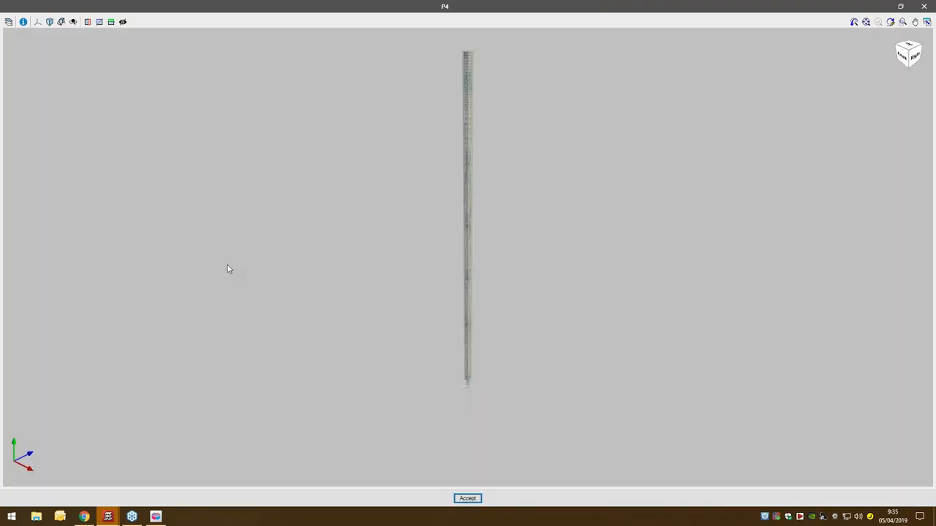
middle_drag(477, 232, 496, 259)
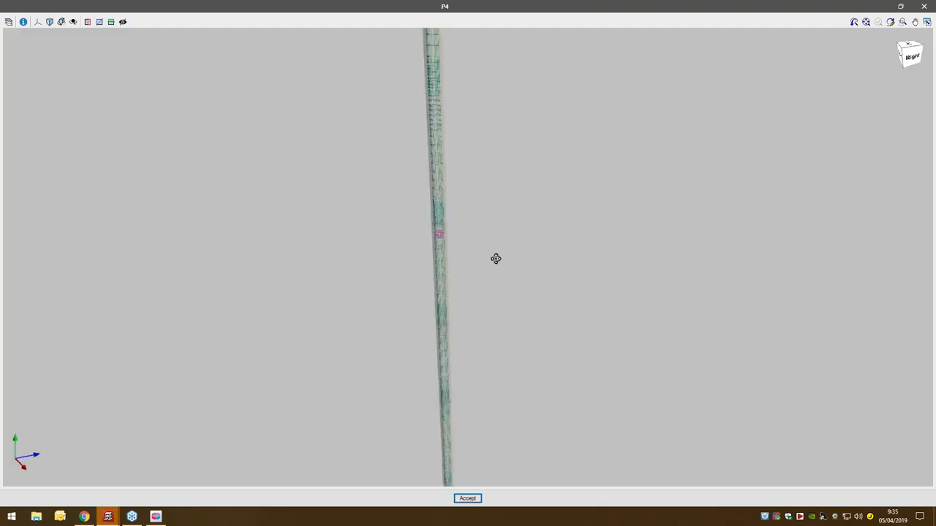
scroll(436, 315, up, 4)
middle_drag(550, 313, 429, 224)
scroll(530, 281, down, 5)
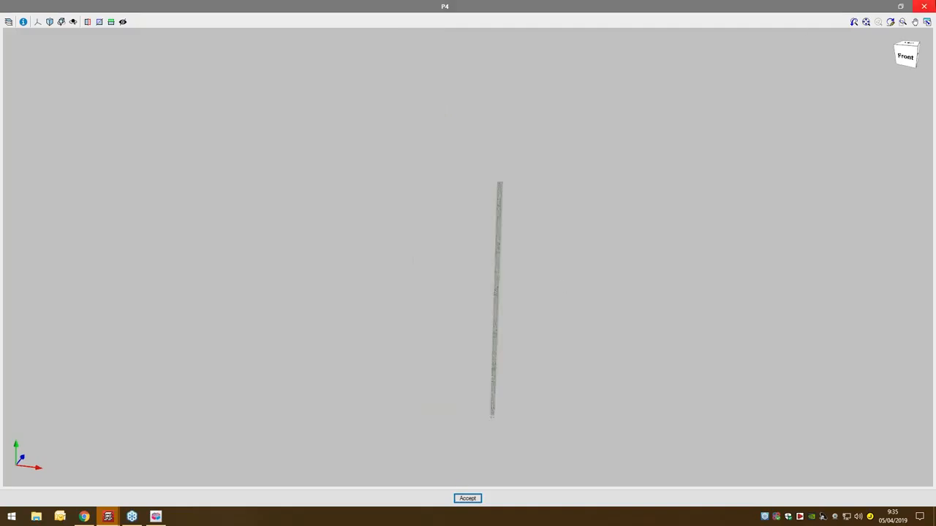
click(925, 6)
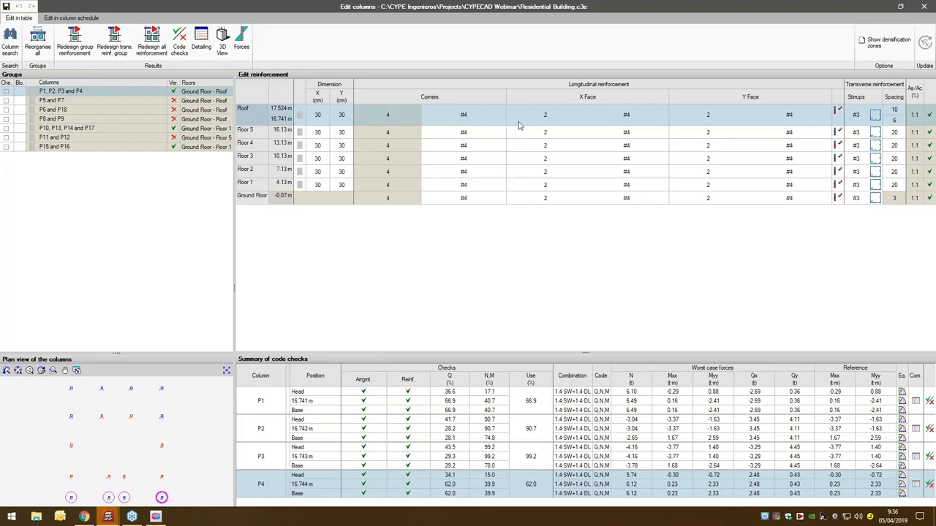
- Open the Roof-level corner bar size and X-face bar count of columns P1 to P4 for editing in the reinforcement table
click(463, 120)
click(491, 116)
click(491, 116)
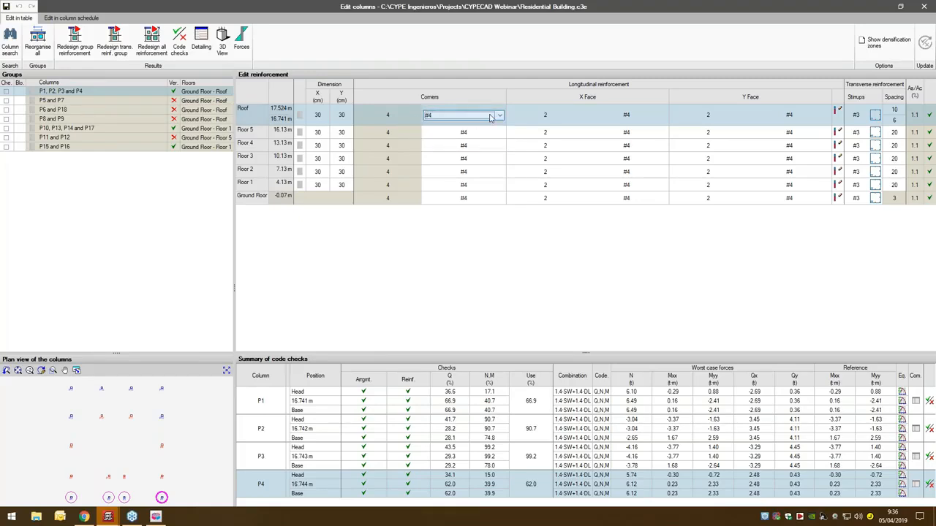
click(542, 114)
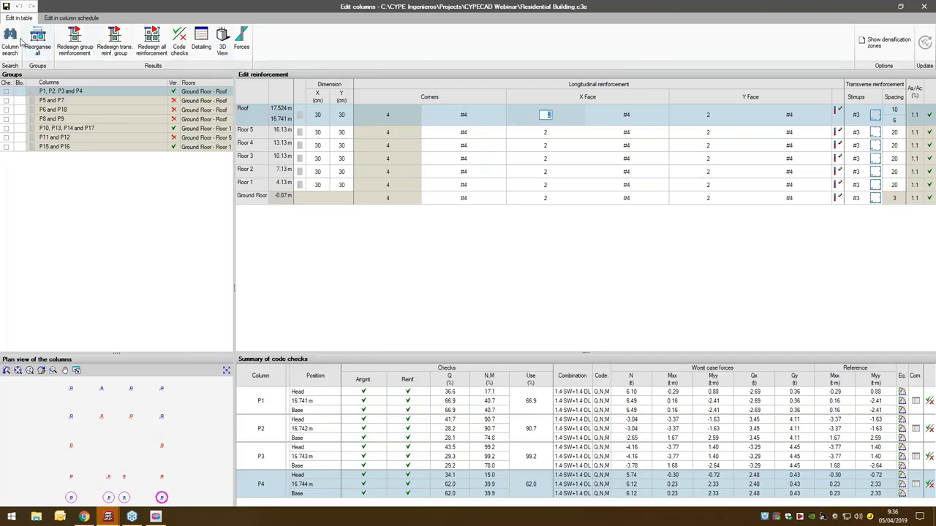
- Display the column schedule and look over the reinforcement of all column groups from Ground Floor to Roof
click(71, 17)
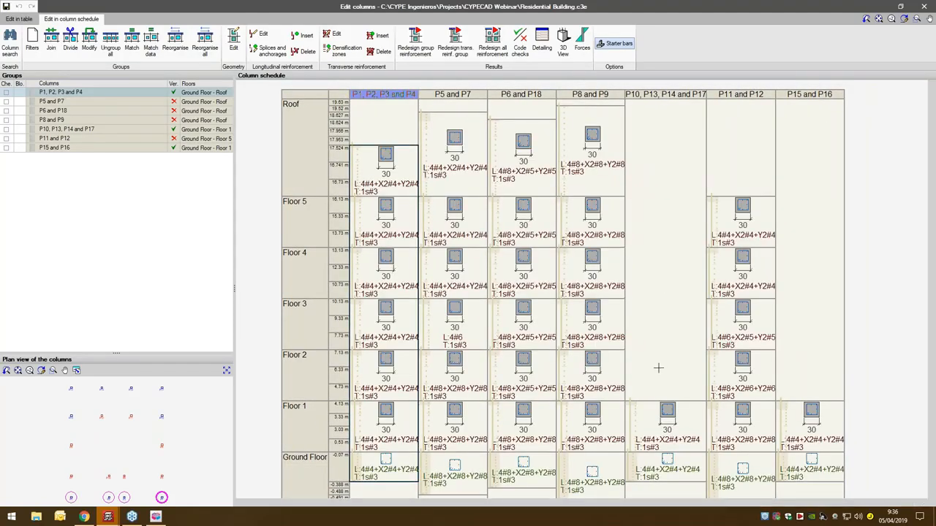
scroll(658, 368, down, 3)
scroll(641, 387, up, 2)
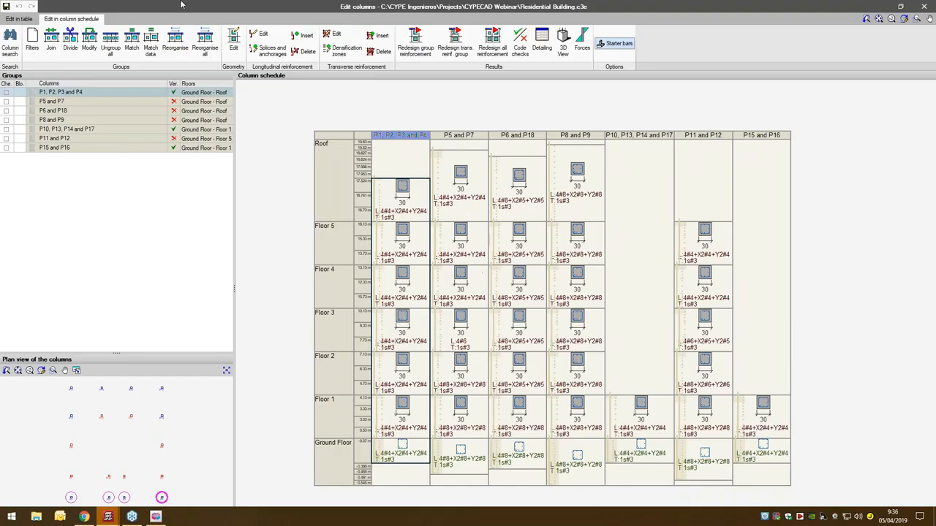
- View the Roof-level longitudinal reinforcement options of columns P1 to P4, cancel without changes, and close the column editor
click(261, 38)
click(409, 192)
drag(522, 199, 454, 216)
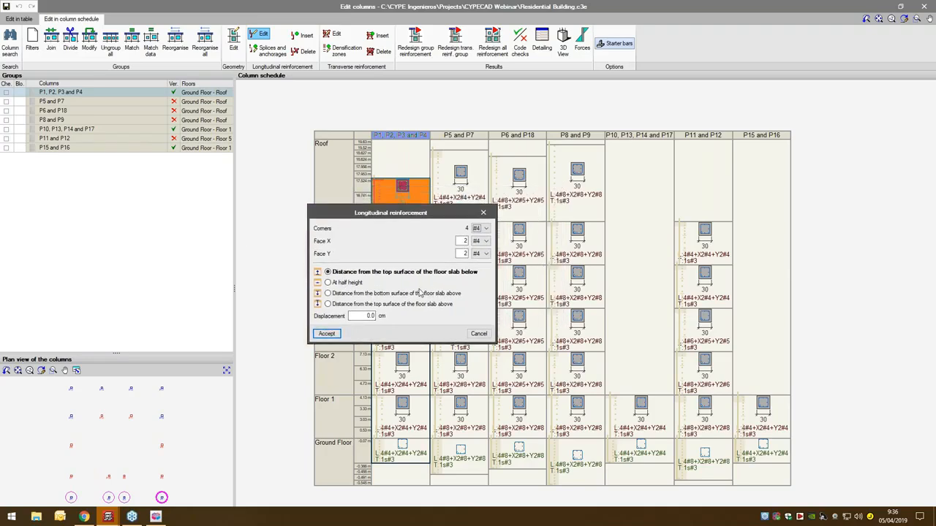
click(486, 229)
click(487, 230)
click(477, 334)
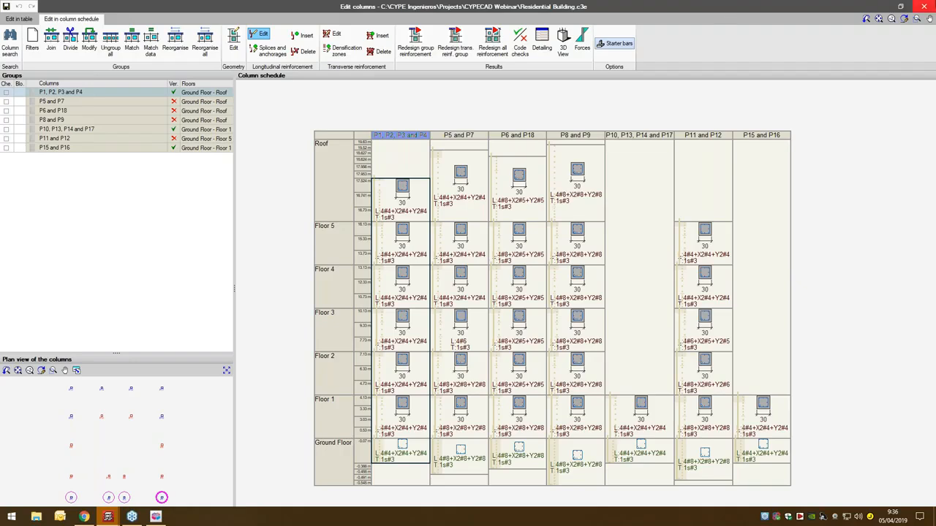
click(925, 6)
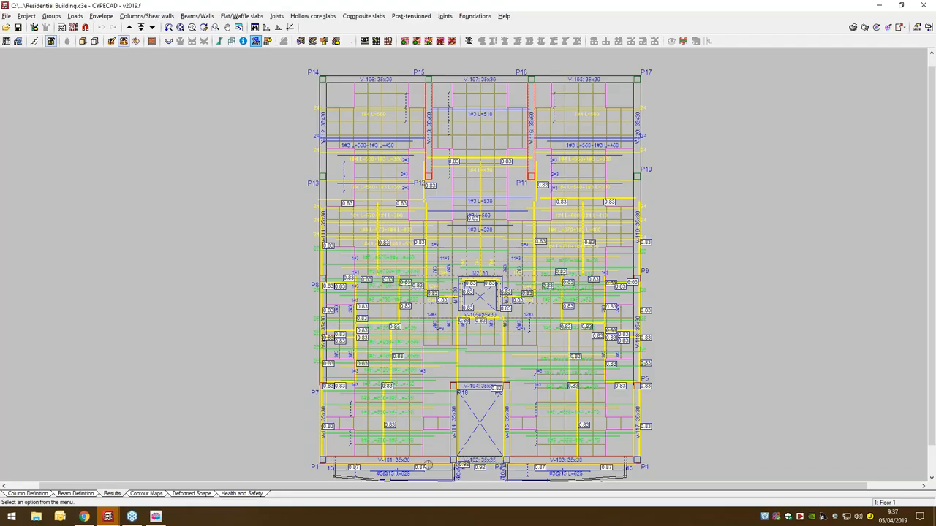
- Show the building's deformed shape under self weight with a factor of 1 and view it from the side
click(184, 497)
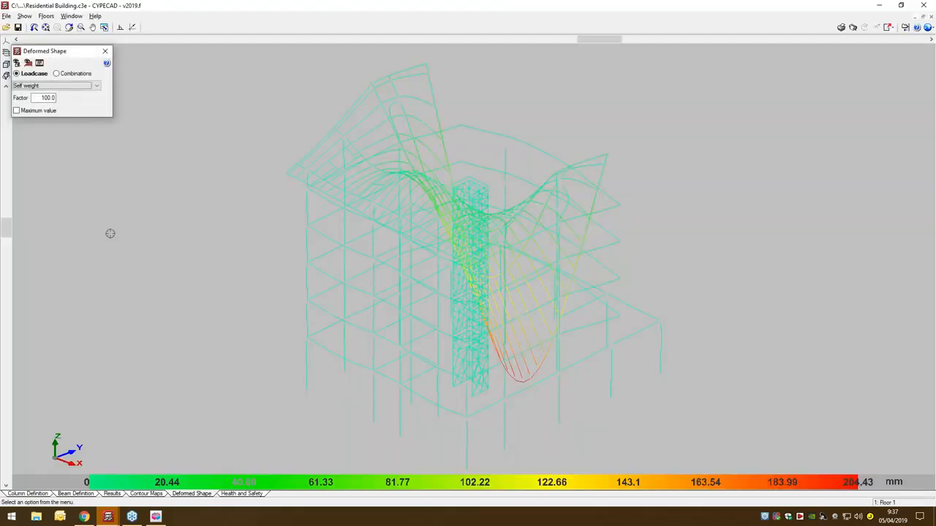
drag(32, 97, 86, 95)
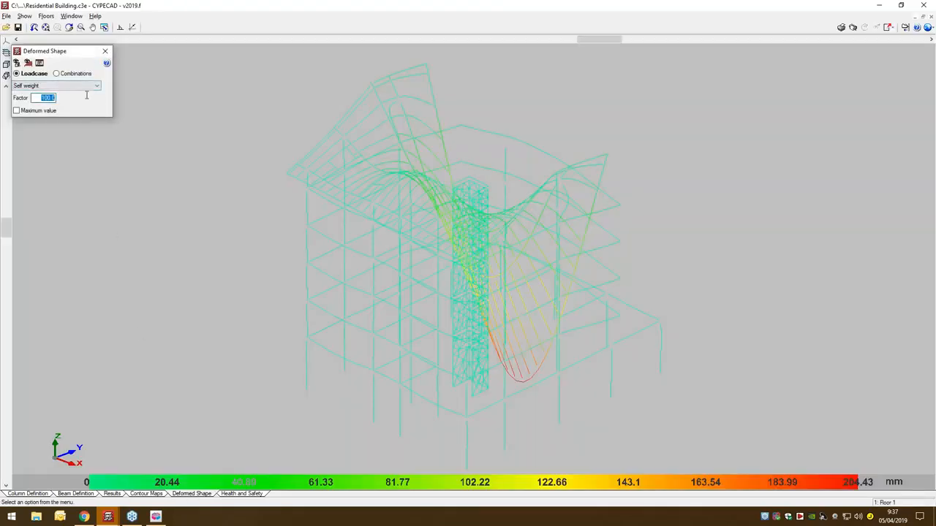
text(1)
key(Return)
middle_drag(555, 237, 411, 179)
middle_drag(507, 123, 514, 133)
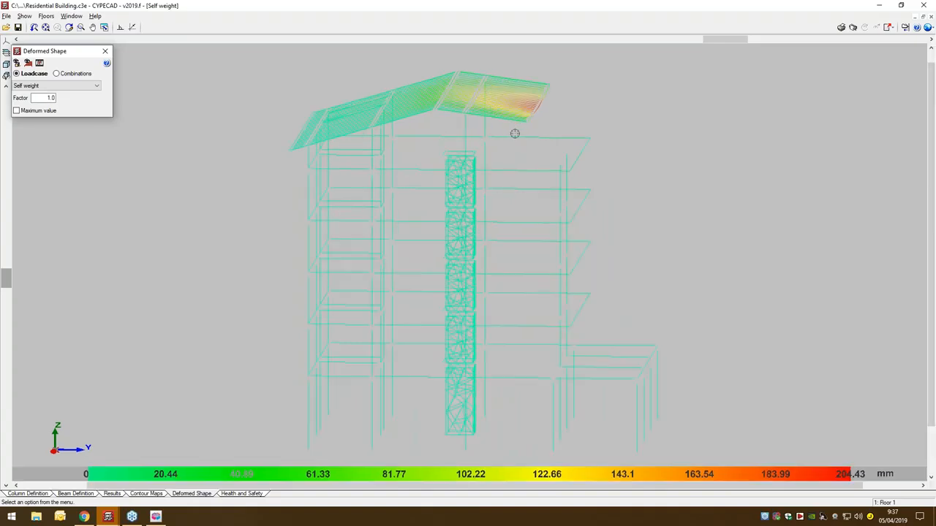
- Set the deformed shape factor to 5, check the available loadcases, and view the SW+DL combination
double_click(48, 97)
text(5)
key(Return)
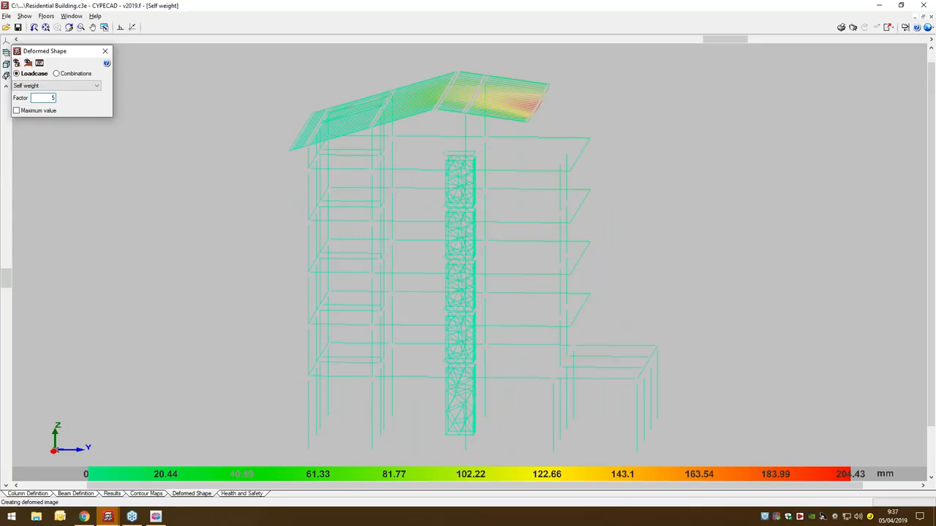
click(34, 87)
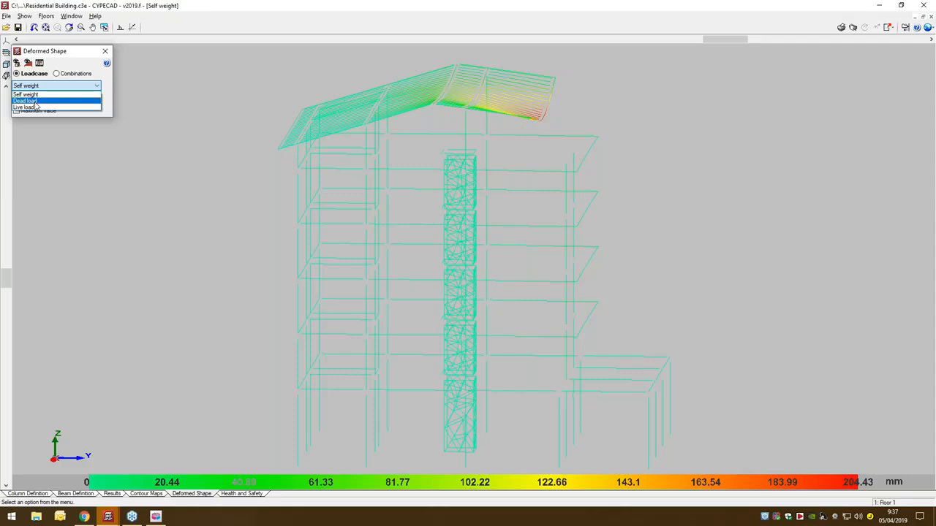
click(60, 68)
click(56, 74)
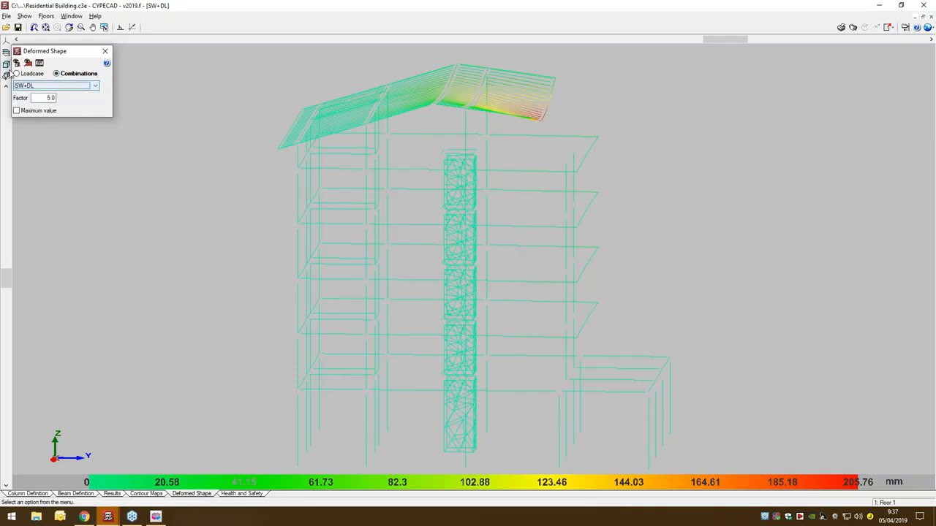
- Return the deformed shape to the Self weight loadcase and set its factor to 10
click(16, 73)
drag(40, 98, 71, 96)
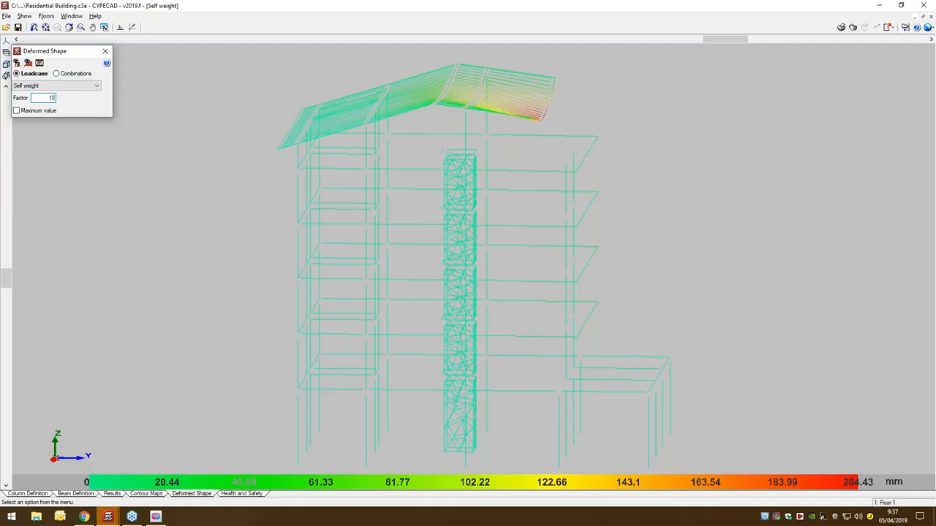
key(Return)
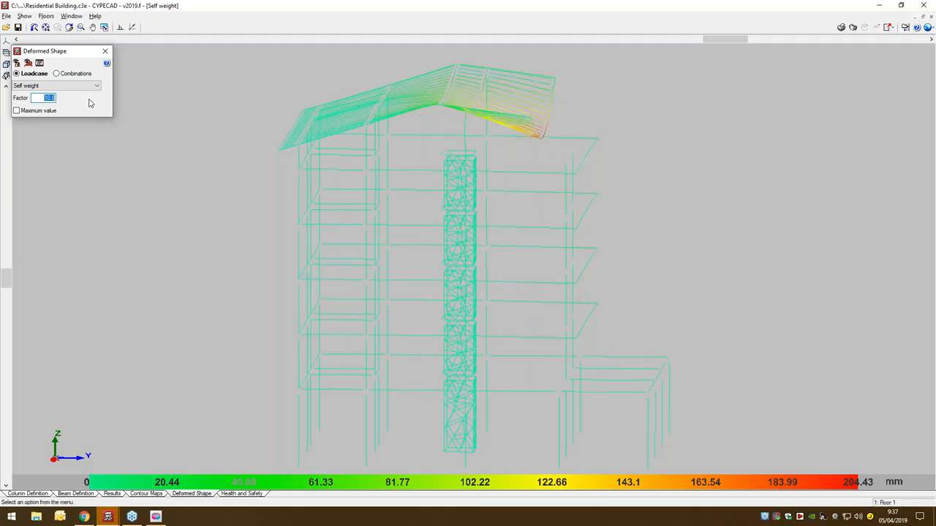
- Play the self-weight deformation animation at full size, inspect the roof from different angles, and close the animation and deformed shape settings
click(43, 63)
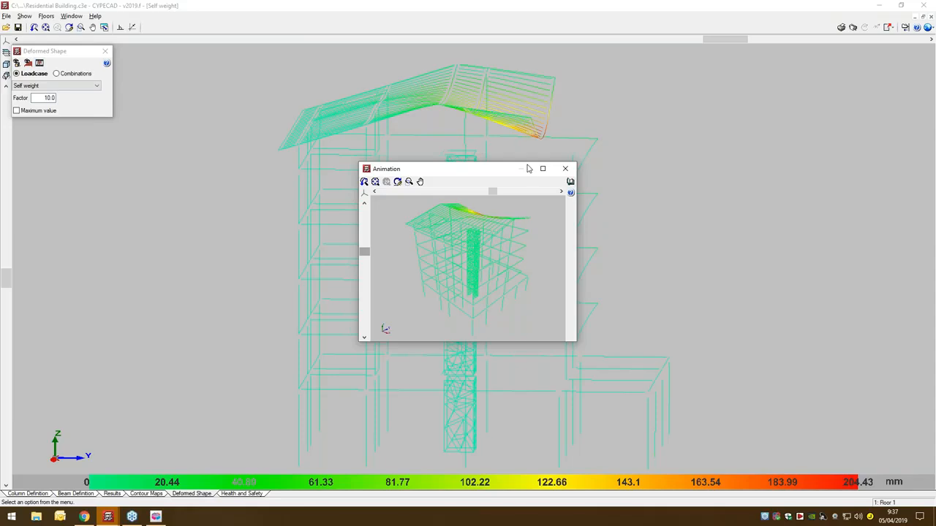
click(542, 168)
drag(460, 262, 429, 227)
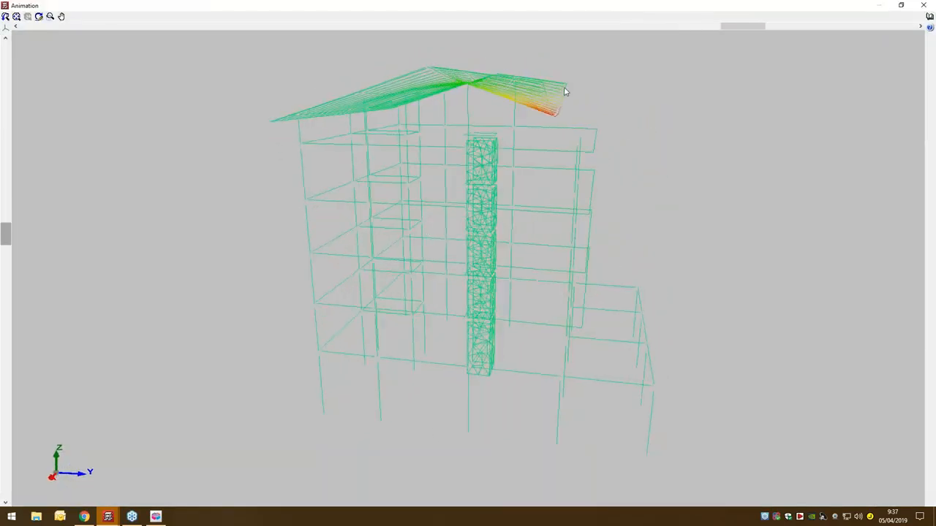
drag(564, 92, 593, 138)
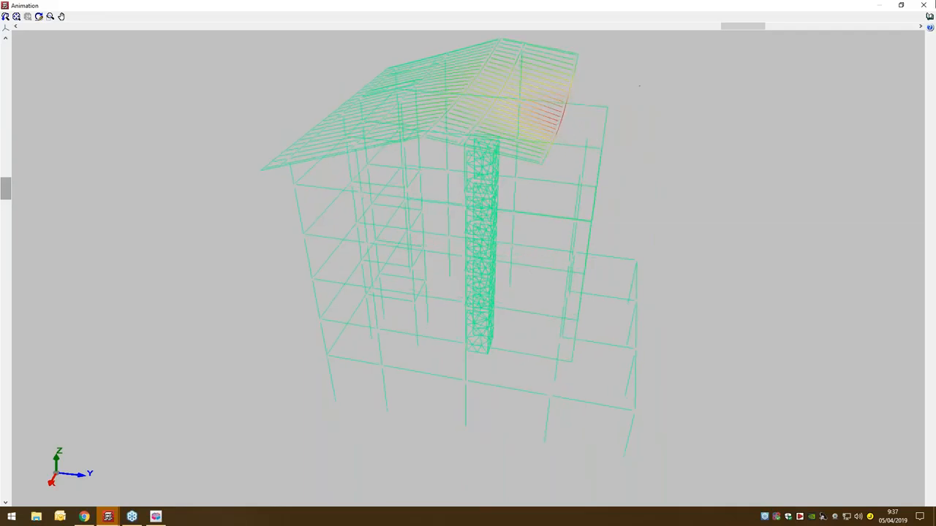
click(924, 5)
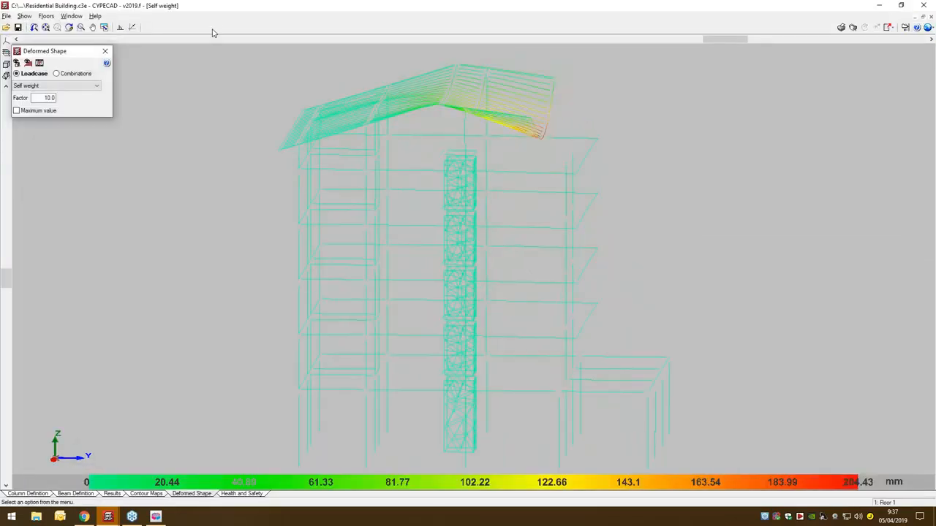
click(108, 52)
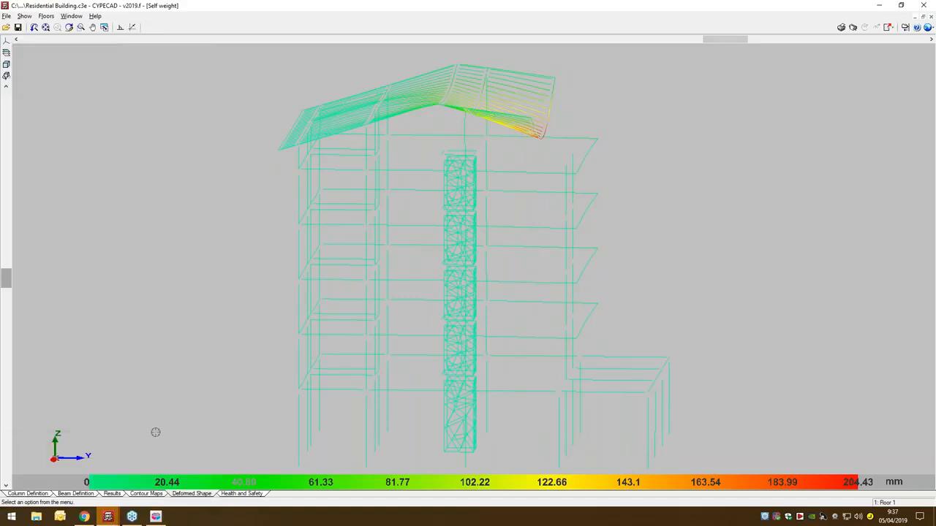
- Examine the Displacement Z contour maps under self weight for Floor 1, Floor 2 and Floor 3
click(145, 493)
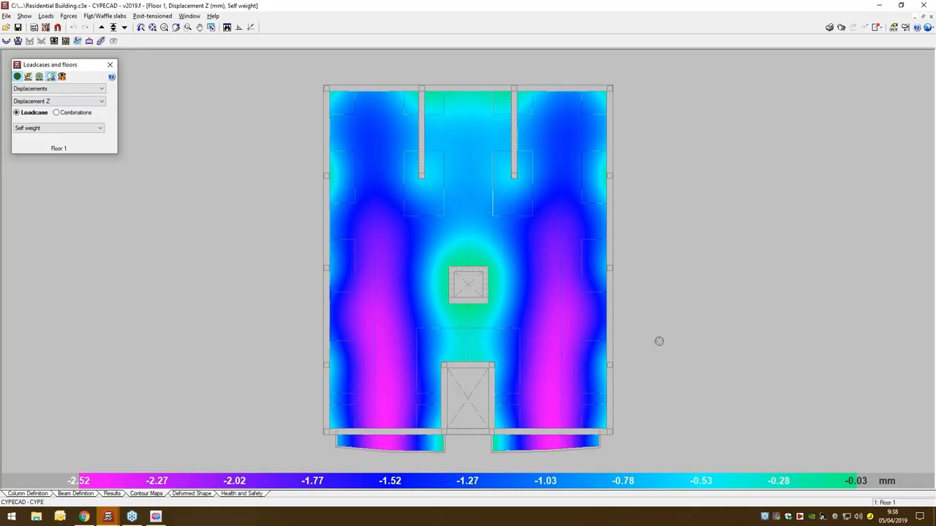
click(192, 494)
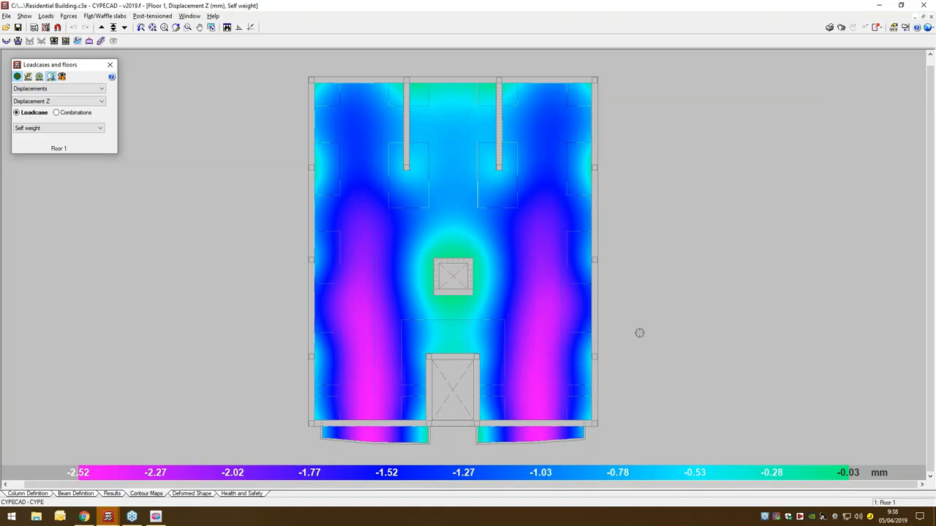
click(100, 28)
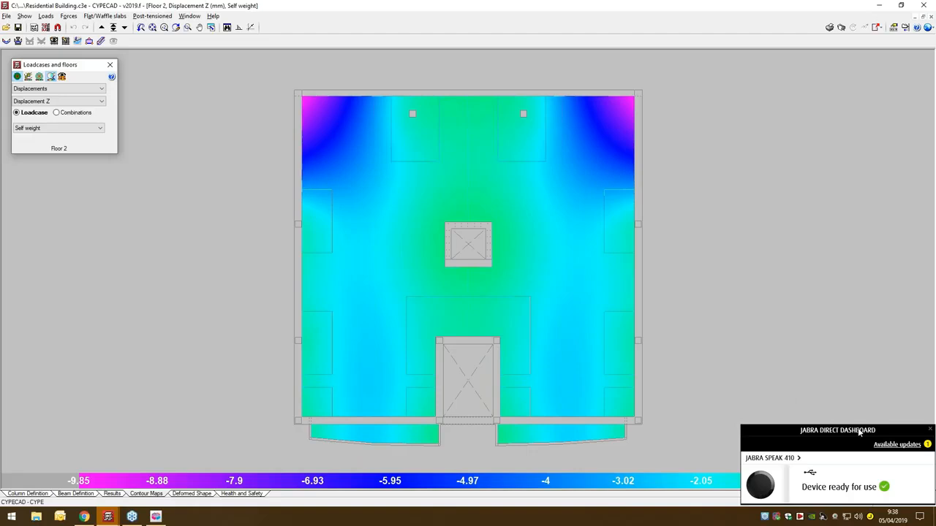
click(929, 429)
click(101, 27)
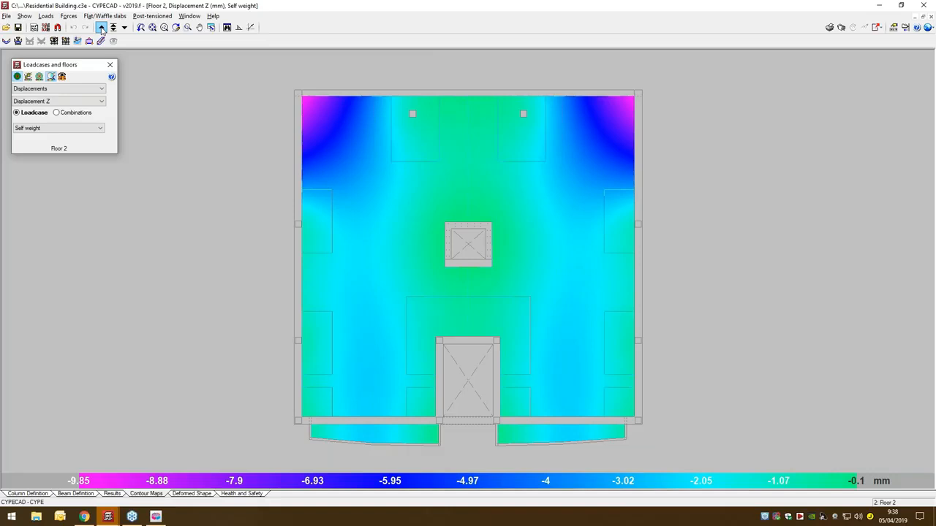
- Examine the Total shear, Moment Y and Shear Y force contours of Floor 3, and close the loadcase settings
click(86, 89)
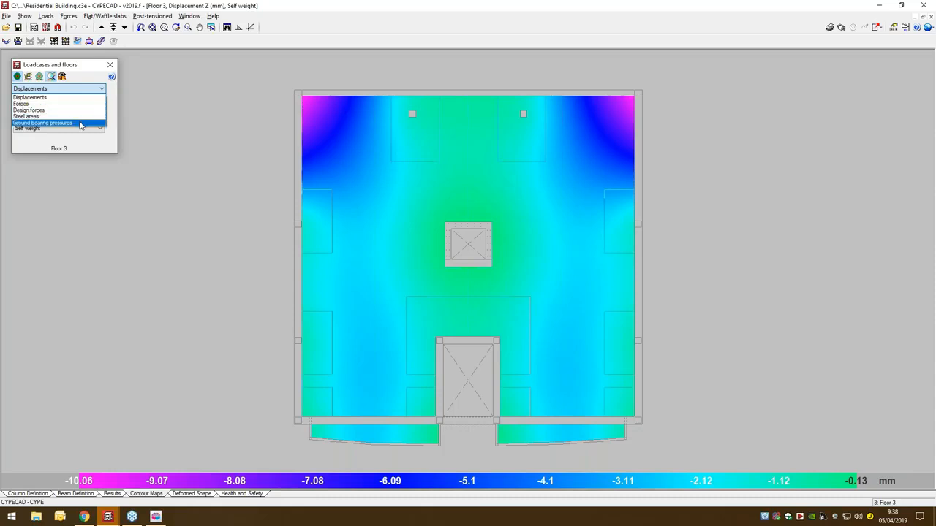
click(81, 104)
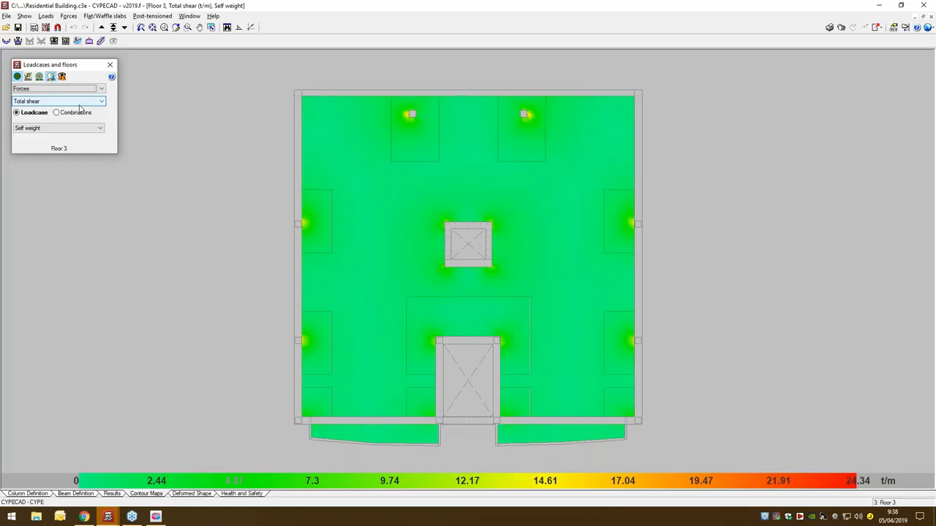
click(80, 102)
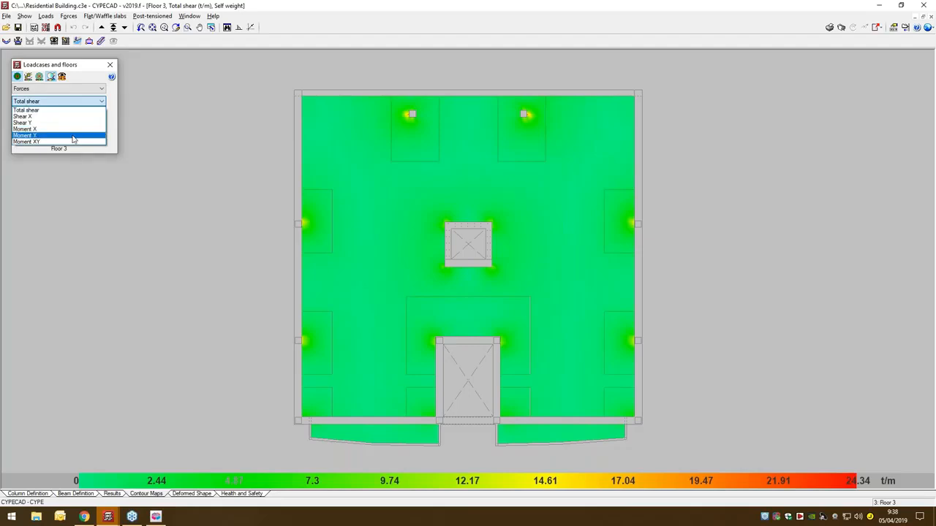
click(74, 135)
click(73, 102)
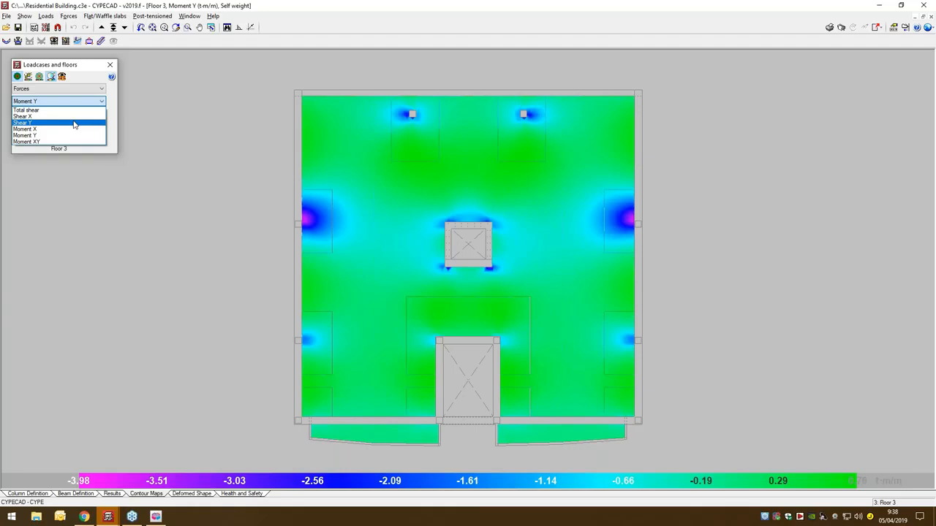
click(73, 123)
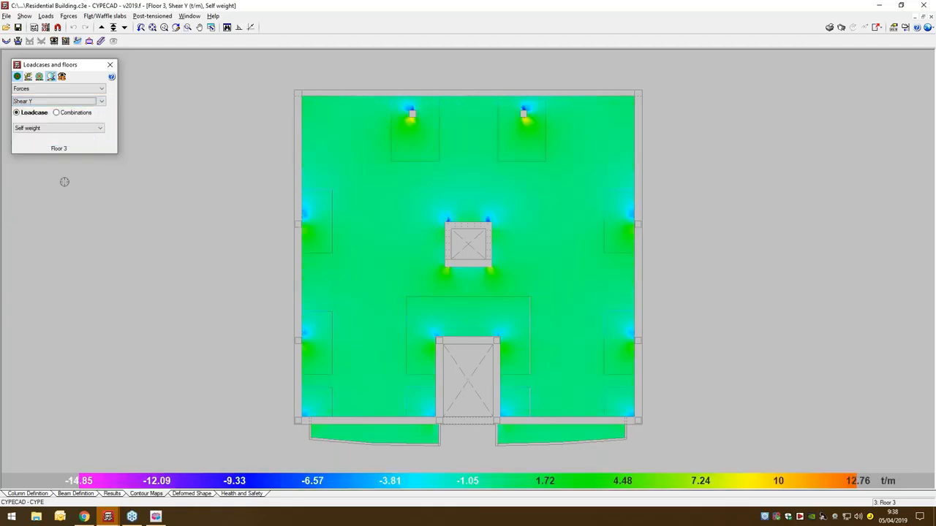
click(110, 65)
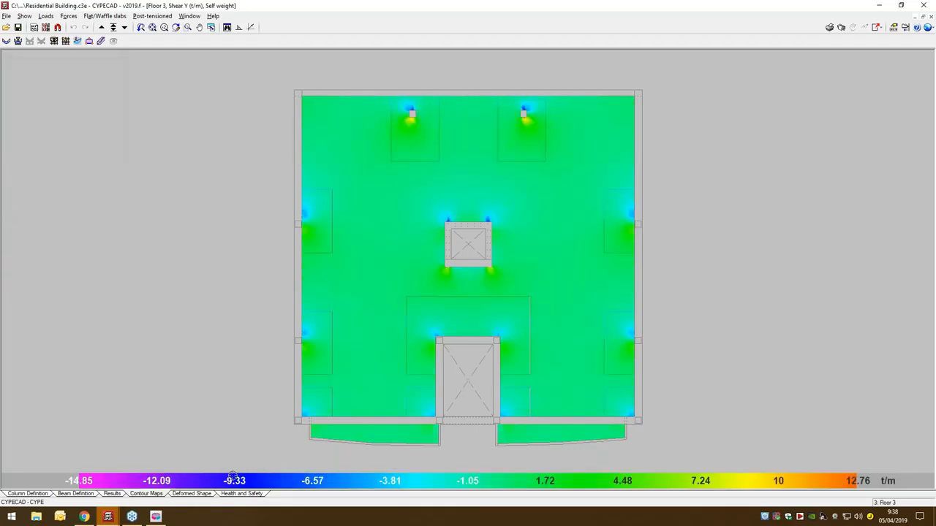
- Return to the floor plan results, open the list of project reports, and look through the available reports
click(115, 494)
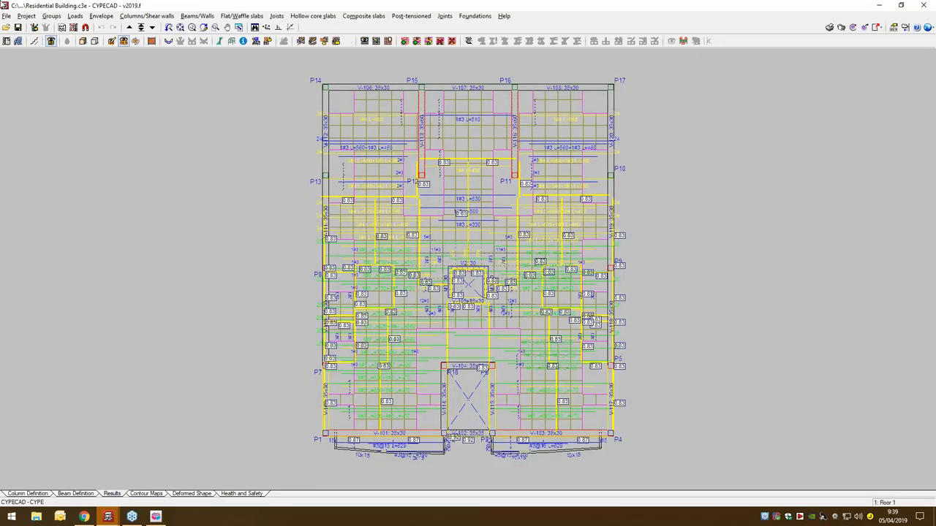
click(6, 16)
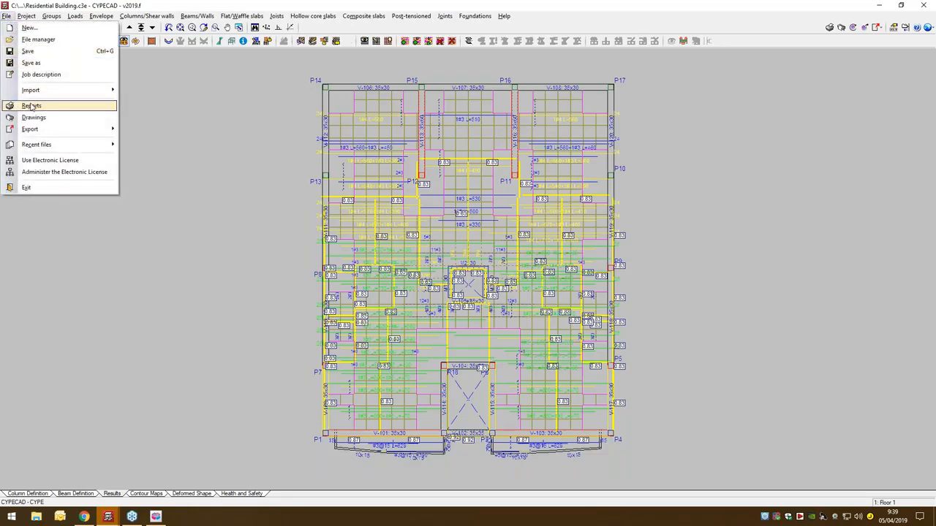
click(31, 106)
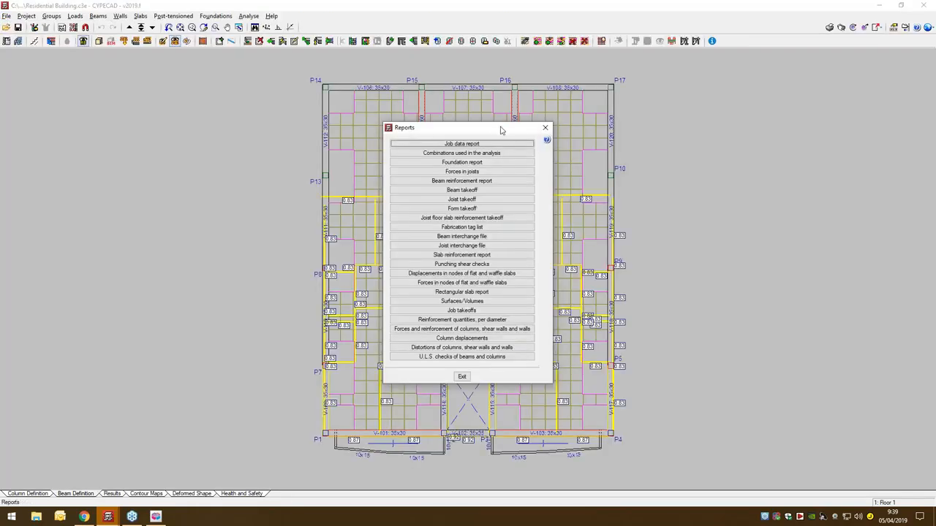
drag(501, 131, 475, 134)
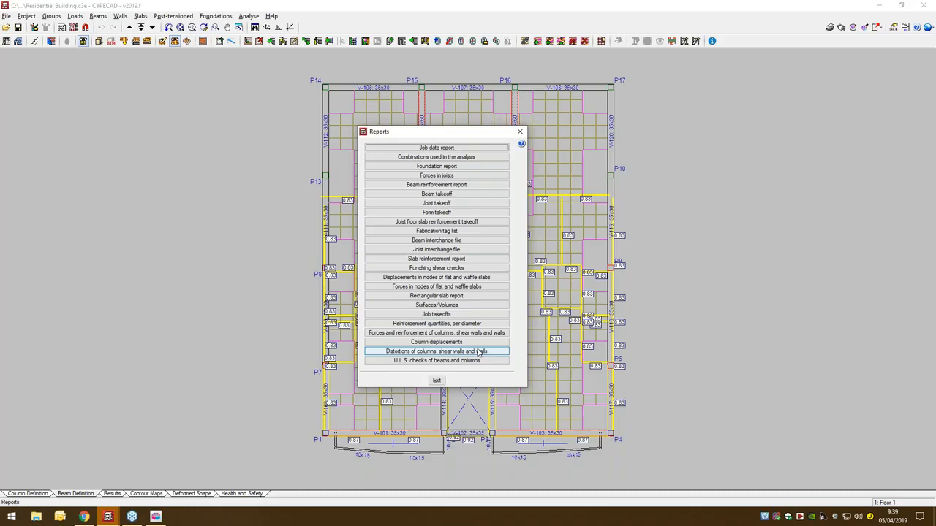
- Generate the reinforcement quantities per diameter report by groups and job total, from Ground Floor up to Roof, and examine the Ground Floor quantities
click(404, 324)
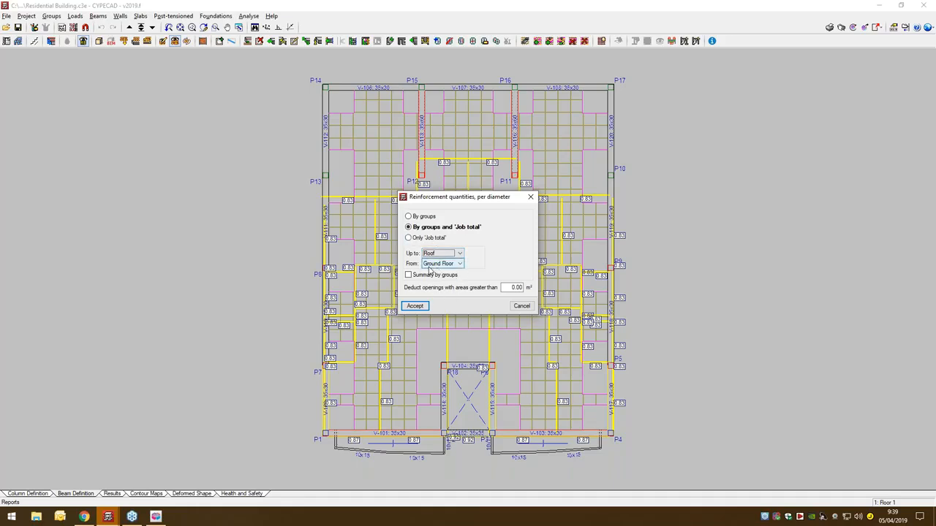
click(415, 305)
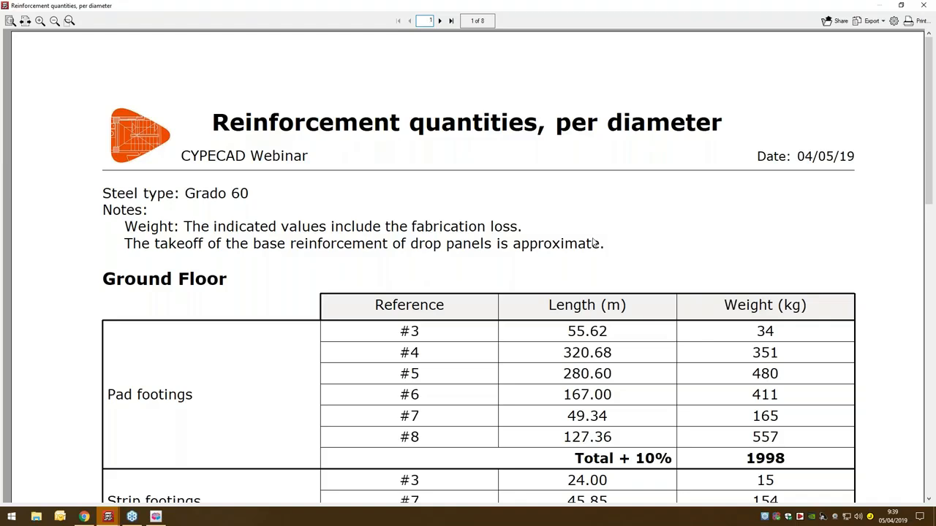
ctrl+scroll(594, 243, down, 6)
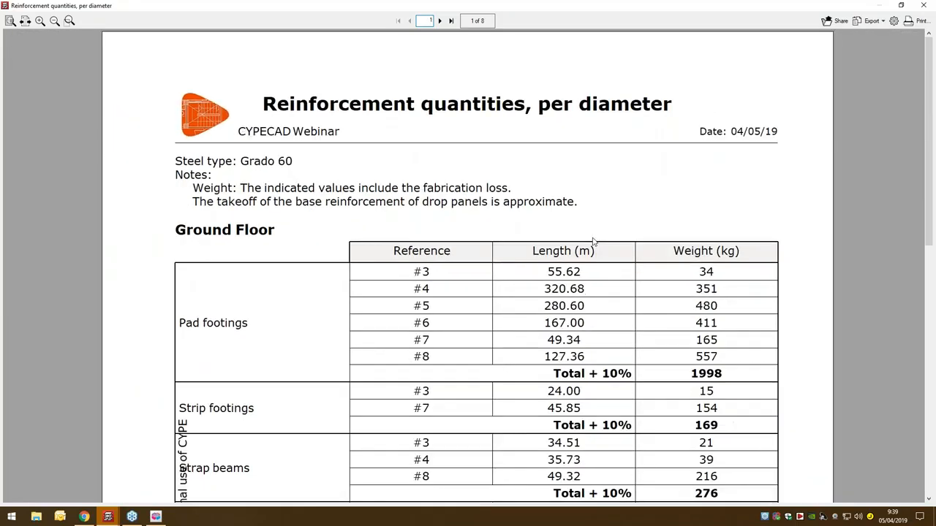
scroll(577, 234, down, 3)
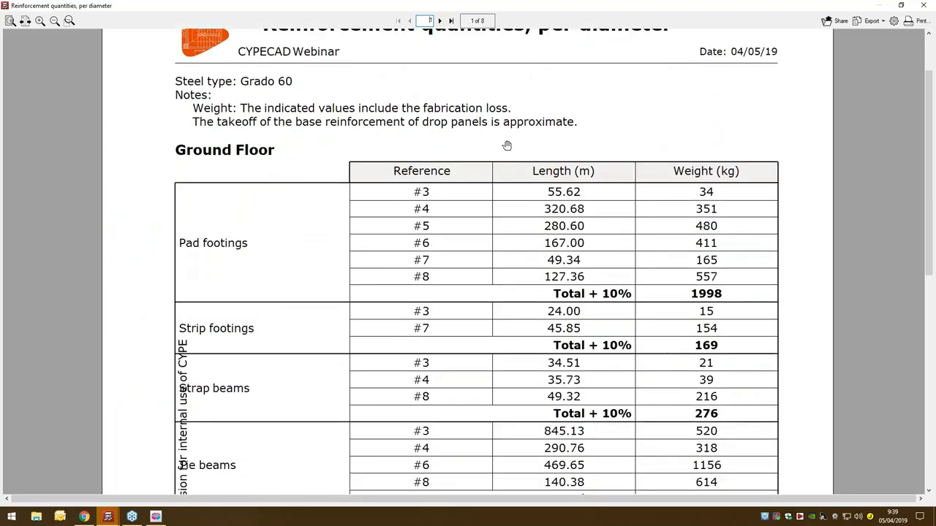
ctrl+scroll(697, 229, down, 1)
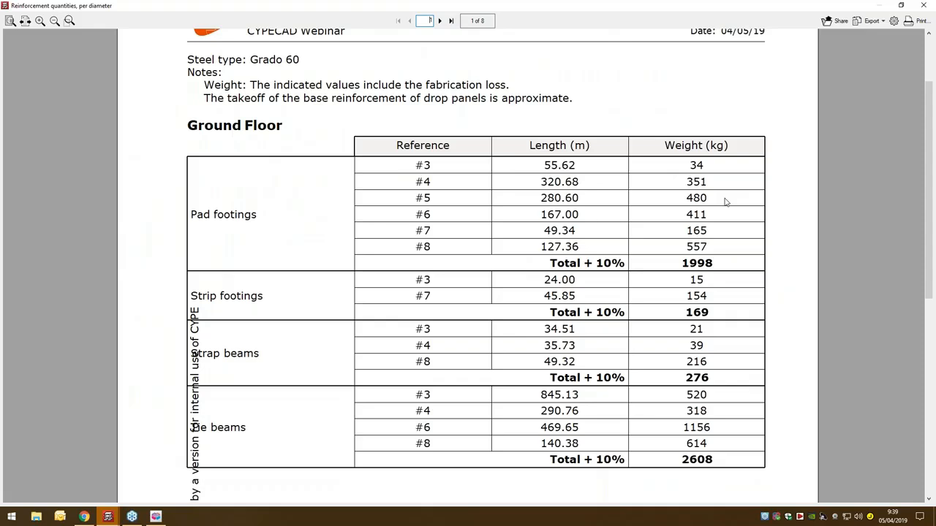
scroll(726, 202, up, 1)
scroll(724, 199, down, 5)
scroll(861, 285, up, 5)
scroll(488, 197, up, 1)
- Examine the Floor 1 and Floor 2 reinforcement quantities in the report, and close it
click(440, 21)
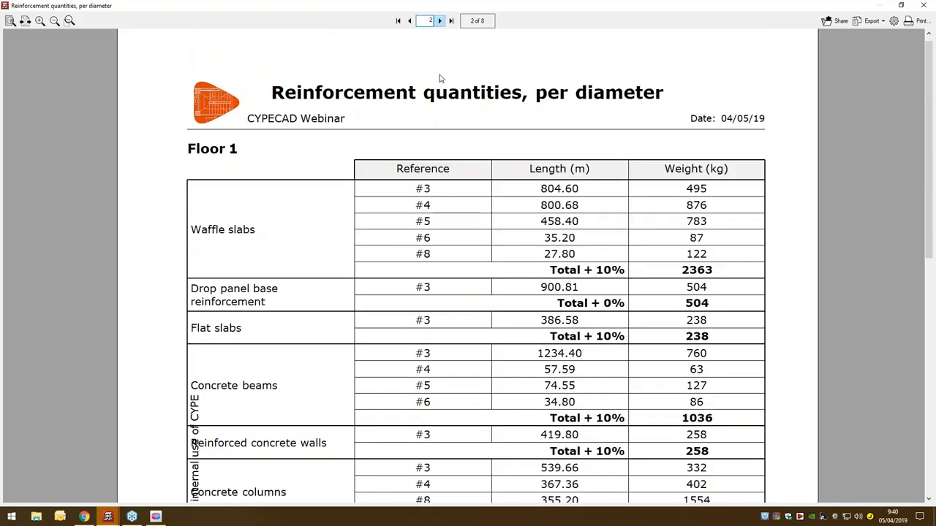
scroll(204, 105, down, 3)
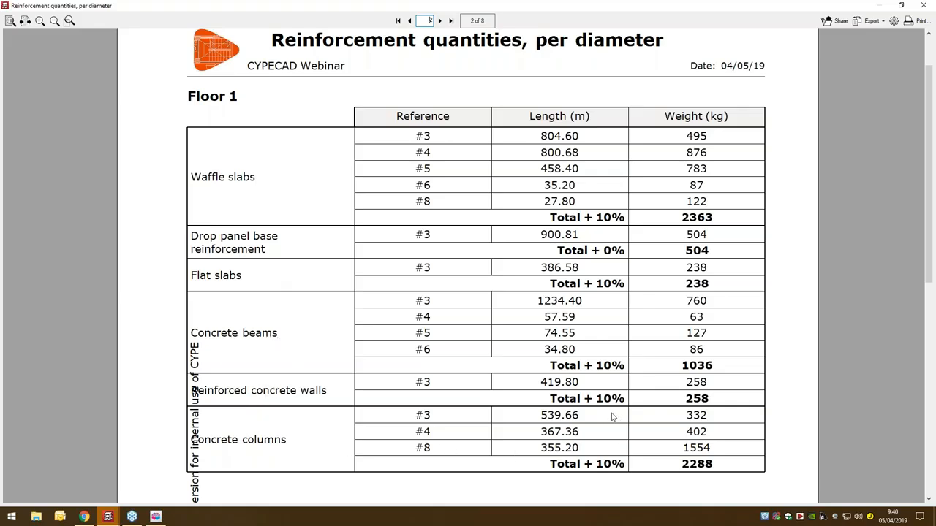
scroll(612, 417, down, 1)
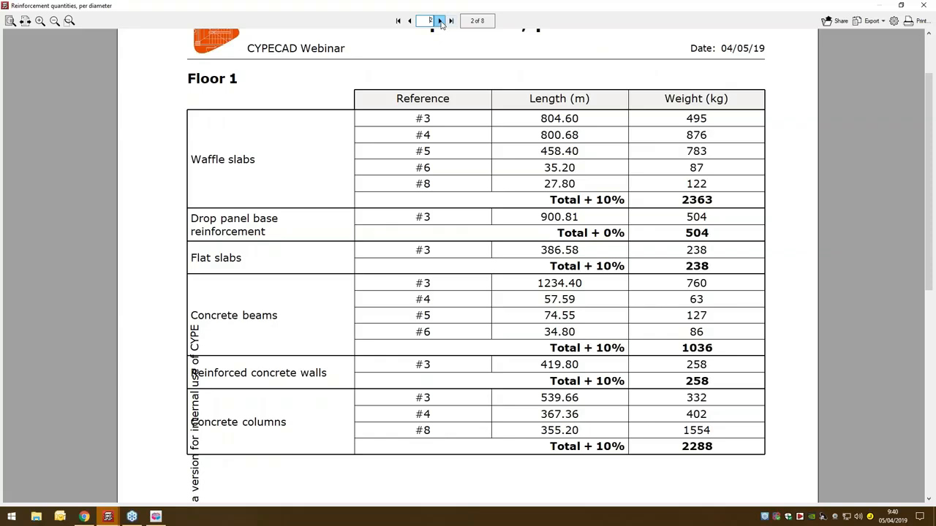
click(440, 21)
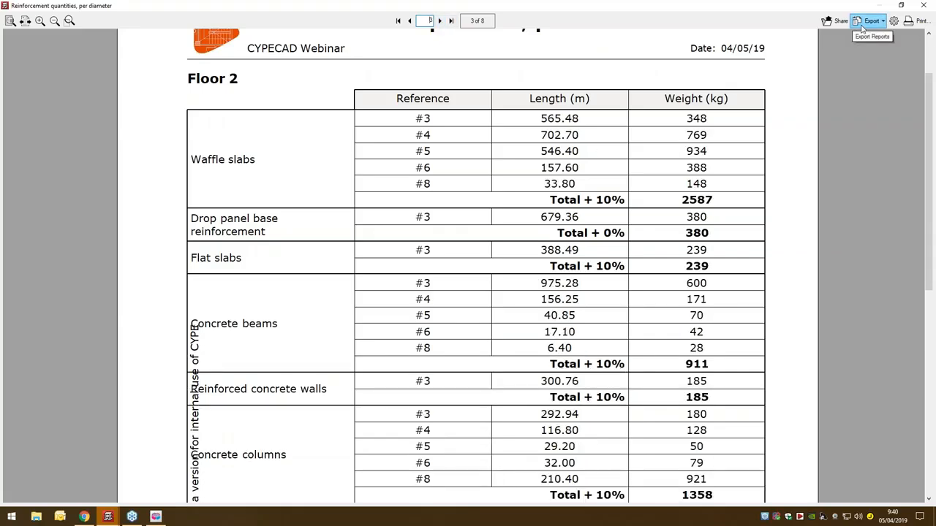
scroll(851, 227, down, 10)
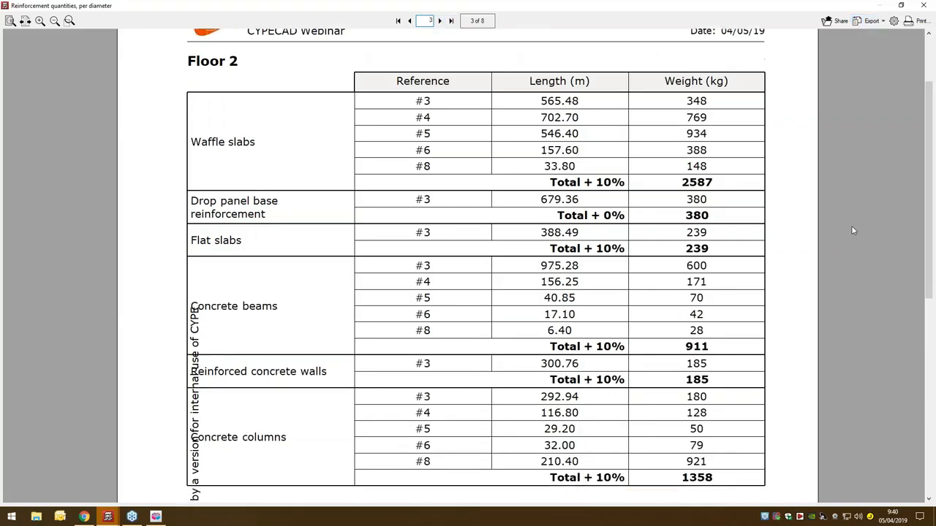
scroll(852, 228, up, 8)
scroll(852, 230, up, 2)
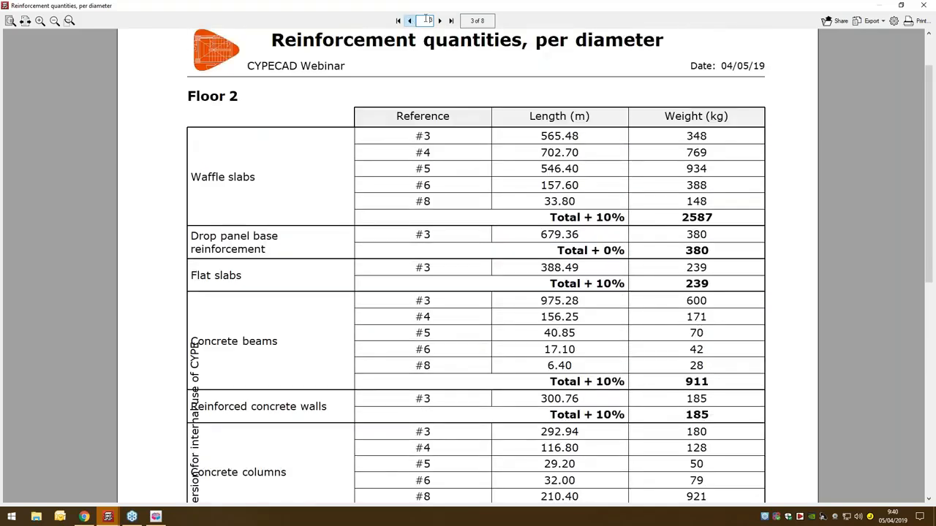
click(440, 21)
click(923, 5)
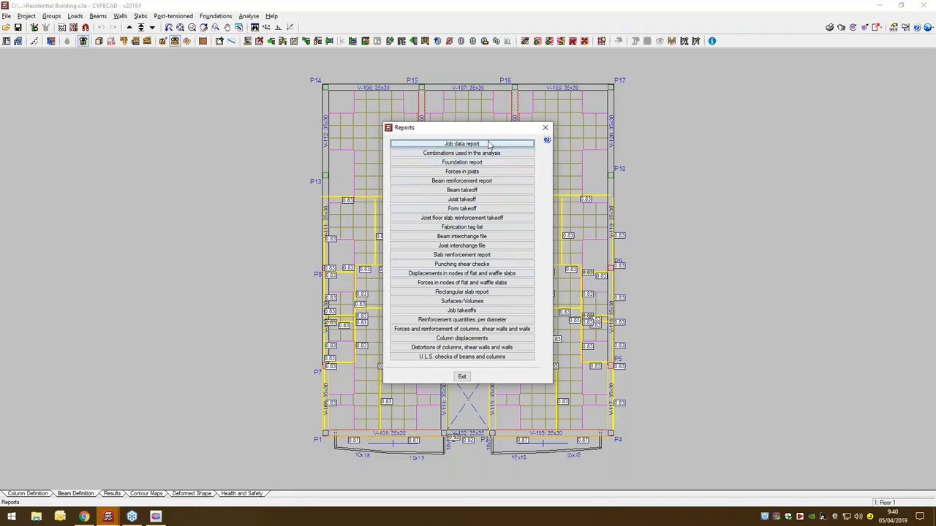
- Review the chapters offered for the job data report and generate the report
click(489, 144)
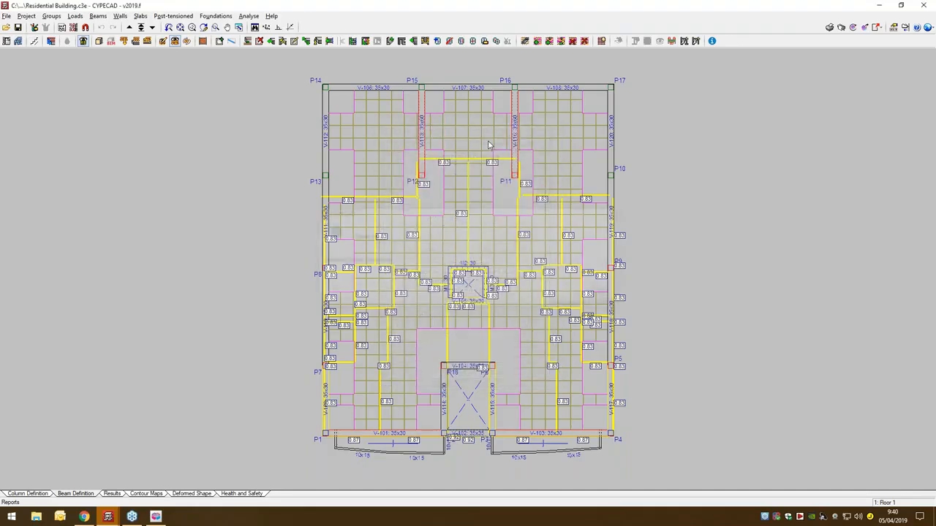
scroll(453, 292, down, 10)
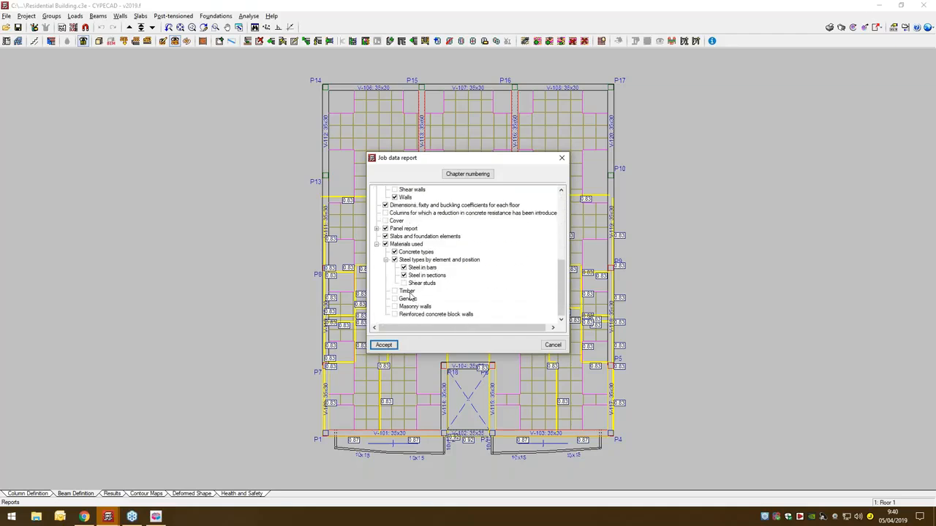
scroll(413, 296, up, 10)
click(379, 191)
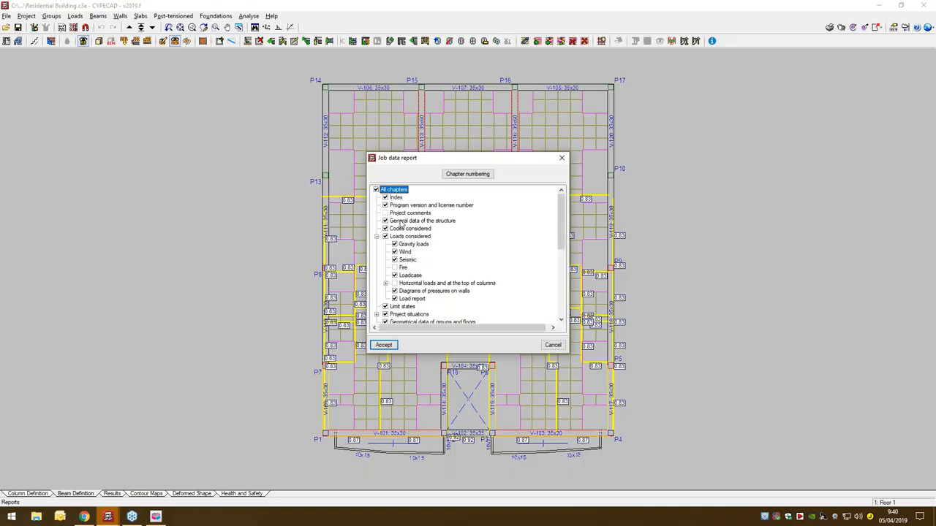
scroll(410, 263, down, 5)
click(384, 344)
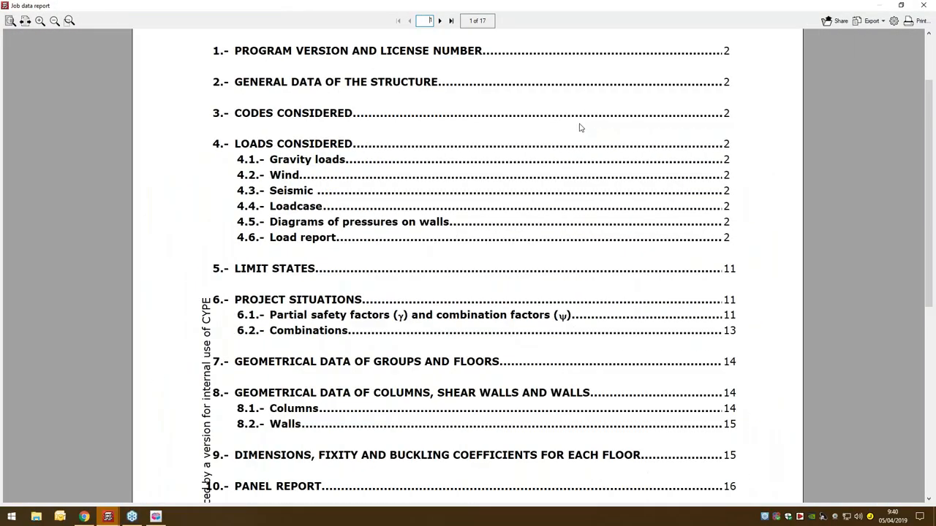
- Examine the general data, codes and loads considered in the job data report, including the Ground Floor load list
click(439, 20)
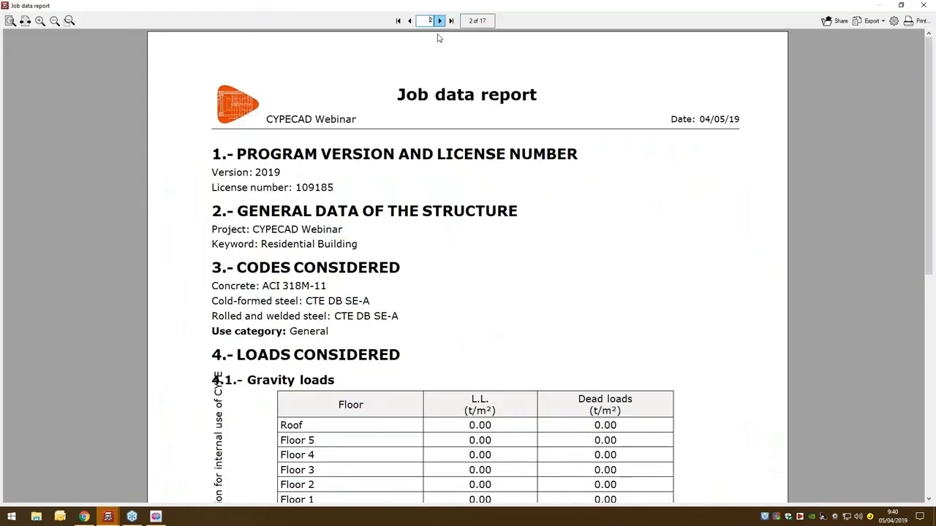
scroll(482, 220, down, 5)
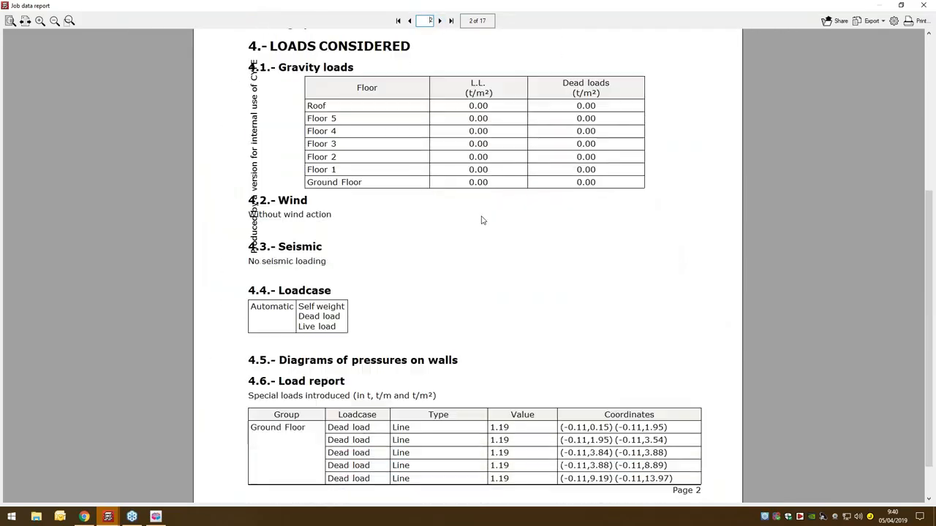
click(441, 20)
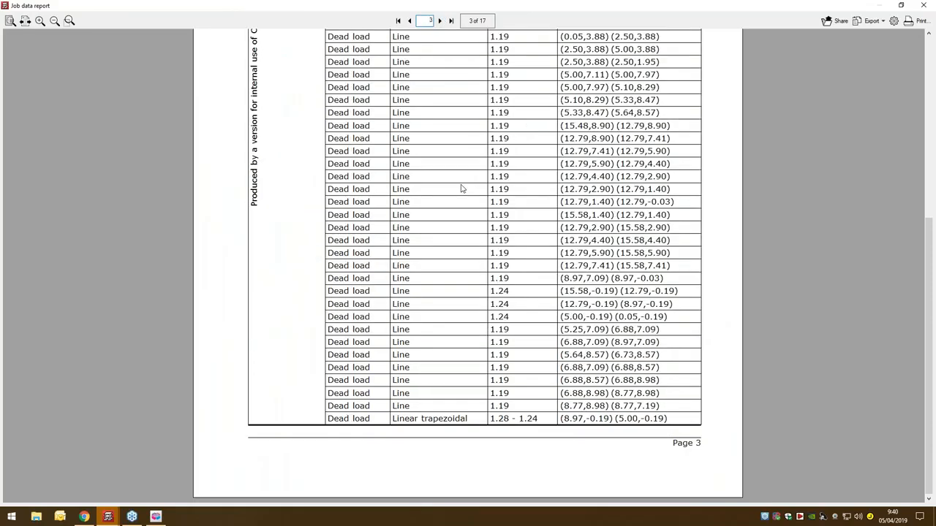
scroll(462, 189, up, 4)
scroll(461, 189, up, 1)
click(441, 20)
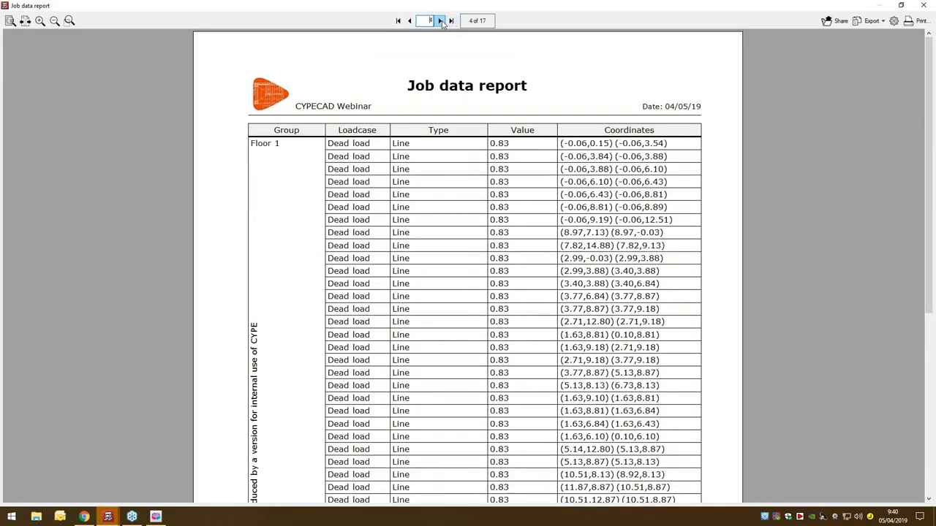
- Page on to the load combinations, floor geometry and column data on page 14 of the job data report, and close it
click(441, 21)
click(440, 20)
click(441, 21)
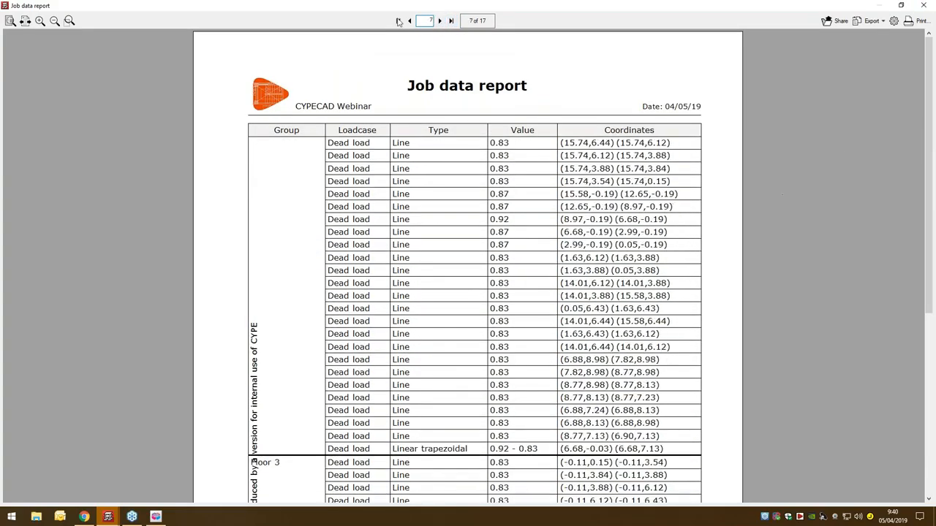
click(437, 23)
click(437, 23)
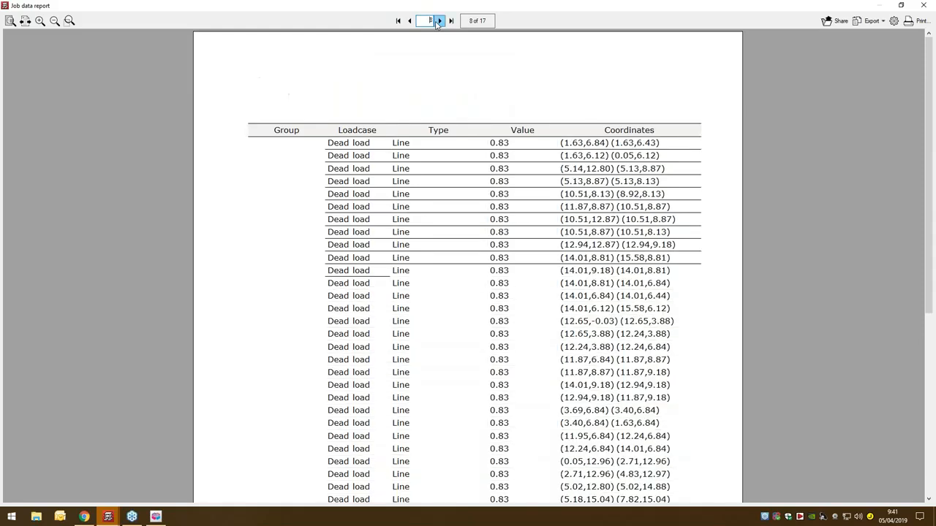
click(437, 23)
click(437, 22)
click(437, 23)
click(437, 23)
click(438, 23)
scroll(556, 138, down, 1)
scroll(556, 140, down, 5)
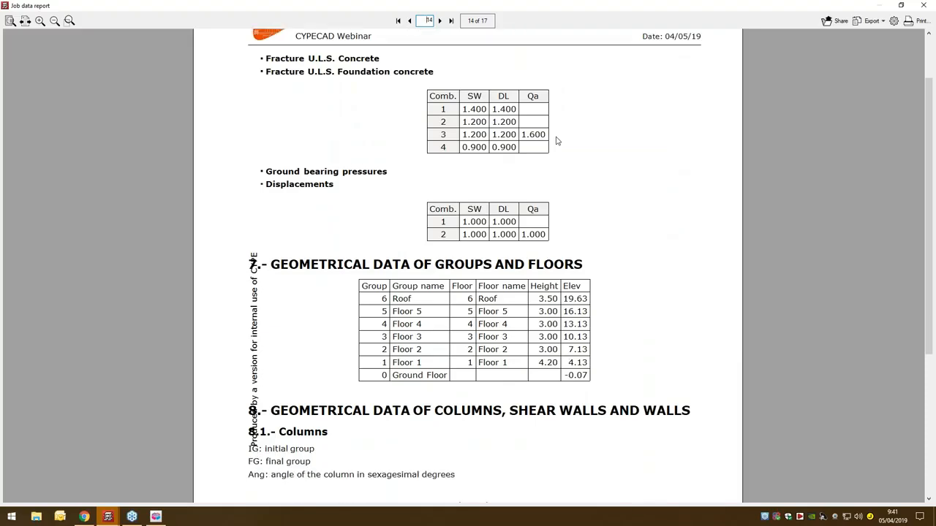
scroll(556, 140, down, 3)
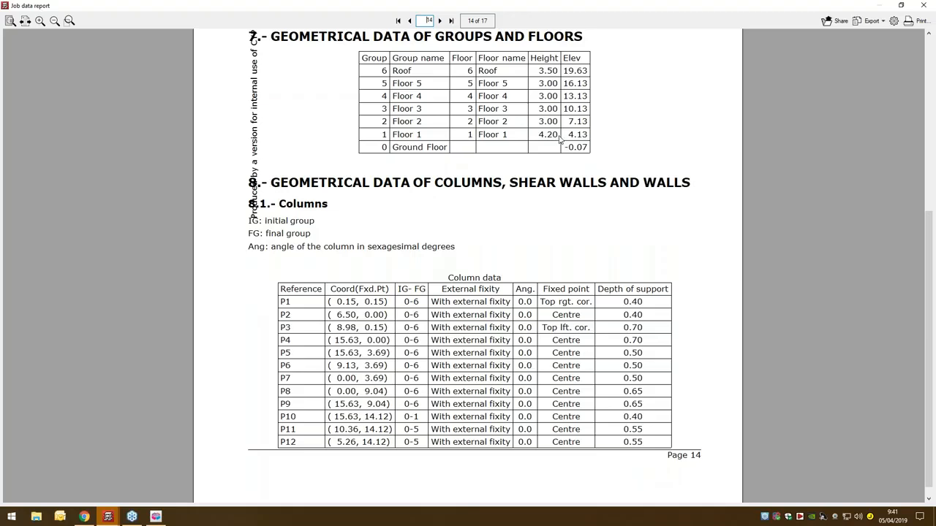
click(922, 7)
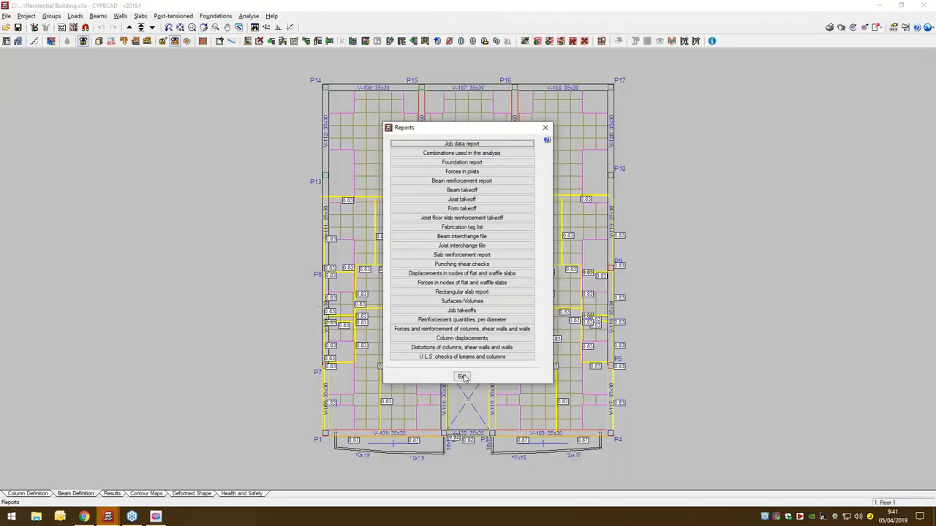
- Leave the list of reports and go to the Ground Floor group to show the foundation plan
click(462, 377)
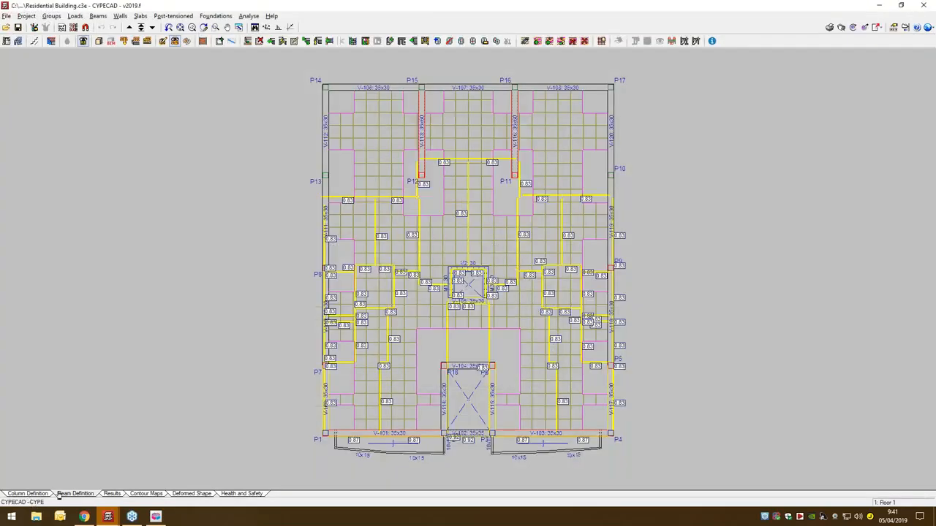
click(142, 28)
click(461, 330)
click(398, 360)
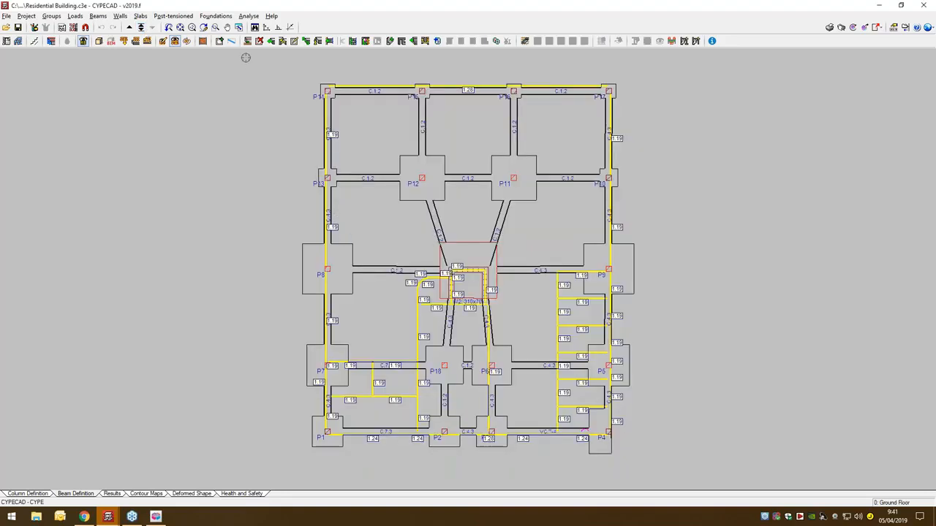
- Open the pad footing of column P8 for editing and examine its reinforcement detailing at full size
click(226, 20)
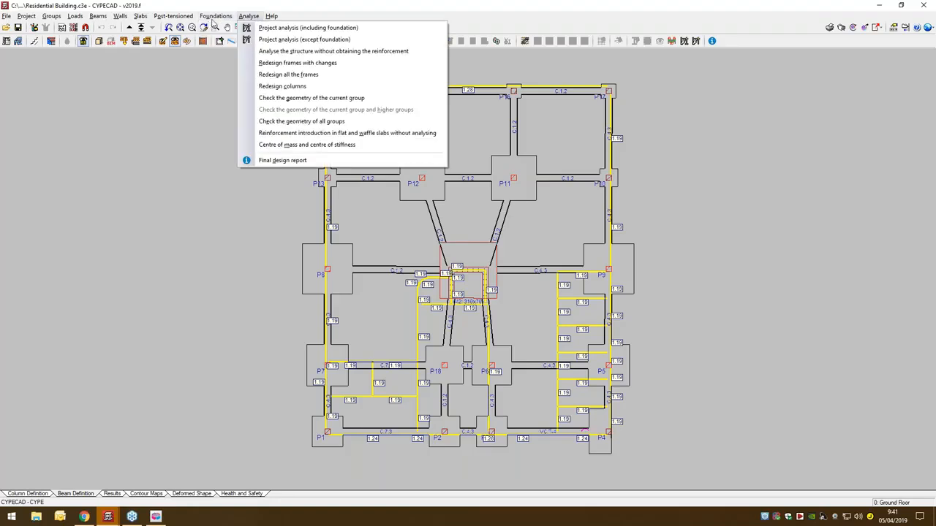
click(224, 39)
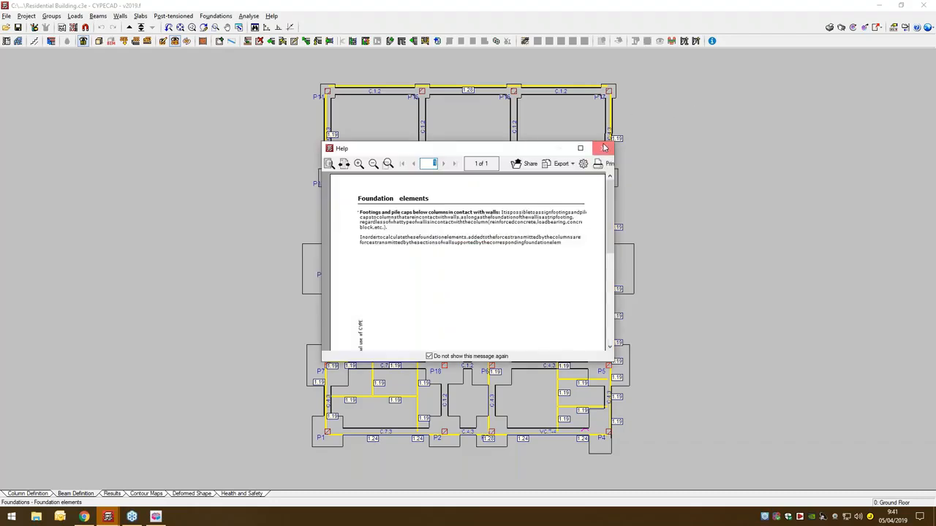
click(602, 148)
click(22, 77)
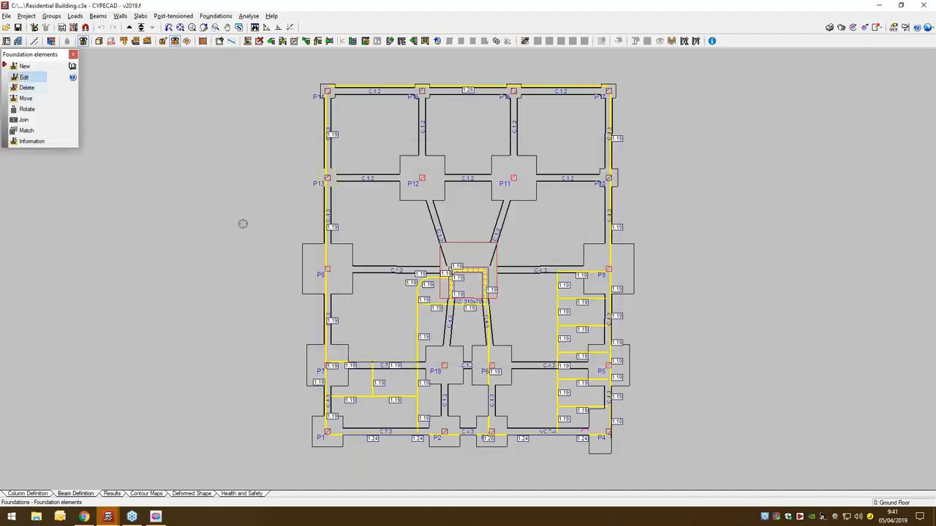
click(333, 261)
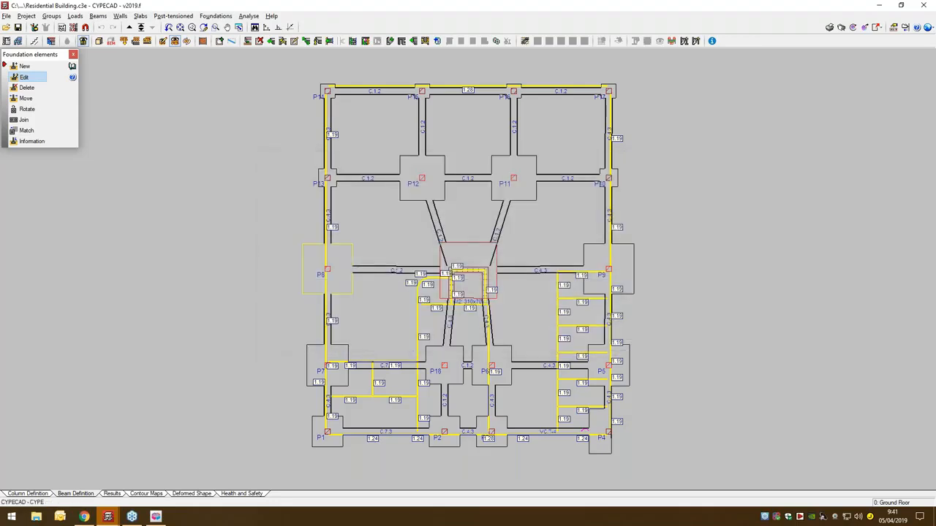
double_click(445, 137)
scroll(235, 376, up, 3)
middle_drag(388, 310, 373, 305)
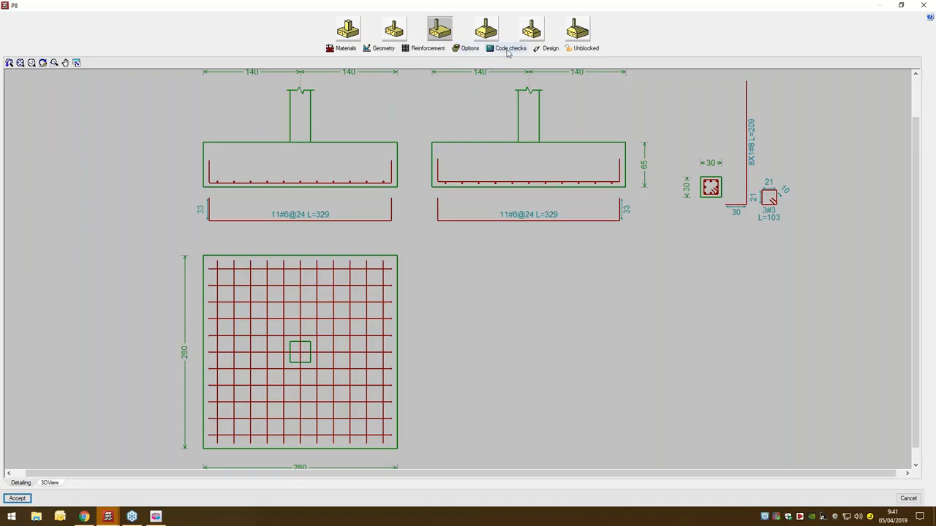
- Run the code checks on the P8 footing and open the complete report of the assessed checks
click(509, 51)
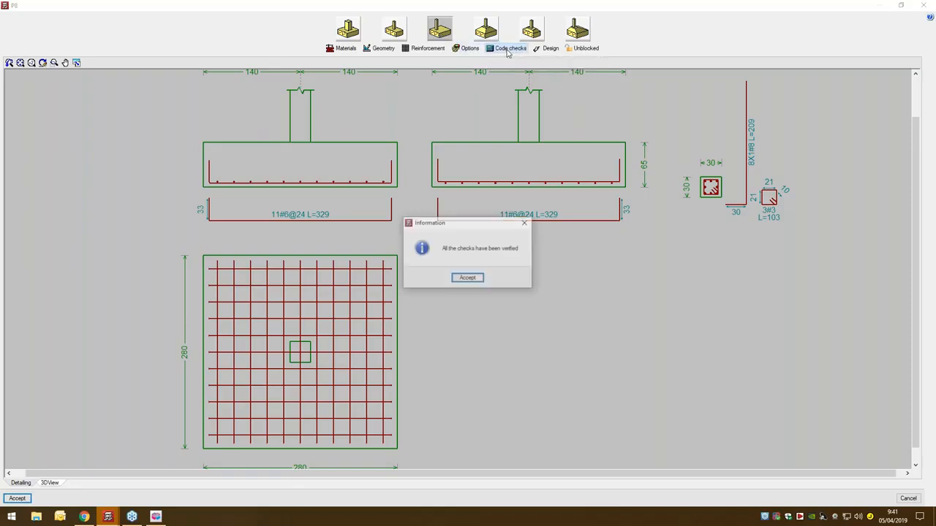
click(472, 284)
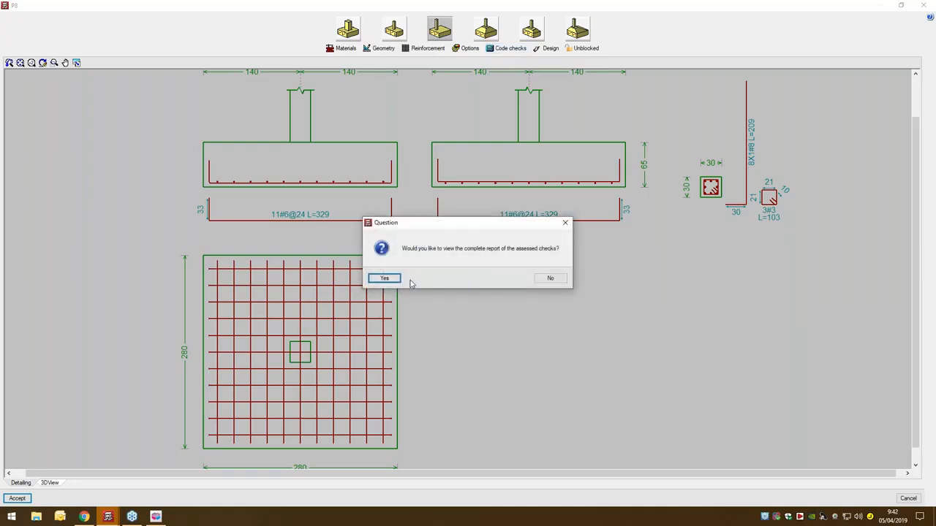
click(395, 285)
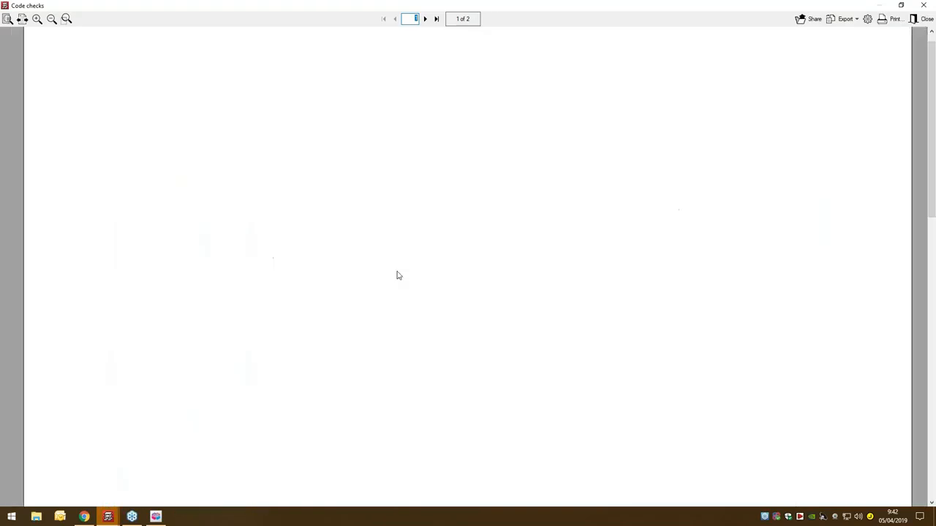
- Read through the P8 footing's code check report down to the maximum bar spacing checks and close it
scroll(399, 276, down, 3)
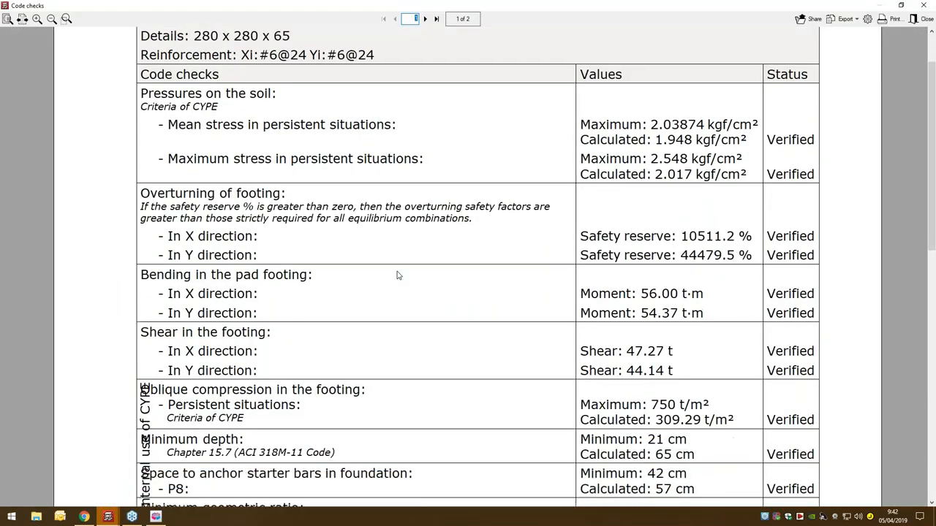
scroll(398, 275, down, 5)
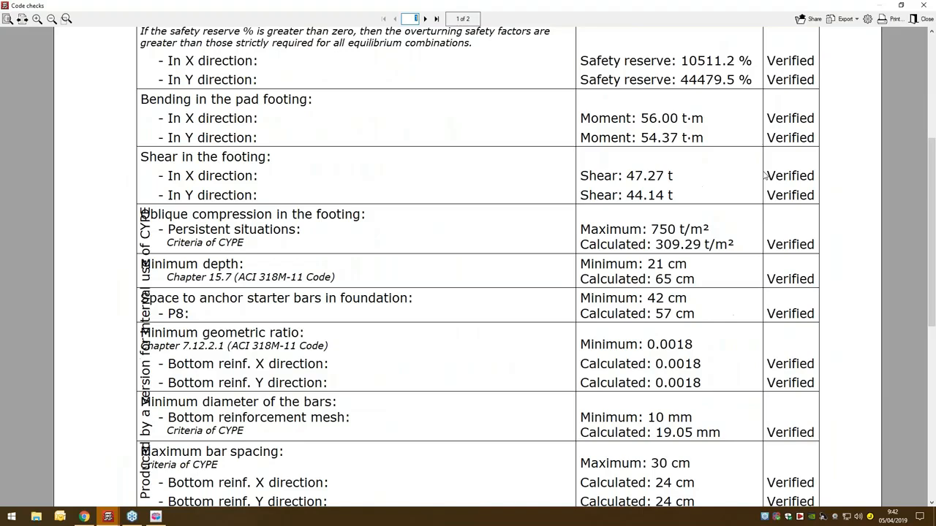
click(924, 24)
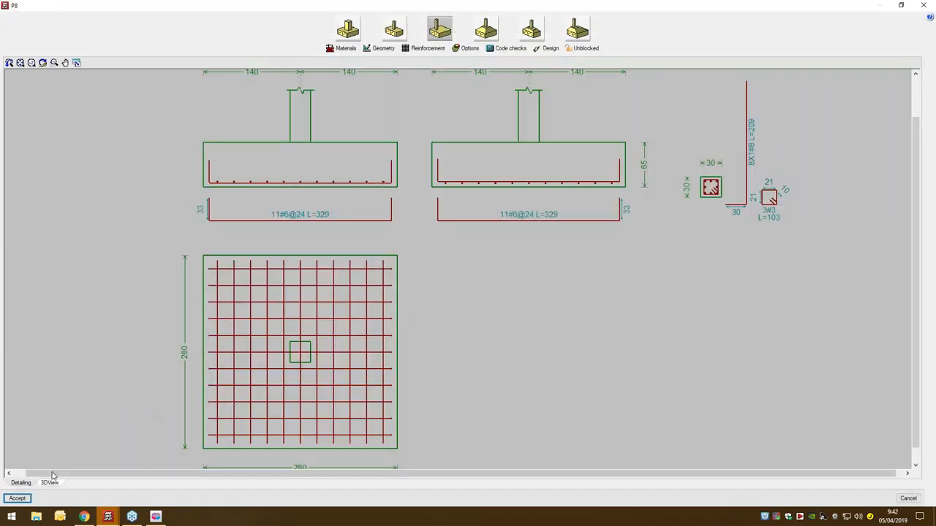
- Inspect the P8 footing's reinforcement in 3D from the side, and accept the footing editor
click(50, 483)
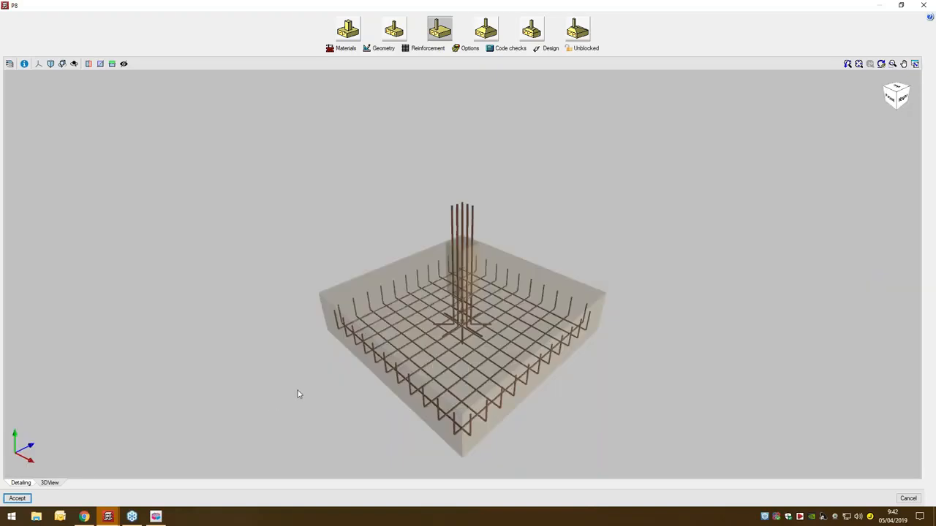
drag(361, 373, 600, 356)
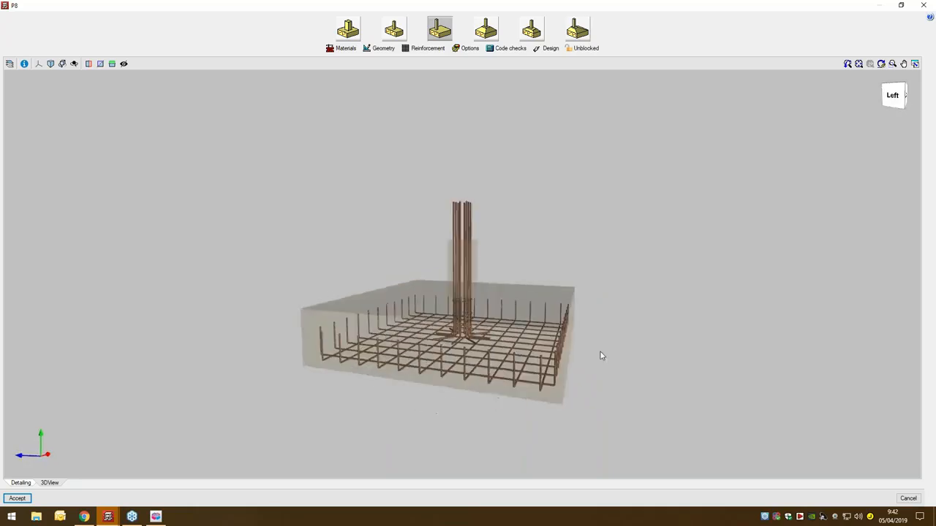
click(15, 501)
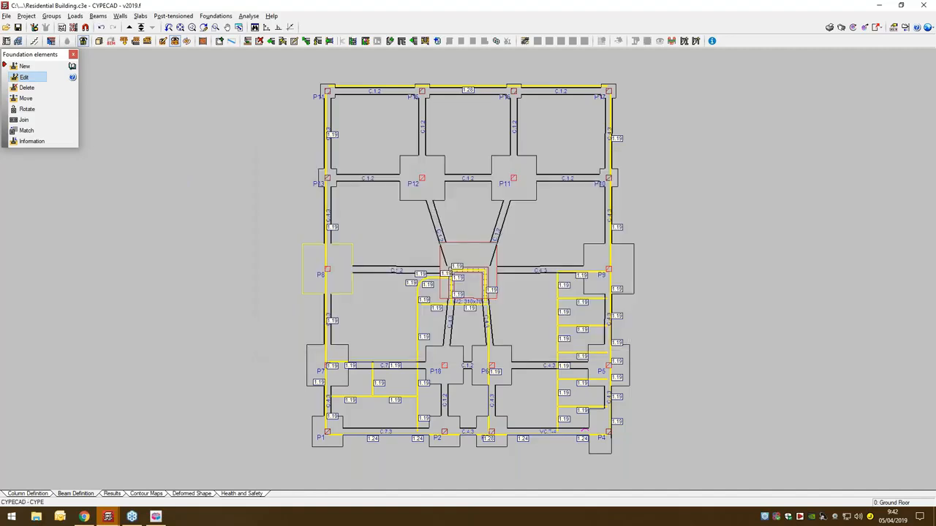
- Open the design of the tie beam between P13 and P14 and examine its reinforcement detailing at full size
click(218, 15)
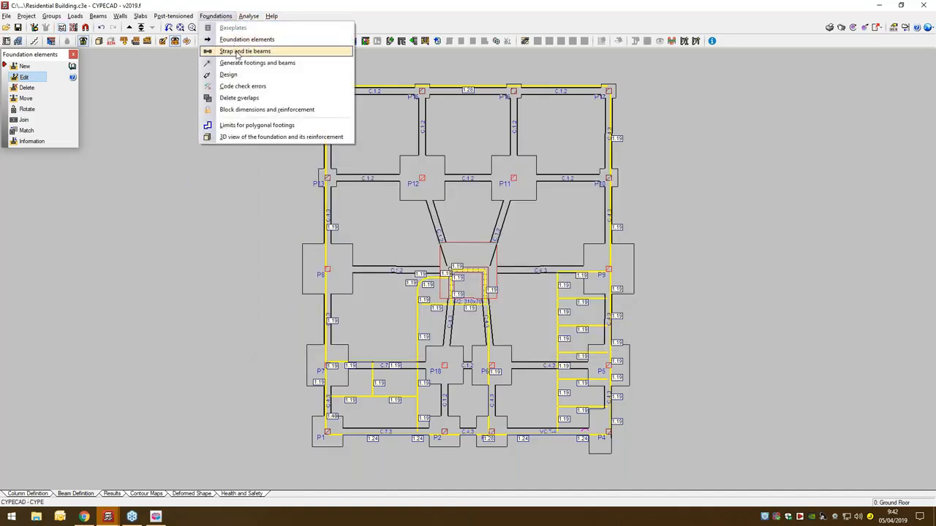
click(237, 52)
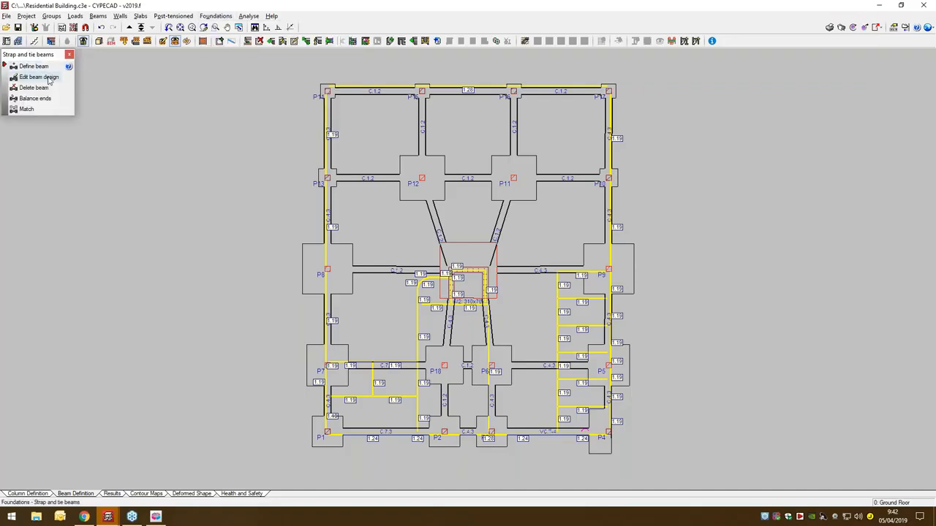
click(49, 77)
click(328, 138)
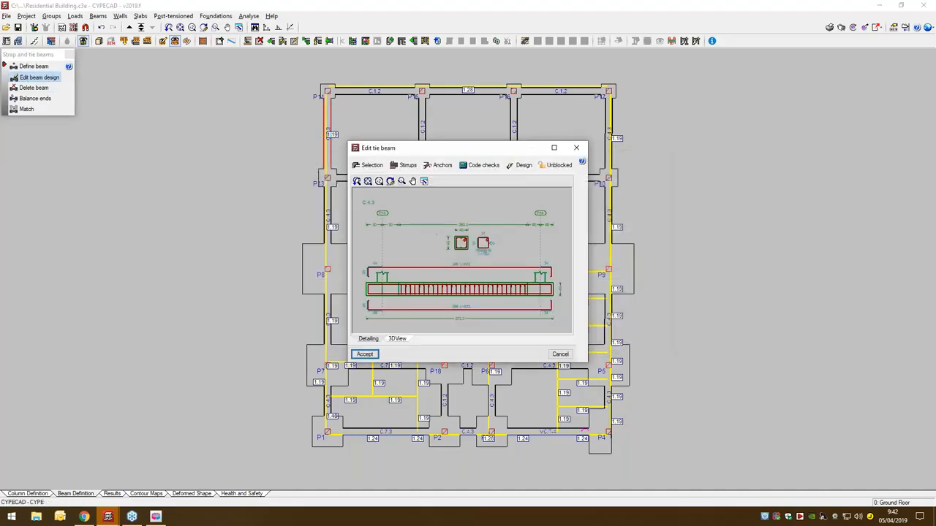
double_click(473, 149)
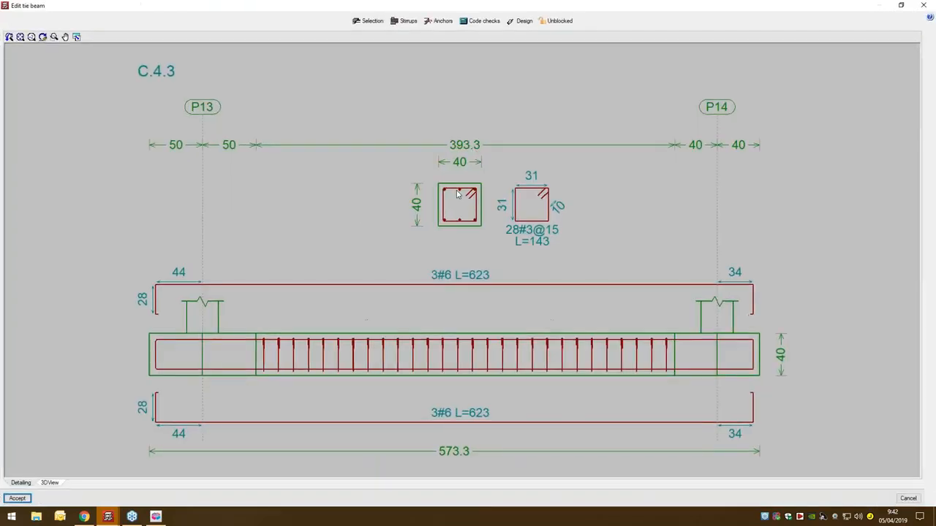
scroll(437, 214, down, 1)
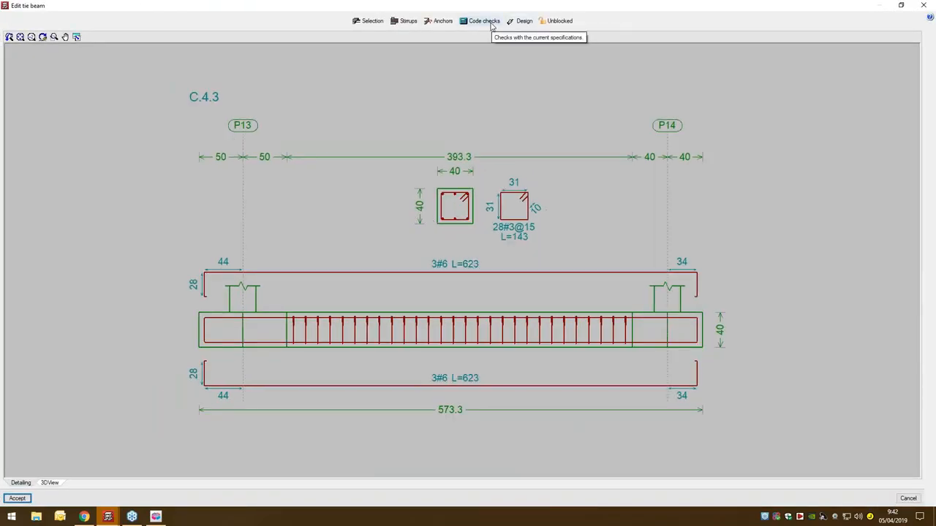
- Run the code checks on the P13–P14 tie beam, view the complete report and close it
click(492, 25)
click(471, 280)
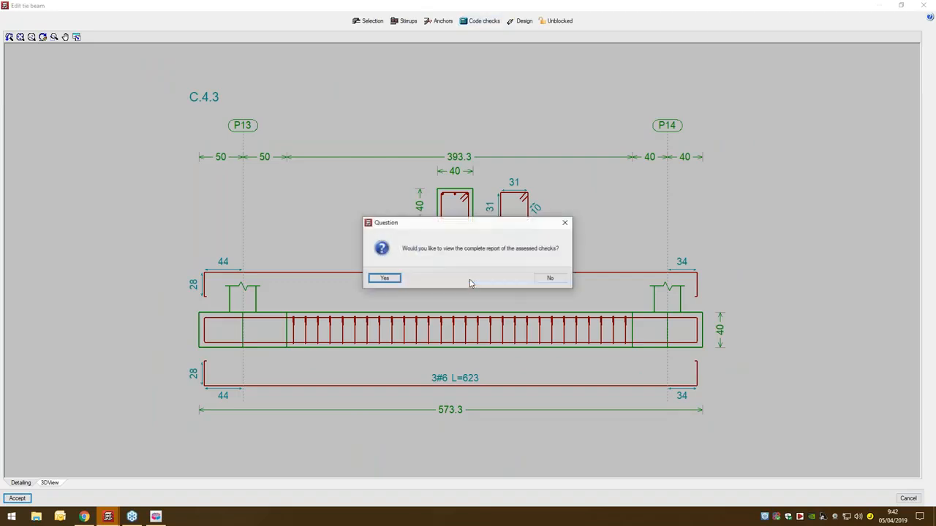
click(388, 280)
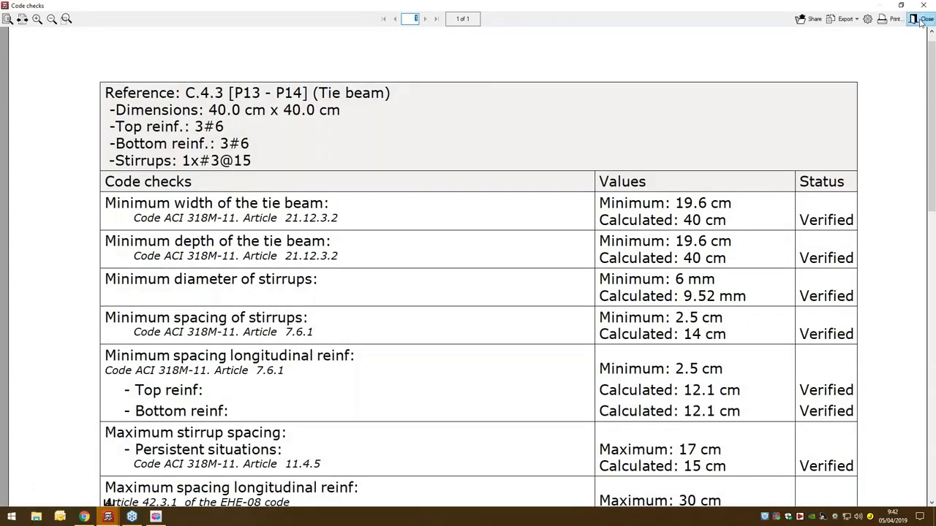
click(920, 20)
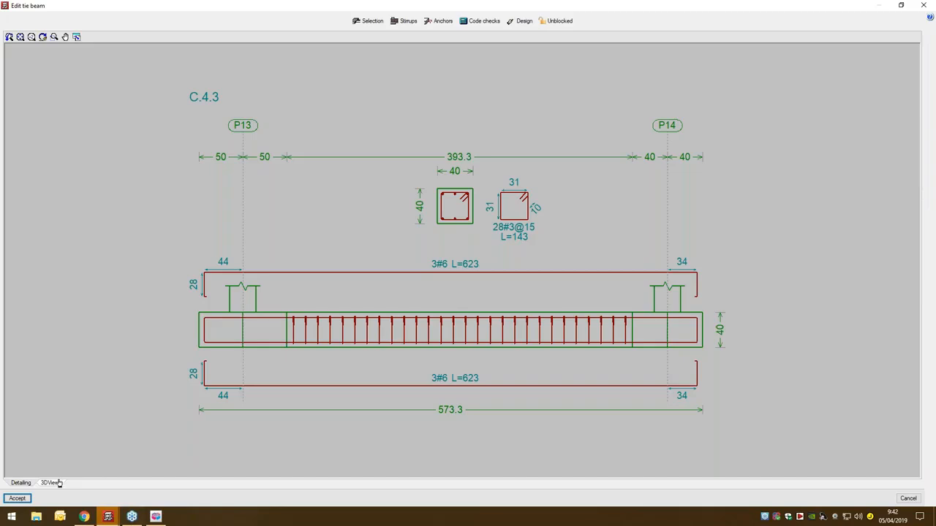
- Inspect the P13–P14 tie beam's reinforcement cage in 3D from several angles and close the beam editor
click(53, 484)
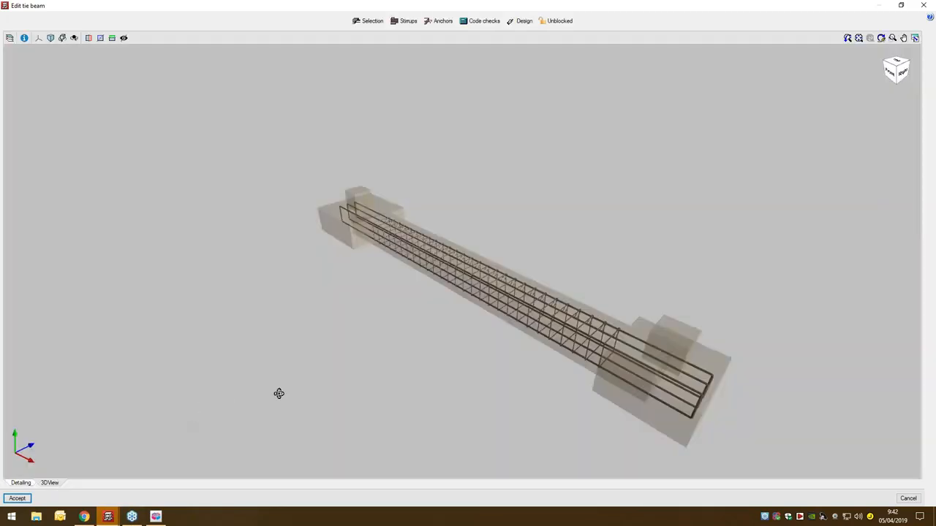
middle_drag(279, 394, 438, 290)
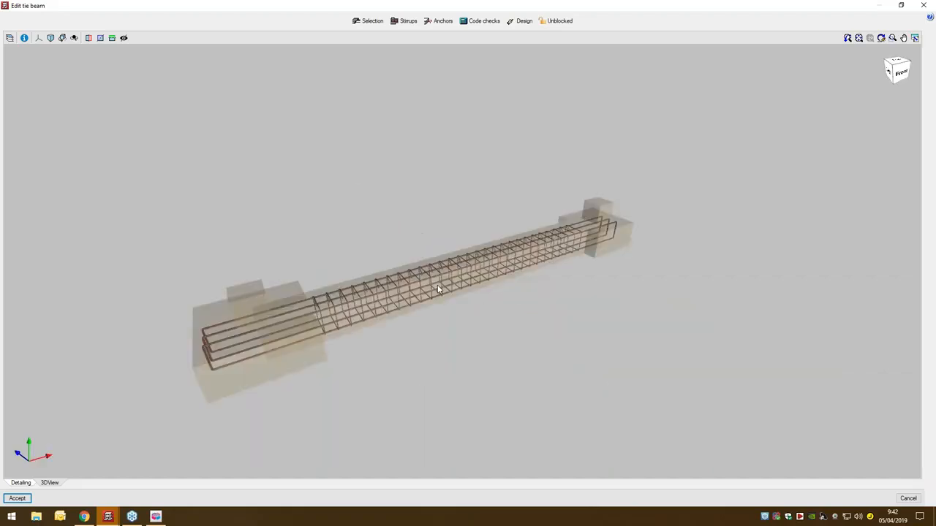
scroll(438, 289, up, 3)
click(923, 5)
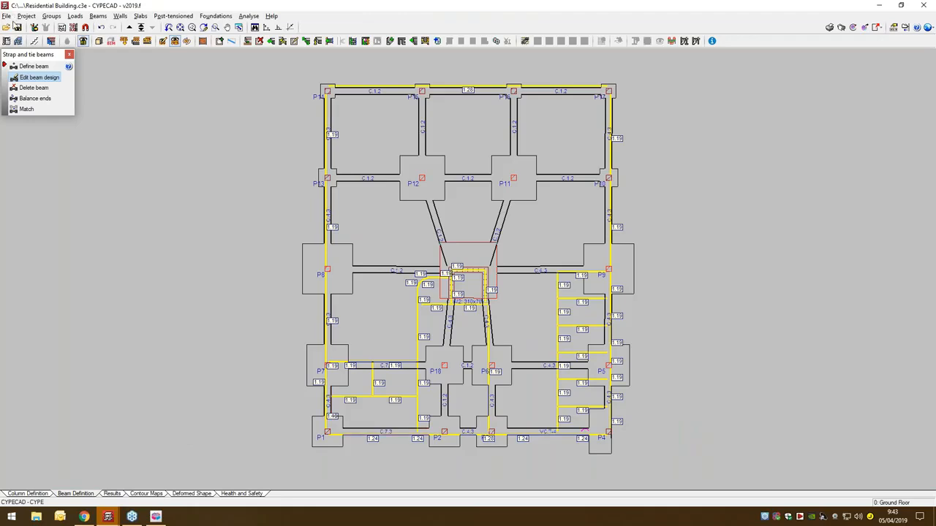
- Start the project drawings and add a Detailing of columns drawing for all floors, with column detailing at each floor
click(6, 16)
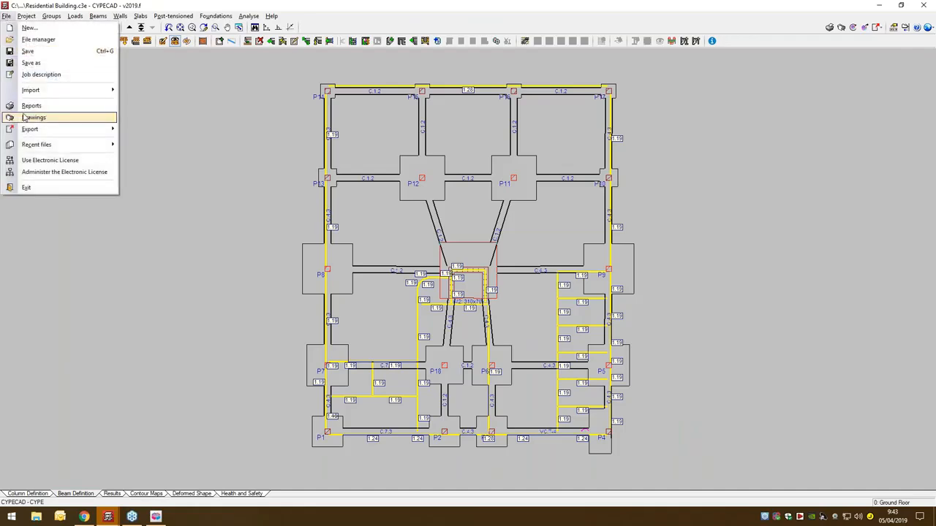
click(24, 117)
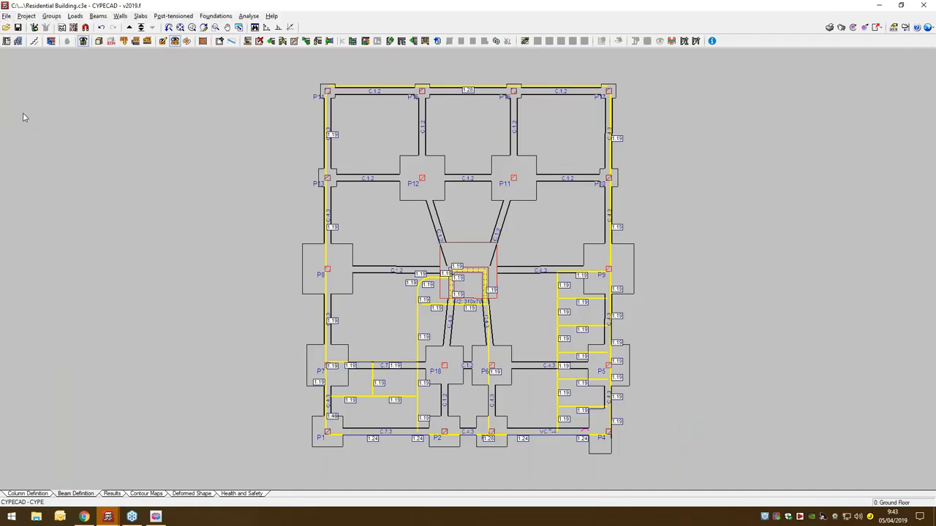
drag(597, 197, 276, 193)
click(224, 207)
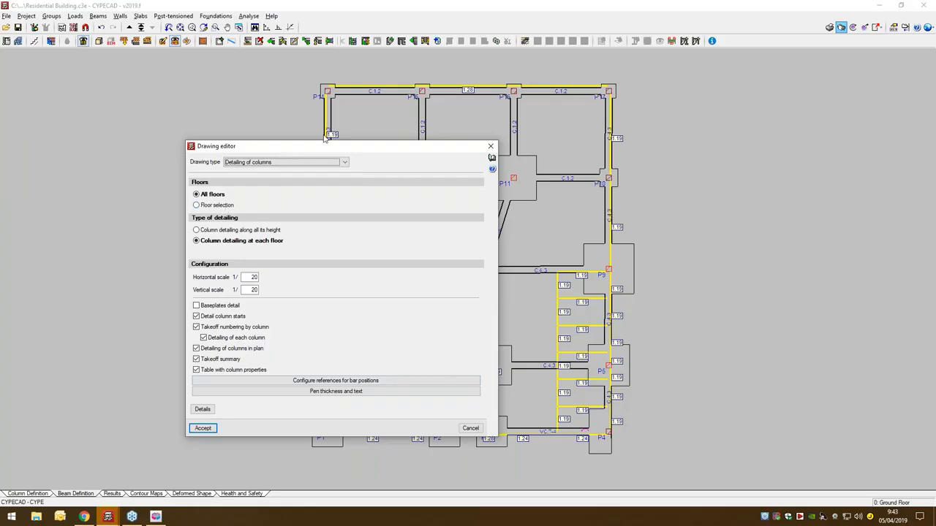
click(204, 428)
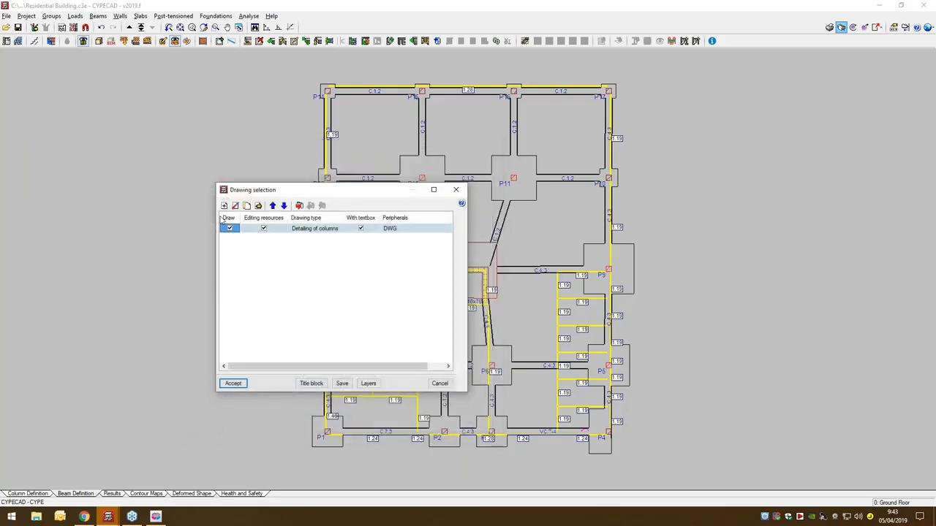
- Add a Floor plans drawing of the Layout type for groups 0 to 6 at scale 1/50, and generate the selected drawings
click(224, 206)
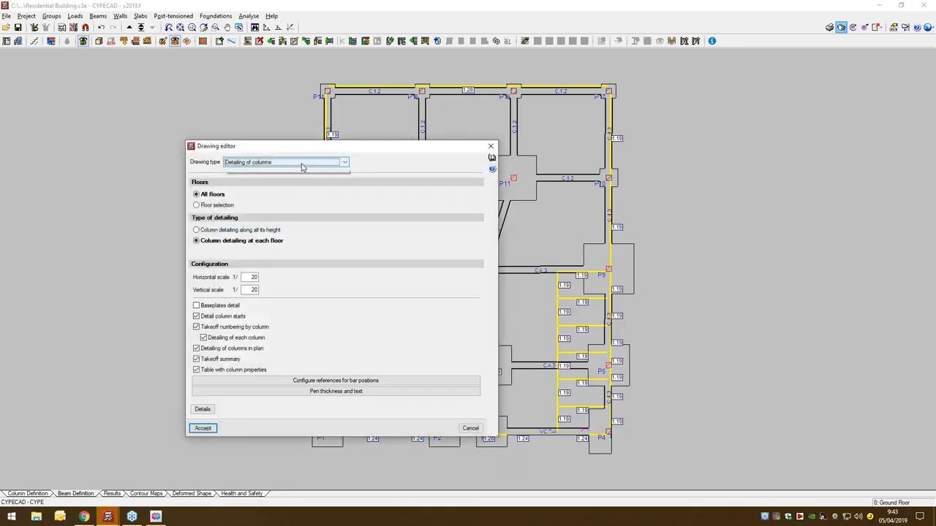
click(302, 163)
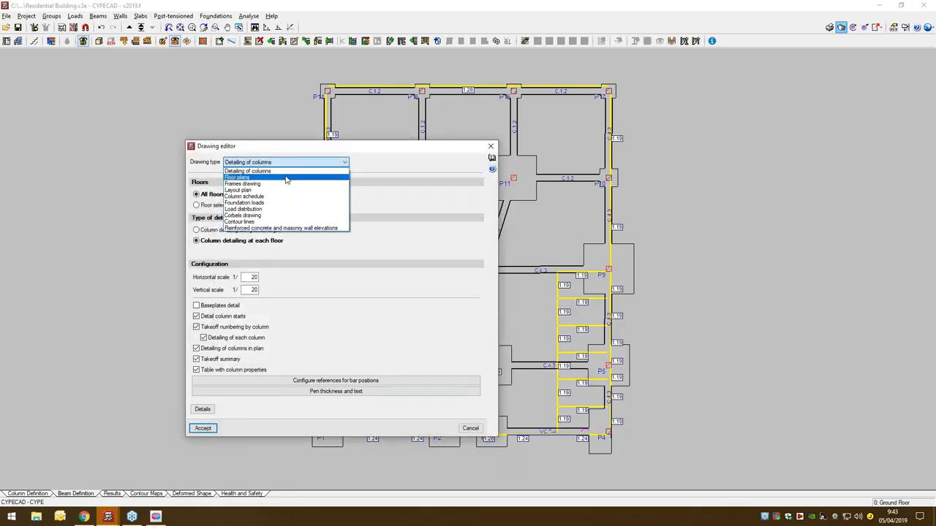
click(287, 177)
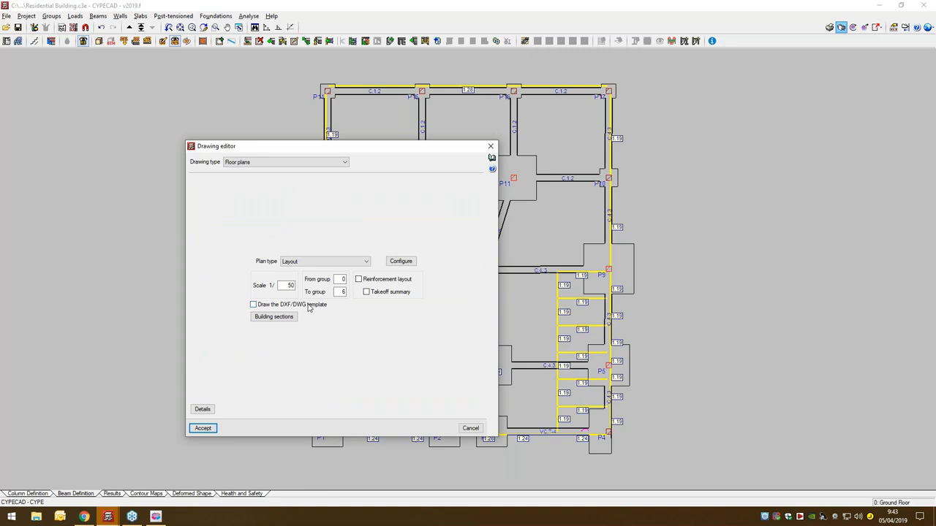
click(204, 428)
click(234, 384)
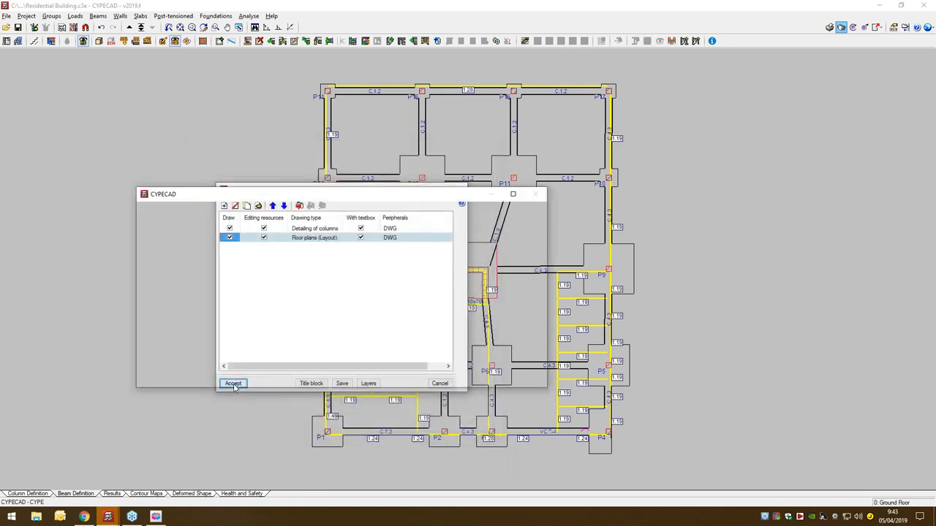
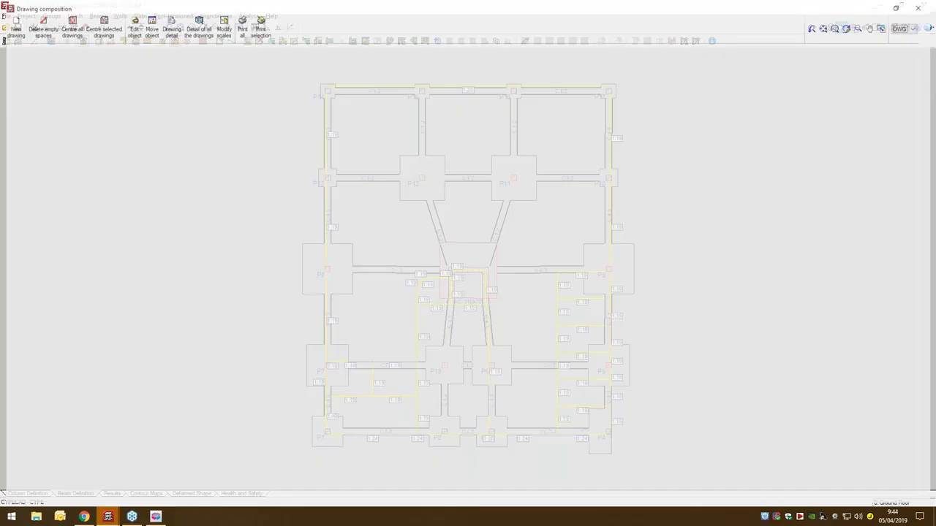
- Show the full detail of the Detailing of columns P3 drawing and inspect its column elevations, sections and bar table
scroll(212, 62, up, 3)
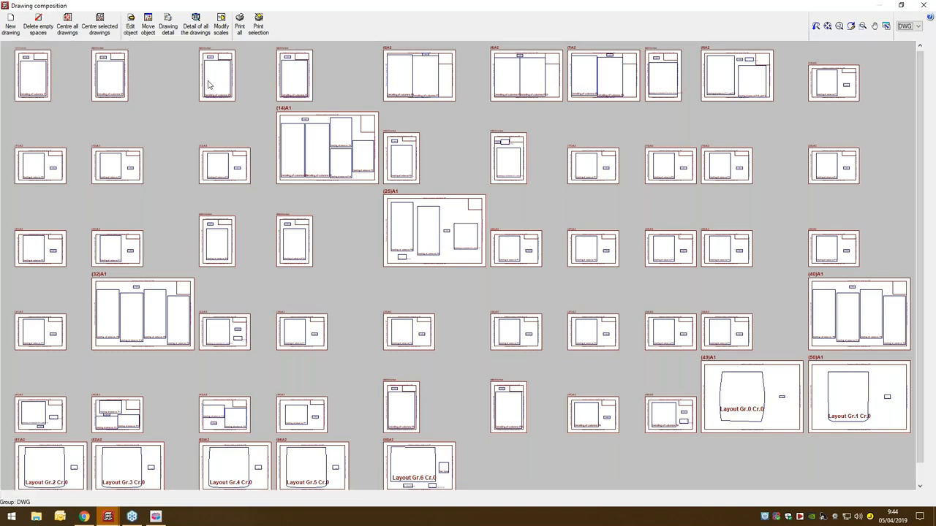
scroll(180, 69, up, 3)
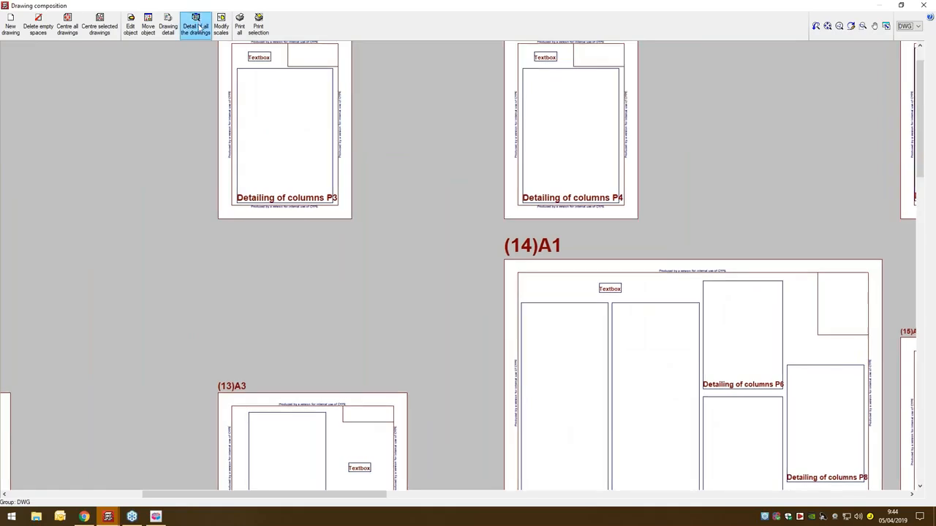
click(168, 28)
click(266, 174)
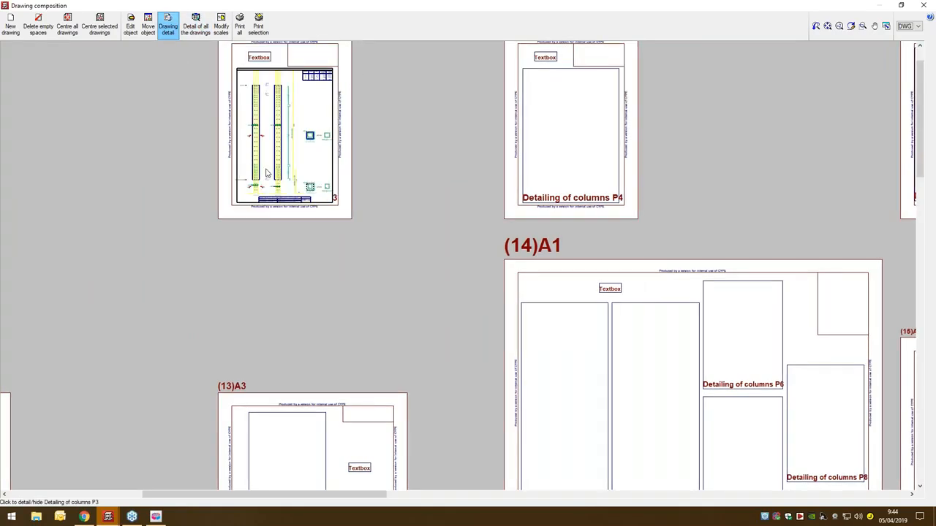
scroll(238, 106, up, 3)
scroll(439, 134, up, 3)
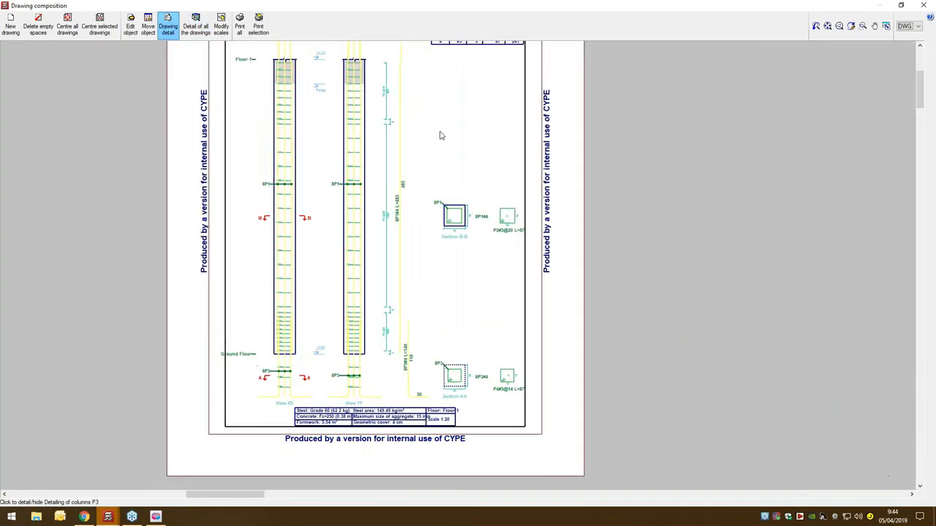
middle_drag(390, 189, 342, 187)
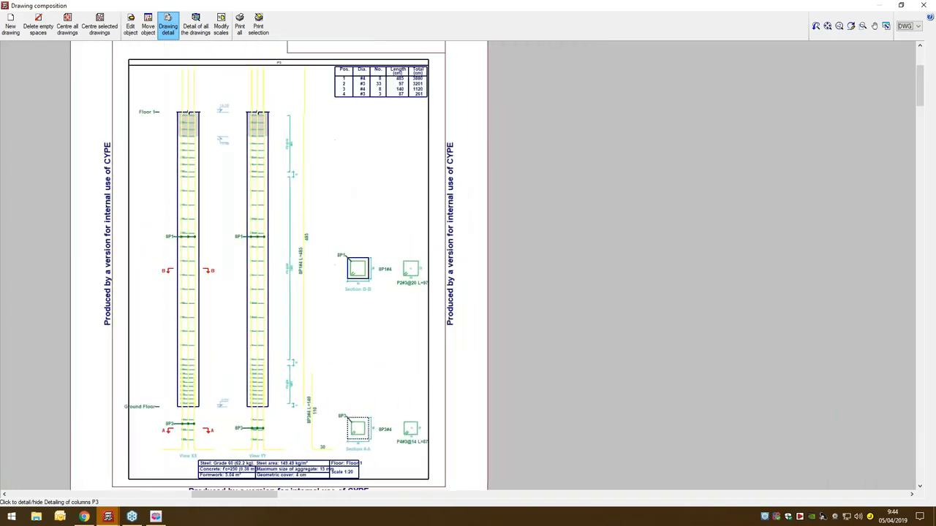
- Show the full detail of the column drawings P5, P7 and P8 on sheet 14 and P9 on the neighbouring sheet
scroll(344, 186, down, 3)
middle_drag(761, 486, 430, 150)
click(481, 293)
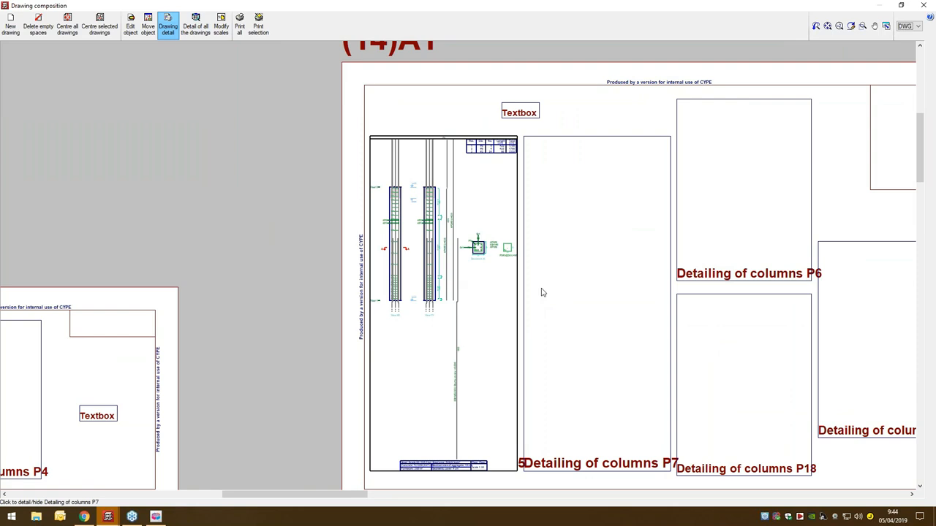
click(575, 291)
middle_drag(612, 288, 304, 295)
click(557, 320)
middle_drag(684, 368, 471, 277)
scroll(599, 358, up, 1)
scroll(599, 357, up, 2)
click(688, 313)
scroll(557, 269, down, 5)
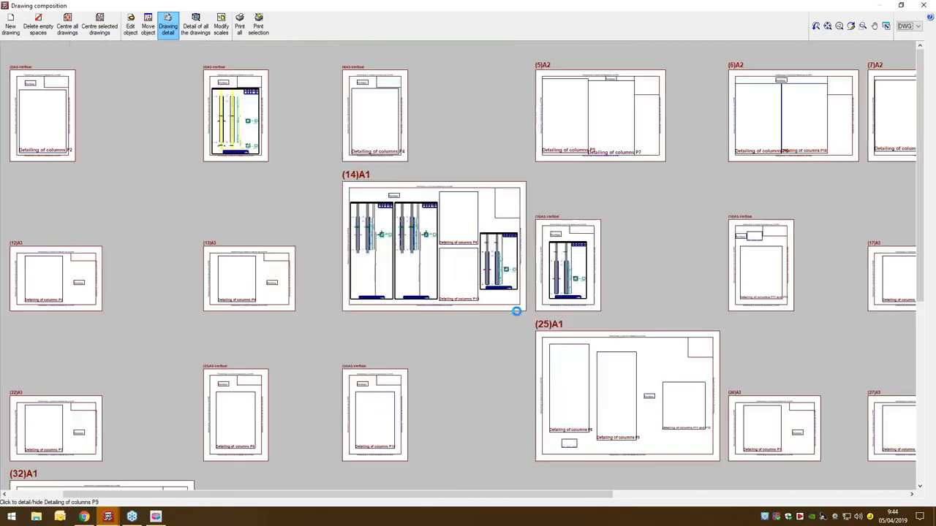
- Find the floor layout sheets and show the full detail of the Layout Gr.4 Cr.0 drawing
scroll(517, 311, down, 3)
middle_drag(514, 355, 562, 237)
scroll(553, 242, down, 6)
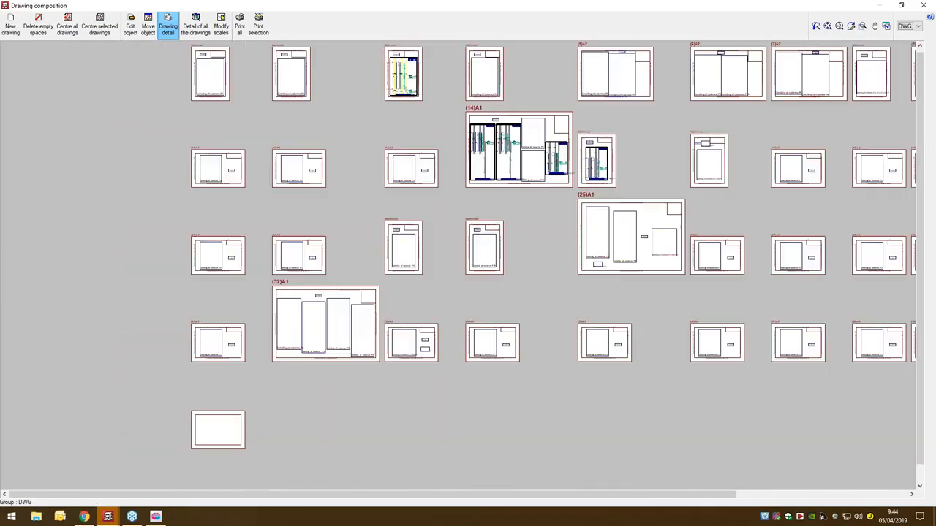
scroll(475, 402, up, 4)
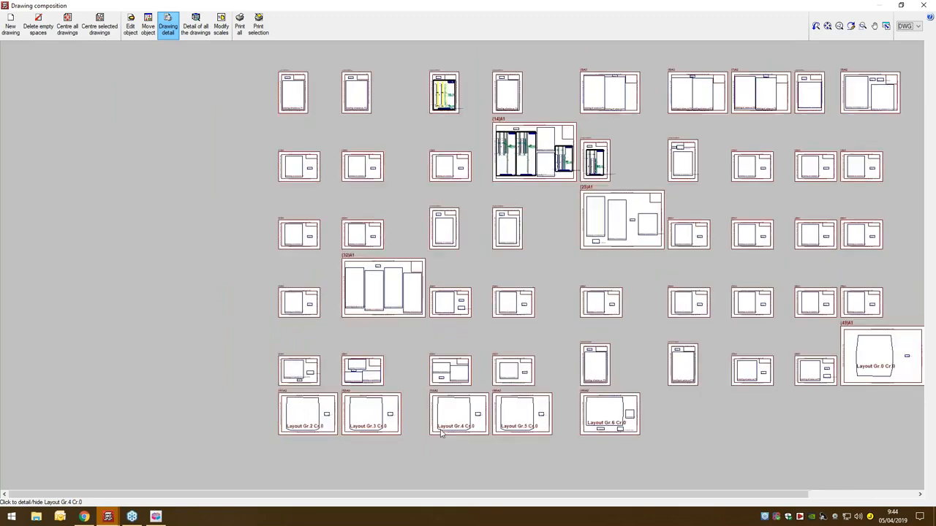
scroll(442, 431, up, 5)
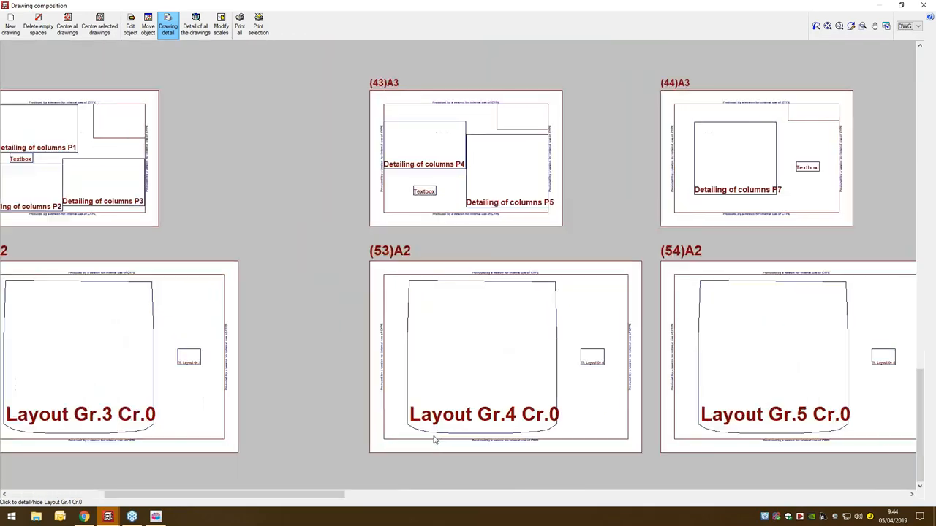
click(451, 356)
- Inspect the Layout Gr.4 slab reinforcement around the W1 core and the lower beams, and close the drawing composition
scroll(453, 344, up, 5)
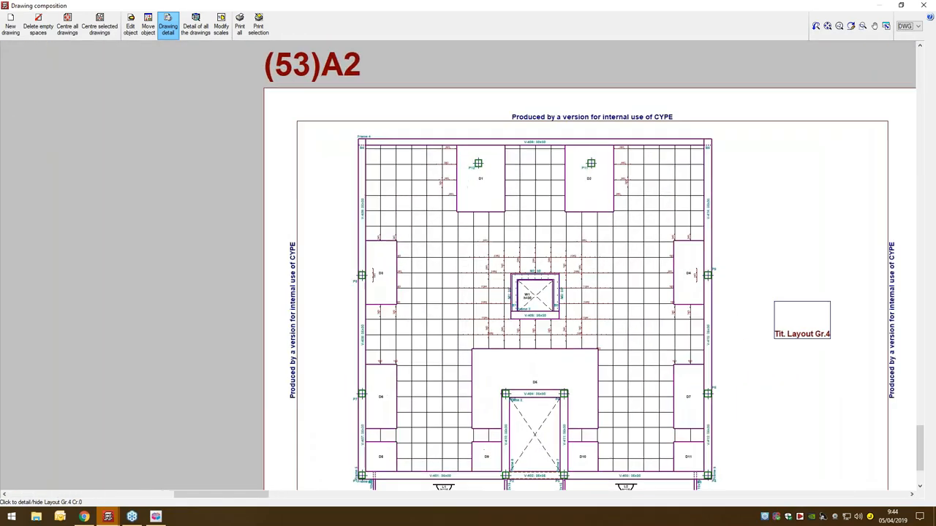
scroll(475, 319, up, 4)
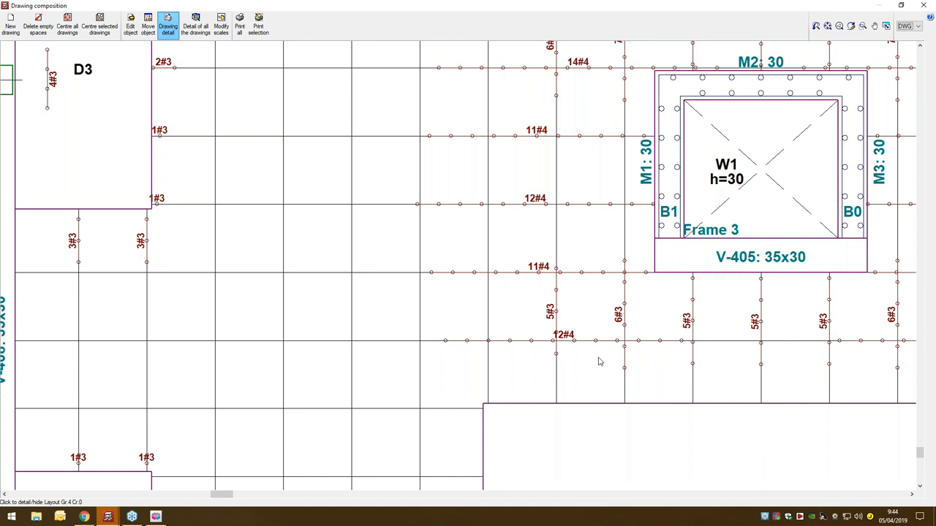
mouse_move(609, 365)
middle_down()
mouse_move(310, 315)
mouse_move(286, 320)
middle_up()
scroll(284, 322, down, 2)
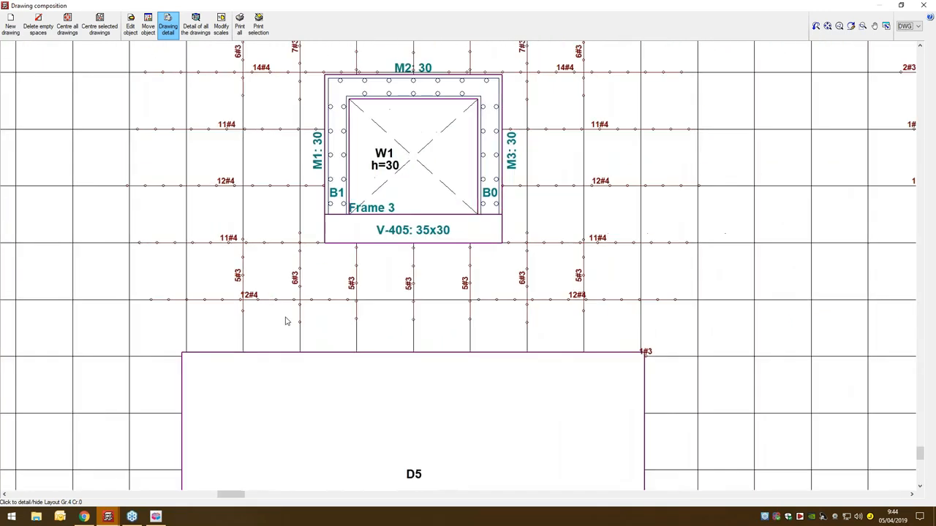
scroll(284, 321, down, 4)
mouse_move(723, 359)
middle_down()
mouse_move(646, 251)
mouse_move(531, 200)
middle_up()
click(925, 5)
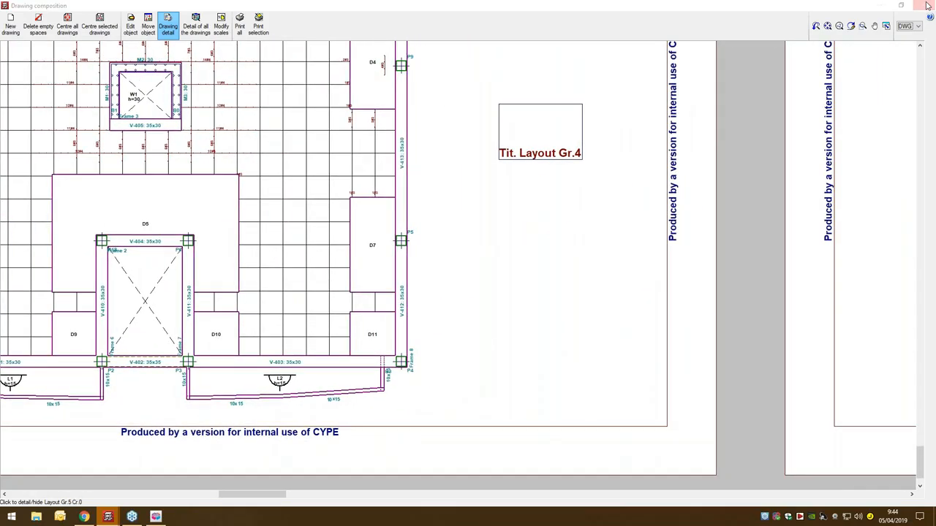
- Exclude the Detailing of columns and Floor plans drawings from generation and start a new drawing of the Frames drawing type
click(229, 228)
click(230, 237)
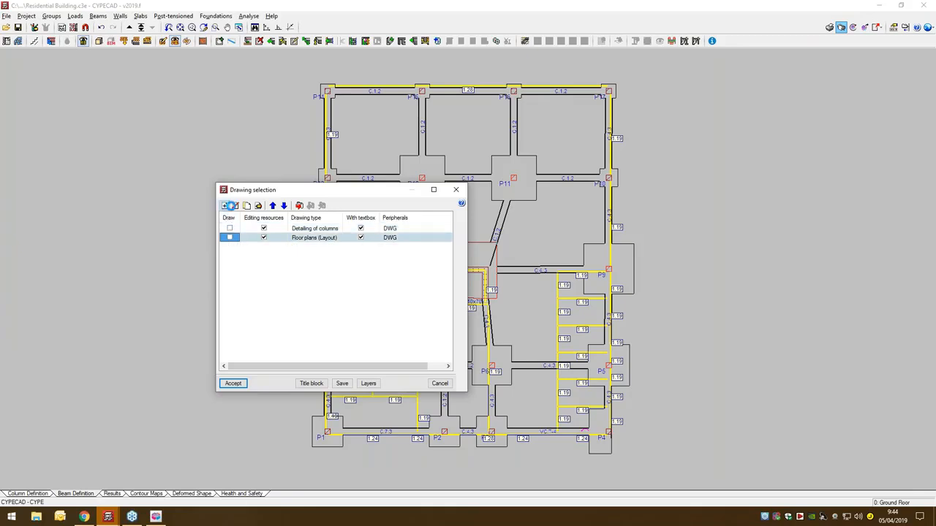
click(228, 206)
click(303, 165)
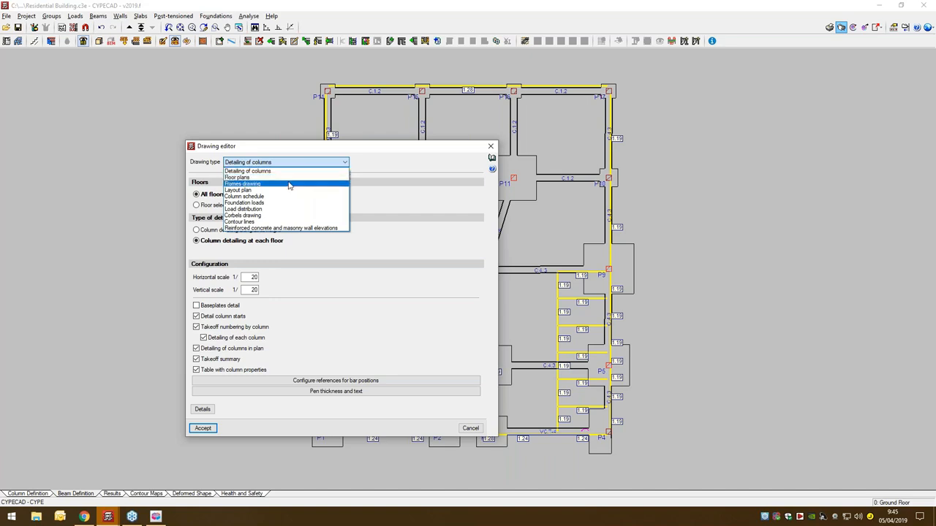
click(285, 184)
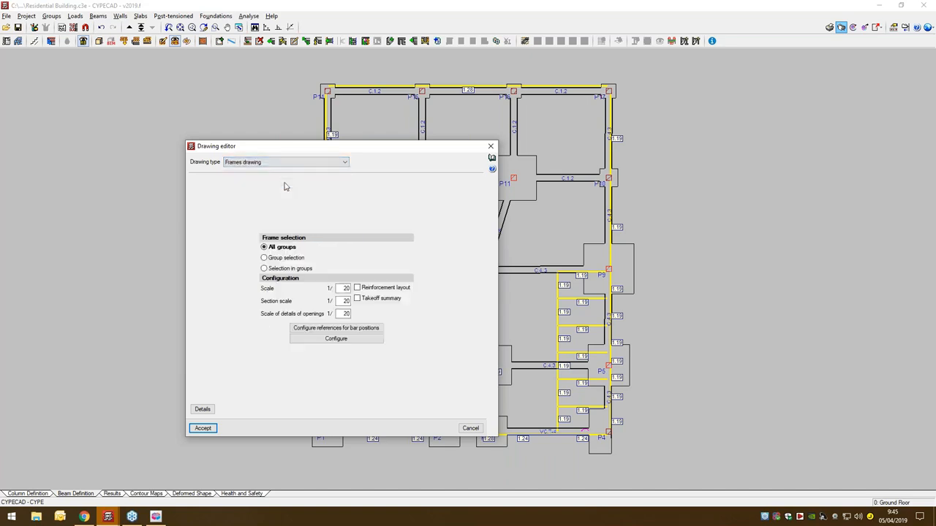
- Limit the frames drawing to the group Floor 1 and generate it, keeping the previous composition settings
click(281, 259)
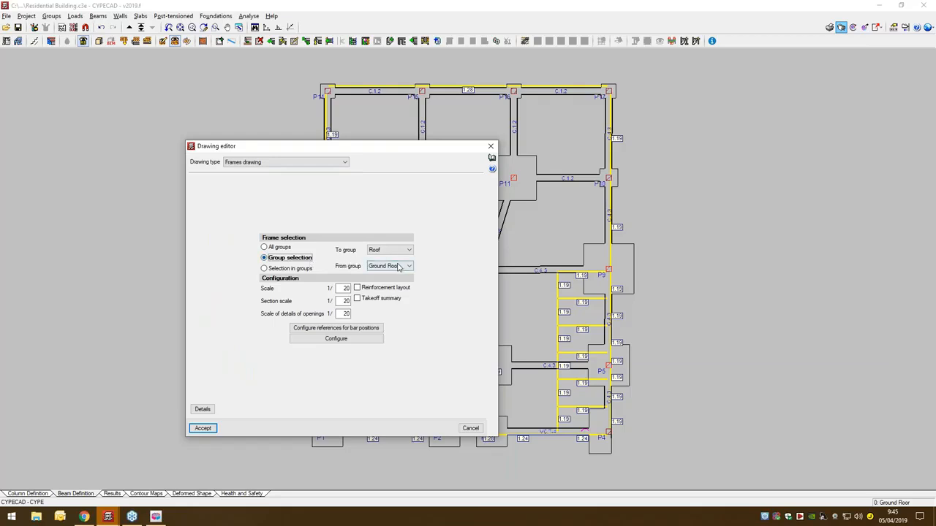
click(407, 250)
click(403, 264)
click(404, 266)
click(379, 281)
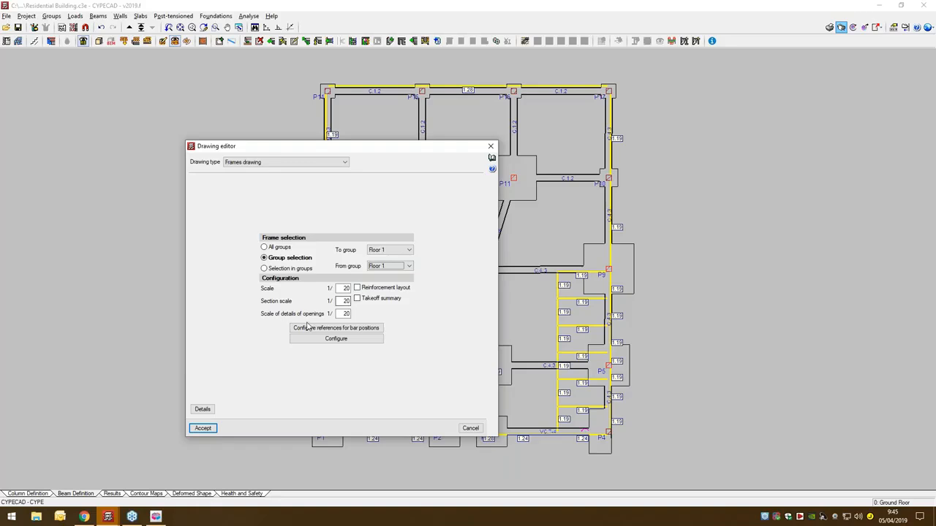
click(203, 428)
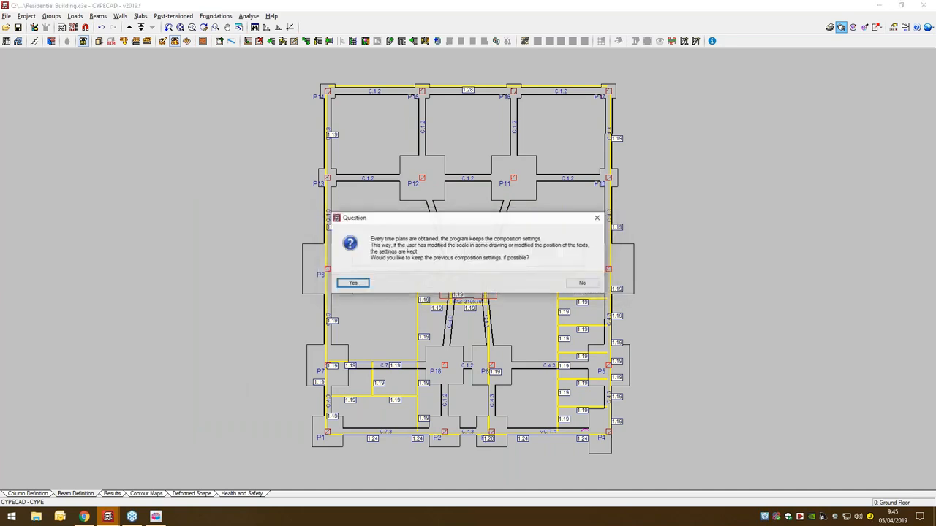
click(353, 284)
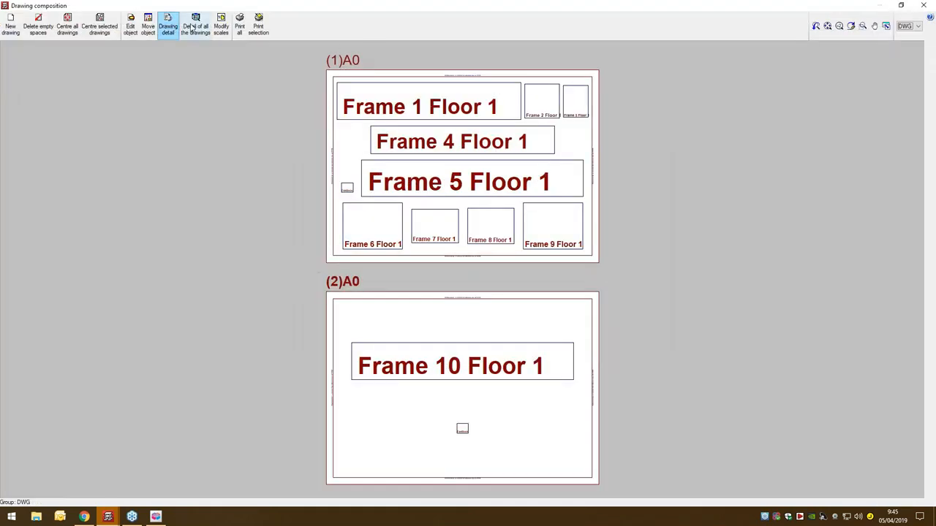
- Show the detail of all the frame drawings and inspect the beam reinforcement along Frame 1 of Floor 1
click(195, 25)
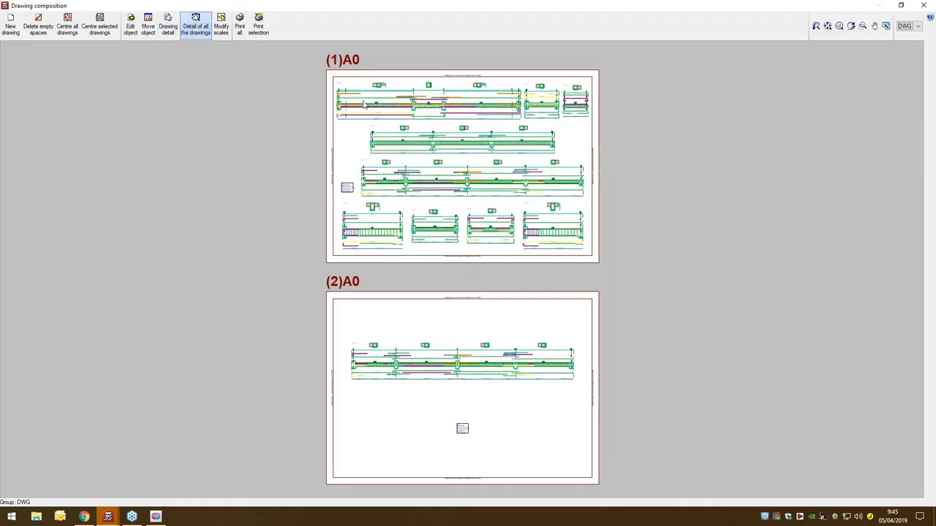
scroll(364, 105, up, 4)
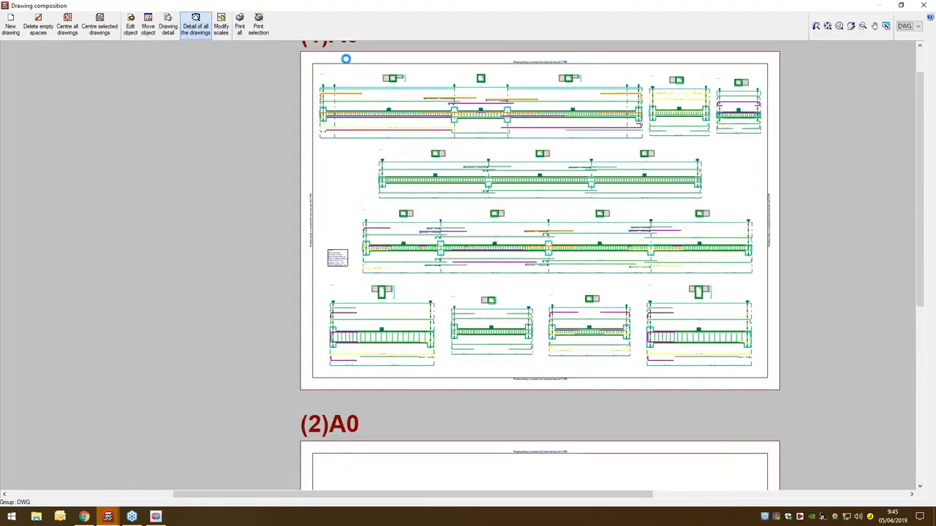
scroll(346, 58, up, 3)
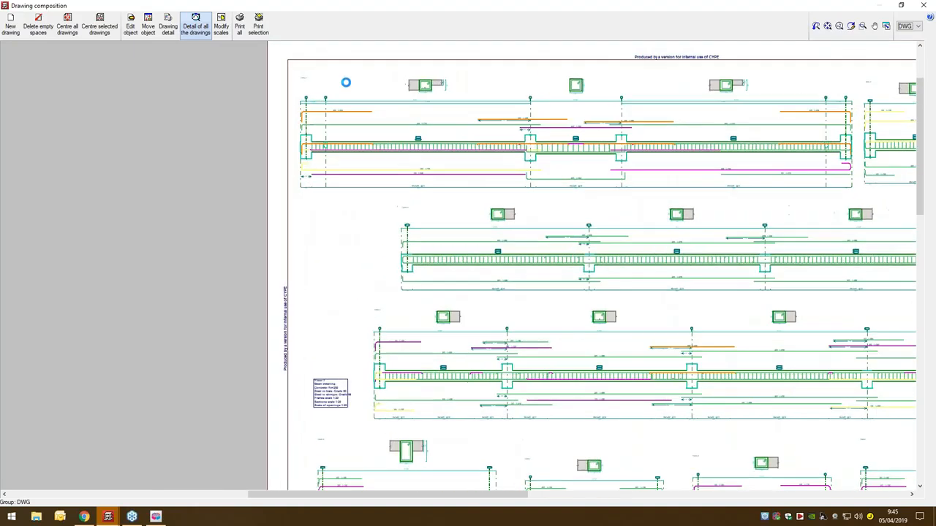
scroll(346, 83, up, 4)
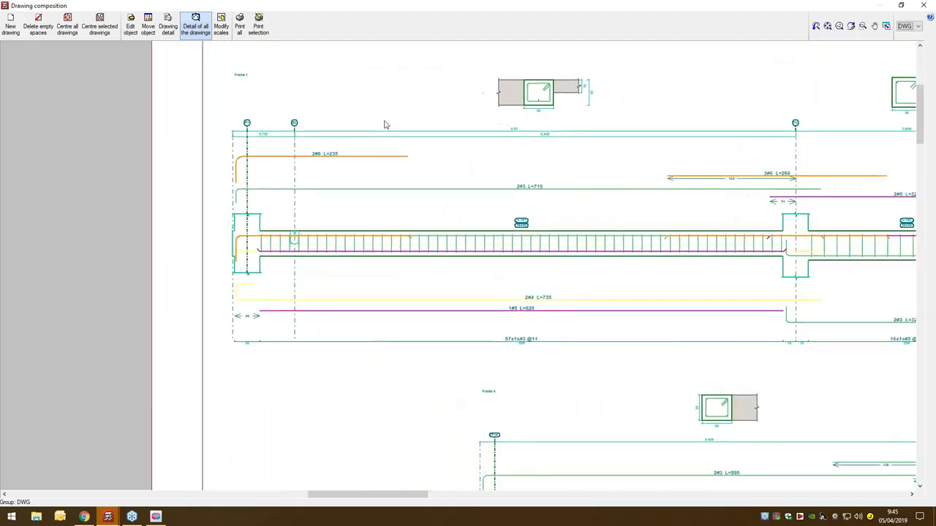
scroll(400, 157, up, 1)
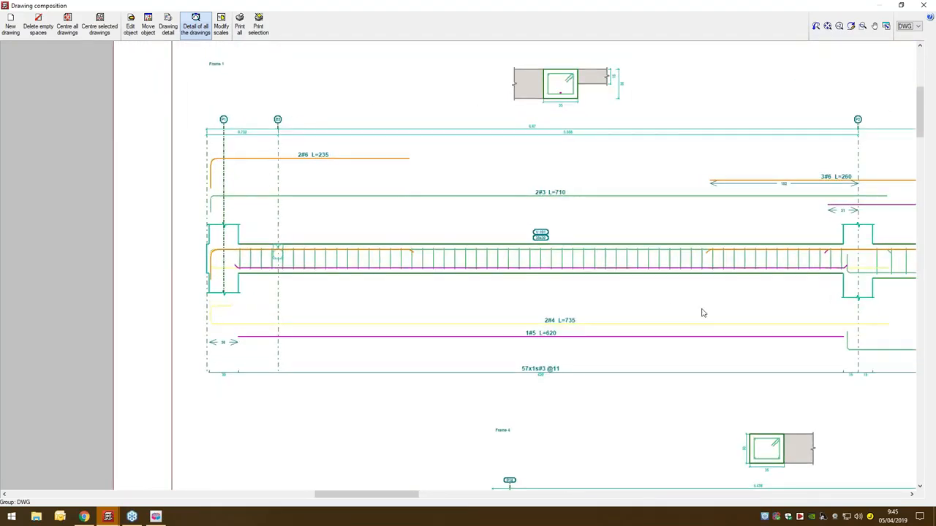
mouse_move(700, 307)
middle_down()
mouse_move(235, 305)
mouse_move(231, 313)
middle_up()
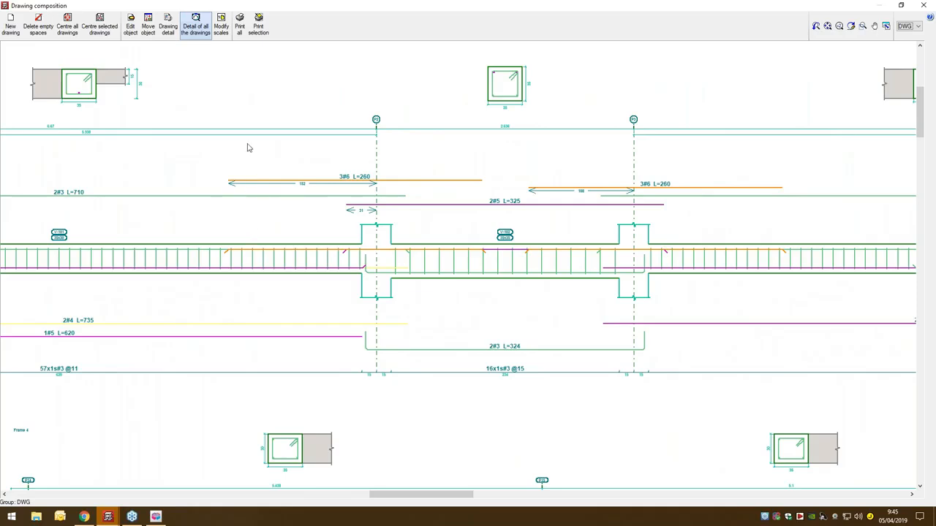
- View the DWG file export options for printing all drawings, cancel them and close the drawing composition
click(241, 31)
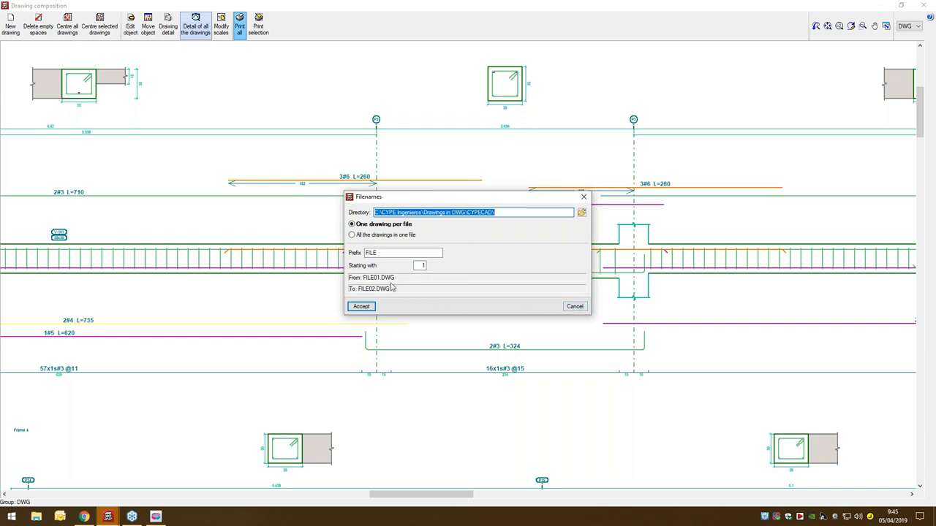
click(574, 307)
scroll(473, 293, down, 4)
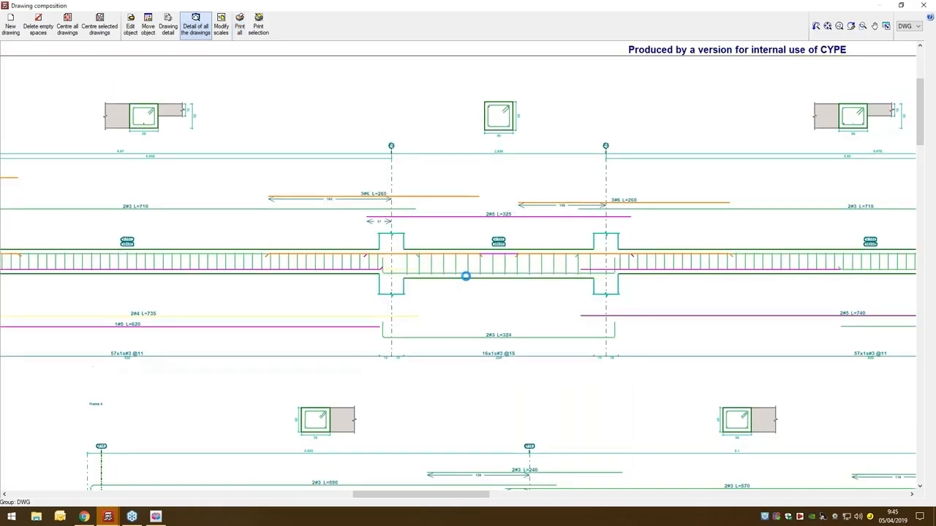
scroll(489, 315, down, 3)
scroll(526, 190, up, 4)
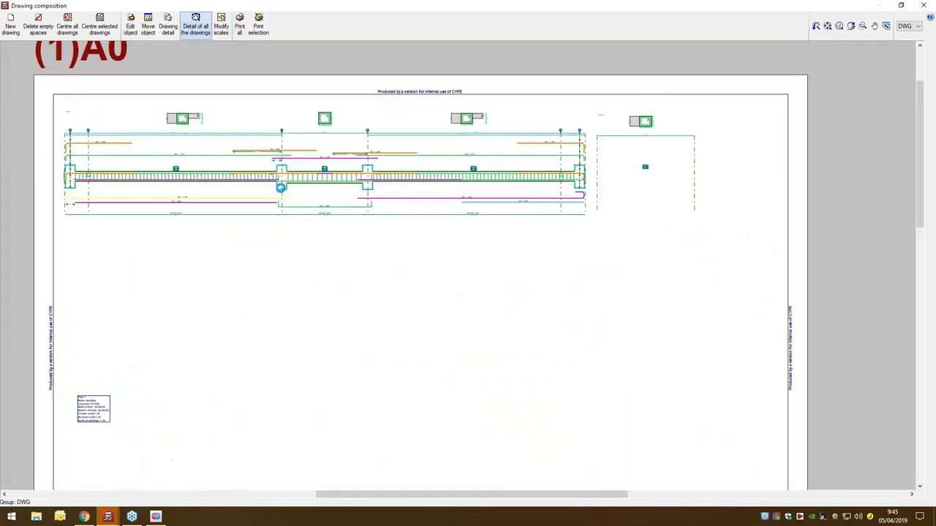
click(924, 5)
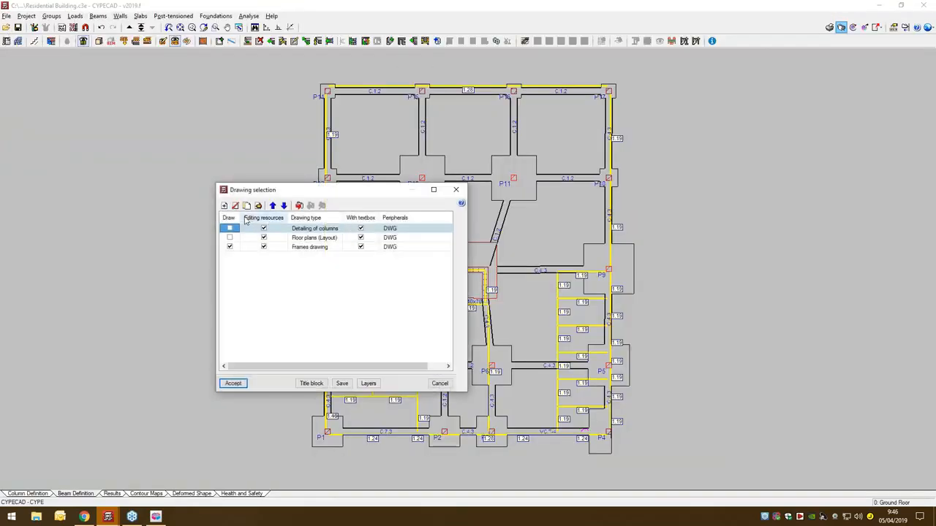
- Add a Column schedule drawing for all floors at scale 1/50 and exclude the Frames drawing from generation
click(234, 206)
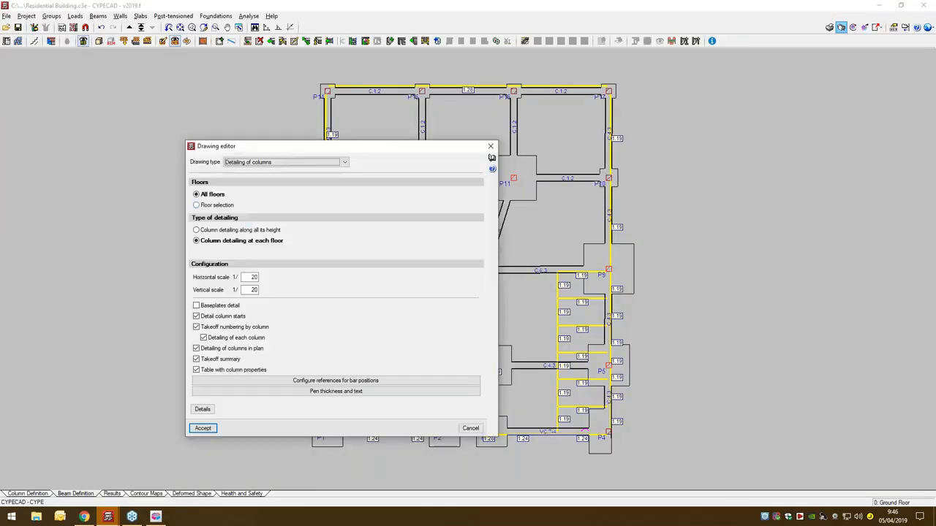
click(263, 163)
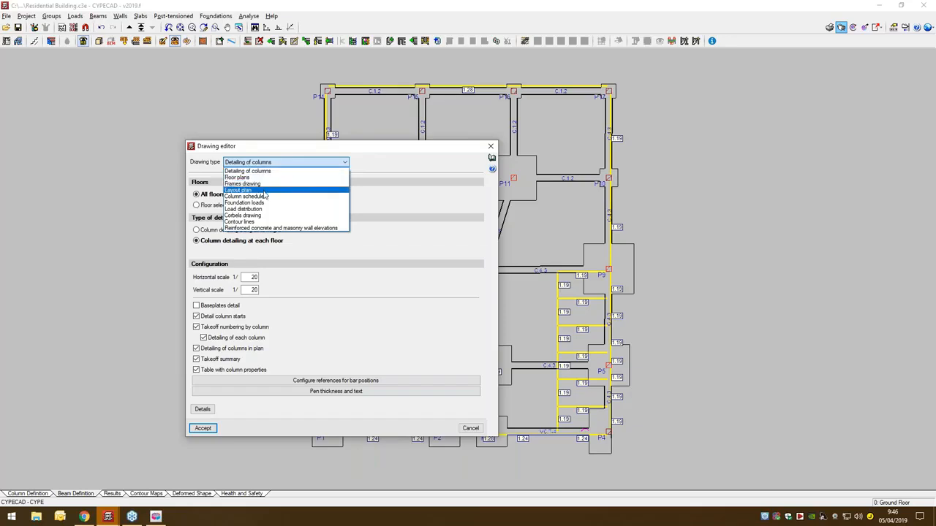
click(265, 197)
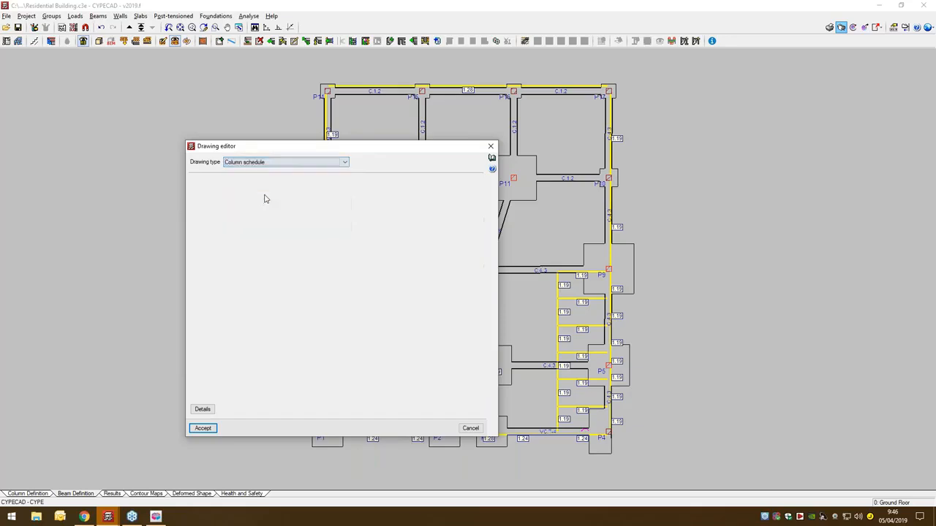
click(204, 429)
click(229, 247)
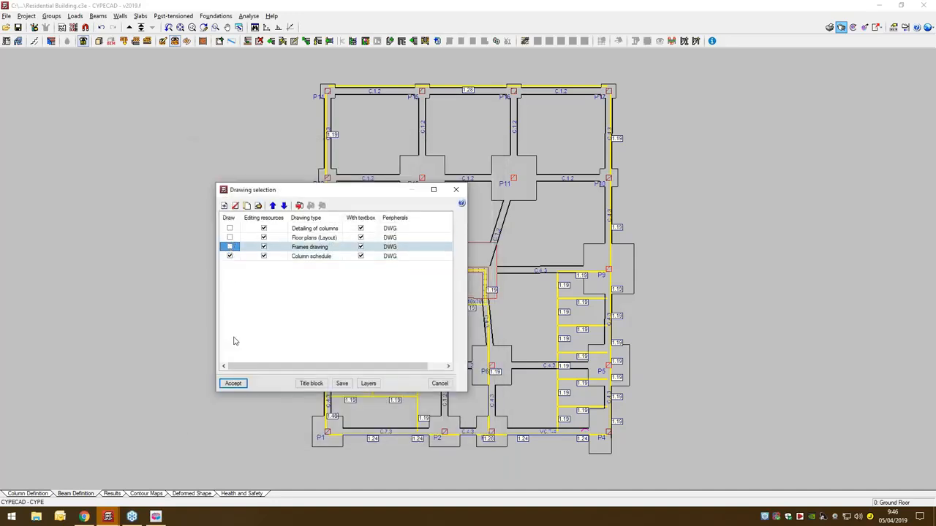
- Generate the Column schedule drawing and show the detail of all its A3 sheets
click(233, 383)
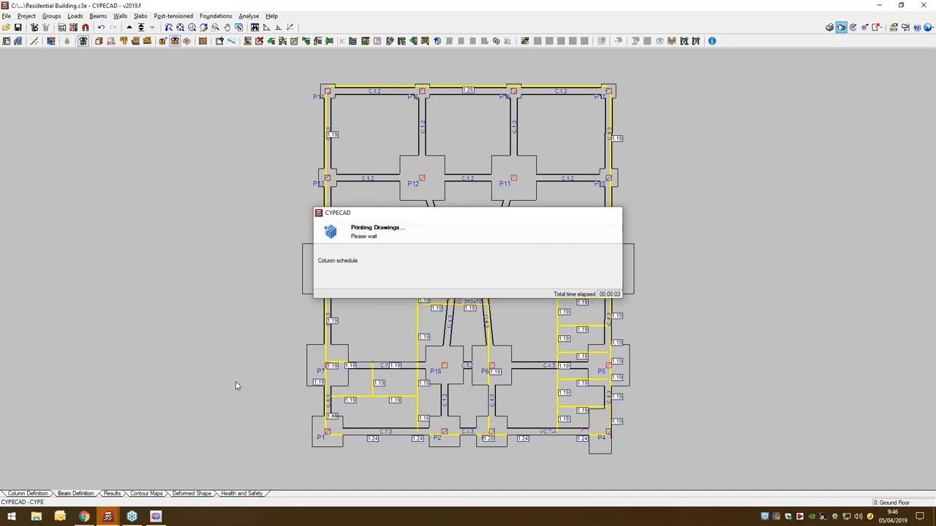
click(357, 285)
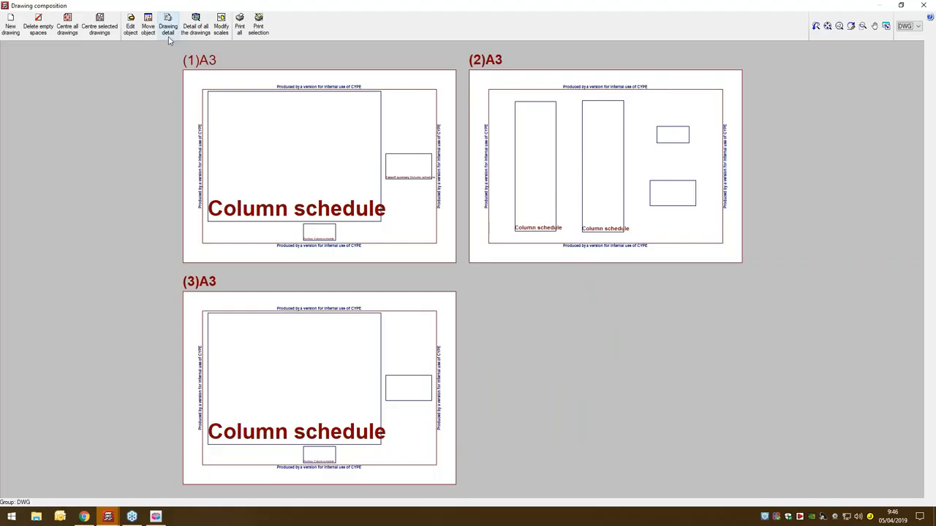
click(195, 29)
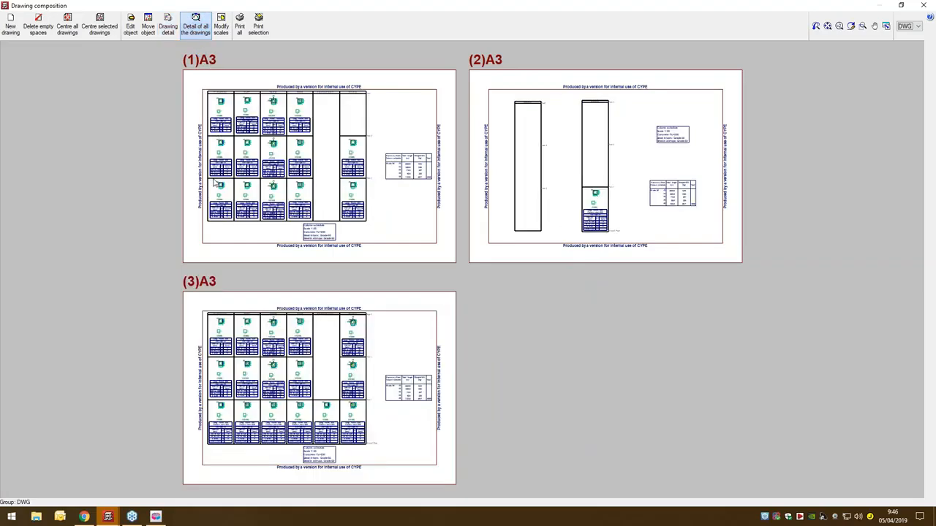
- Examine the bars and stirrup spacing of columns P1 to P9 on sheet 1, and close the drawing composition and drawing selection
scroll(212, 175, up, 1)
scroll(210, 144, up, 4)
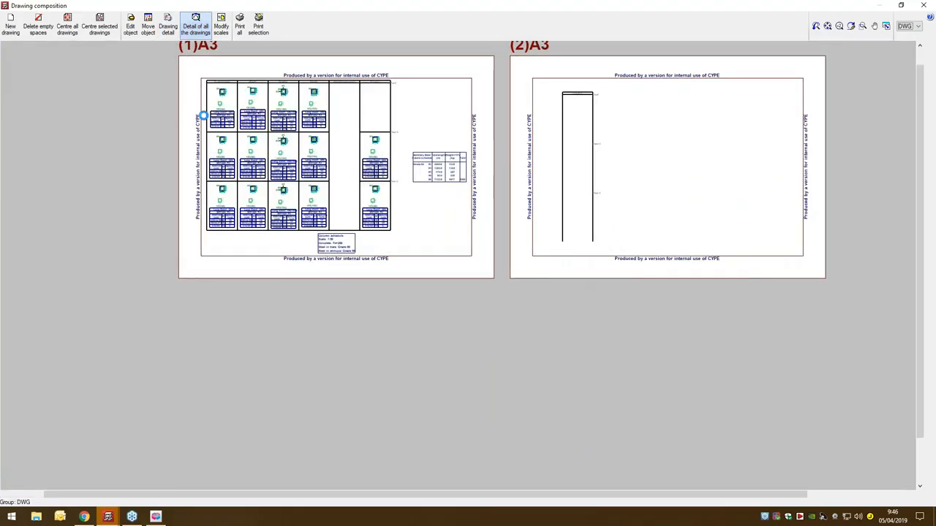
scroll(210, 72, up, 6)
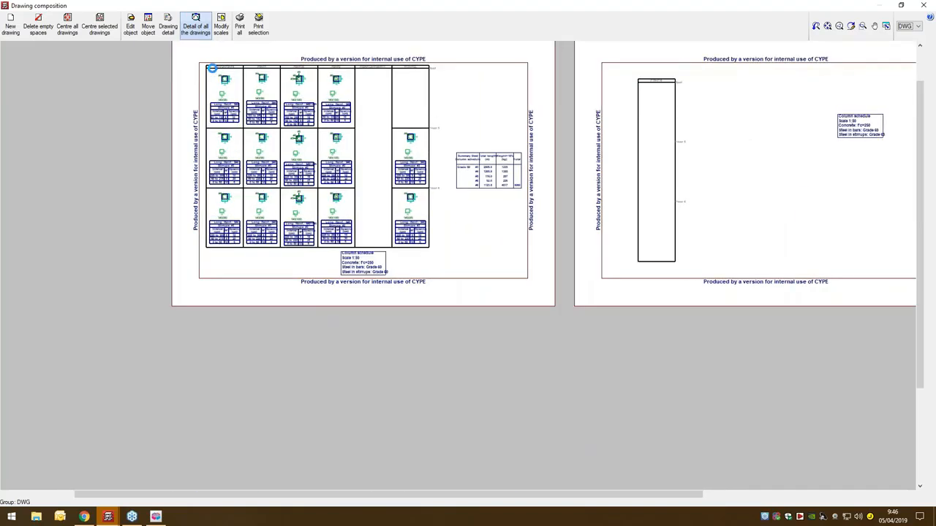
scroll(223, 179, up, 5)
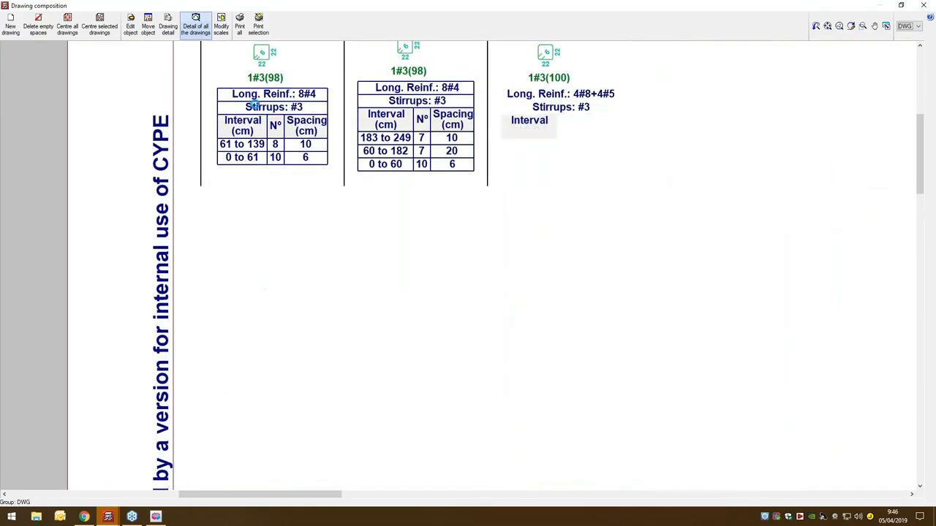
middle_drag(223, 179, 181, 262)
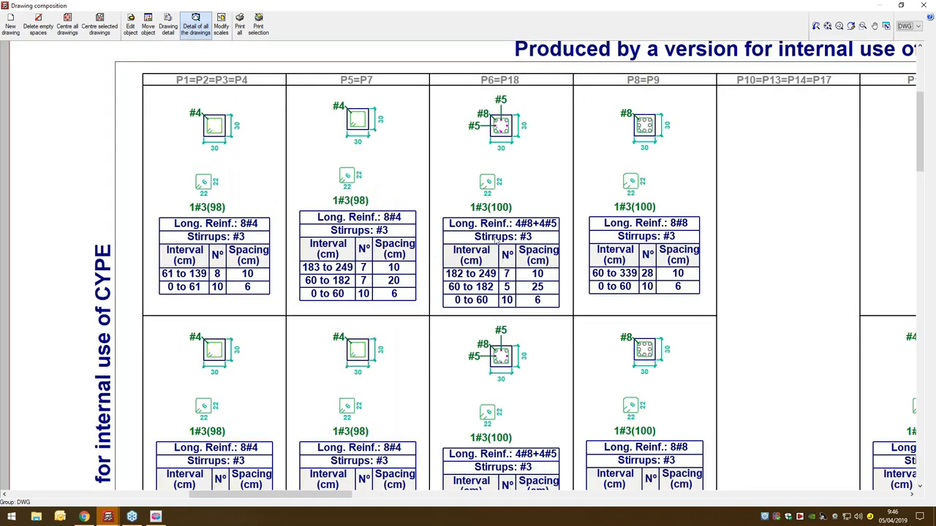
middle_drag(532, 281, 514, 247)
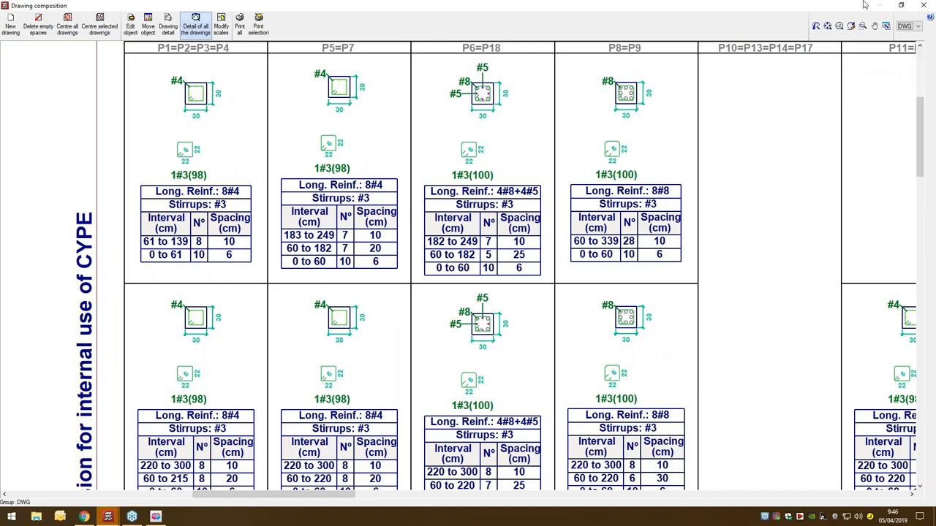
click(924, 4)
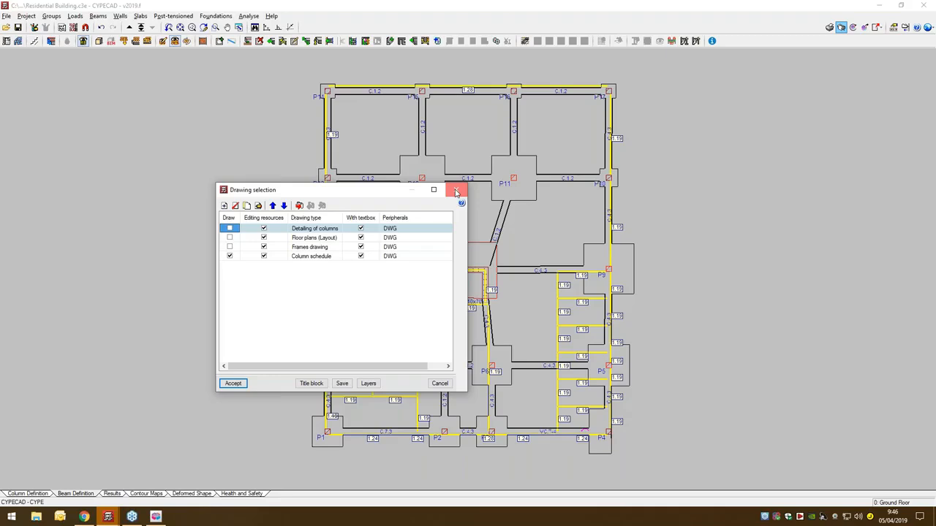
click(455, 190)
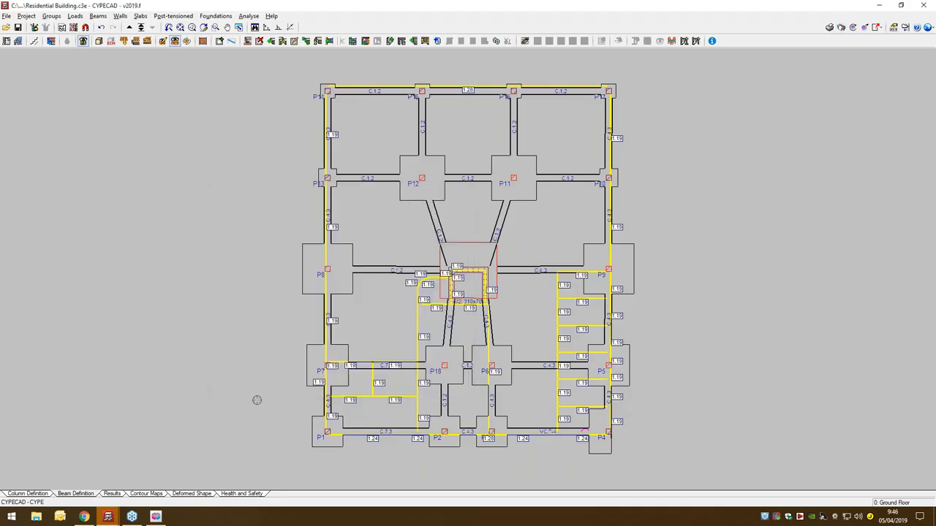
- Look at the ground floor model in IFC Builder and switch back to the Residential Building job in CYPECAD
click(44, 494)
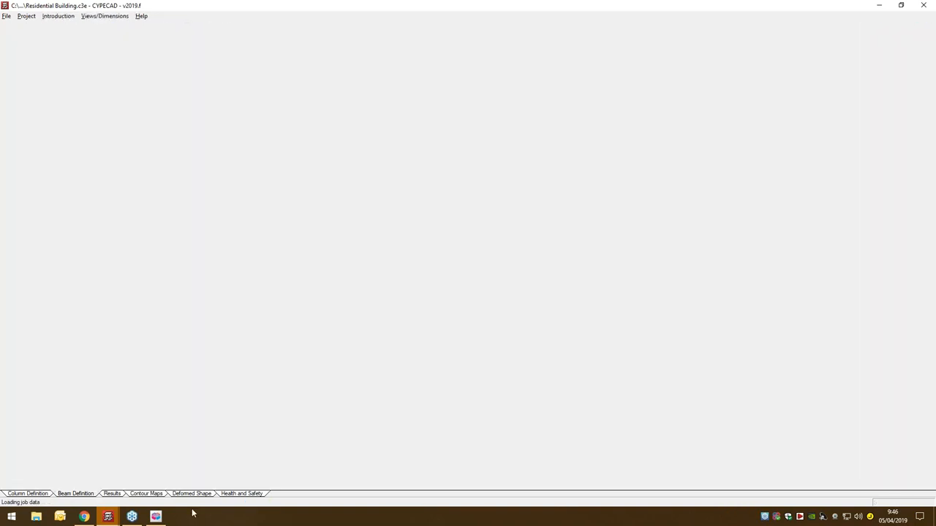
click(163, 517)
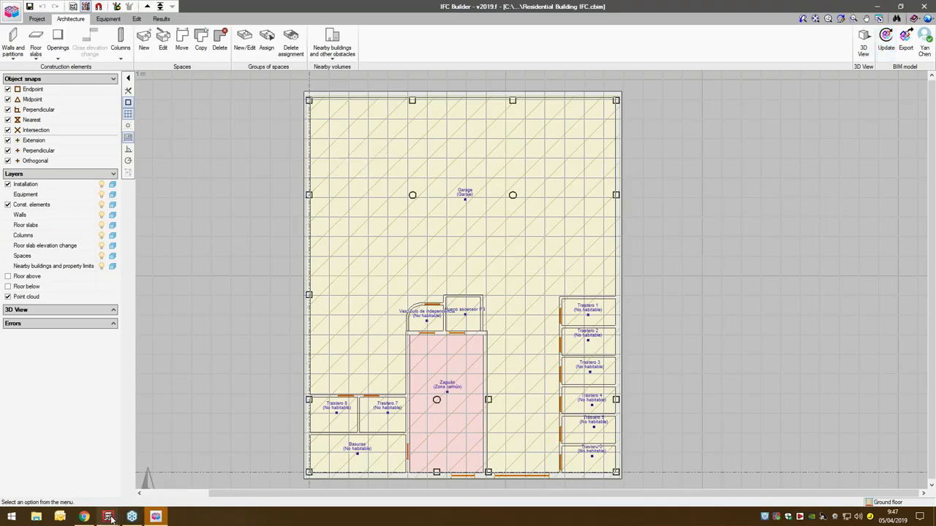
mouse_move(109, 516)
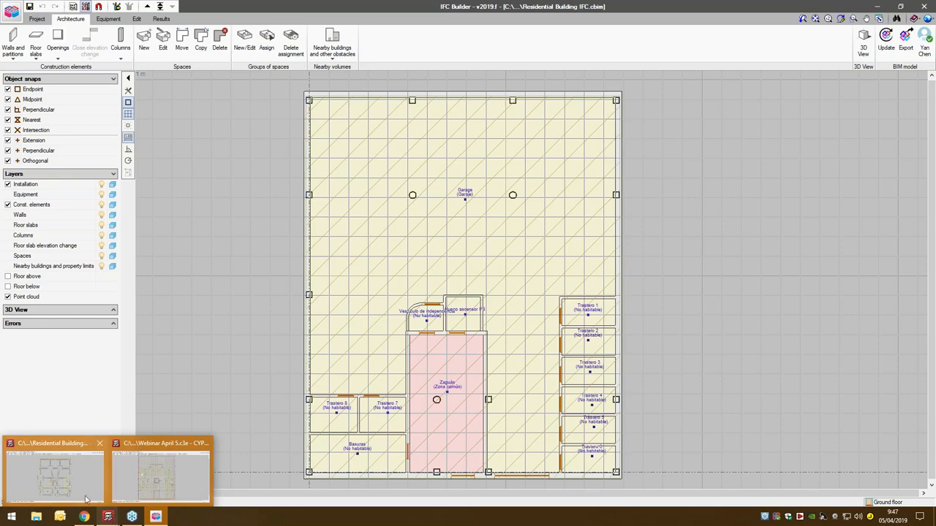
click(88, 444)
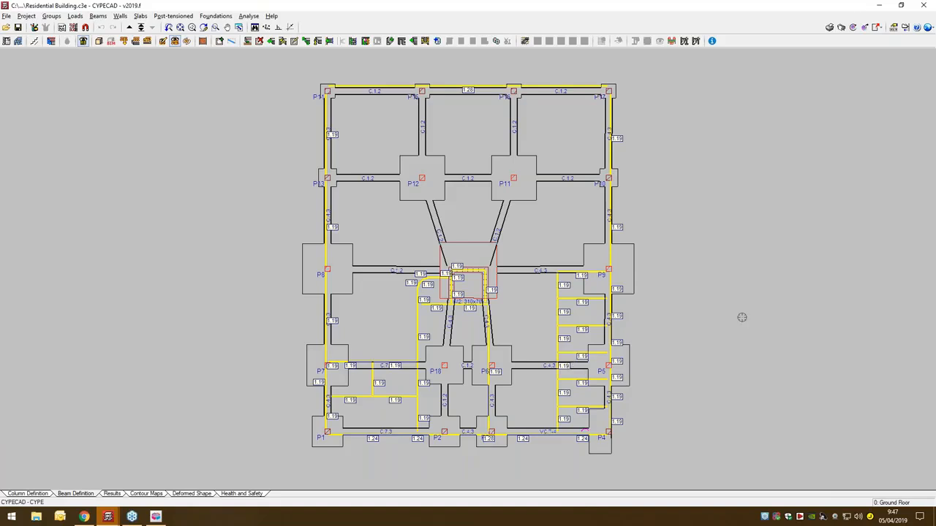
- Try to export the structure in IFC format with the analytical model included, keeping the existing file name and description
middle_drag(741, 317, 681, 324)
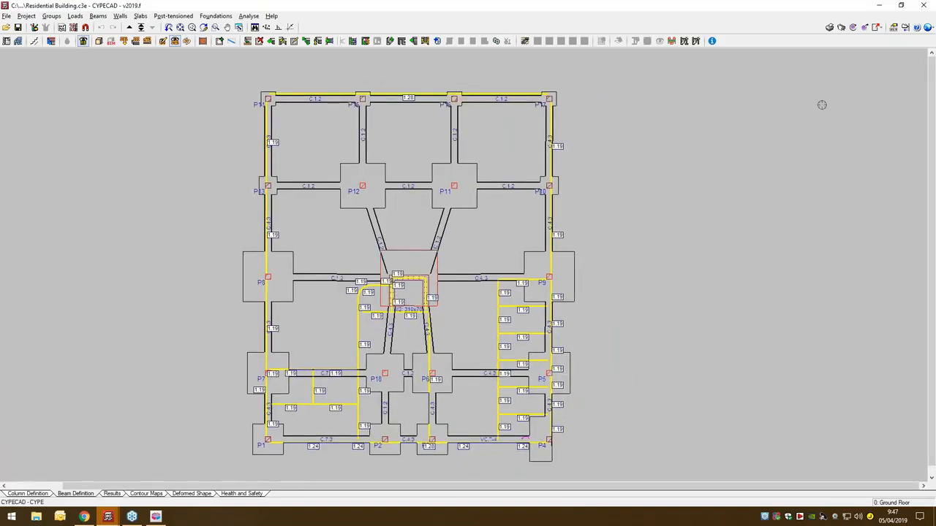
click(867, 27)
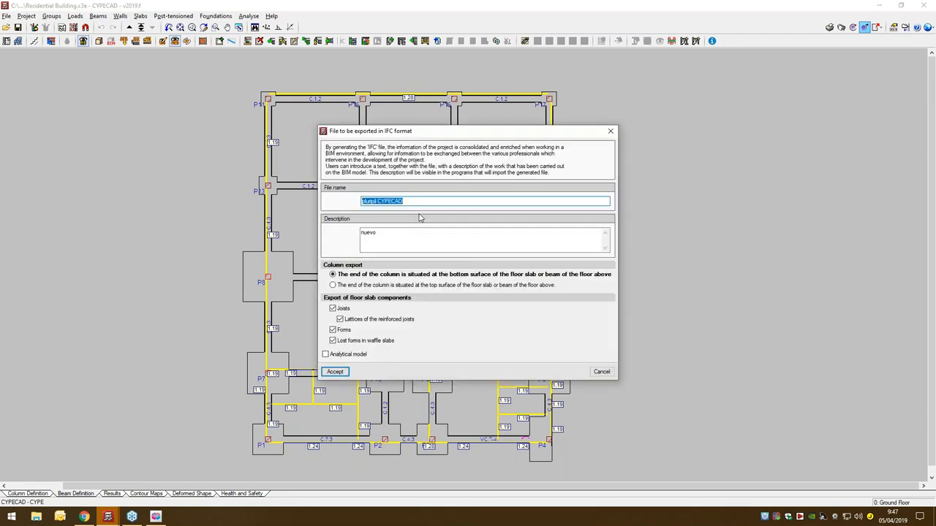
click(334, 356)
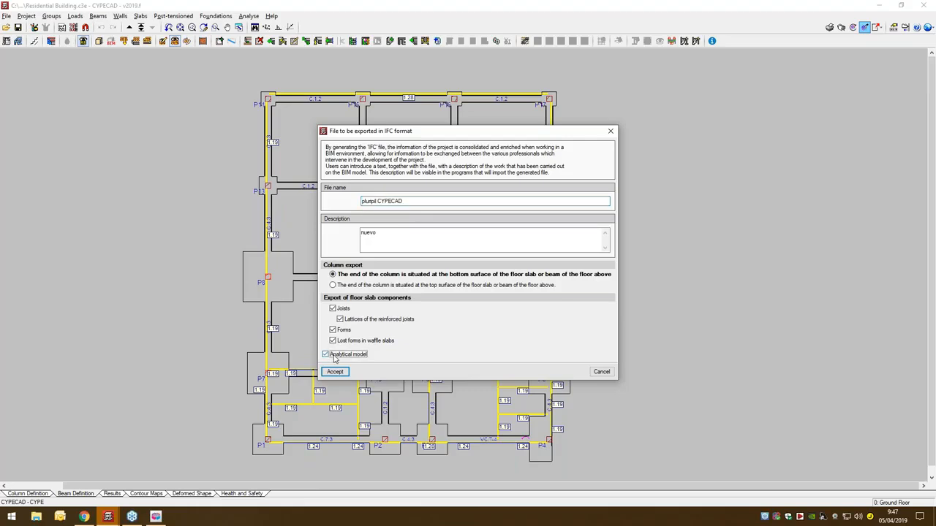
click(336, 372)
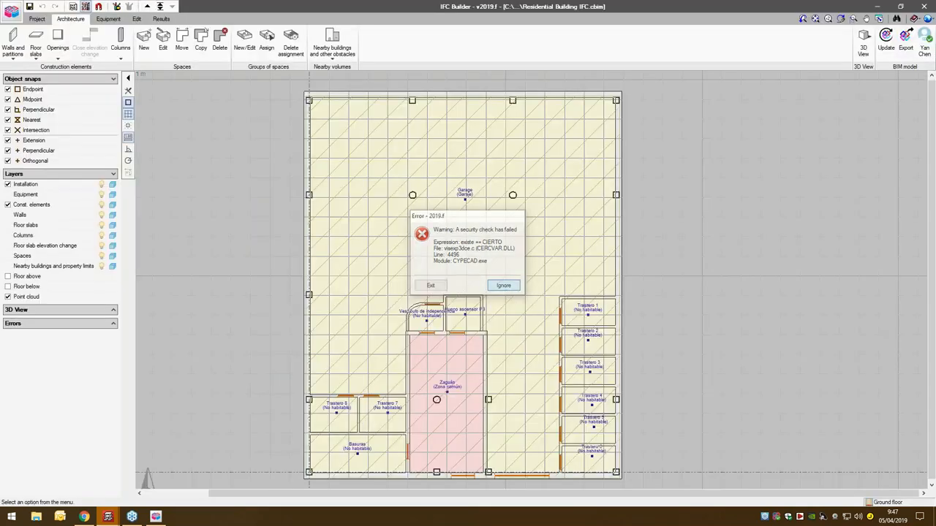
click(504, 286)
click(541, 365)
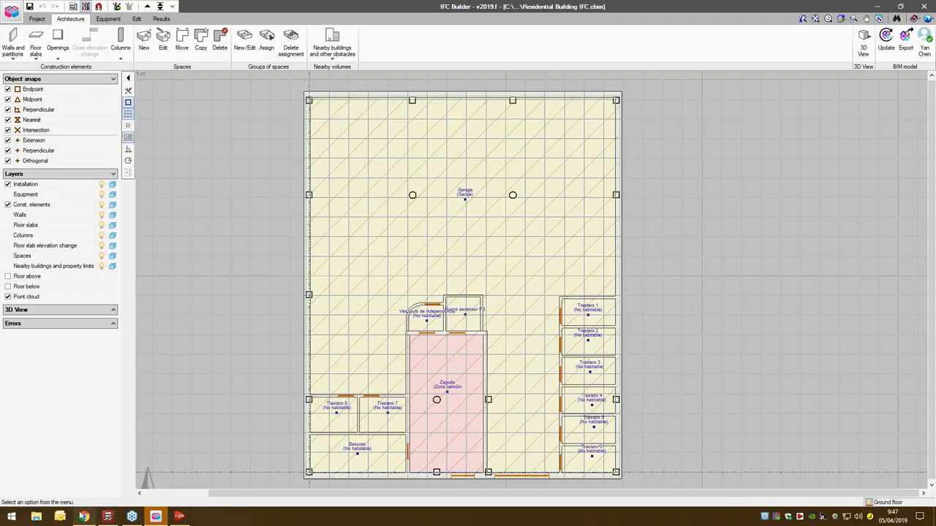
- Switch to BIMserver.center in the browser and bring up the files of the April 2 project
mouse_move(84, 516)
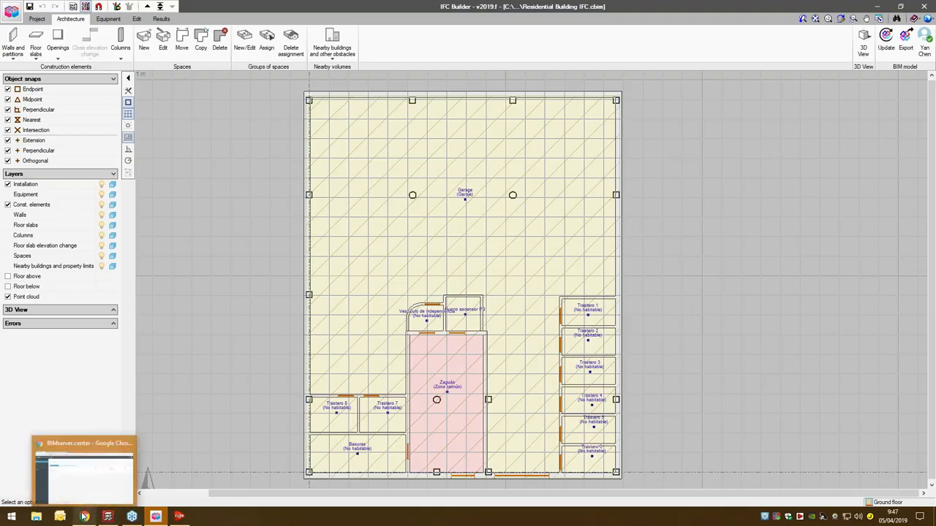
click(107, 474)
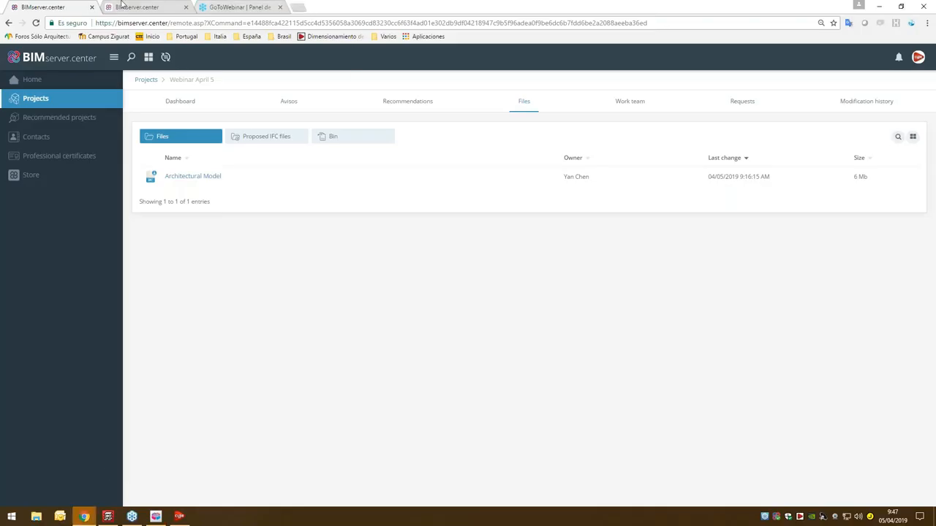
click(123, 5)
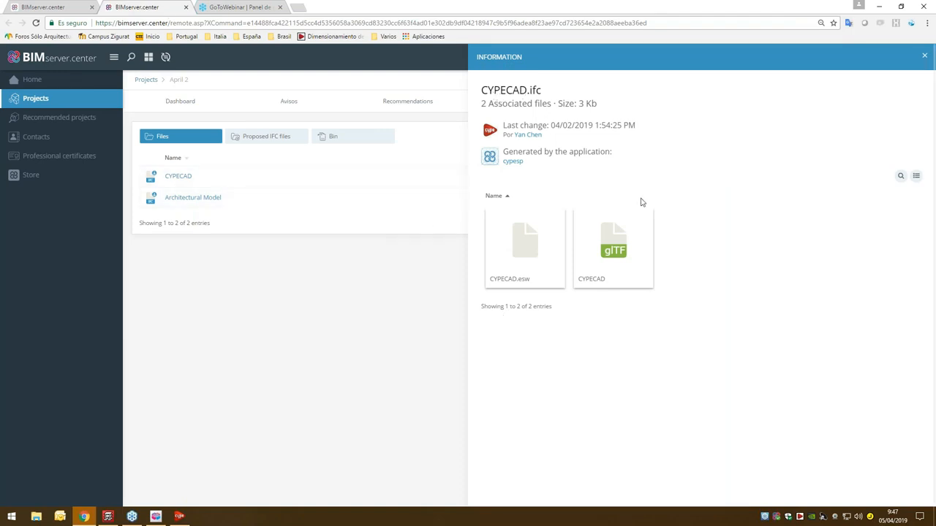
- Try to preview the CYPECAD glTF file associated with CYPECAD.ifc, and look at the account options
mouse_move(619, 238)
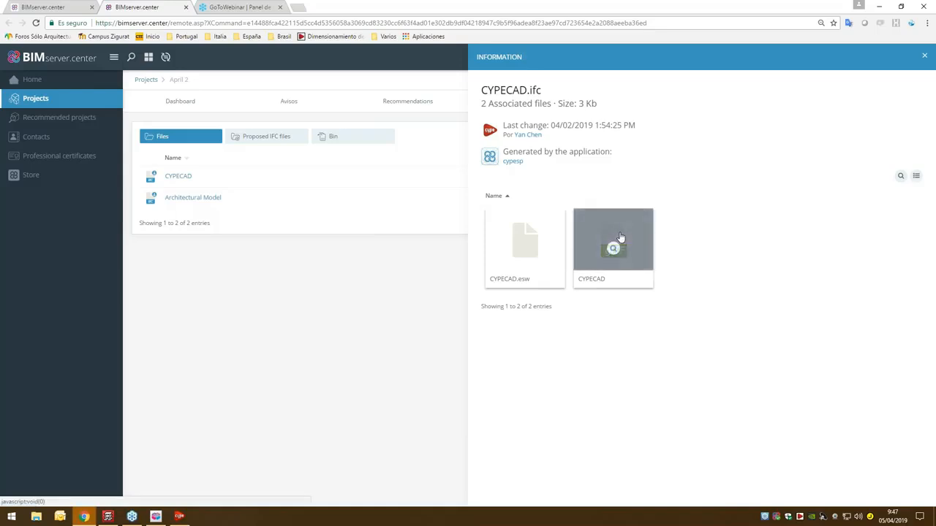
click(619, 238)
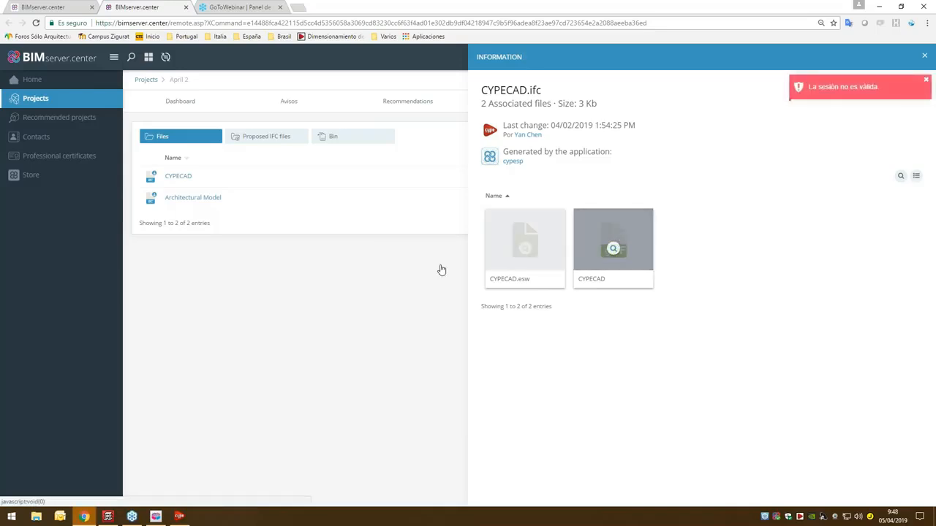
click(401, 268)
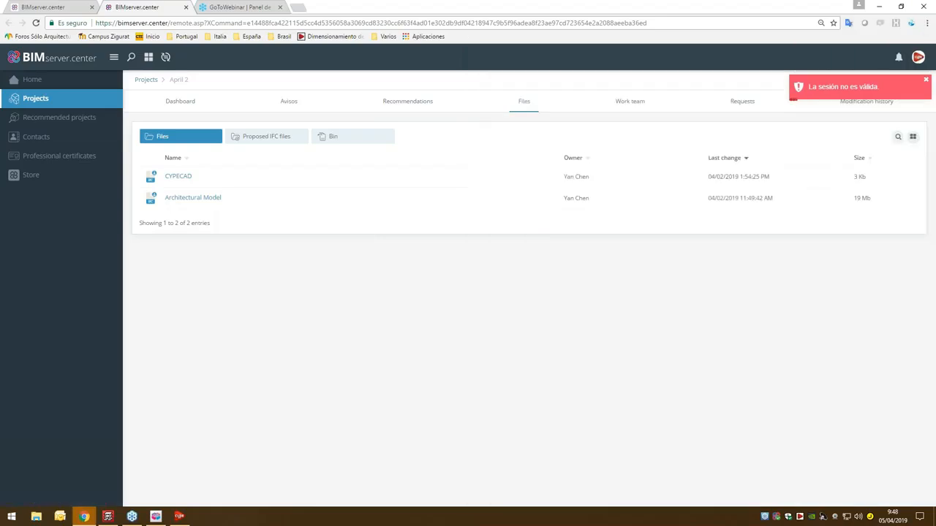
click(925, 79)
click(918, 57)
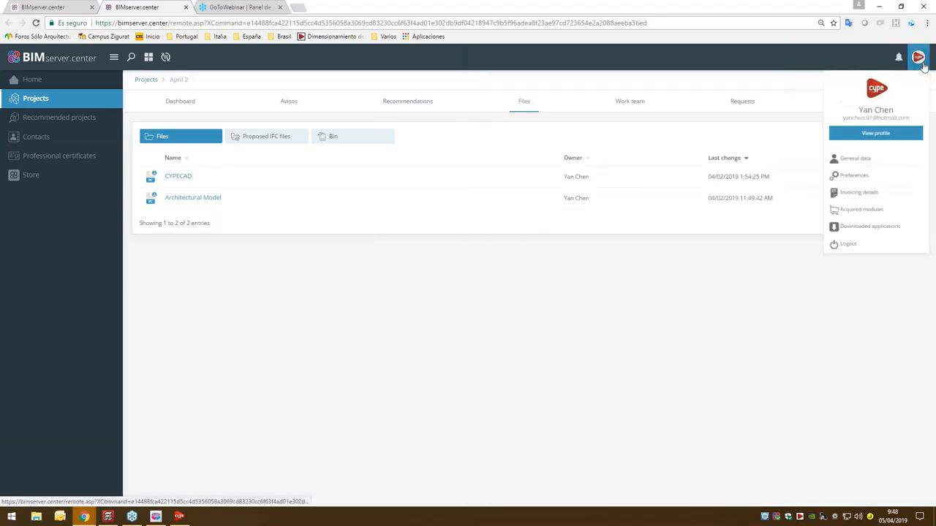
- Reload the BIMserver.center page and sign in with the account e-mail and password
click(491, 23)
key(Return)
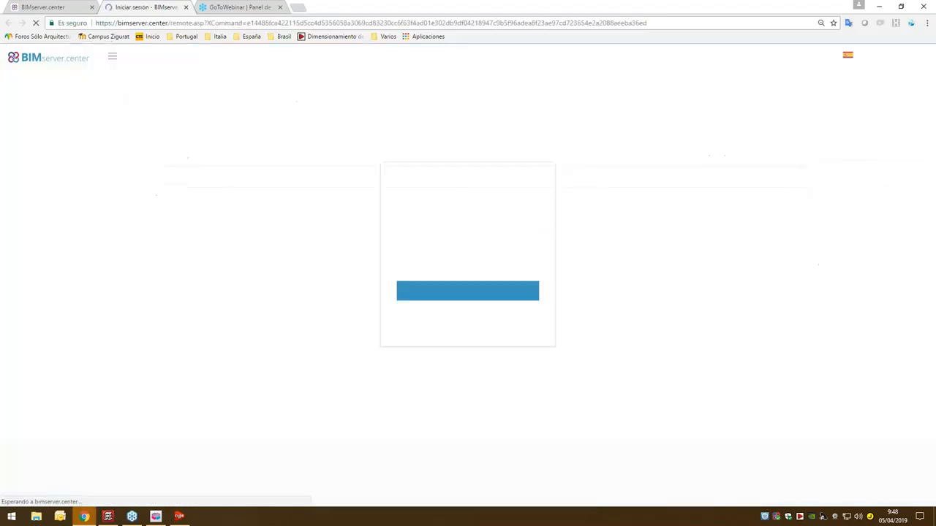
text(ya)
click(459, 223)
click(464, 235)
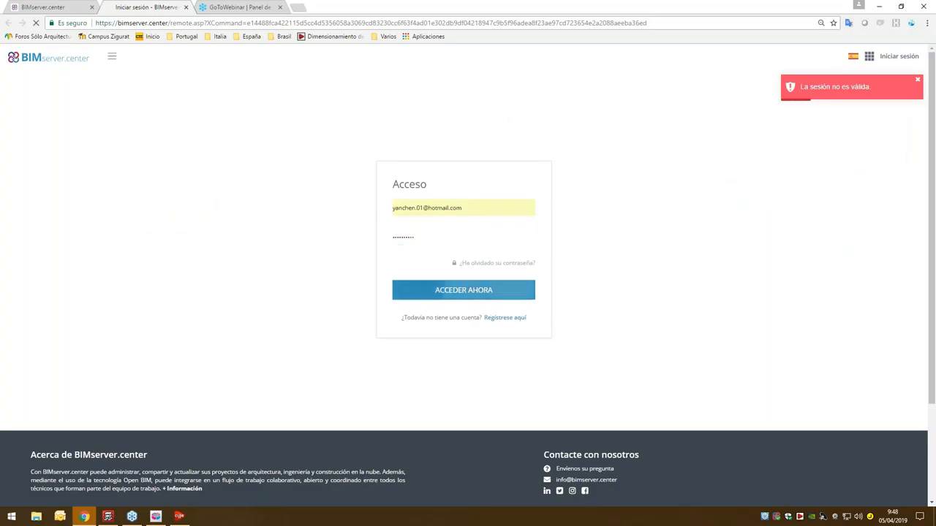
click(488, 293)
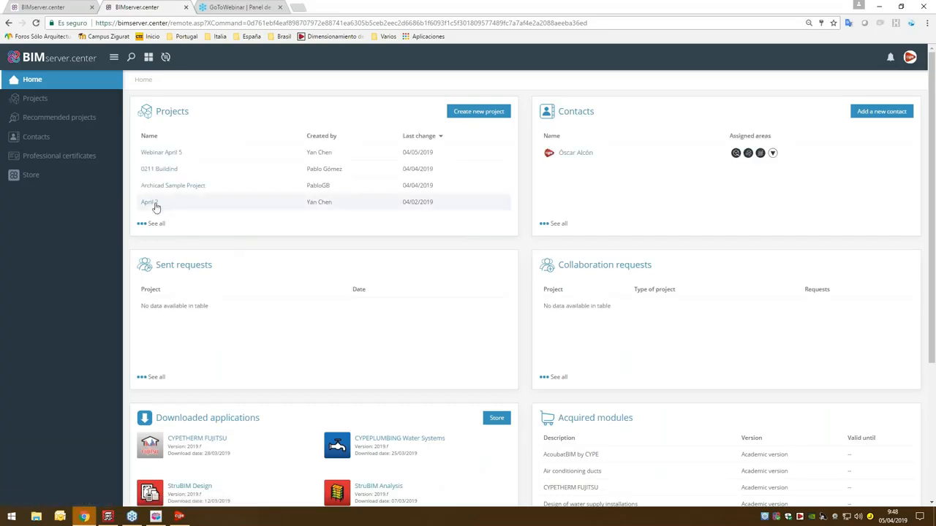
- Open the April 2 project's files and bring up the information of the CYPECAD file
click(154, 206)
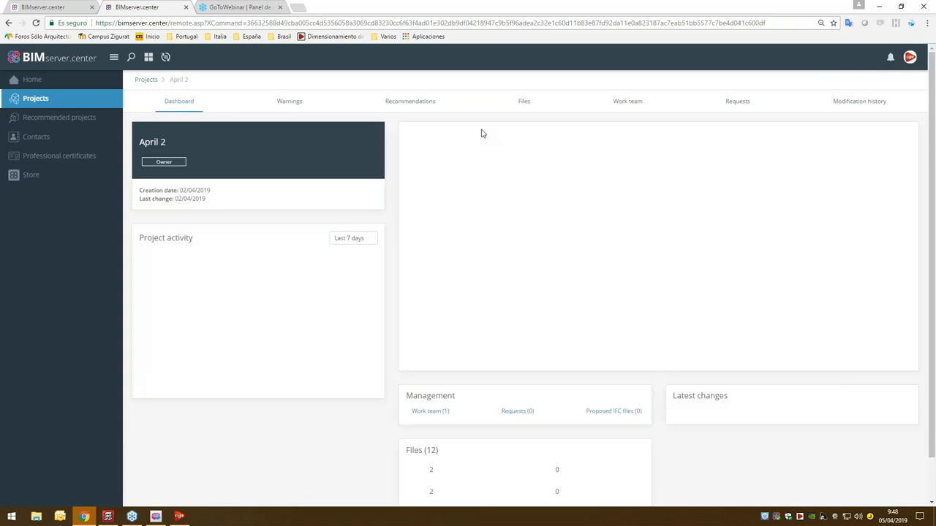
click(522, 103)
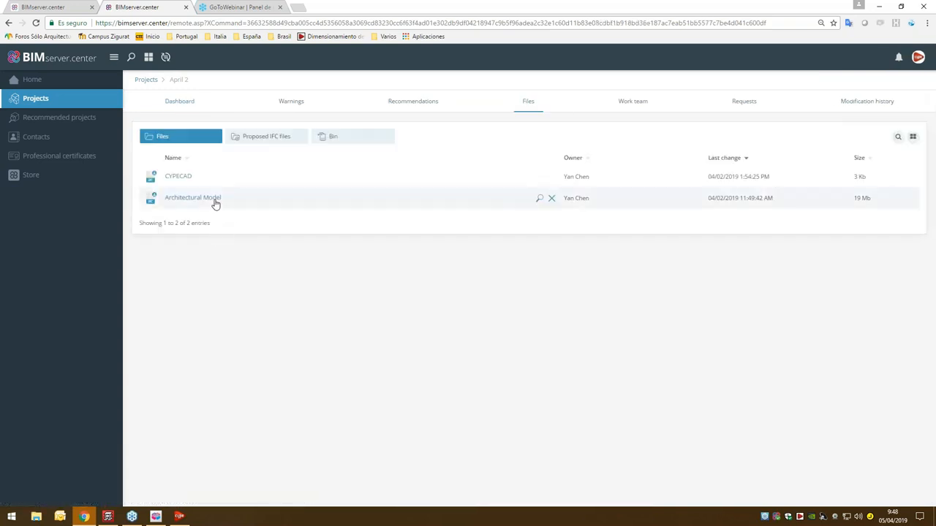
click(212, 177)
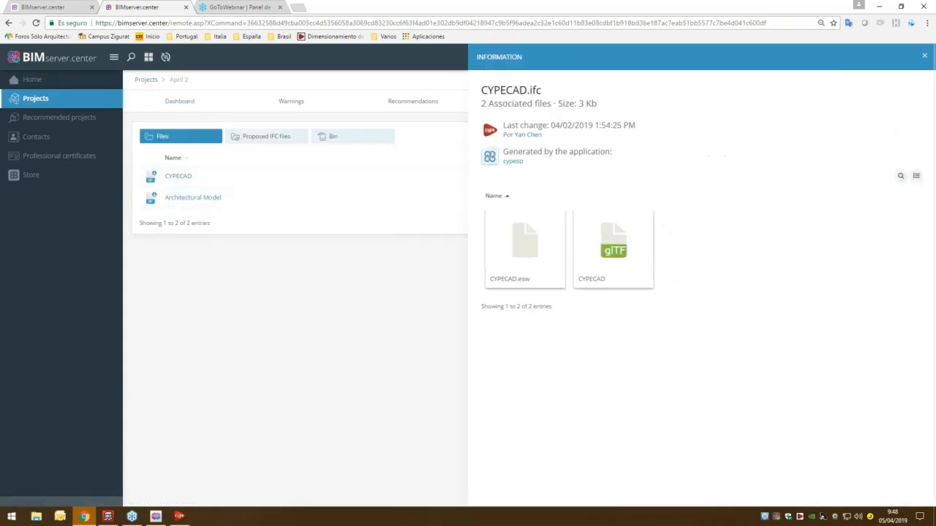
- Preview the CYPECAD glTF model in 3D, view the structure from behind and show its visibility and transparency options
click(612, 248)
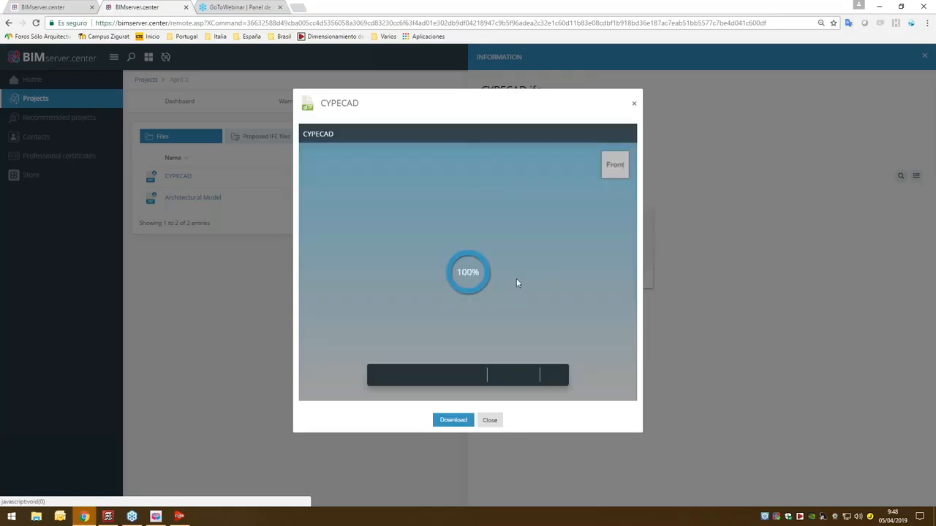
drag(511, 296, 411, 291)
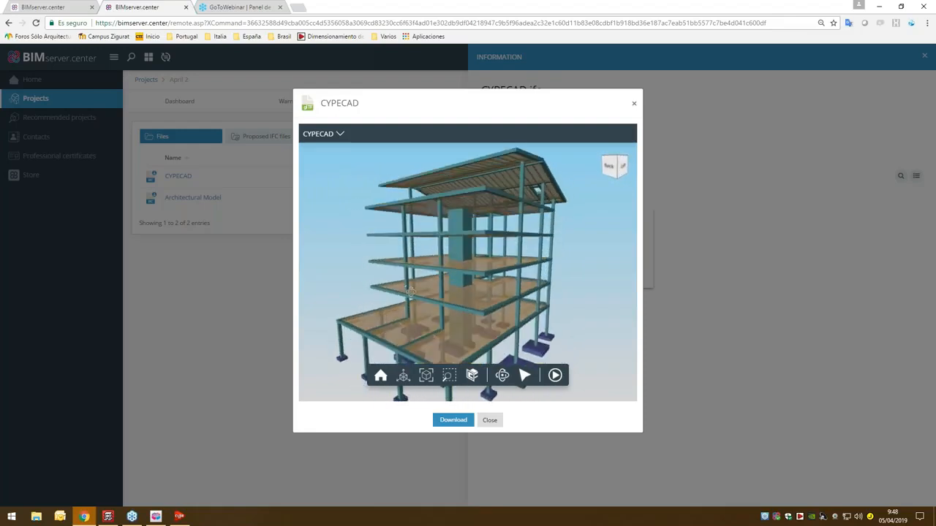
click(337, 134)
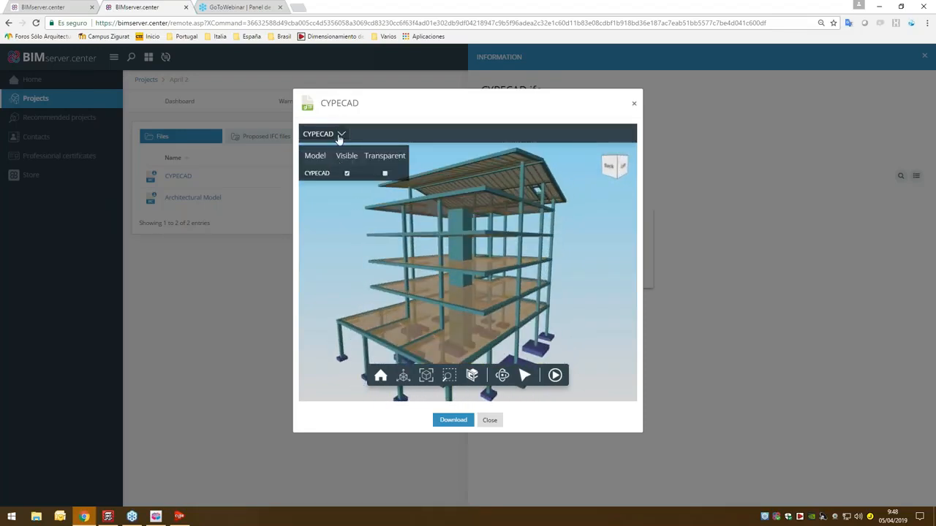
- Close the CYPECAD preview and open the April 2 project's combined model in the full 3D design view
click(340, 136)
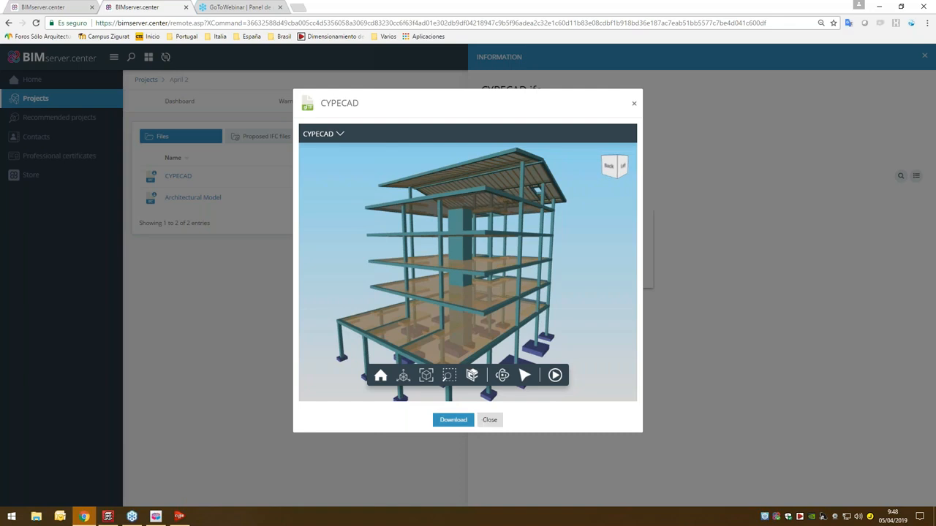
click(747, 136)
click(878, 6)
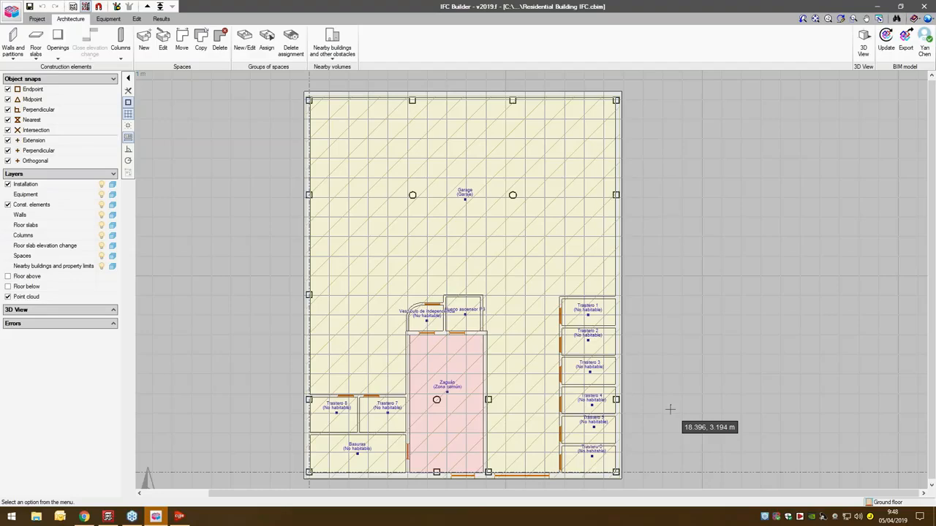
click(88, 519)
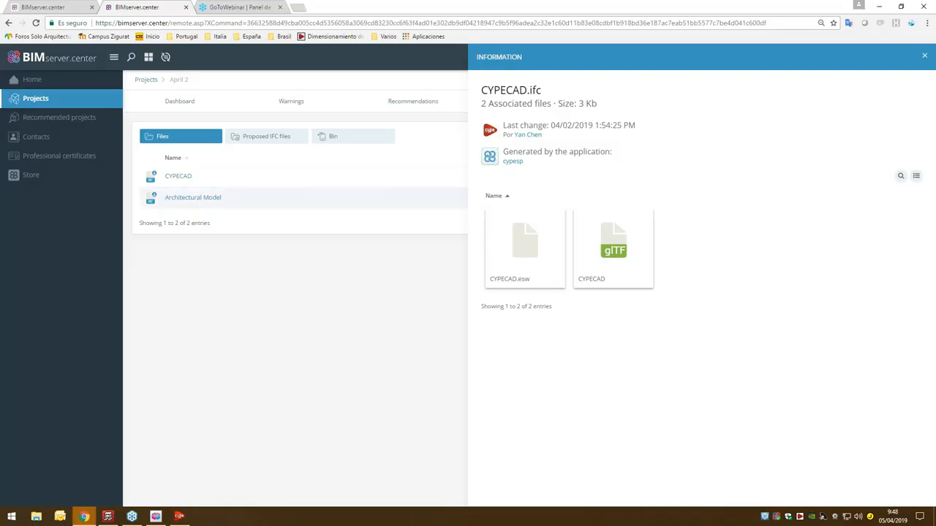
click(255, 196)
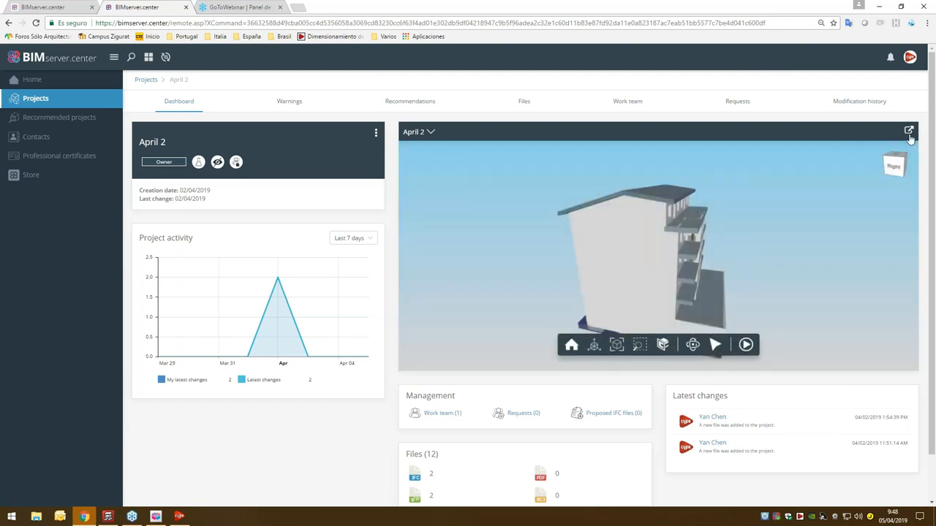
click(315, 174)
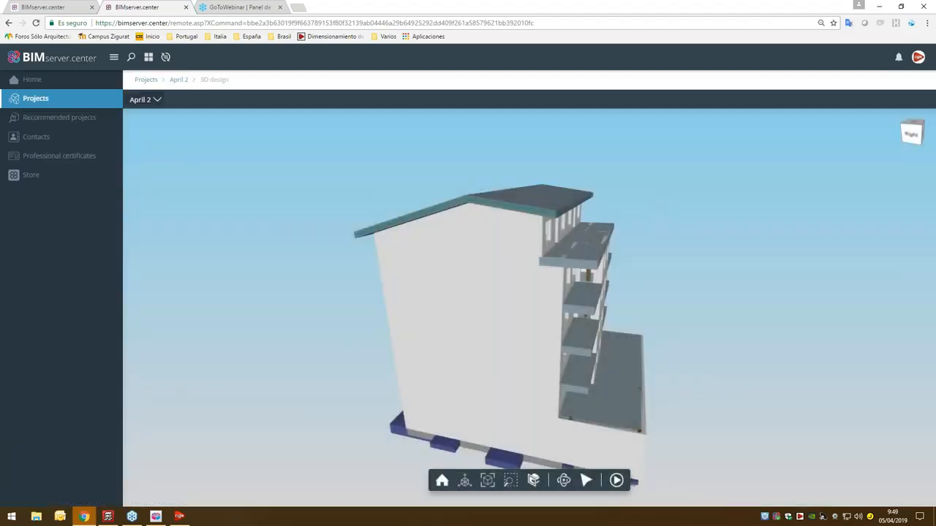
- Toggle the Architectural Model's transparency and visibility, restore both, and view the building from its balcony side
click(158, 100)
click(236, 139)
click(236, 141)
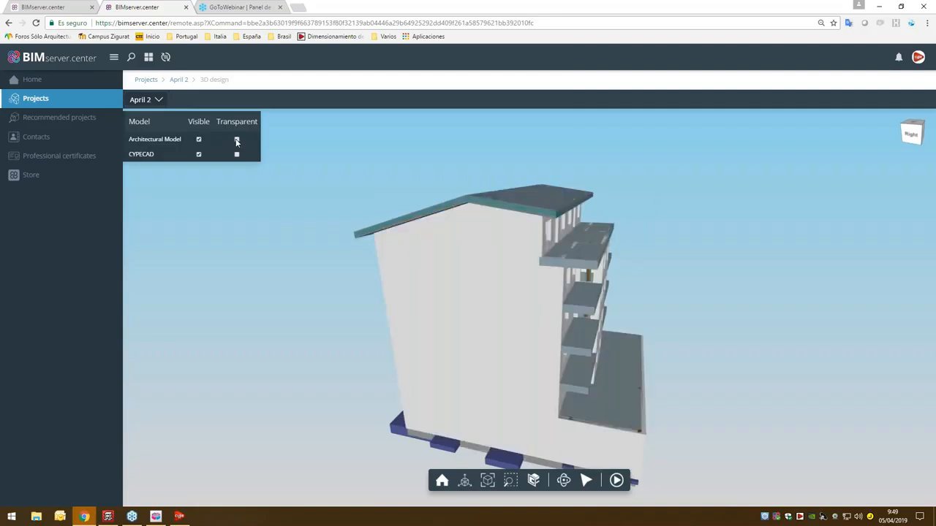
click(199, 139)
click(199, 140)
drag(606, 329, 519, 333)
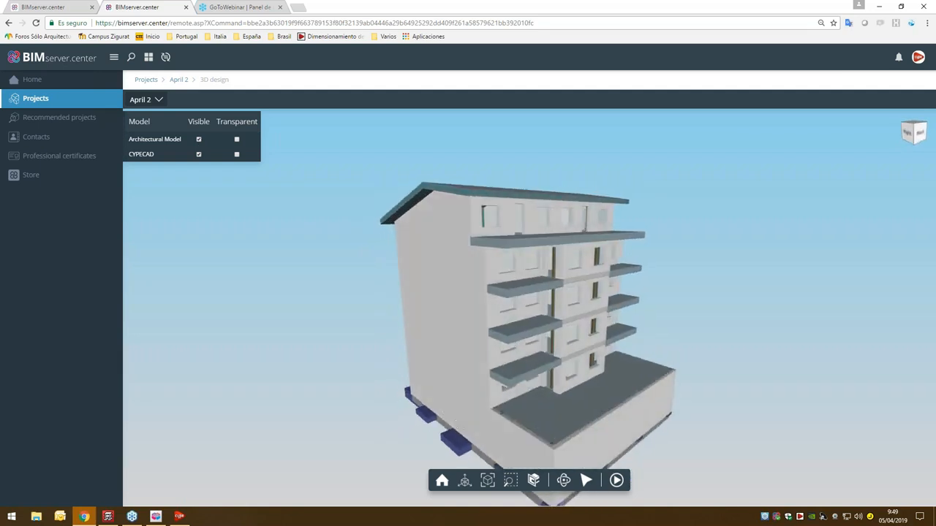
- Section the building with a clip plane perpendicular to the global X-axis and examine its interior
click(534, 481)
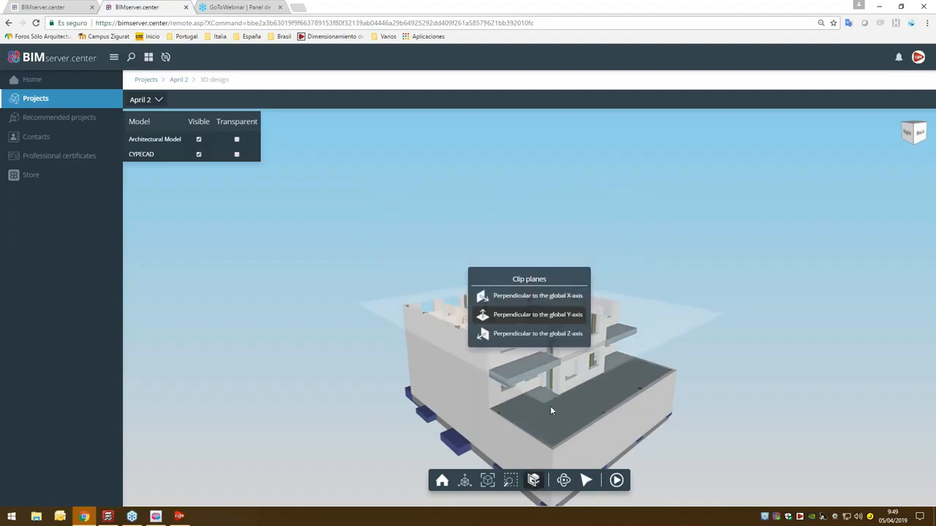
click(568, 297)
scroll(548, 355, up, 3)
scroll(549, 355, down, 2)
drag(549, 355, 515, 346)
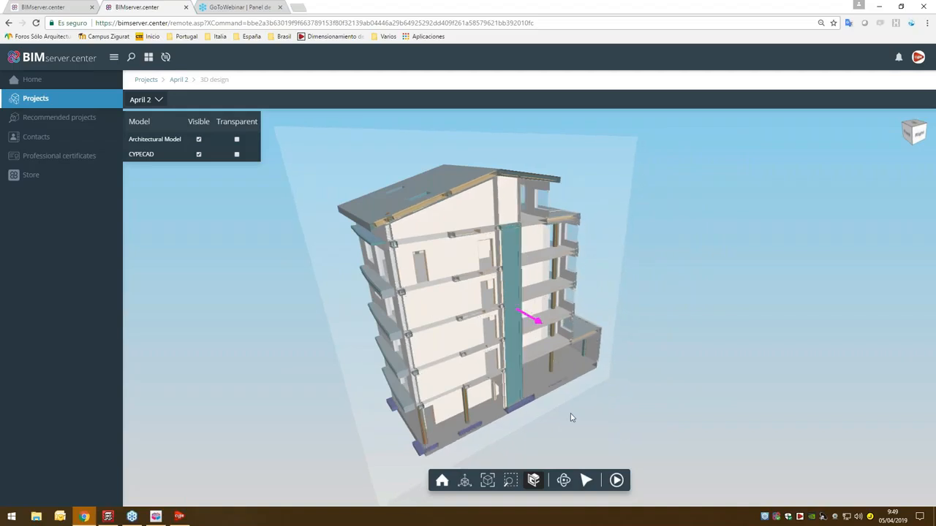
- Query the element information of a ground-floor column in the section and turn off the clip plane
click(586, 480)
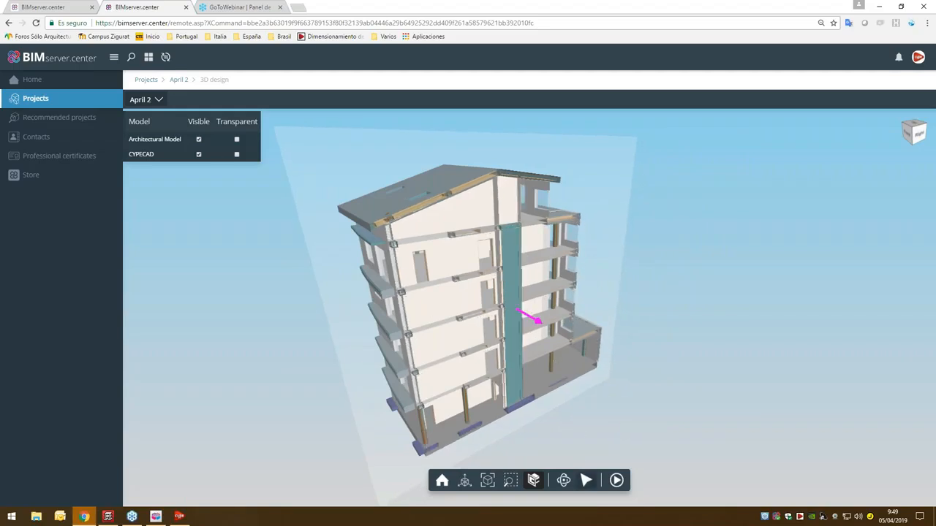
click(551, 365)
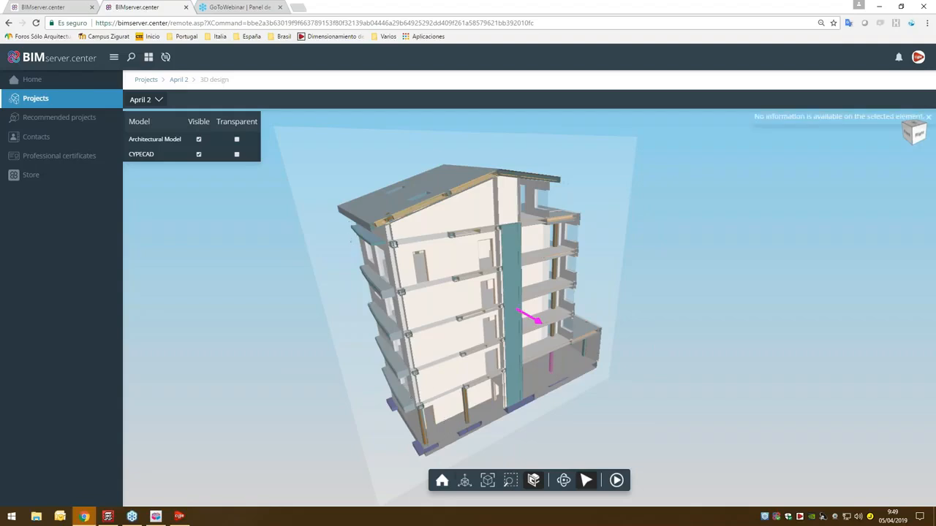
click(535, 481)
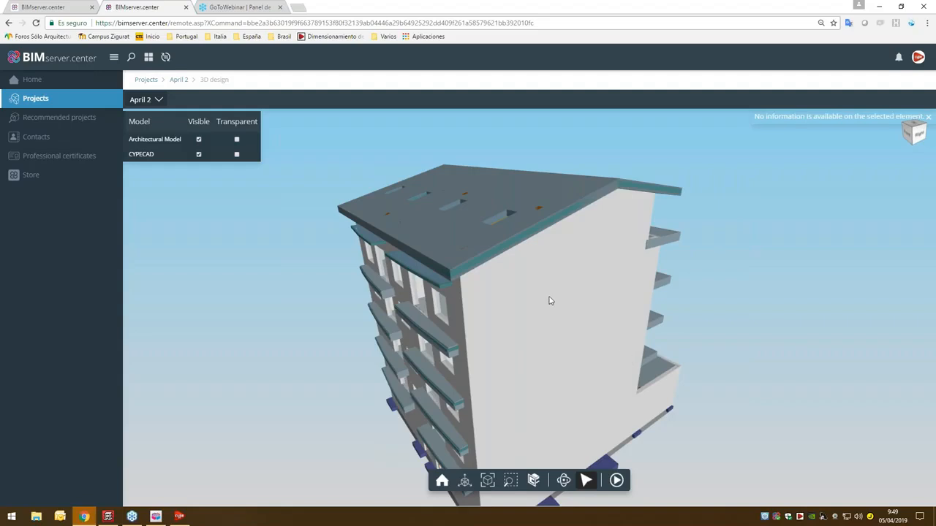
- Query the element information of an upper-floor external wall on the building's side and end the selection
click(552, 319)
scroll(543, 315, down, 1)
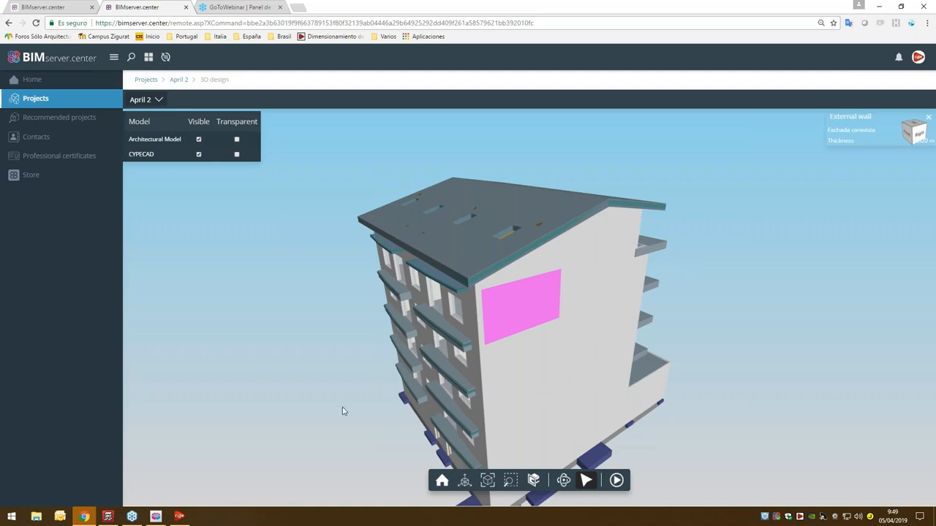
click(588, 483)
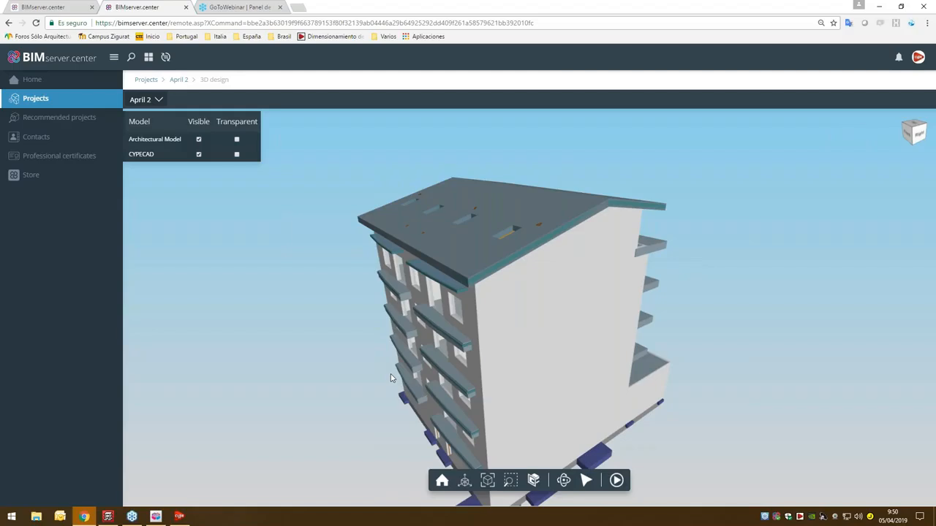
- Hide the Architectural Model and query the element information of a column and a beam in the CYPECAD structure
click(199, 139)
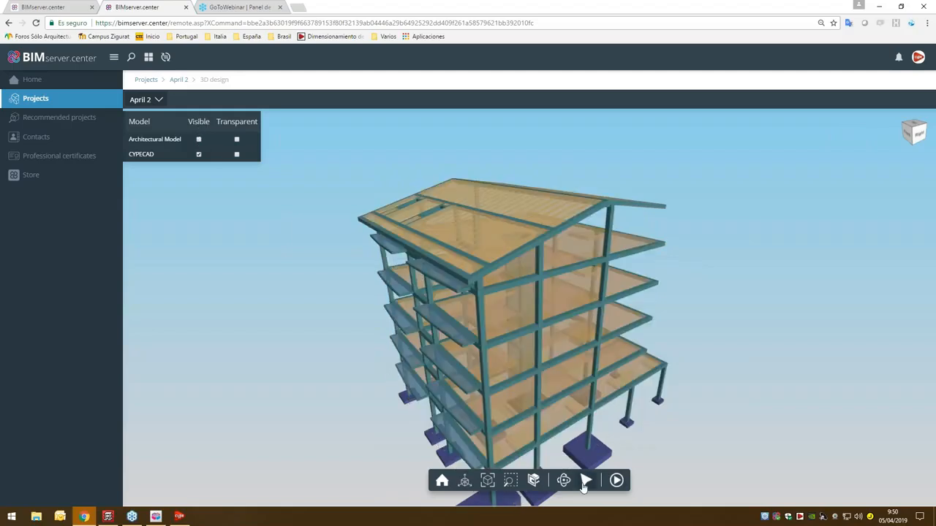
click(540, 316)
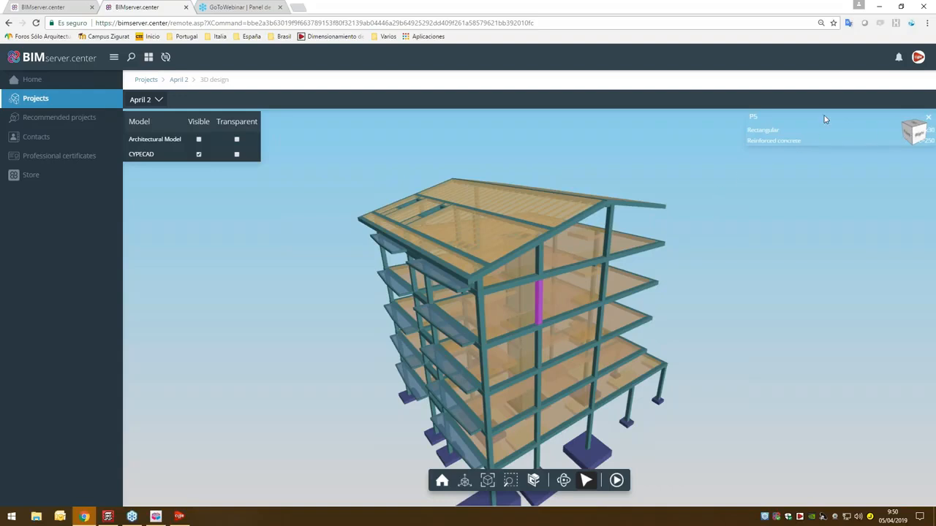
click(572, 272)
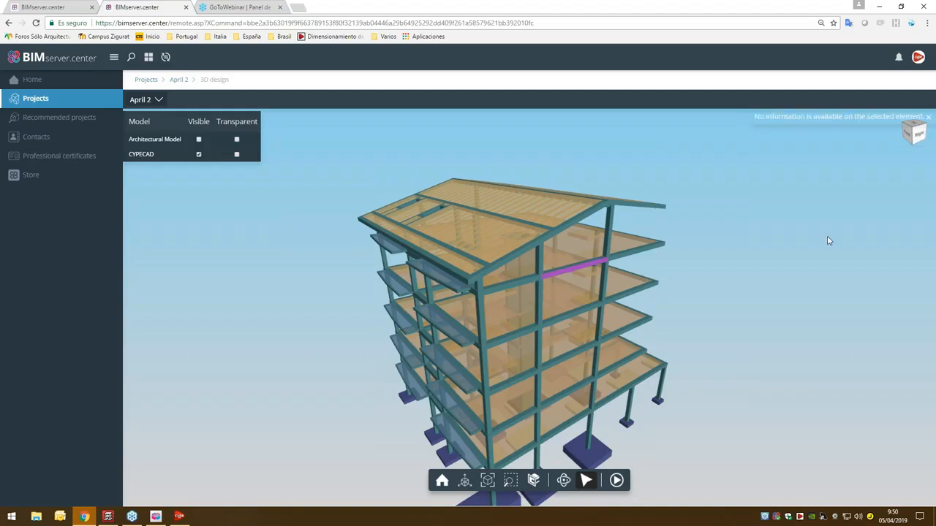
click(809, 248)
scroll(810, 248, down, 2)
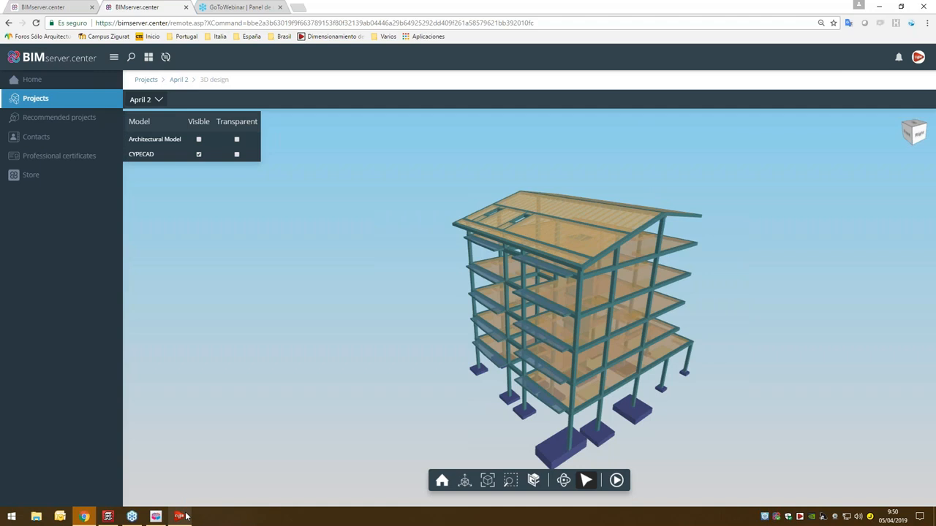
- Switch to the CYPE 2019 (English) program launcher
mouse_move(179, 516)
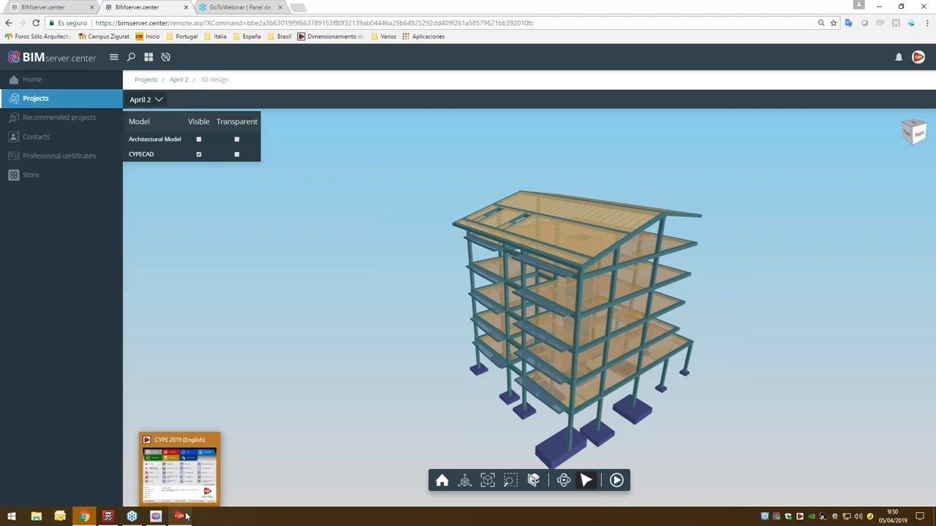
click(186, 516)
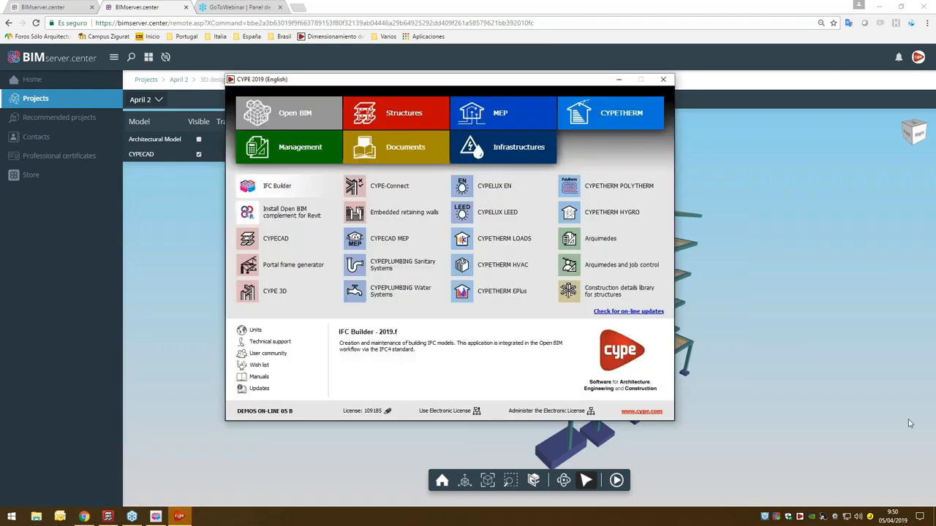